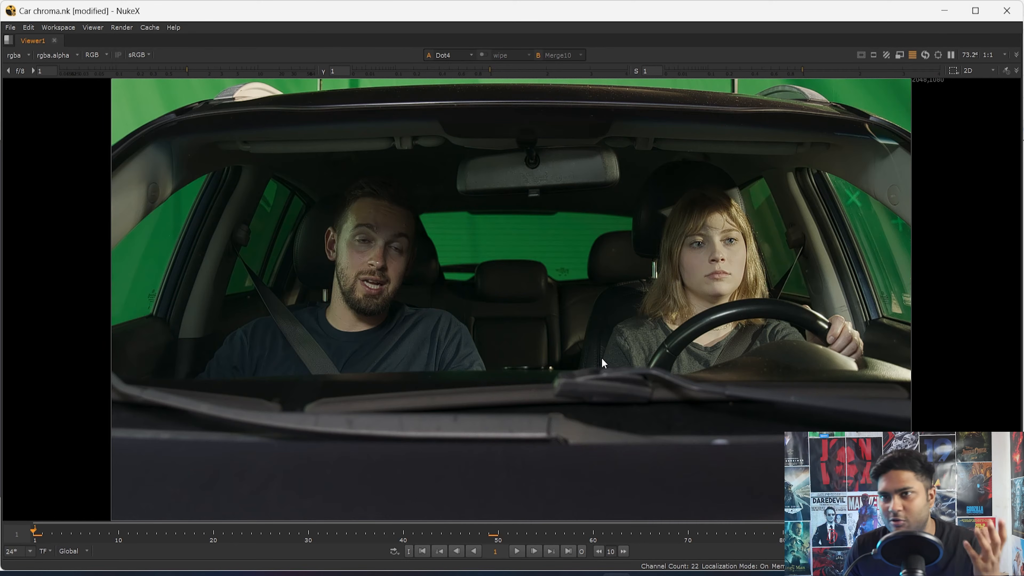
- Examine the green screen behind the rear window in the original car plate
scroll(582, 248, up, 5)
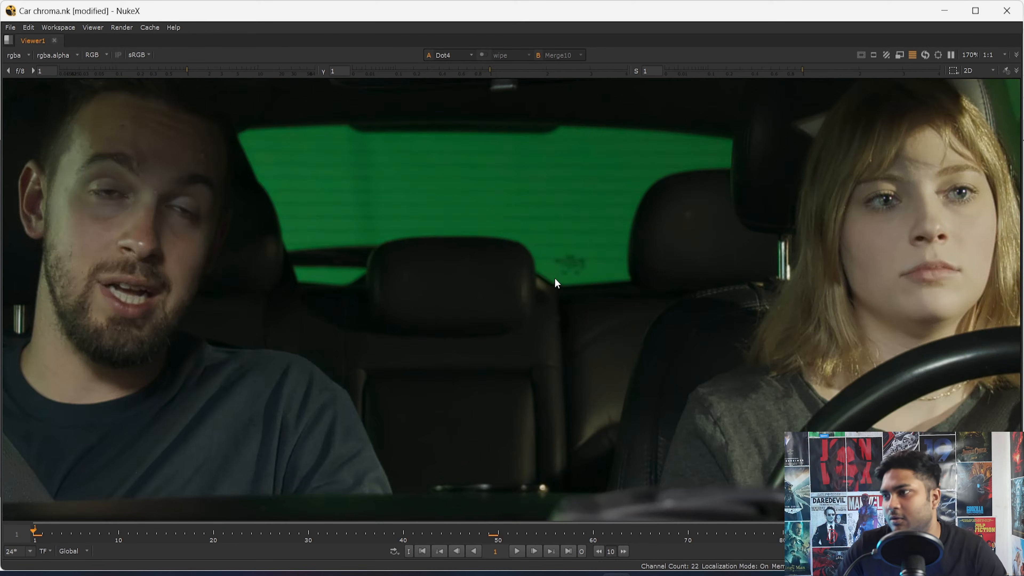
middle_drag(417, 248, 396, 345)
drag(251, 232, 569, 336)
scroll(476, 289, up, 1)
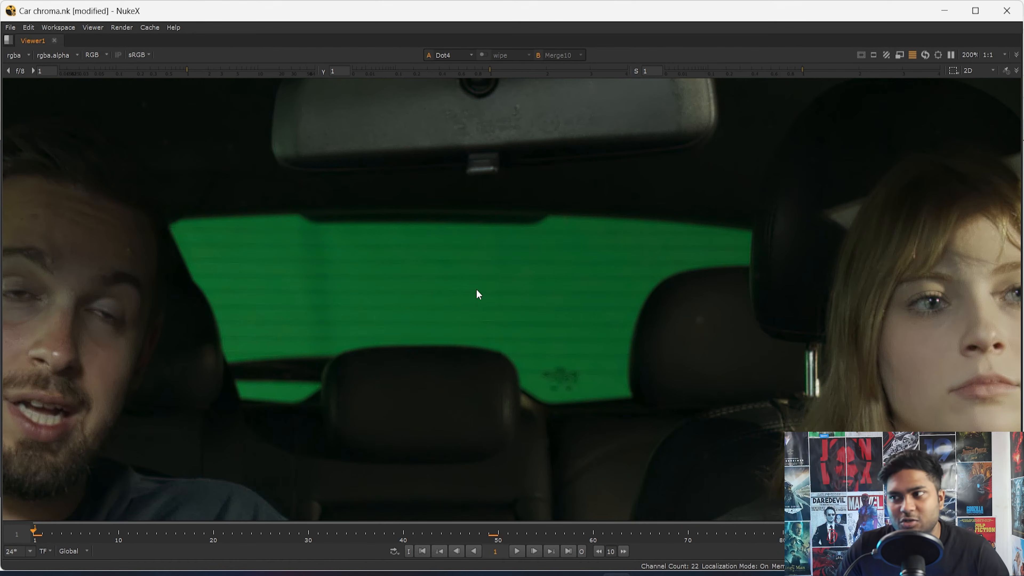
drag(295, 245, 585, 336)
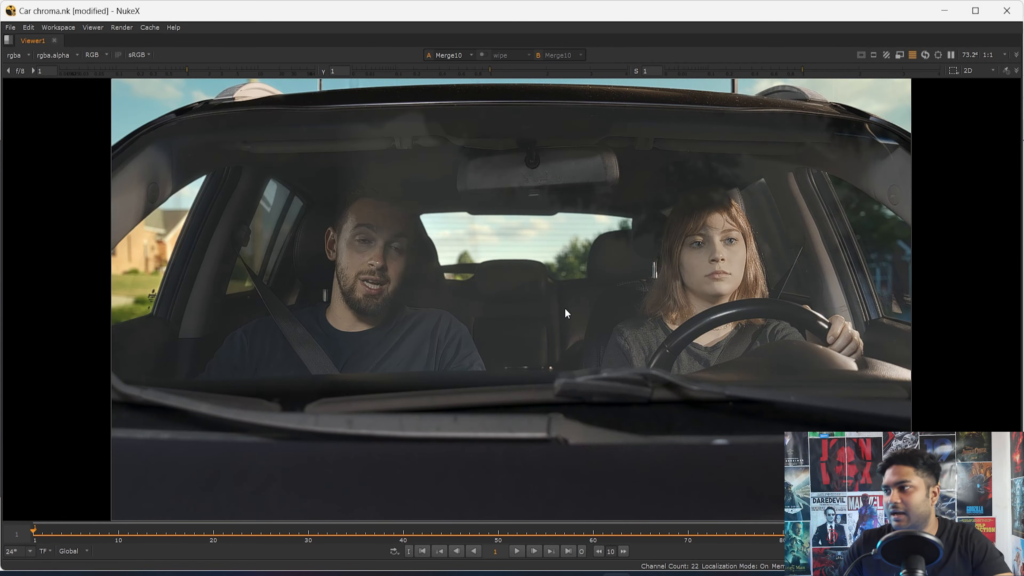
- Inspect the replaced backgrounds in the side and rear windows of the Merge10 composite, ending on the full frame
drag(436, 205, 163, 315)
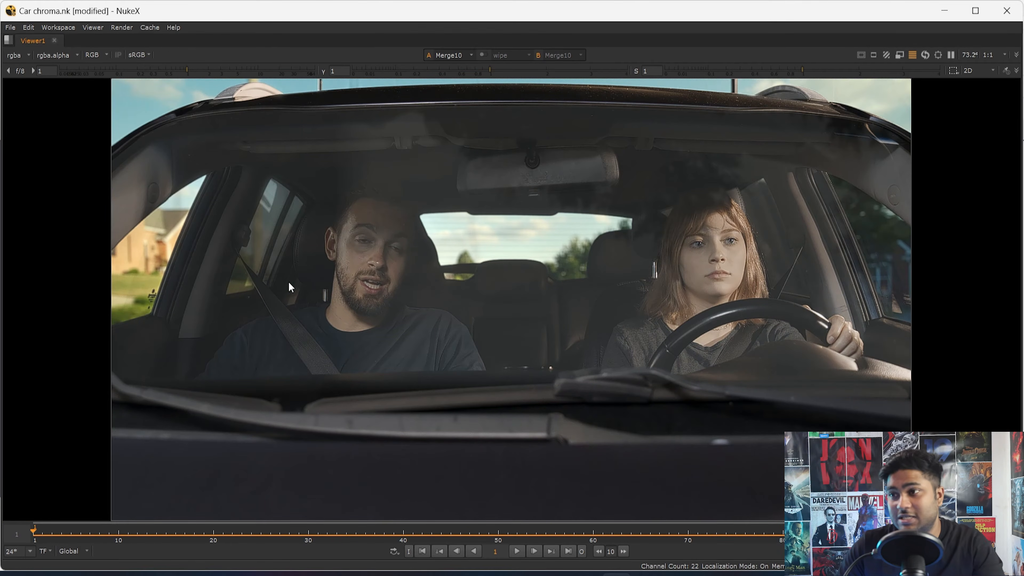
scroll(165, 255, up, 4)
scroll(468, 336, down, 3)
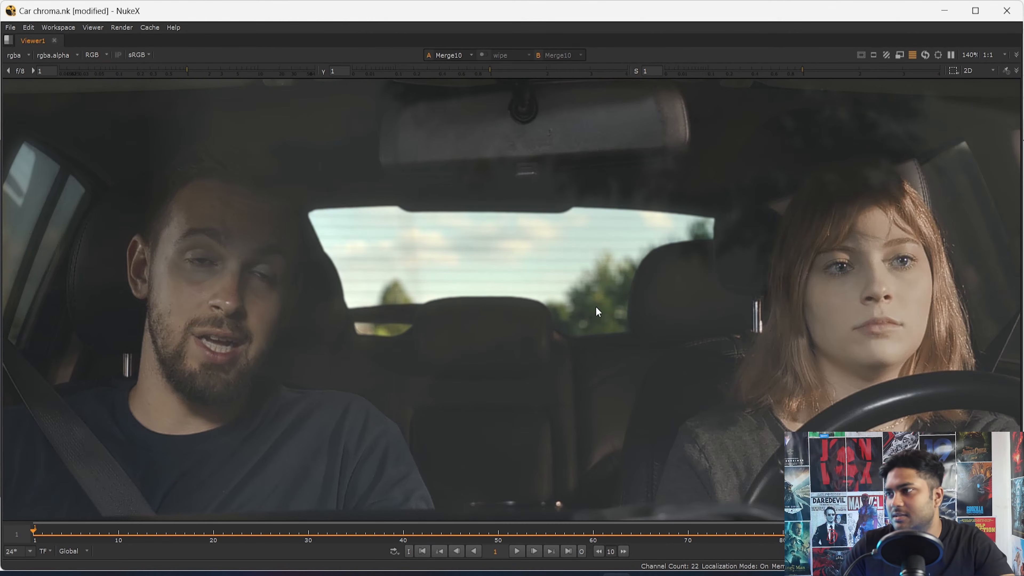
key(f)
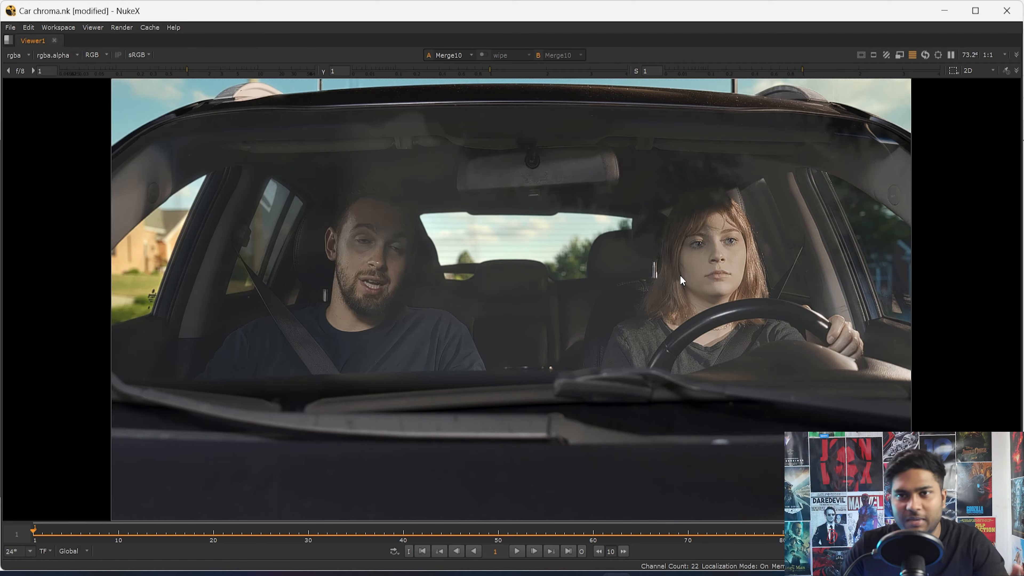
- Play back the finished composite, stop it and return to the first frame
click(517, 551)
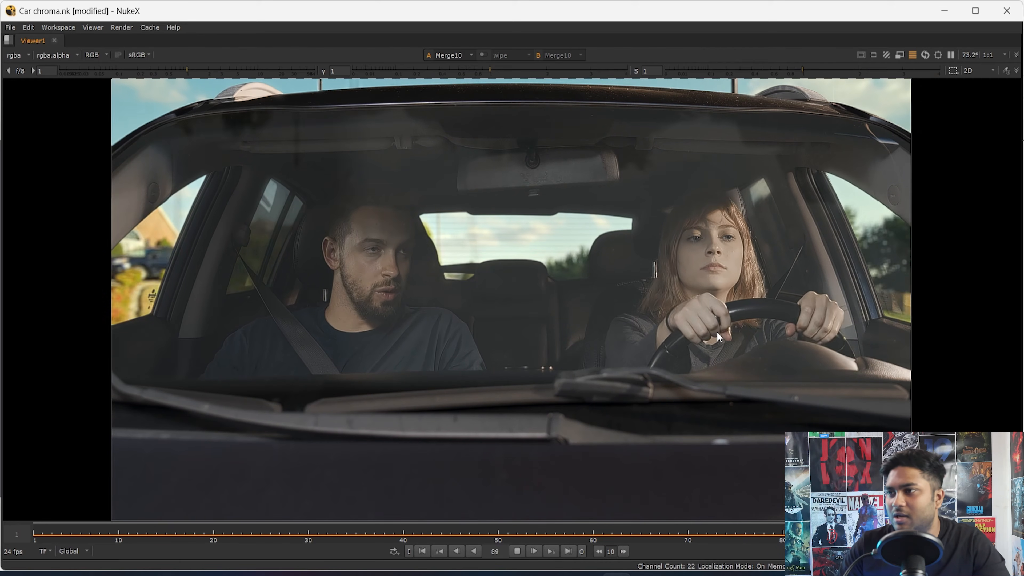
click(515, 552)
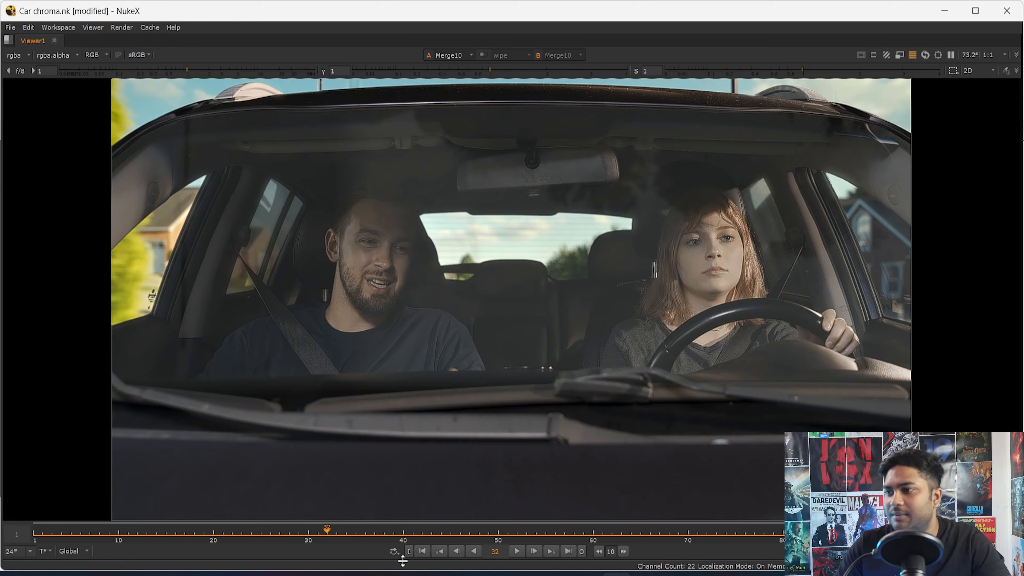
click(422, 552)
- Switch the viewer back and forth between the two viewer inputs to compare the composite with the plate
key(2)
key(1)
key(2)
key(1)
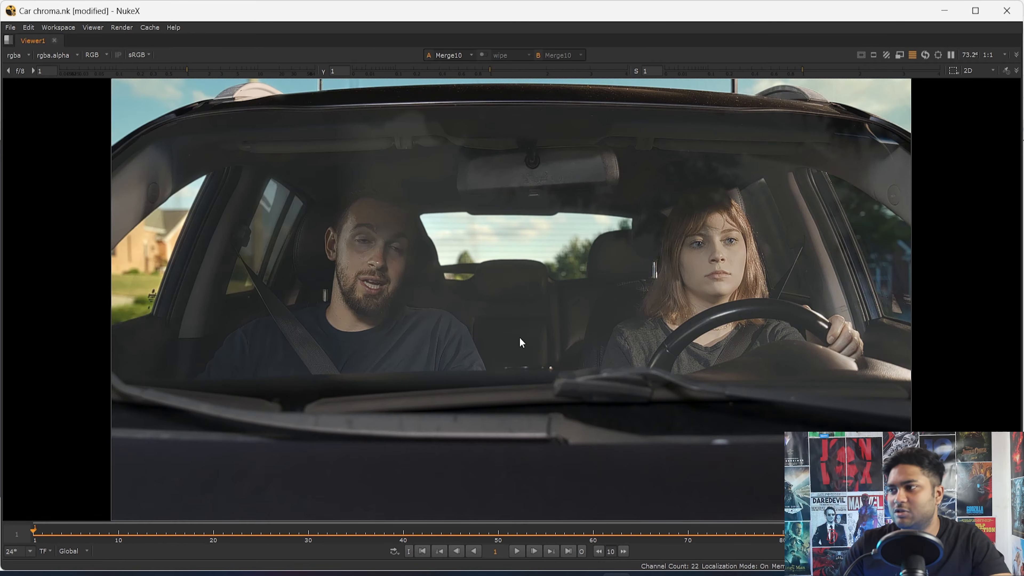
click(520, 551)
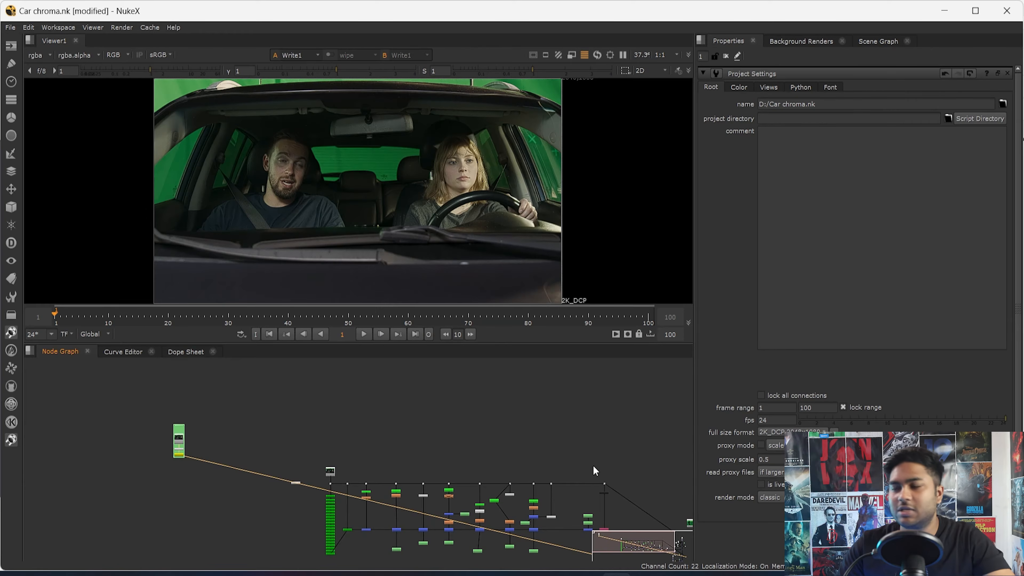
- Examine the green backdrop branch at the start of the node graph, with Read1, Reduce Noise and Write1
middle_drag(566, 483, 536, 489)
scroll(465, 471, up, 3)
middle_drag(464, 471, 542, 429)
middle_drag(115, 509, 260, 464)
middle_drag(151, 422, 421, 448)
middle_drag(533, 465, 401, 515)
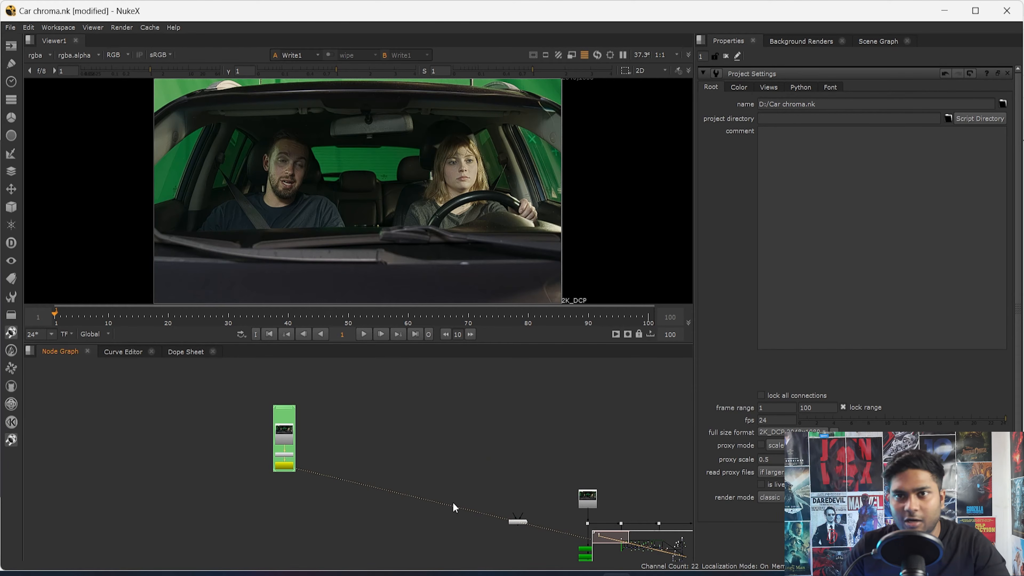
scroll(361, 416, up, 2)
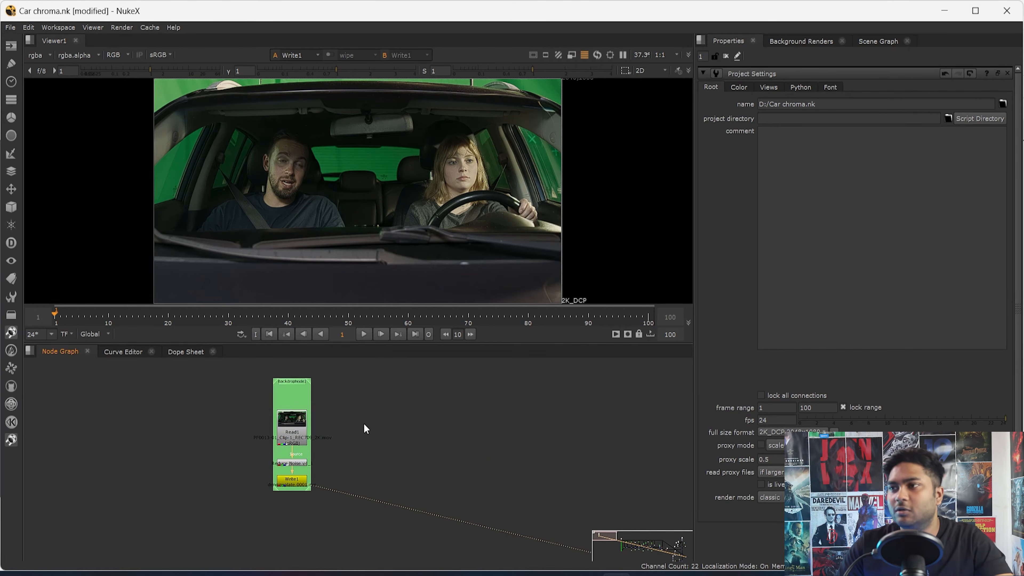
scroll(322, 439, up, 4)
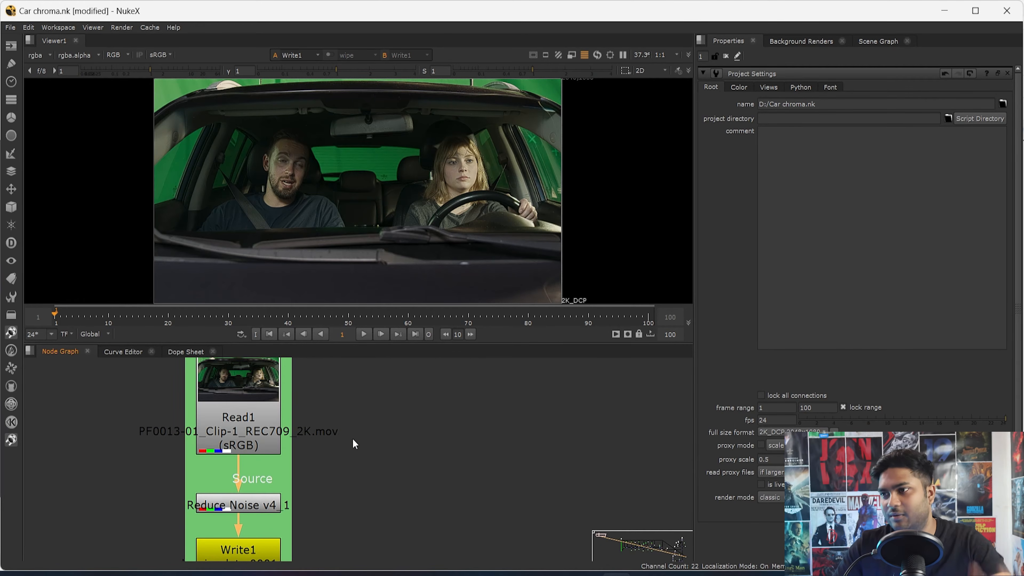
scroll(352, 442, down, 3)
middle_drag(436, 492, 241, 471)
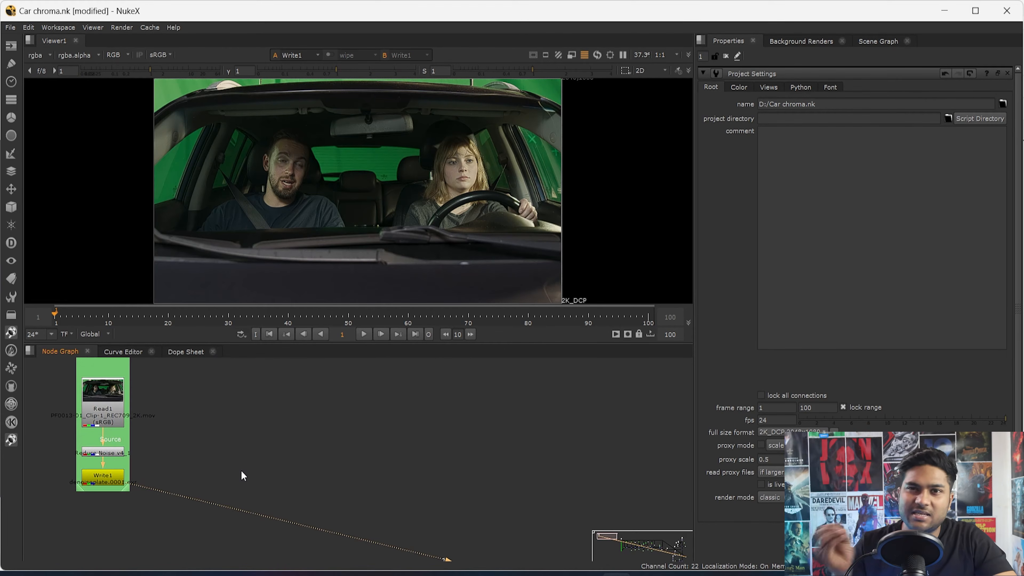
- View the outputs of the Read1, Reduce Noise and Write1 nodes one after another
scroll(144, 443, up, 2)
key(1)
click(97, 458)
key(1)
click(94, 490)
key(1)
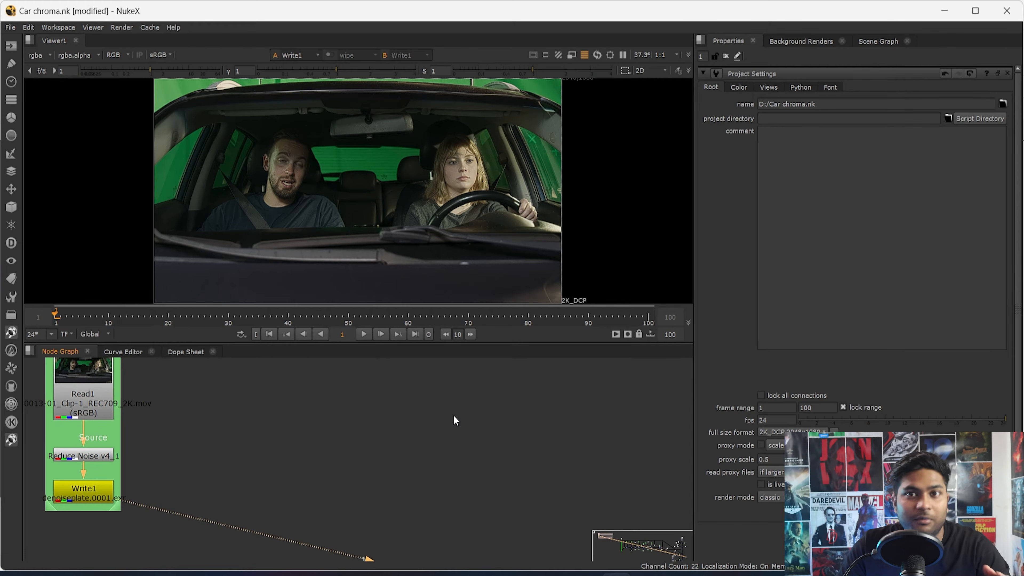
- Follow the graph from Write1 to the start of the keying section and view the denoised plate there
scroll(577, 444, down, 4)
middle_drag(577, 448, 369, 383)
scroll(553, 449, up, 6)
scroll(491, 433, down, 1)
middle_drag(491, 433, 254, 440)
scroll(254, 469, up, 1)
click(206, 500)
key(1)
scroll(202, 509, down, 6)
scroll(254, 440, up, 1)
click(213, 496)
key(1)
- Look over the nodes around Read3 and view the Dot directly below it
scroll(213, 498, down, 3)
middle_drag(249, 477, 236, 524)
scroll(216, 499, up, 3)
middle_drag(346, 502, 258, 445)
scroll(258, 450, down, 3)
middle_drag(184, 459, 260, 455)
scroll(261, 447, up, 4)
drag(309, 433, 212, 486)
key(1)
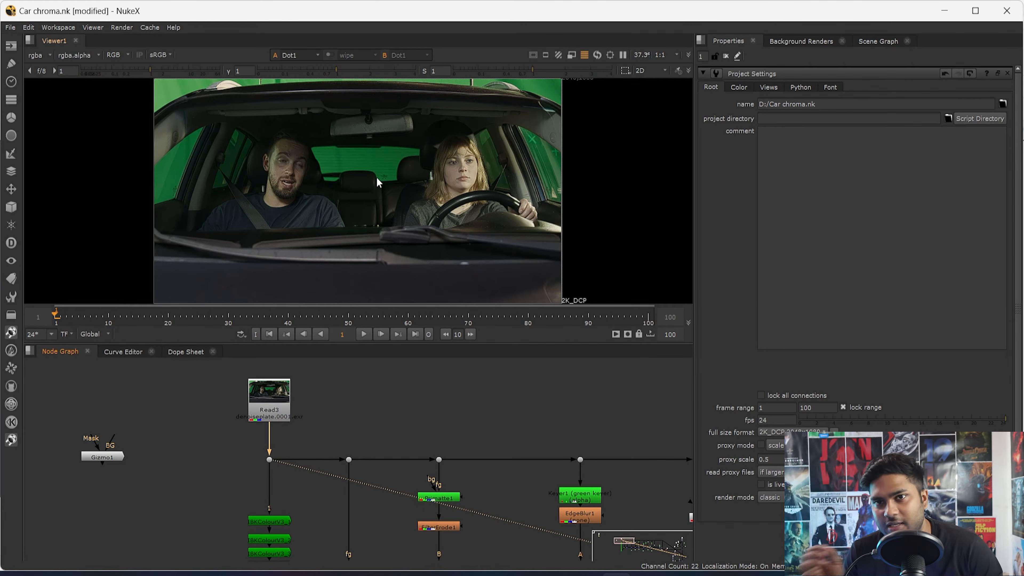
- Open the properties of the Keyer1 green keyer node and look over the neighbouring keyers
scroll(586, 490, up, 4)
middle_drag(593, 502, 388, 426)
double_click(387, 426)
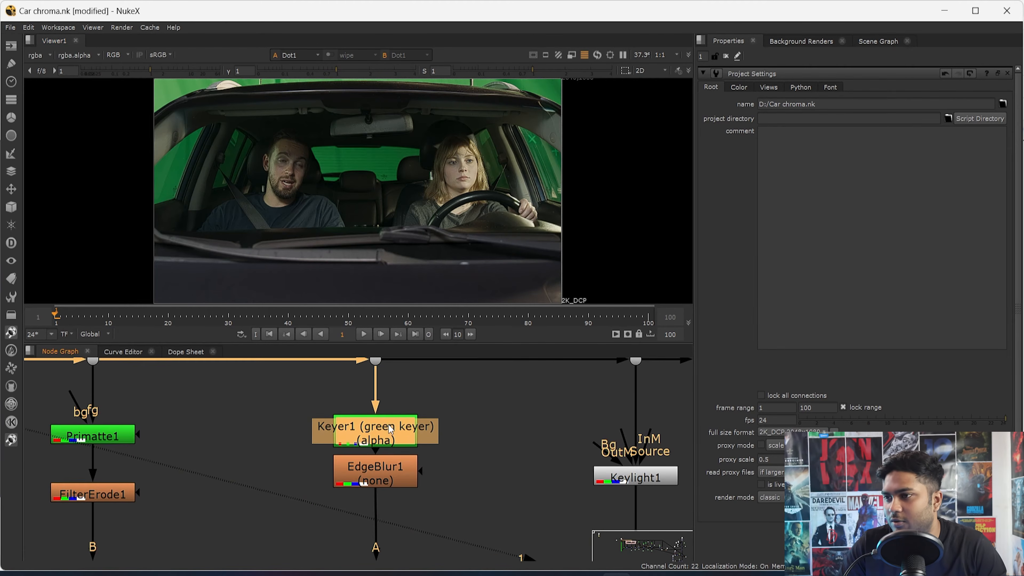
middle_drag(180, 455, 269, 457)
scroll(268, 457, down, 3)
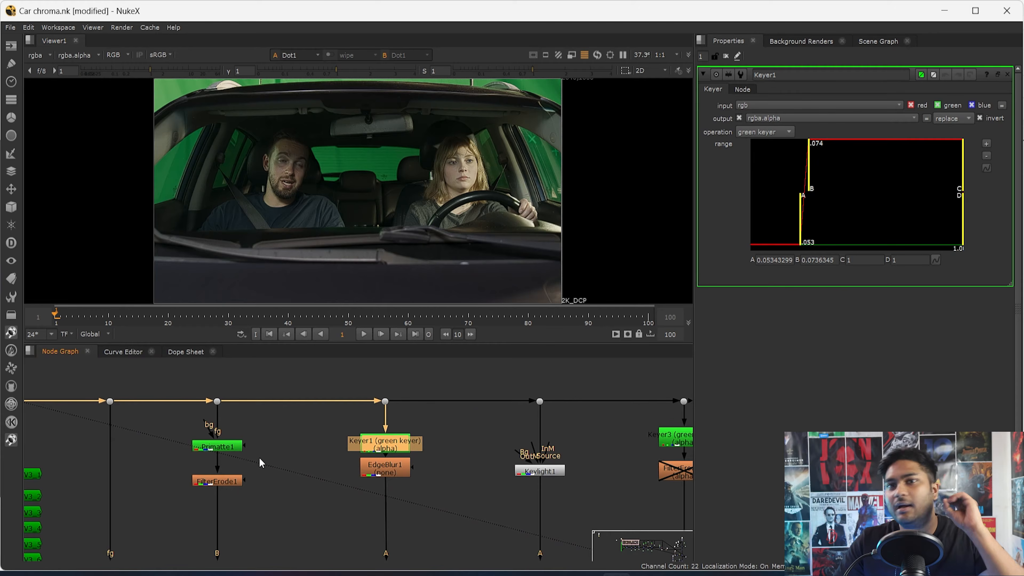
- View the IBKGizmo output below the IBKColour stack and examine the key around the driver's side window
middle_drag(139, 544, 410, 465)
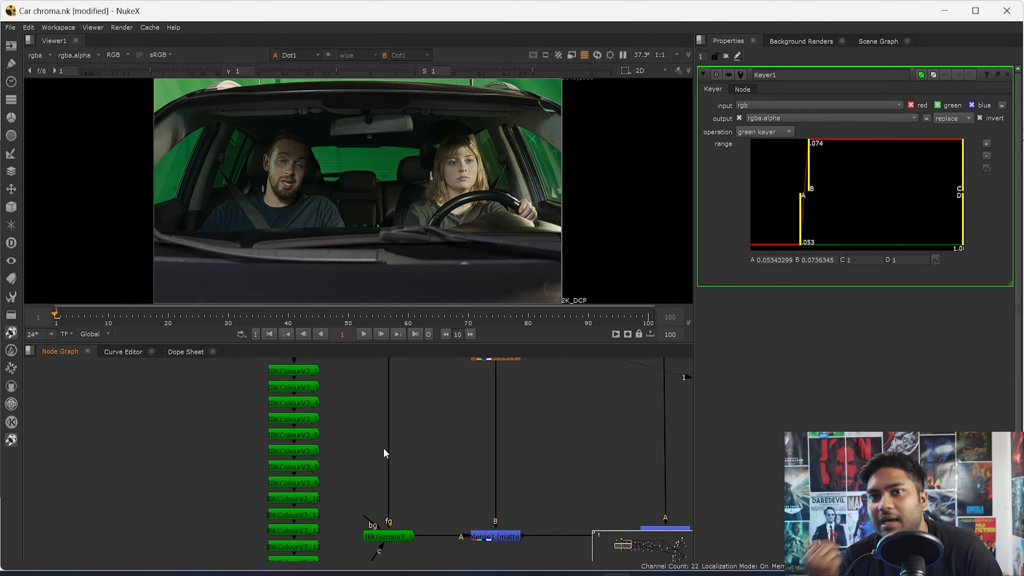
drag(420, 493, 337, 563)
key(1)
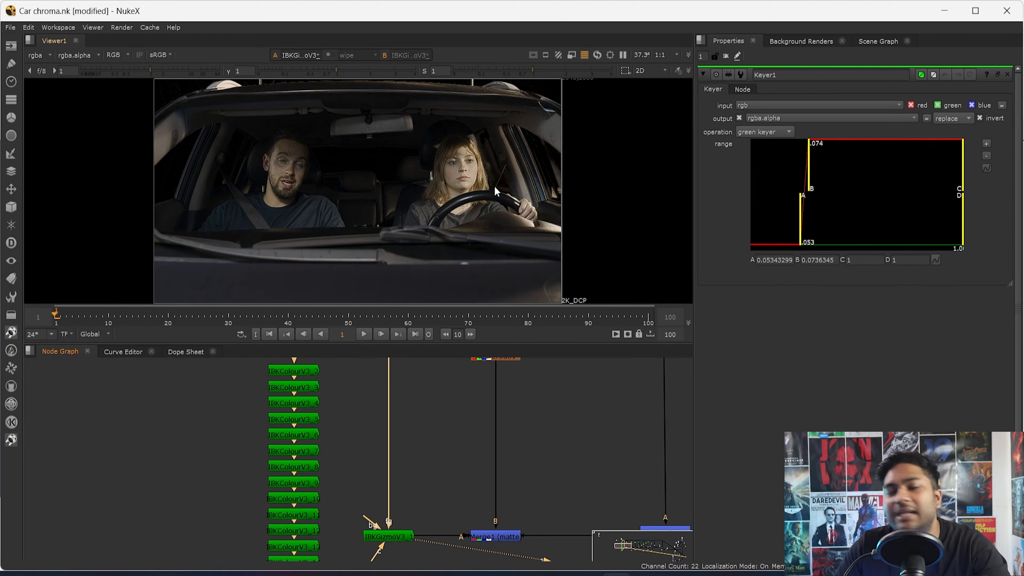
scroll(550, 90, up, 5)
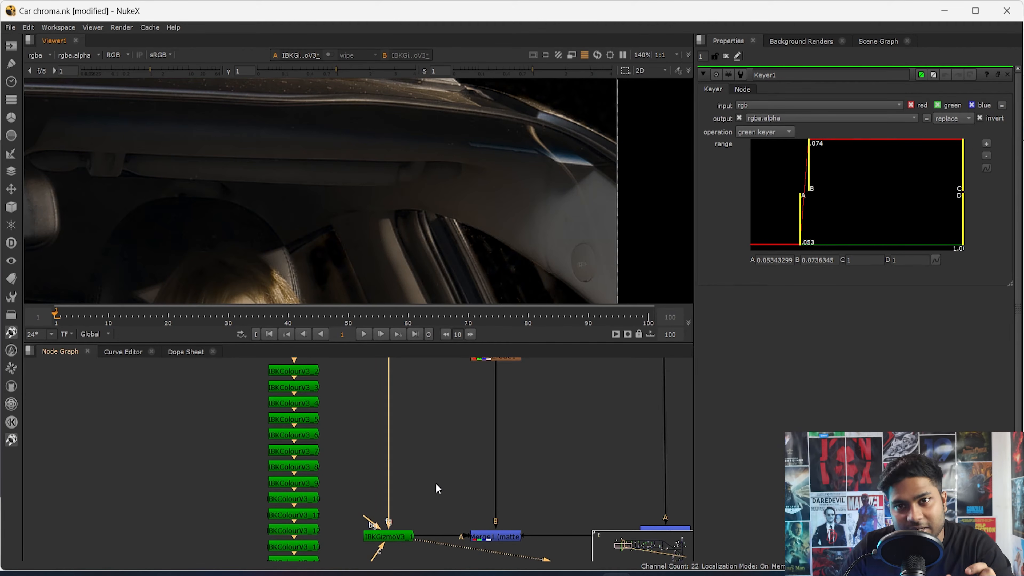
scroll(337, 457, down, 4)
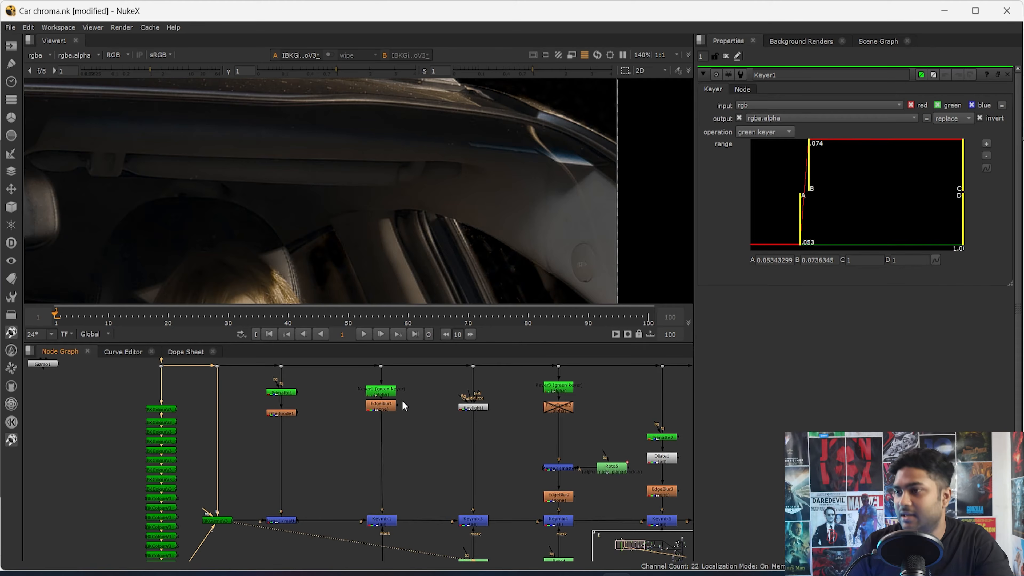
- View the plate from the second Dot on the main plate line with the whole frame fitted
scroll(254, 439, down, 5)
scroll(242, 412, up, 3)
drag(255, 384, 238, 414)
key(1)
middle_drag(259, 445, 207, 498)
key(f)
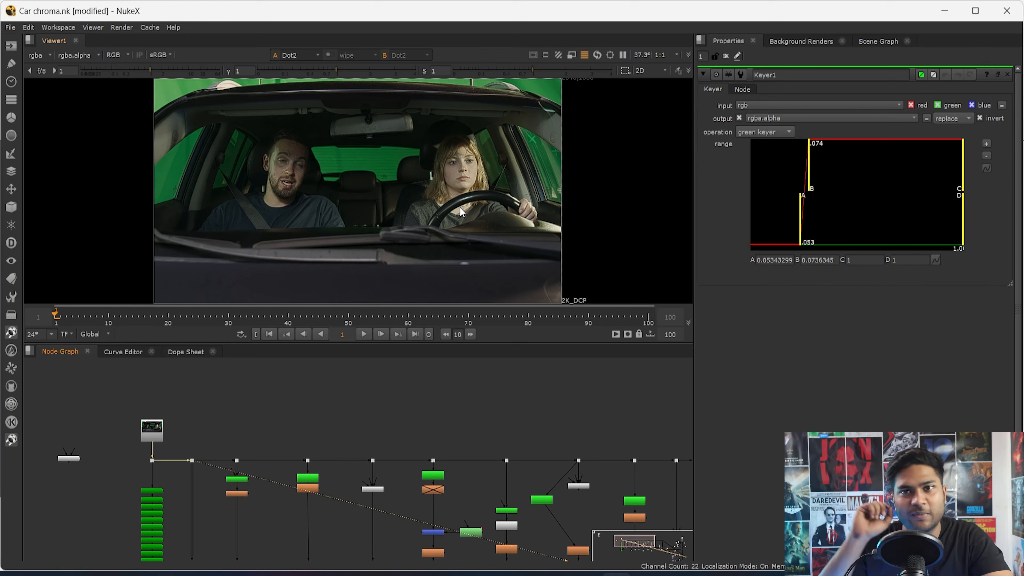
- Open the properties of PostageStamp2 and Gizmo2 beside the background branch, and view Gizmo2's output
scroll(584, 421, down, 4)
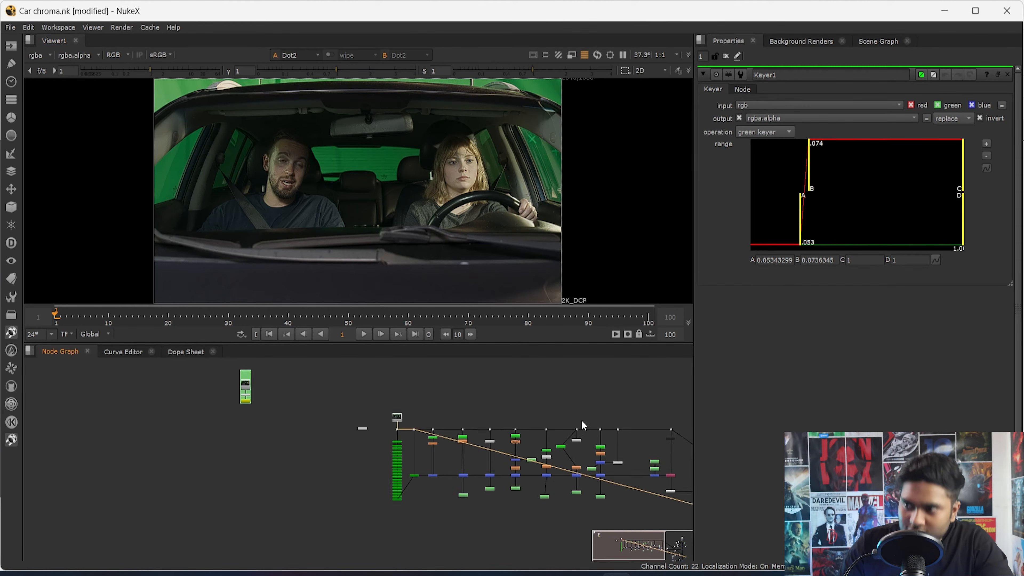
scroll(375, 438, up, 8)
middle_drag(342, 423, 350, 460)
middle_drag(200, 475, 291, 490)
double_click(251, 458)
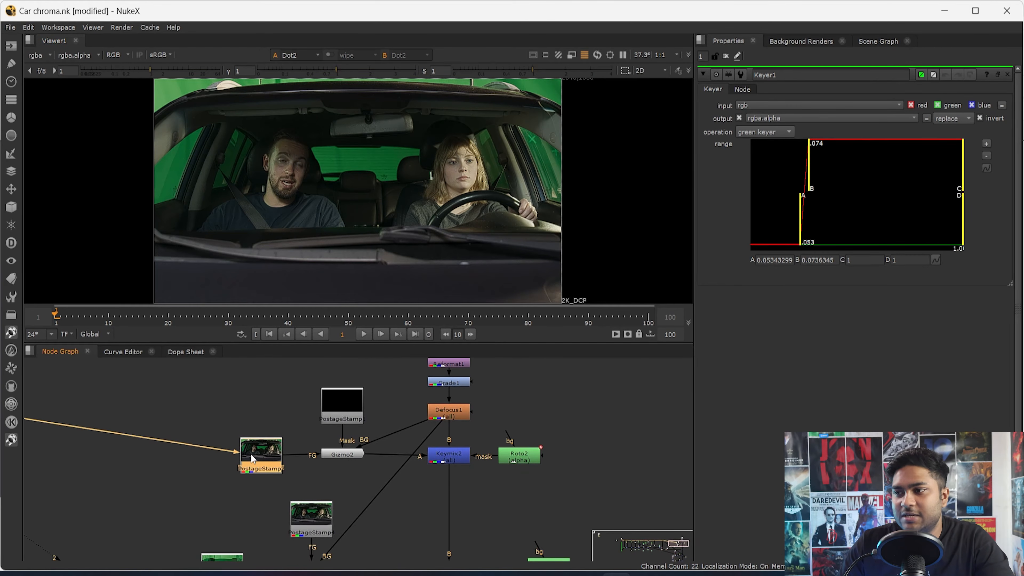
double_click(354, 454)
key(1)
scroll(349, 475, down, 2)
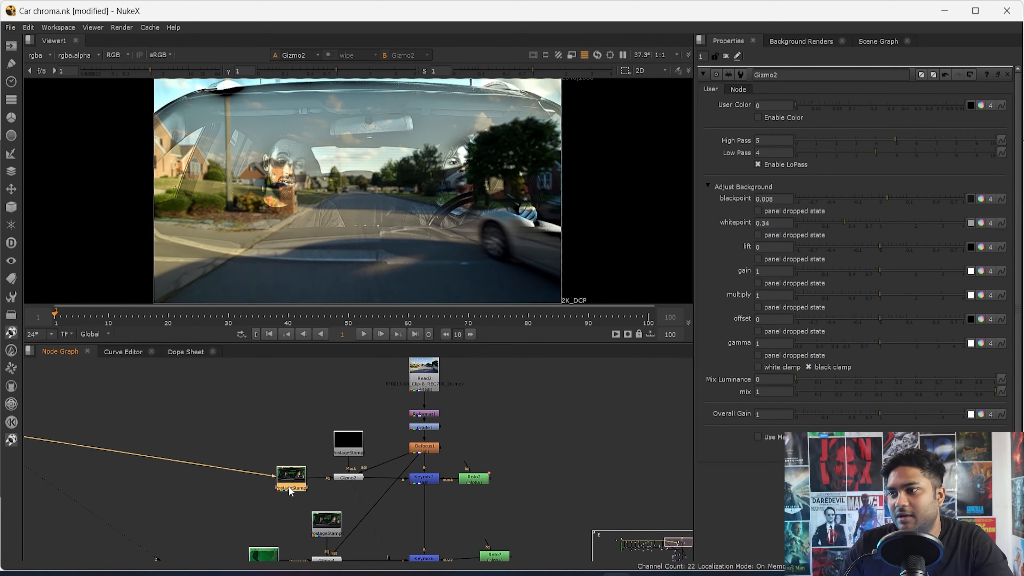
- Add a backdrop behind Gizmo2 and its two connected postage stamps
drag(217, 415, 379, 492)
right_click(379, 493)
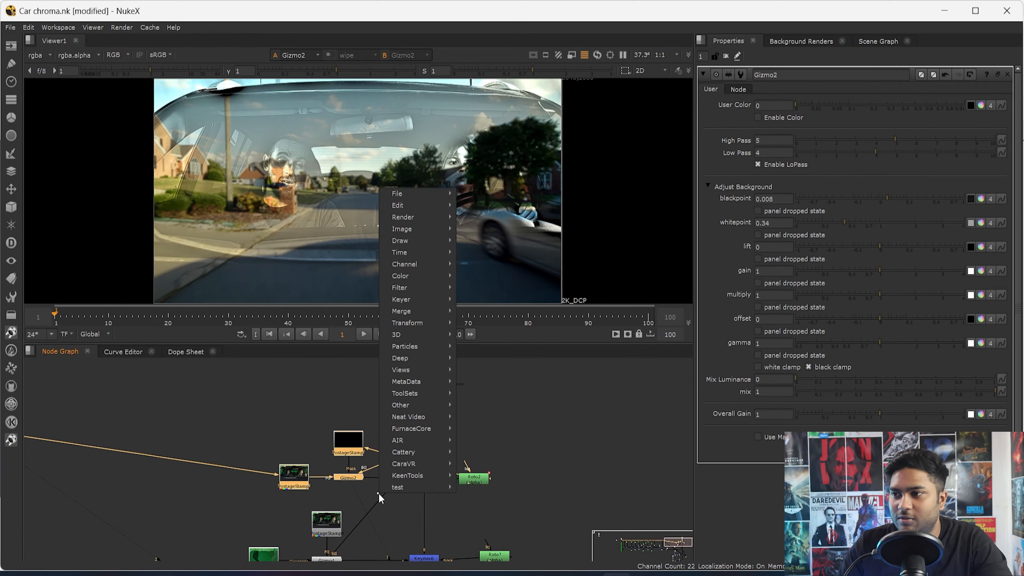
mouse_move(443, 405)
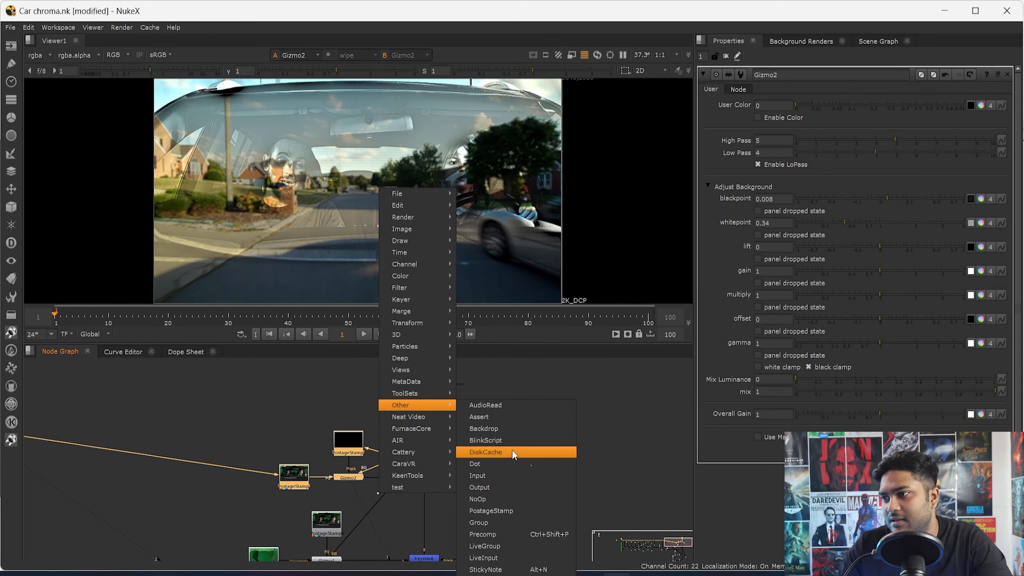
click(520, 428)
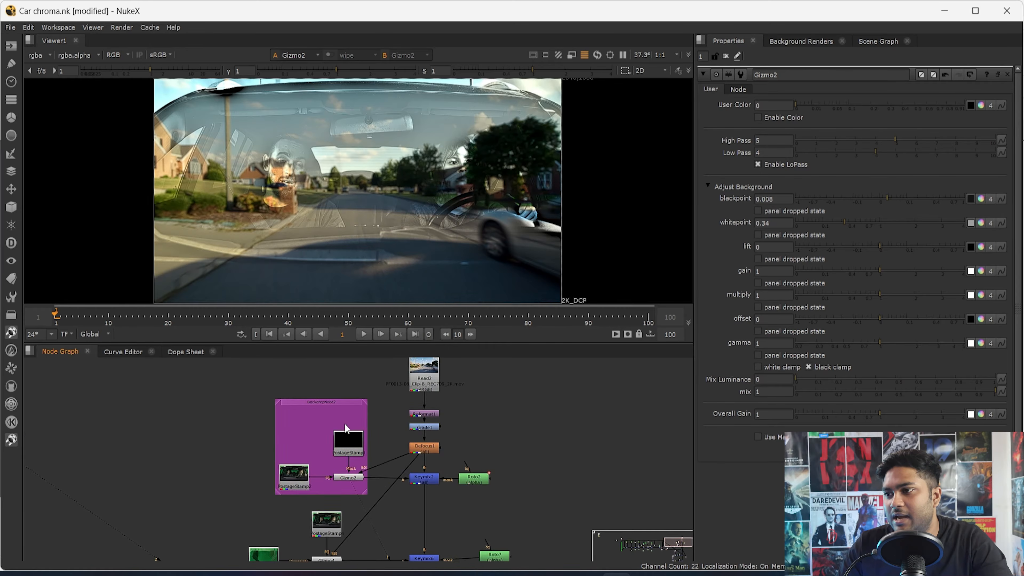
- Label the new backdrop "Additive keyer"
scroll(360, 430, up, 4)
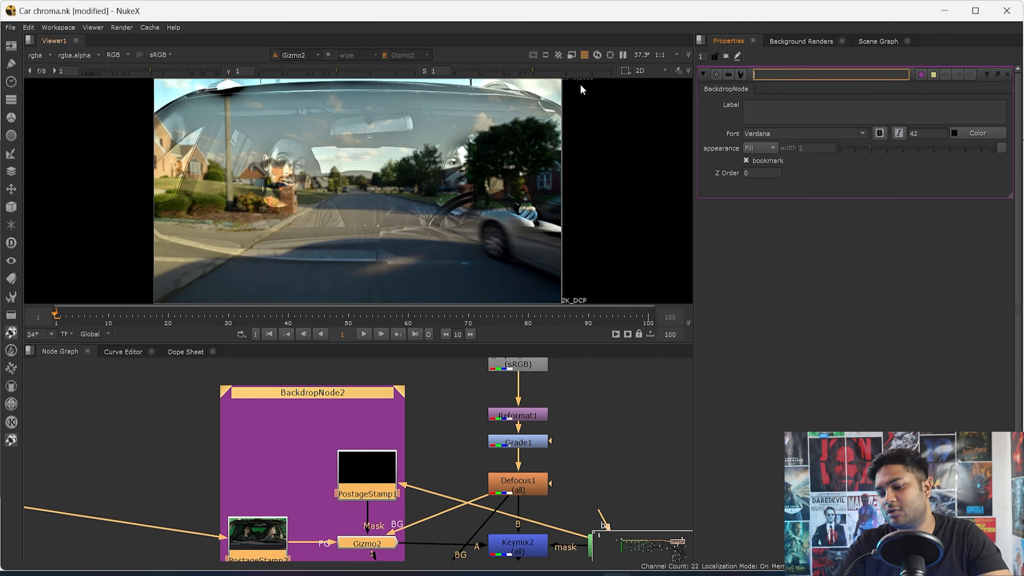
click(940, 105)
text(Ad)
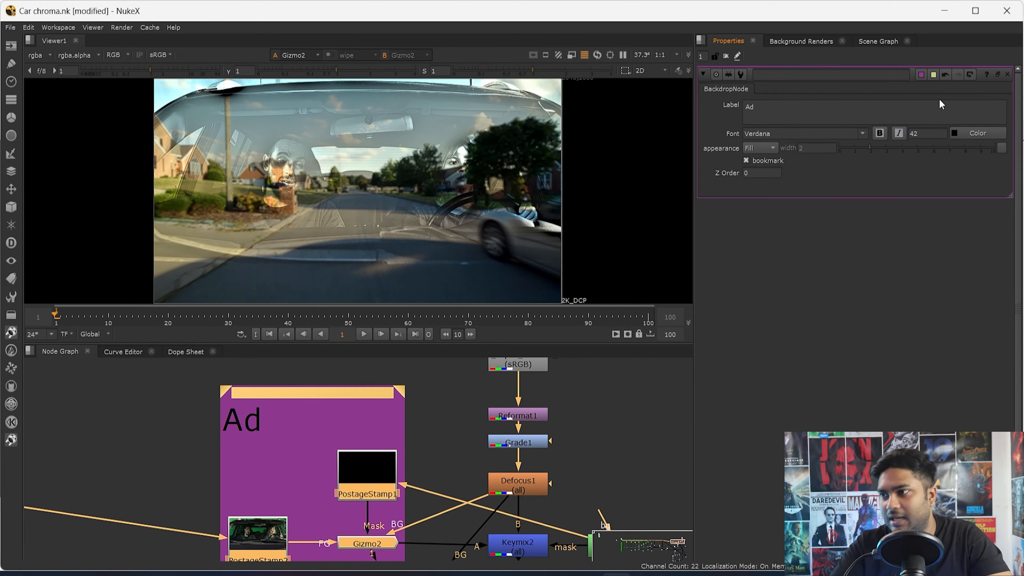
text(ditive)
key(Return)
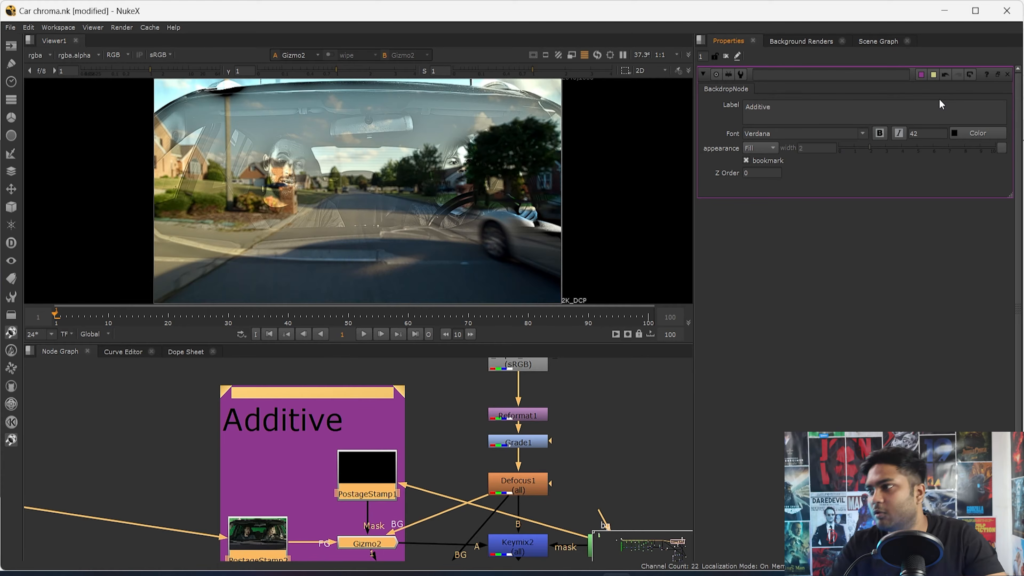
text(keyer)
click(427, 406)
scroll(450, 407, down, 5)
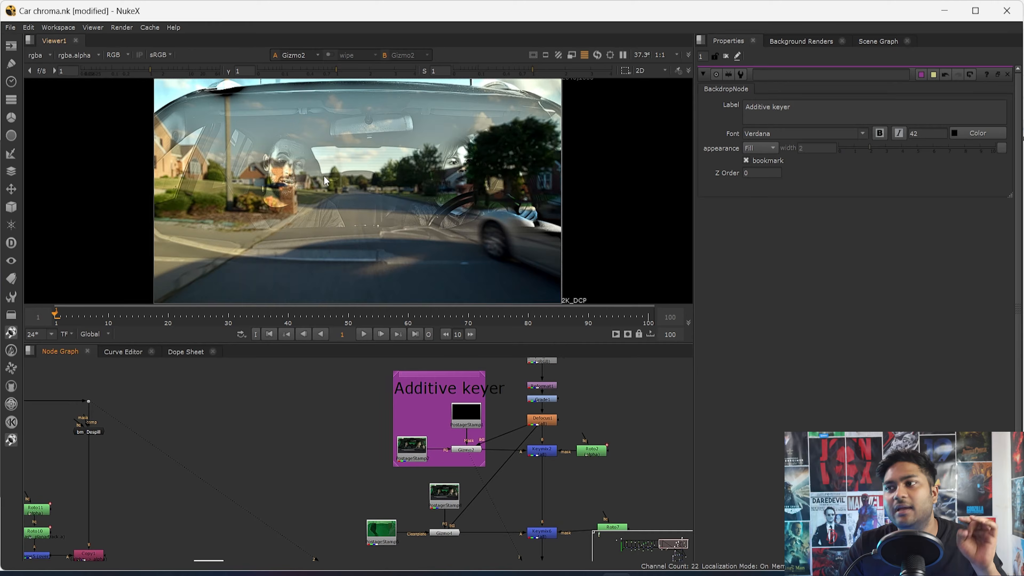
- Examine the rear window area in Gizmo2's additive key output
scroll(371, 156, up, 5)
middle_drag(371, 156, 350, 221)
drag(183, 169, 467, 238)
scroll(355, 472, down, 5)
- View the plate at Dot4 and examine the defroster lines across the green rear window
middle_drag(209, 462, 279, 461)
scroll(290, 460, up, 3)
drag(355, 421, 301, 456)
key(1)
drag(240, 162, 474, 226)
scroll(474, 226, down, 6)
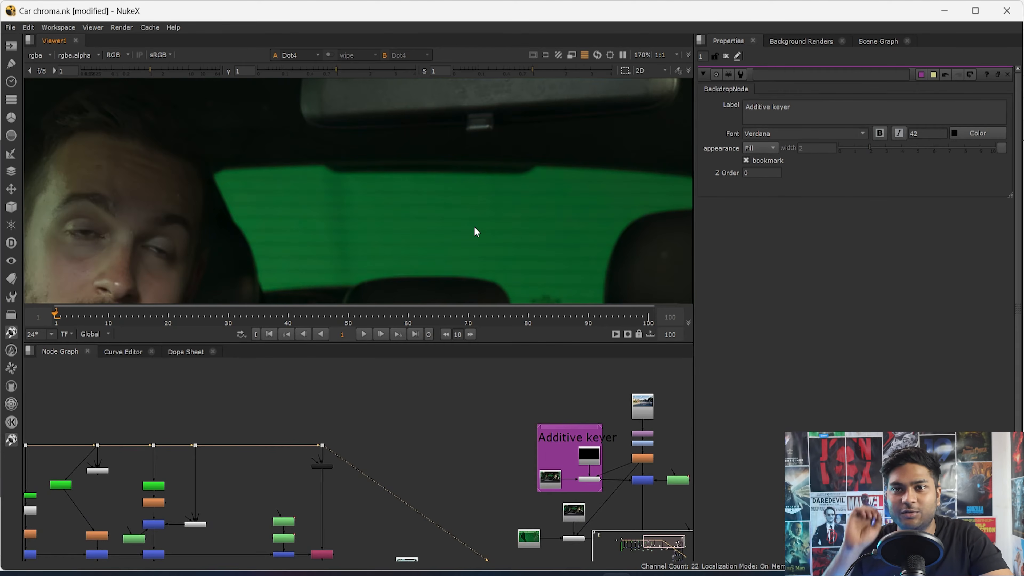
- Compare the defroster lines in the rear window between Gizmo2's output and the plate at Dot4
middle_drag(596, 489, 536, 463)
scroll(535, 463, up, 1)
click(532, 451)
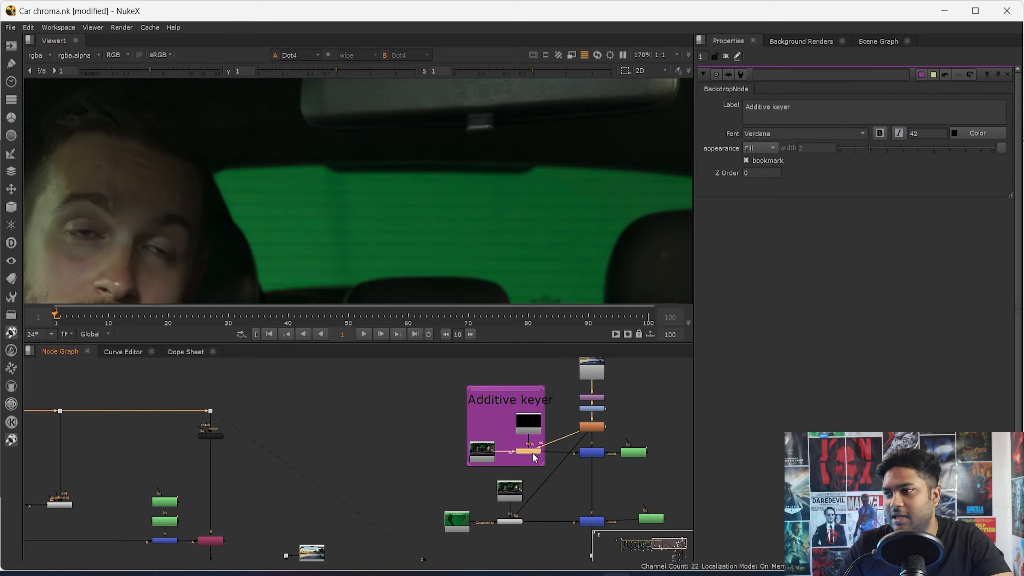
key(1)
scroll(297, 178, up, 3)
drag(260, 389, 208, 422)
key(1)
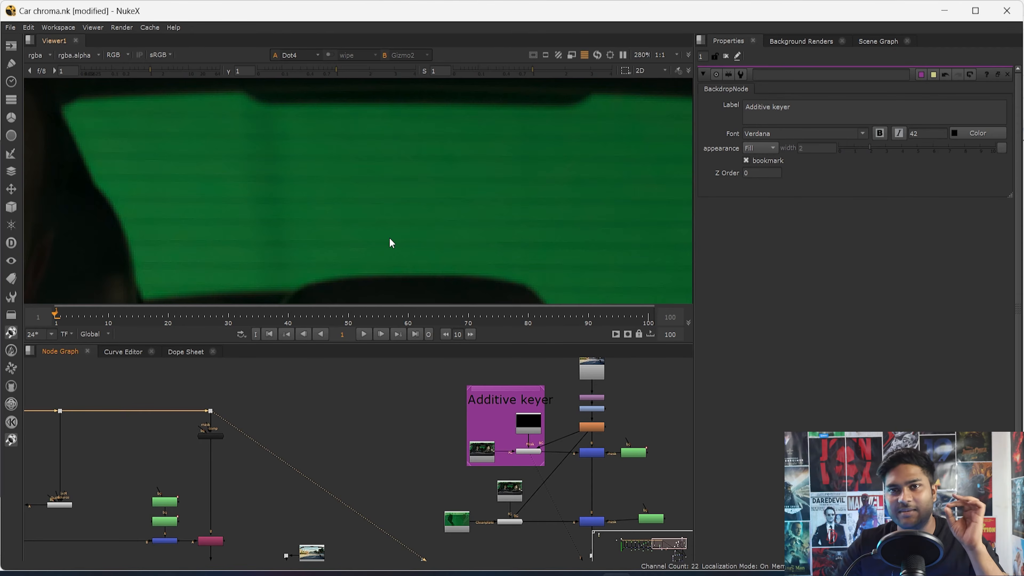
click(536, 452)
key(1)
- Inspect the connections of the foreground and mask postage stamps feeding Gizmo2
scroll(473, 458, up, 4)
double_click(486, 446)
scroll(494, 460, down, 5)
scroll(535, 442, up, 4)
click(536, 431)
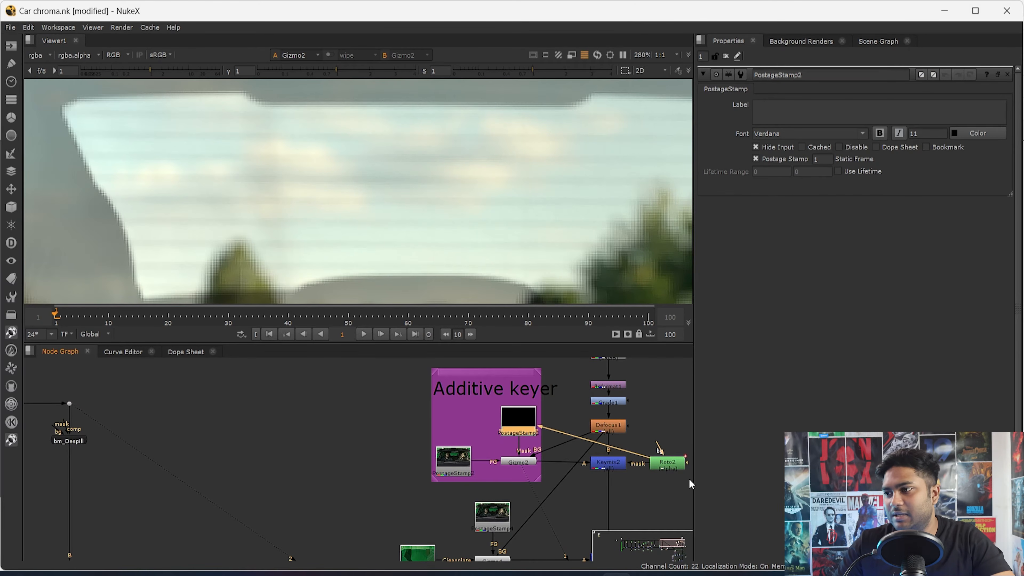
click(435, 467)
- Add a backdrop behind Gizmo4 and its two connected postage stamps
scroll(508, 500, down, 5)
scroll(495, 497, up, 7)
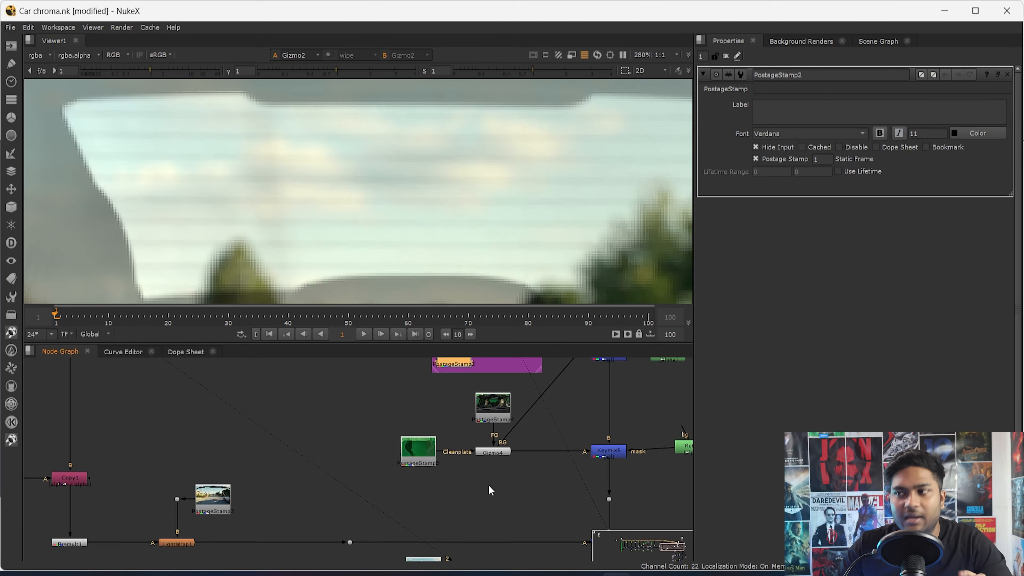
drag(284, 489, 545, 380)
right_click(545, 379)
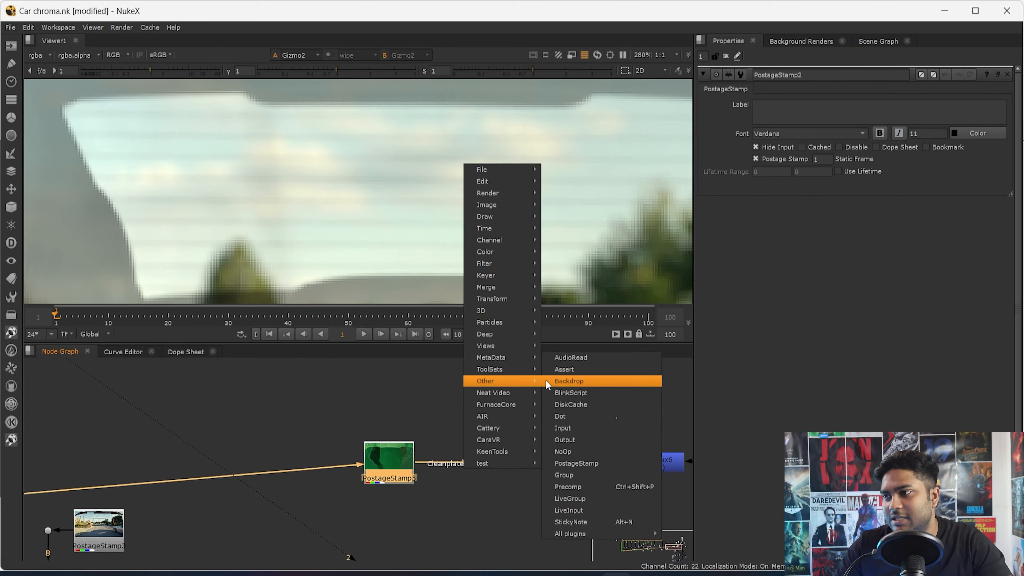
click(586, 381)
- Trace the input of Gizmo4's cleanplate postage stamp back to the IBKColour stack and examine the keying branches along the way
click(386, 463)
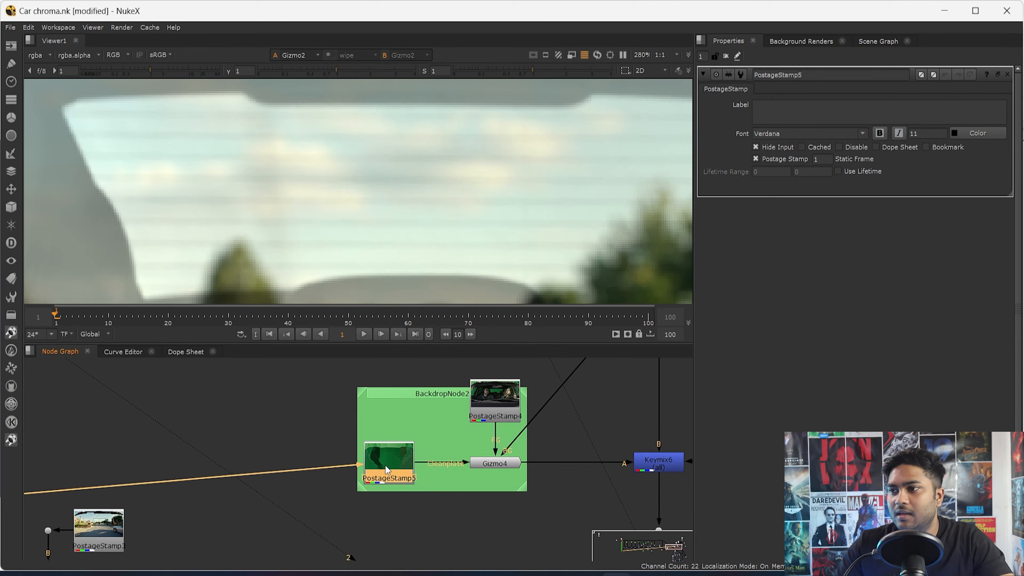
scroll(484, 443, down, 6)
scroll(141, 522, up, 3)
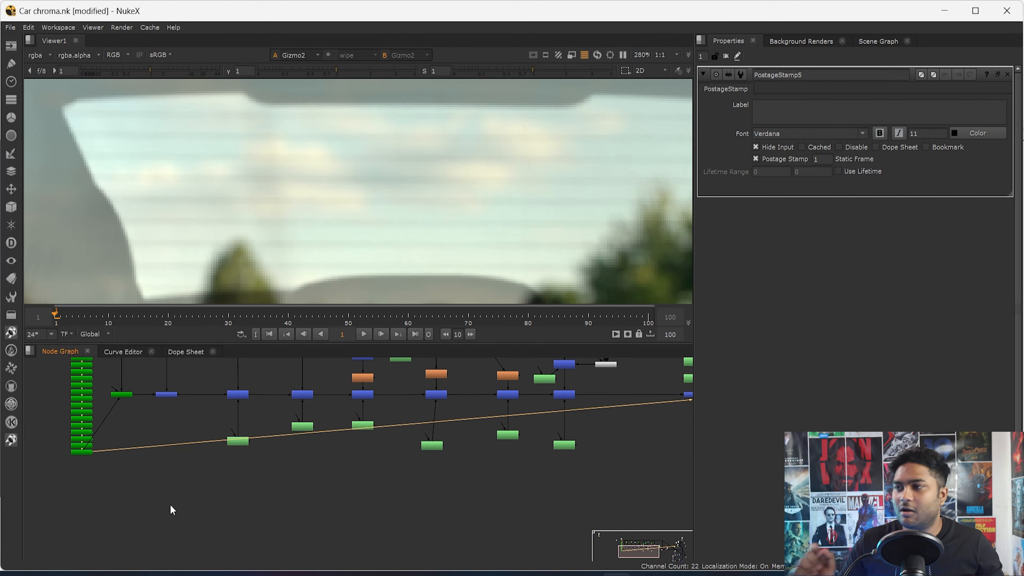
middle_drag(496, 517, 328, 540)
scroll(427, 215, down, 4)
scroll(423, 224, down, 4)
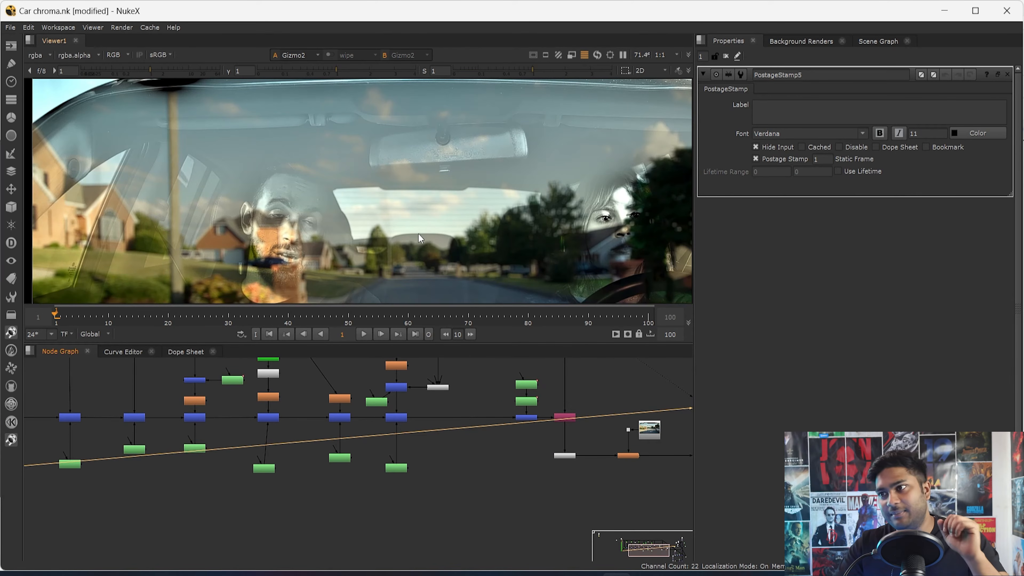
middle_drag(470, 219, 264, 217)
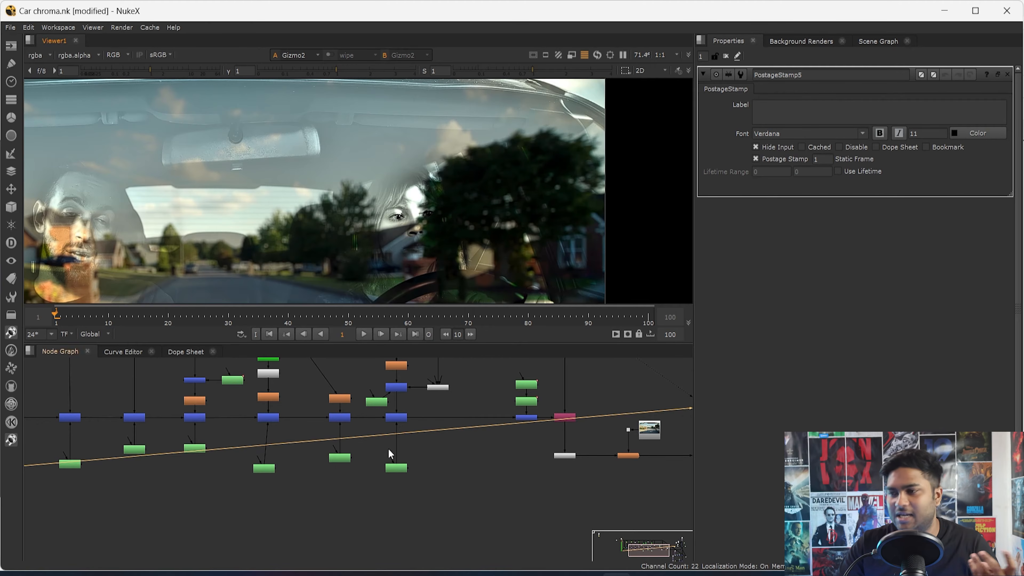
middle_drag(388, 449, 208, 537)
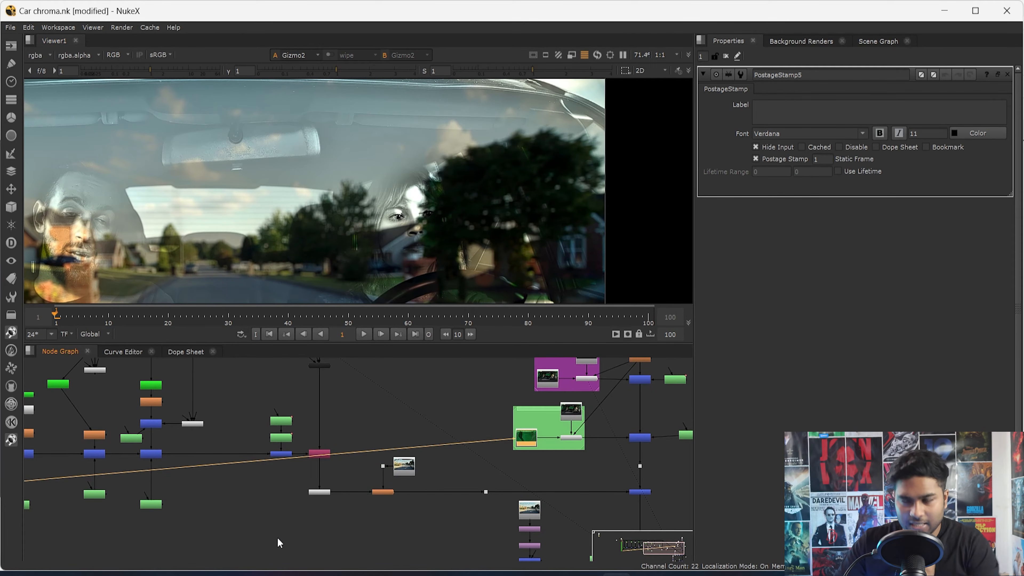
scroll(167, 559, down, 3)
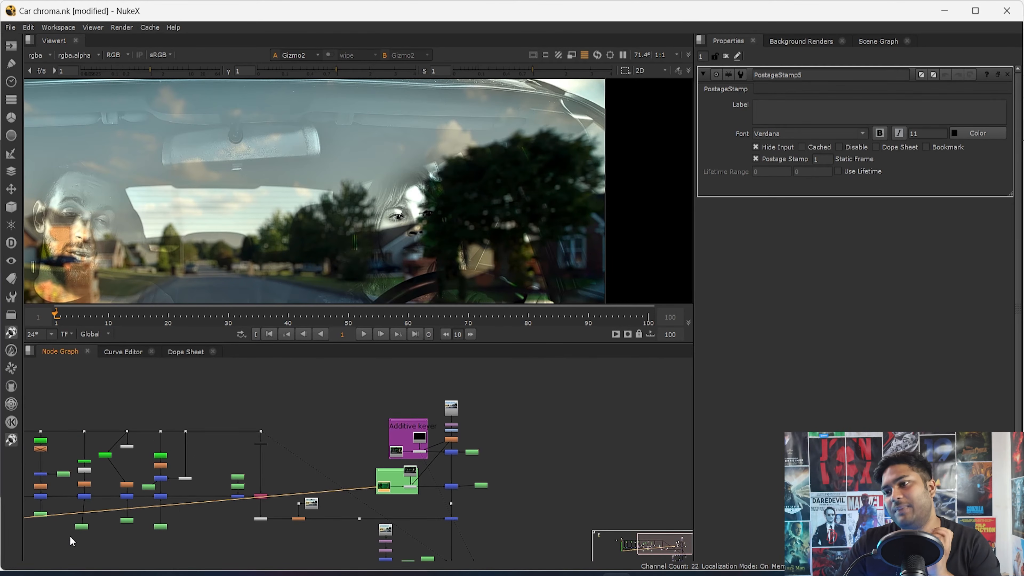
middle_drag(71, 540, 225, 526)
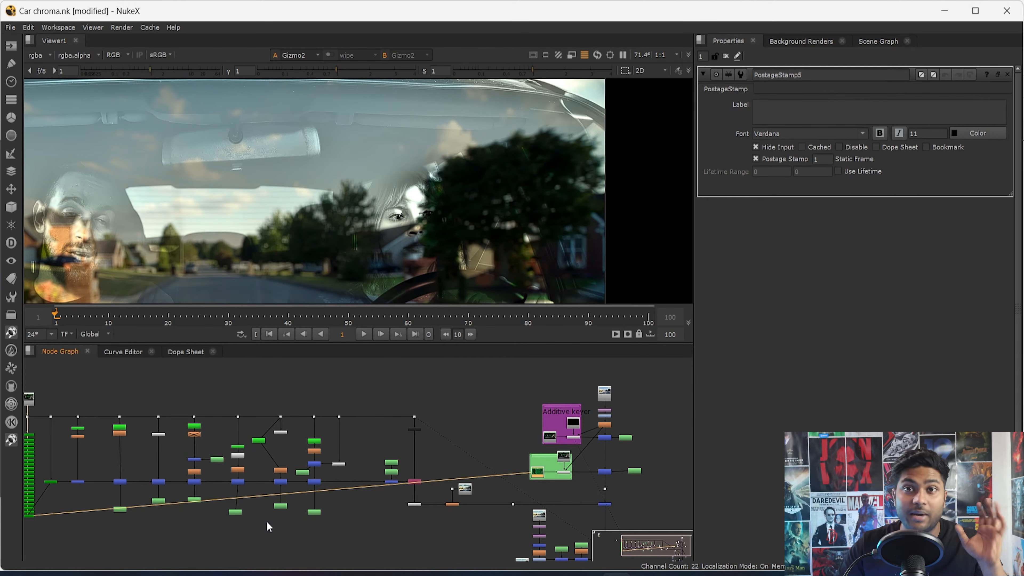
- View the IBKGizmo node's output and compare its alpha with the colour image
scroll(155, 501, up, 5)
drag(256, 487, 137, 546)
key(1)
scroll(294, 236, down, 4)
key(a)
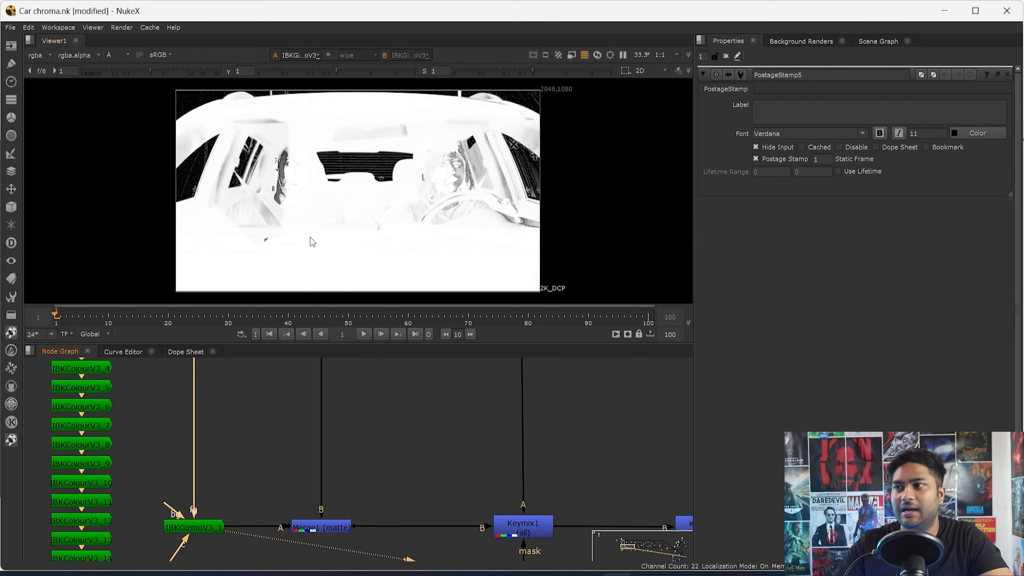
key(a)
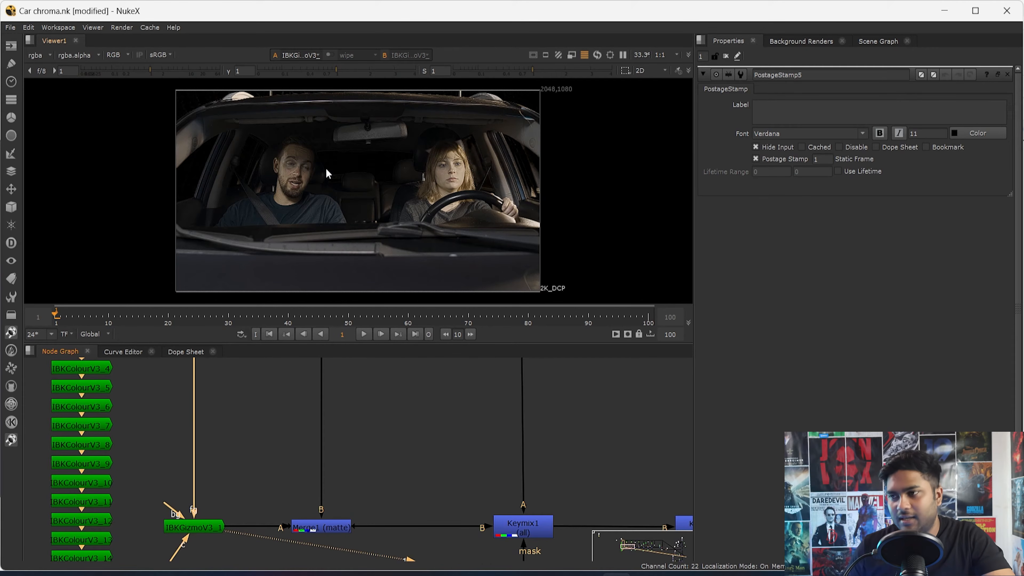
- View the colour output of the Merge1 matte node that follows the IBKGizmo
middle_drag(431, 416, 245, 383)
drag(220, 436, 89, 513)
key(1)
scroll(136, 493, down, 4)
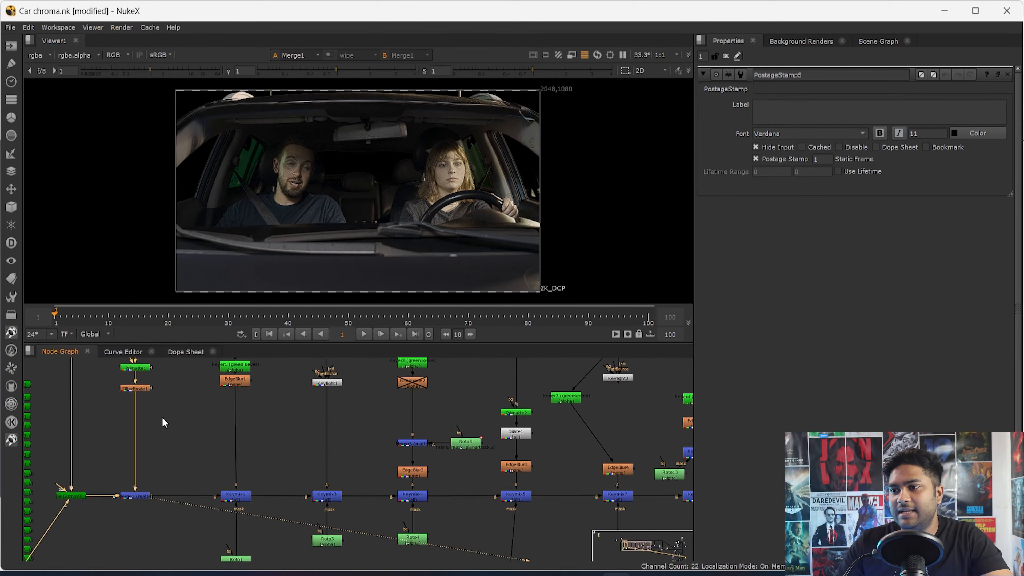
- View Primatte1's output and compare its alpha matte with the colour image
middle_drag(140, 450, 159, 520)
scroll(158, 443, up, 5)
click(146, 431)
key(1)
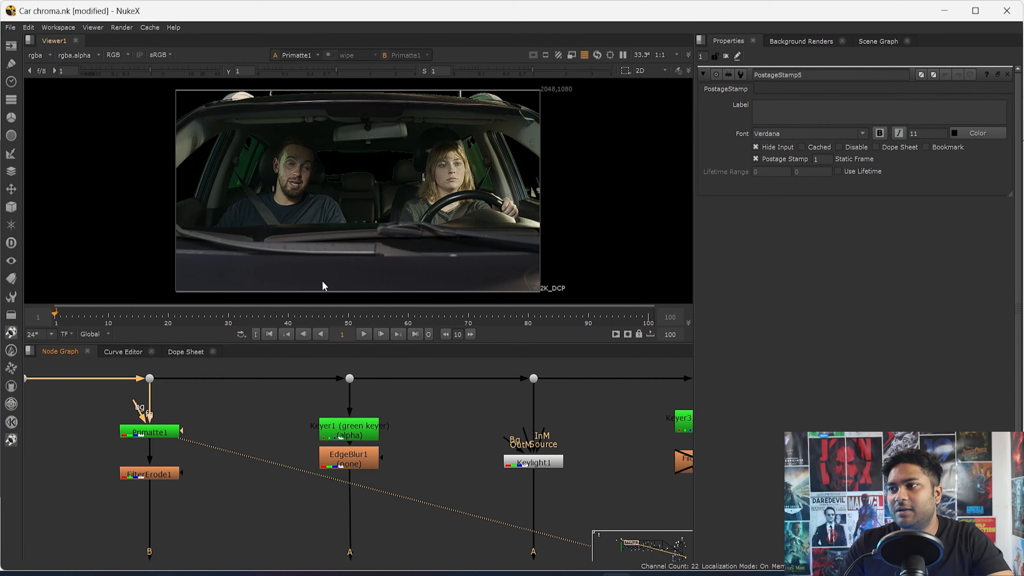
key(f)
key(a)
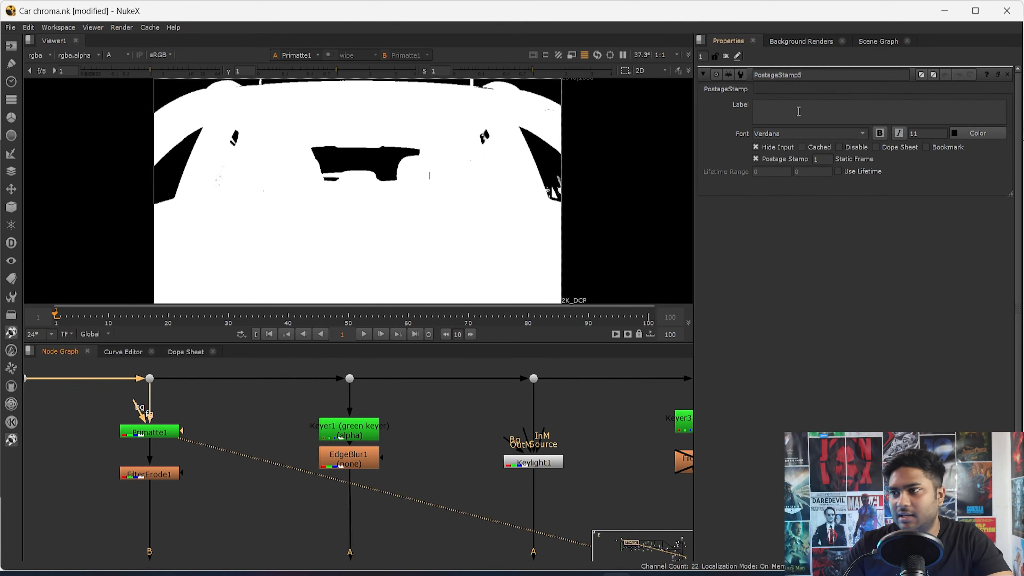
key(a)
key(a)
key(a)
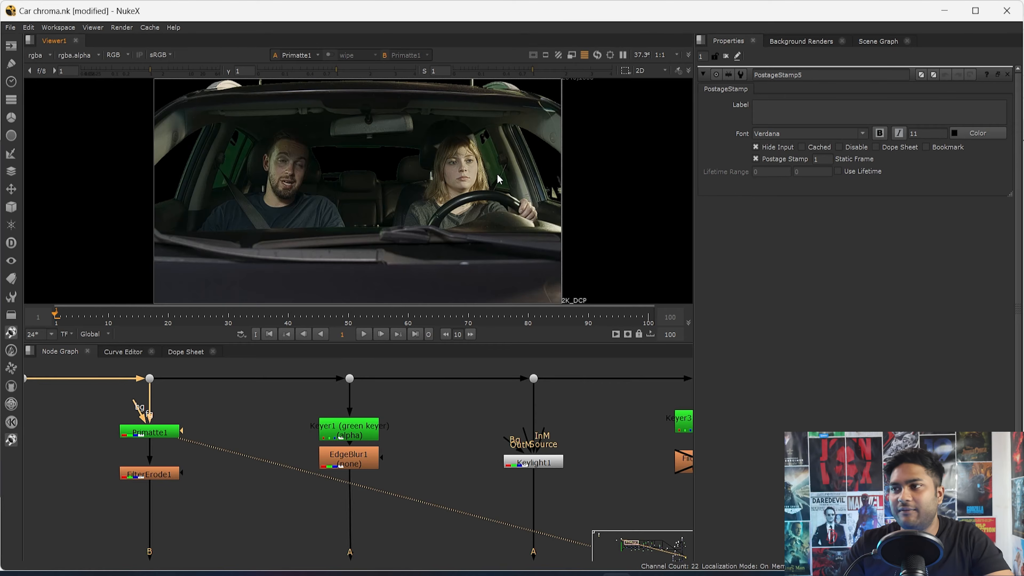
- Examine the window areas in Primatte1's colour output and check them against the full alpha matte
scroll(422, 181, up, 3)
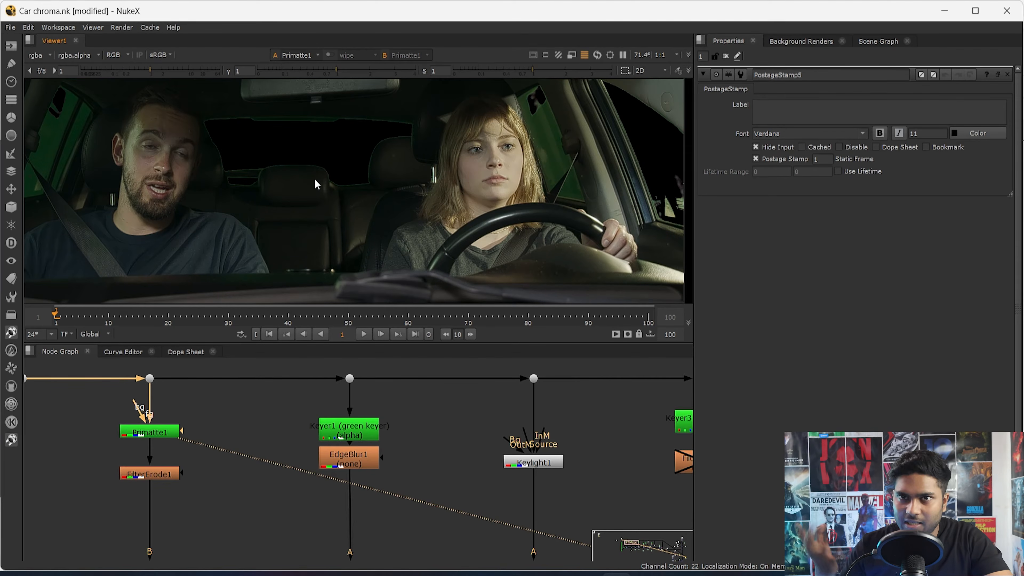
key(a)
key(f)
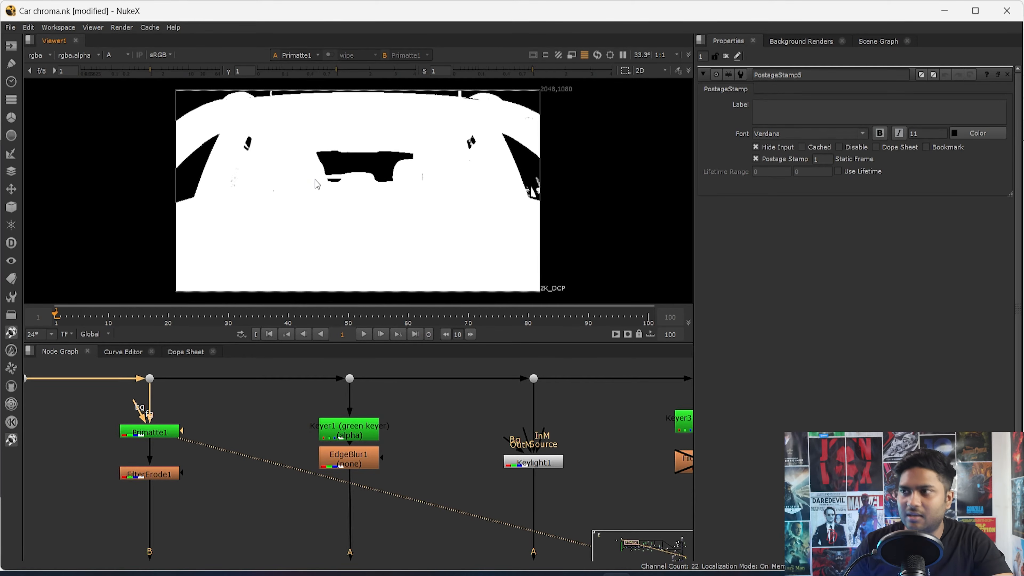
key(a)
key(a)
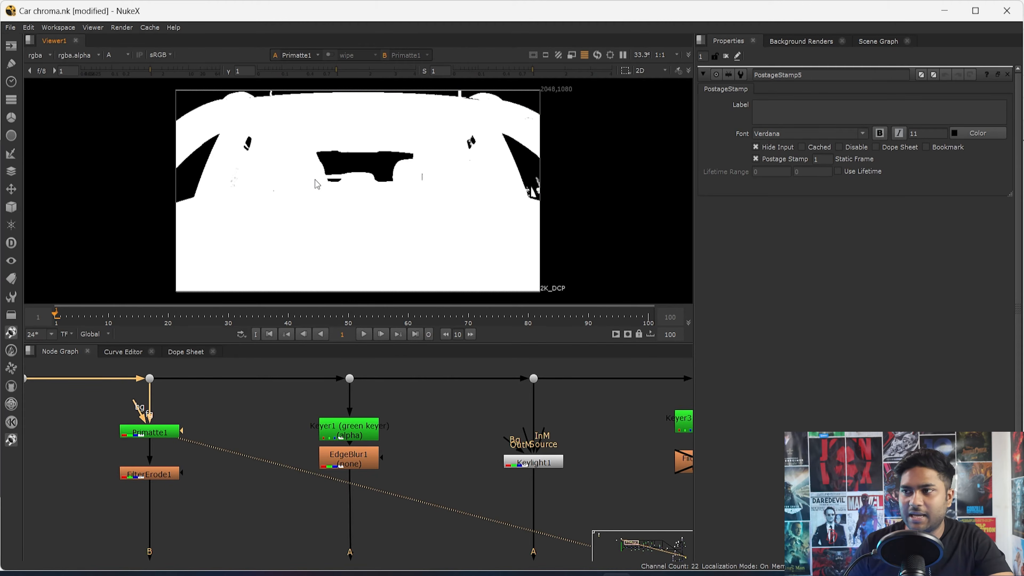
- View the alpha matte at FilterErode1 below Primatte1
scroll(186, 478, down, 4)
scroll(188, 477, up, 6)
drag(211, 454, 50, 507)
key(1)
click(122, 461)
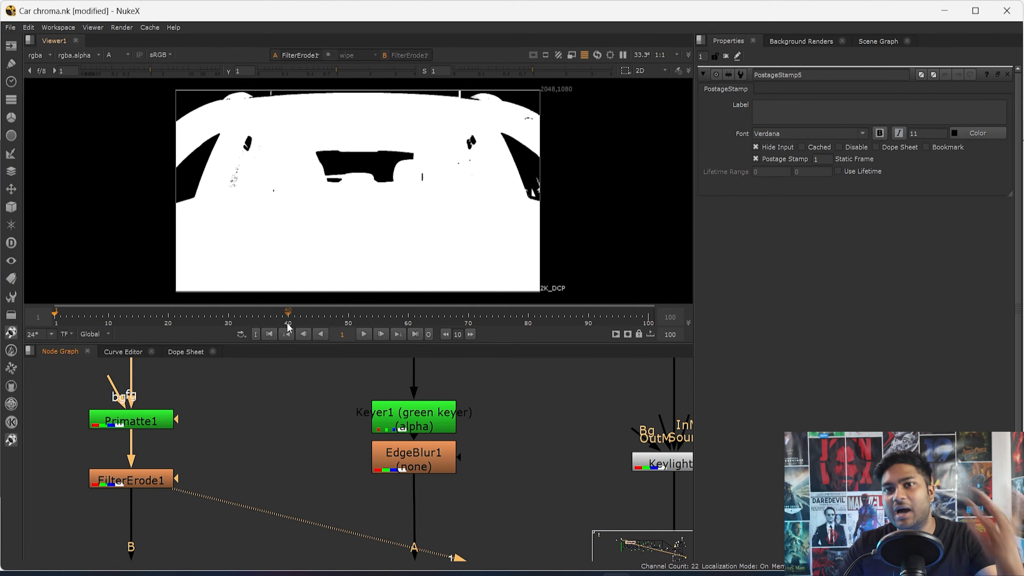
- Open Primatte1's properties and examine its alpha edge around the driver-side window up close
middle_drag(147, 431, 268, 488)
double_click(271, 476)
key(1)
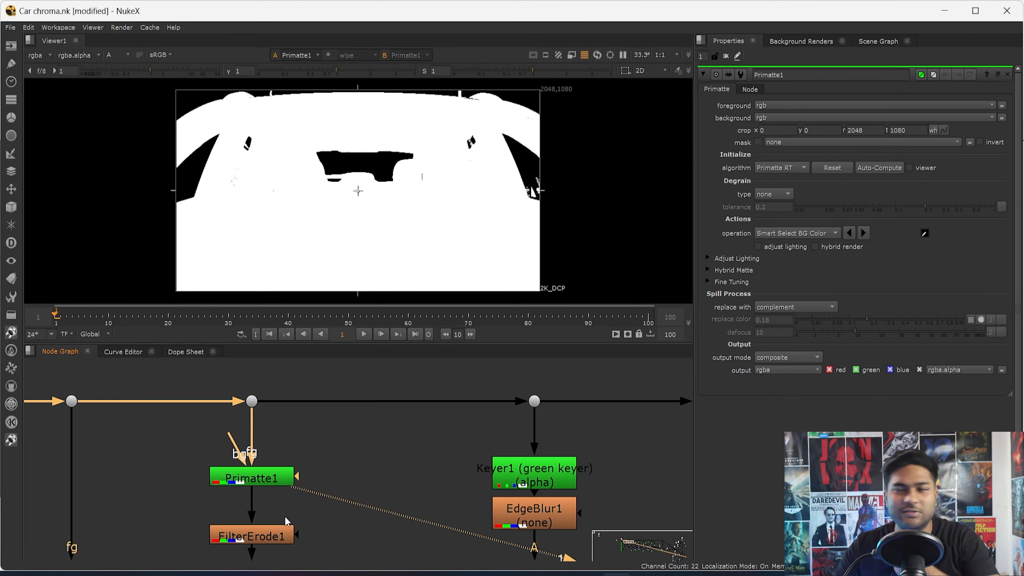
scroll(513, 174, up, 15)
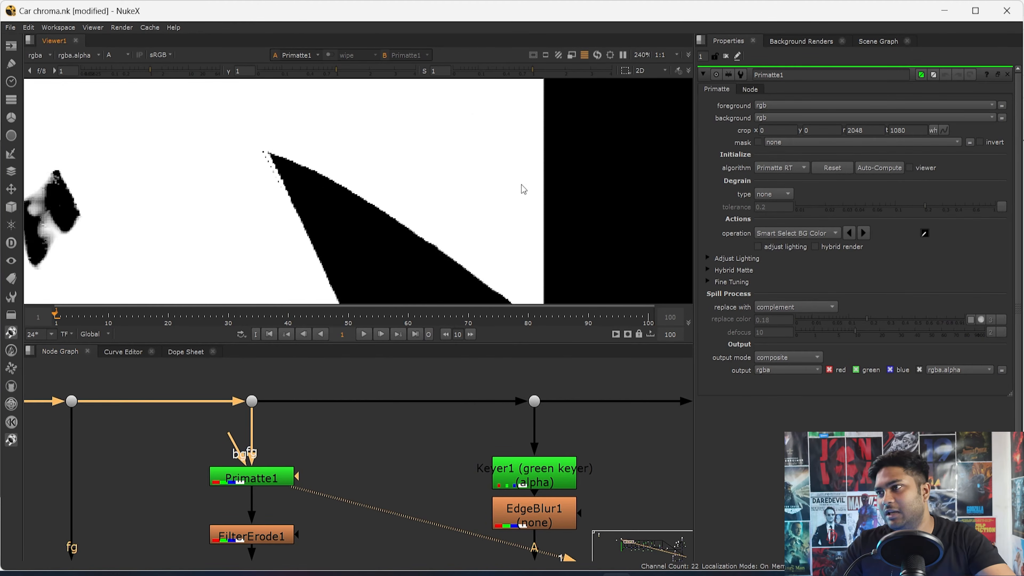
scroll(337, 140, up, 3)
middle_drag(337, 140, 587, 281)
middle_drag(401, 140, 472, 228)
drag(523, 179, 337, 246)
- View the same close-up window edge in FilterErode1's alpha
middle_drag(317, 528, 309, 447)
drag(307, 436, 158, 480)
key(1)
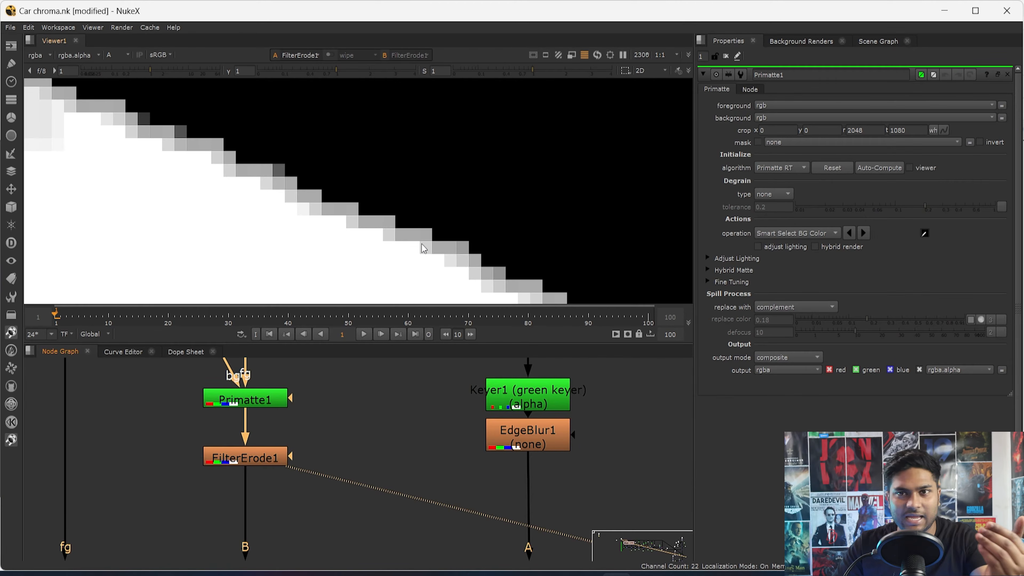
scroll(305, 500, down, 4)
scroll(309, 520, down, 1)
- View the combined IBK and Primatte alpha at Merge1 across the full frame
middle_drag(308, 524, 326, 420)
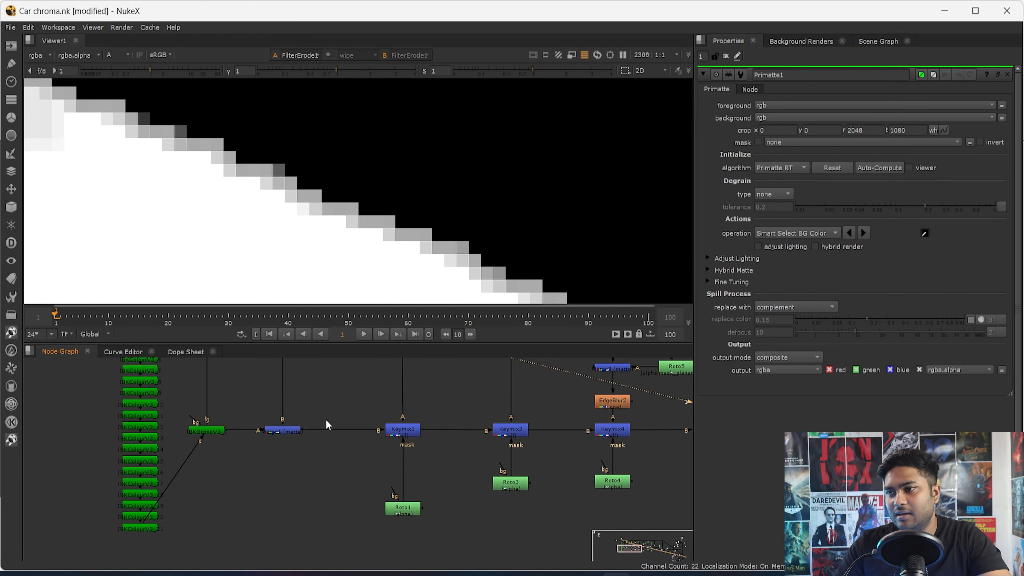
drag(333, 408, 234, 480)
key(1)
middle_drag(355, 440, 290, 467)
key(f)
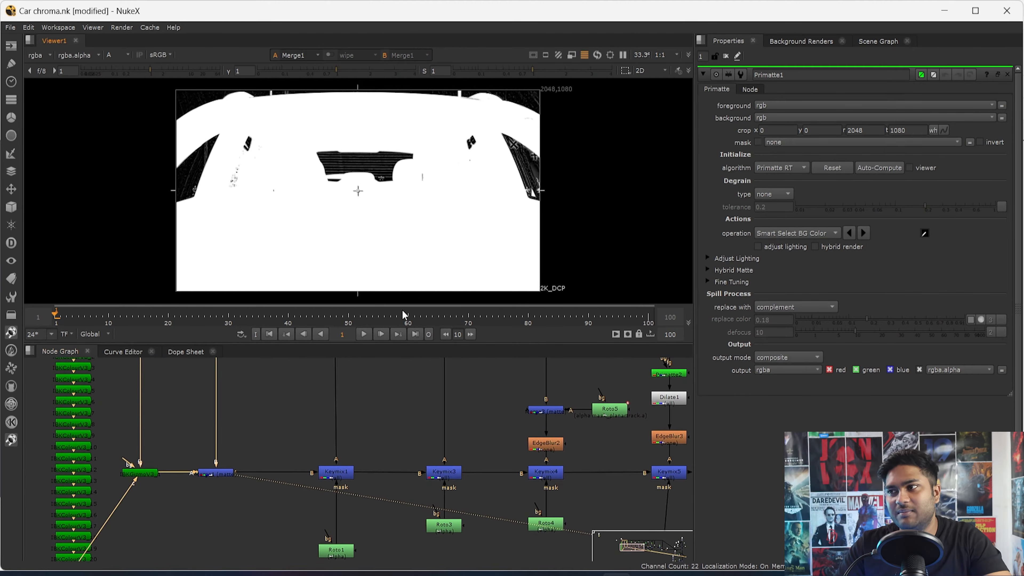
- View Keymix1's alpha and check the rear window area
scroll(396, 446, up, 2)
click(314, 462)
key(1)
scroll(374, 456, down, 3)
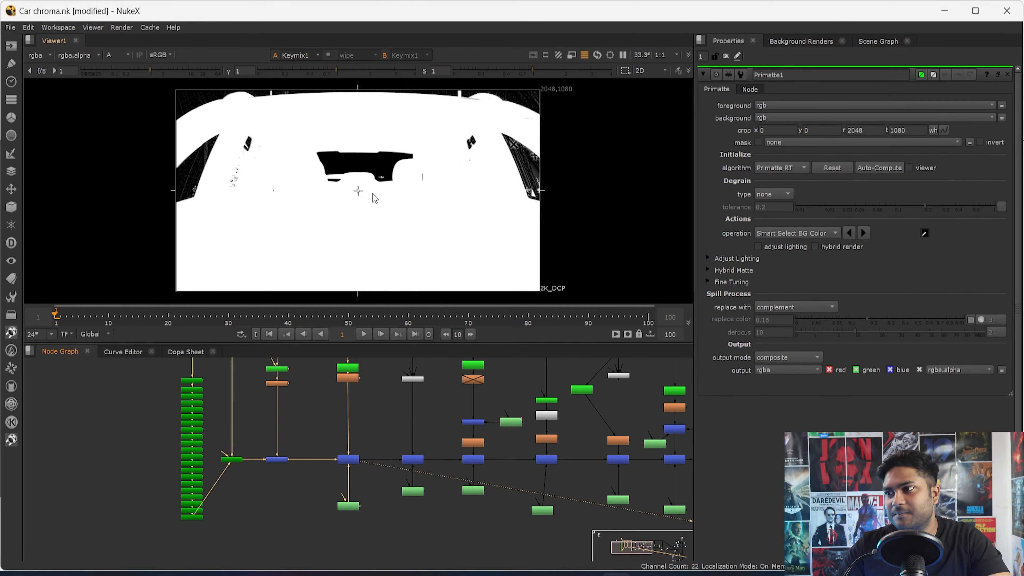
- View the green-screen plate in colour at Dot5 above Keyer1 and at Dot3 above Primatte1
scroll(375, 198, up, 4)
scroll(355, 444, up, 4)
scroll(353, 444, up, 3)
drag(373, 386, 284, 440)
key(1)
key(a)
key(f)
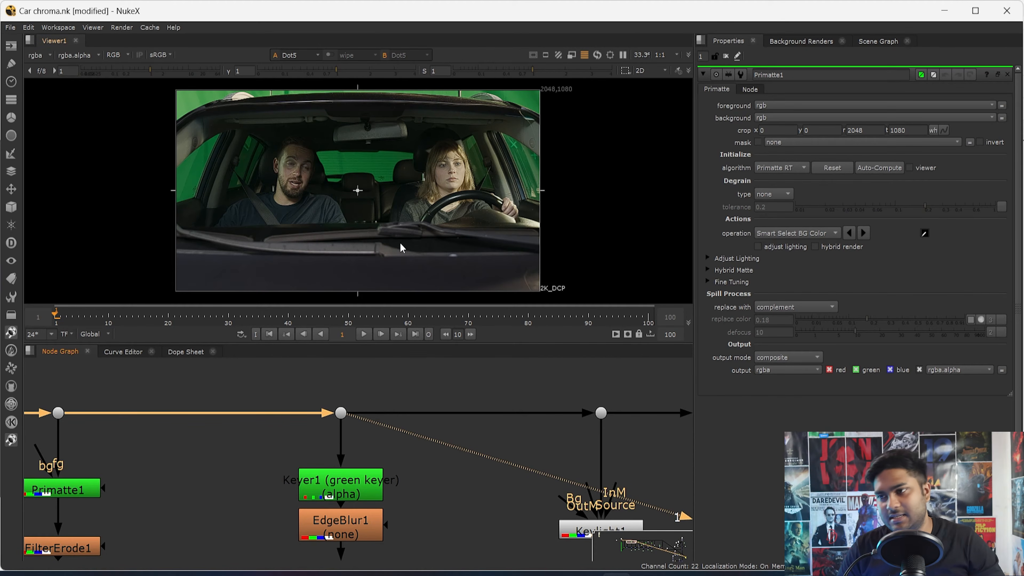
middle_drag(112, 483, 217, 486)
drag(199, 390, 99, 456)
key(1)
- Add a new Primatte node between Primatte1 and Keyer1
click(310, 482)
key(Tab)
text(pre)
key(BackSpace)
text(im)
key(Return)
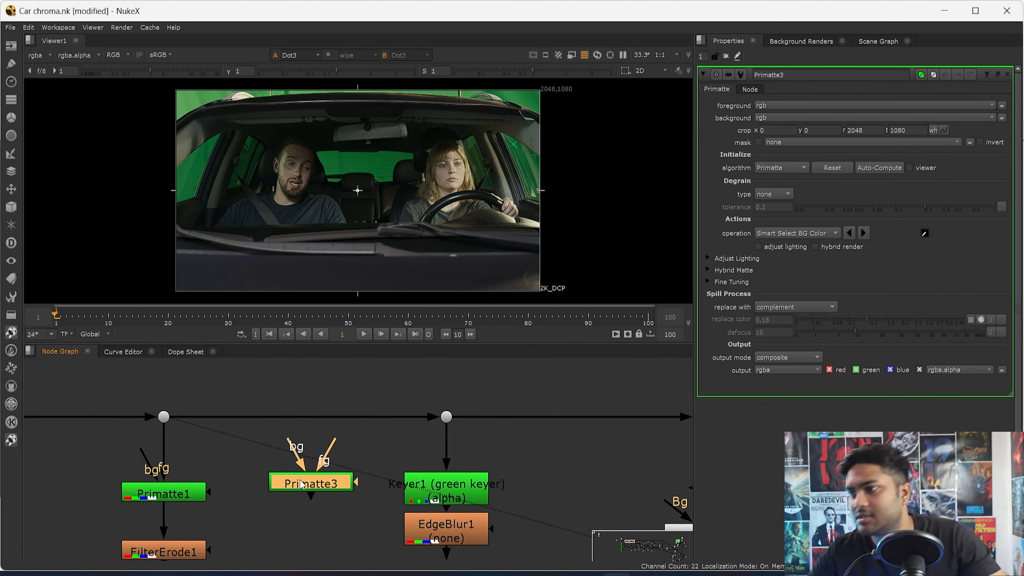
- Connect the new Primatte node's foreground input to Dot3 and view its output
drag(336, 439, 163, 417)
drag(317, 491, 293, 510)
key(1)
key(f)
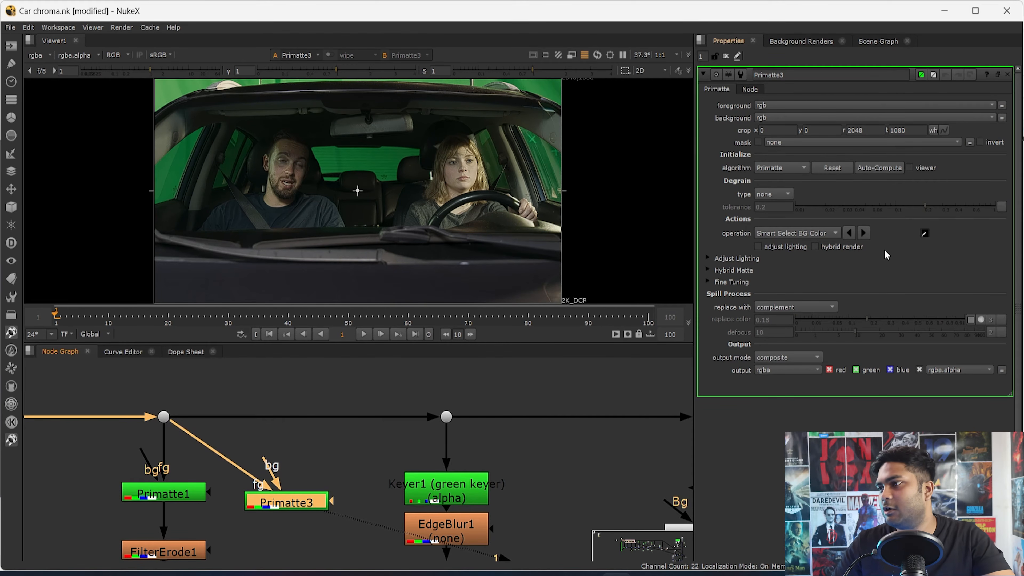
- Auto-compute the key in the new Primatte node and examine its alpha around the windows
click(879, 167)
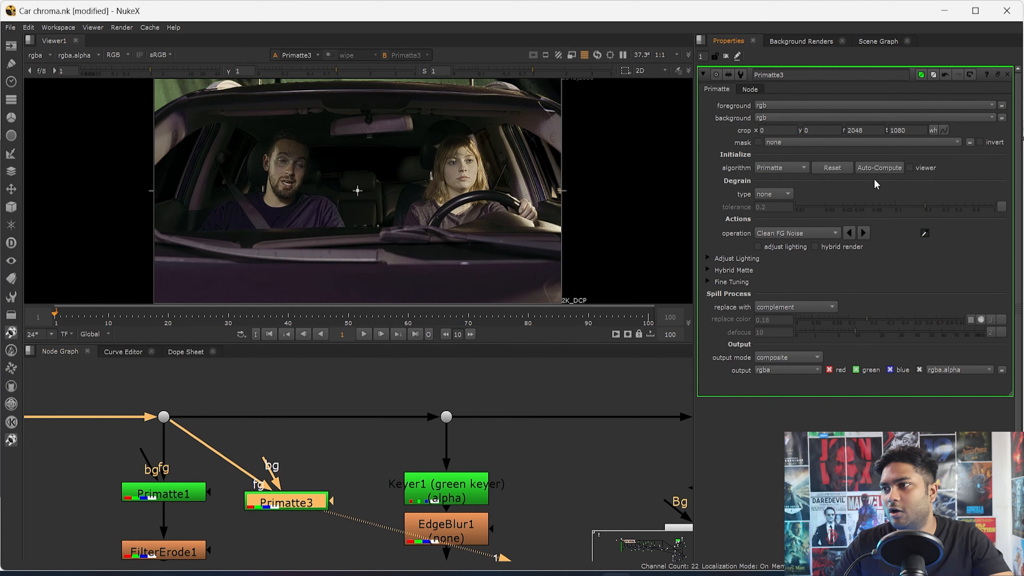
key(a)
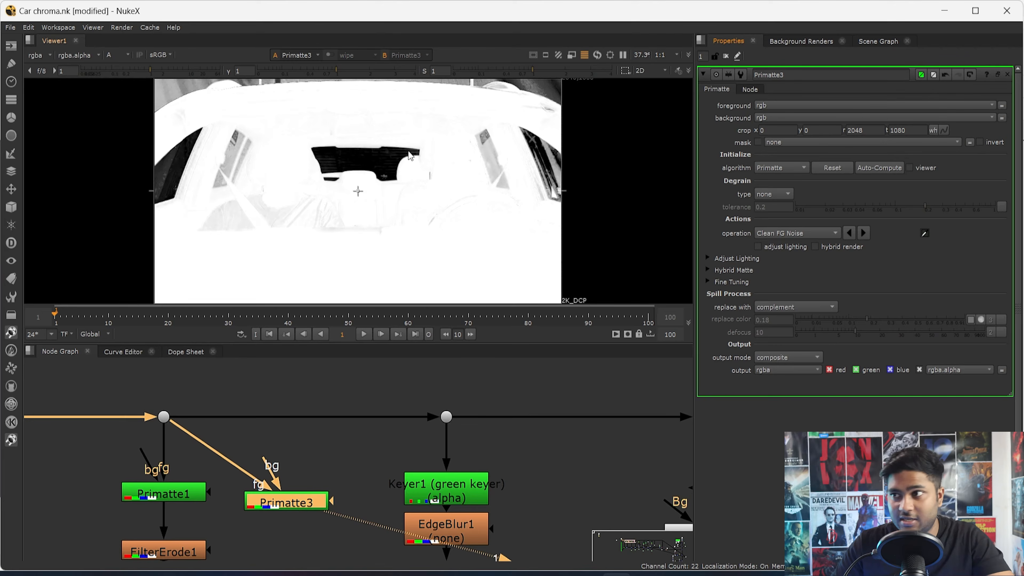
key(f)
key(f)
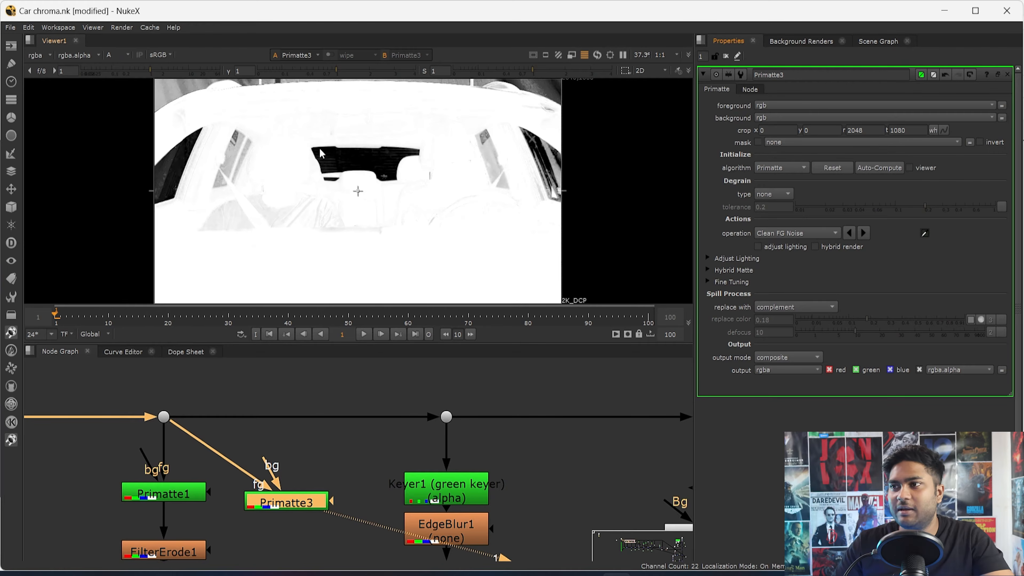
scroll(419, 231, up, 1)
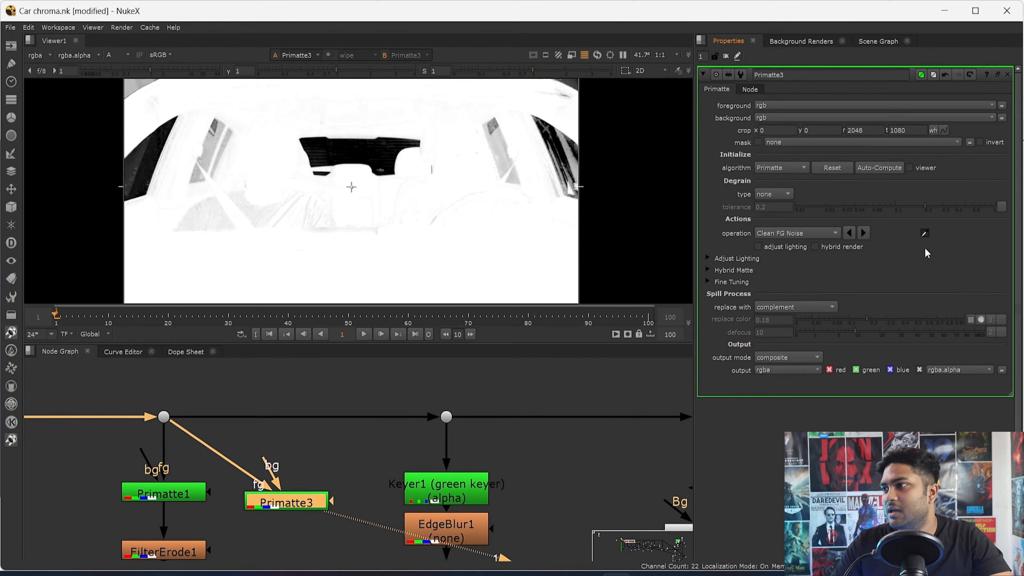
- Clean the foreground noise in Primatte3 by sampling the dashboard and hood areas of the alpha
ctrl+shift+drag(226, 201, 427, 259)
ctrl+shift+drag(486, 223, 298, 280)
scroll(263, 224, down, 1)
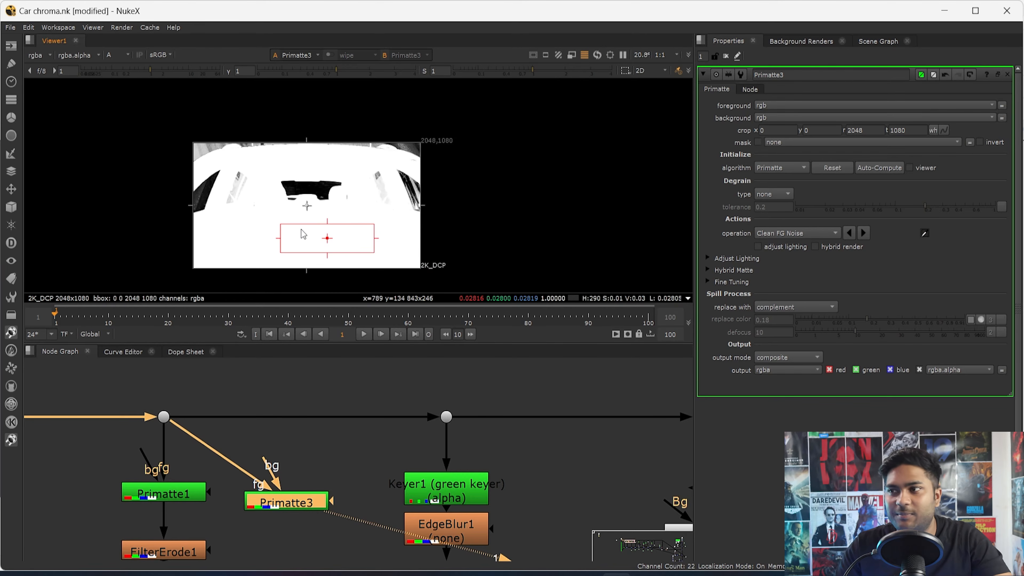
scroll(298, 175, up, 1)
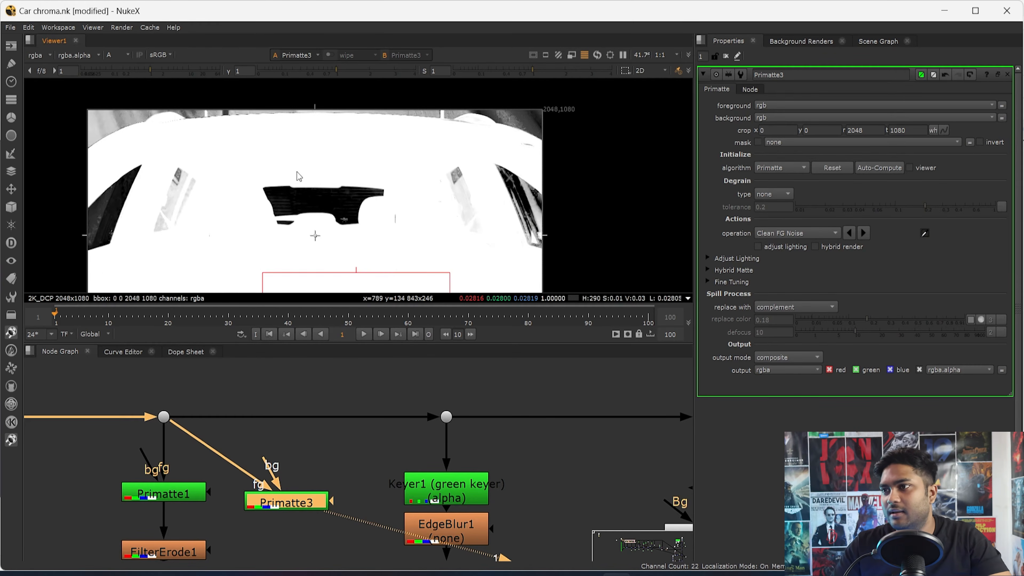
middle_drag(151, 152, 226, 218)
scroll(194, 202, up, 5)
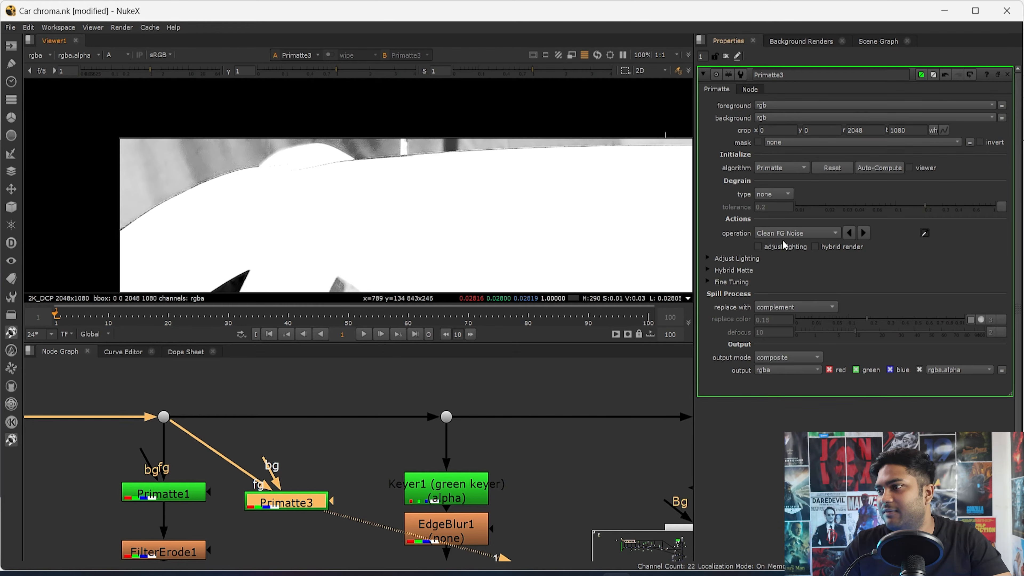
- Set Primatte3's operation to Clean BG Noise and sample the grey background areas above the car roof
click(790, 233)
click(891, 258)
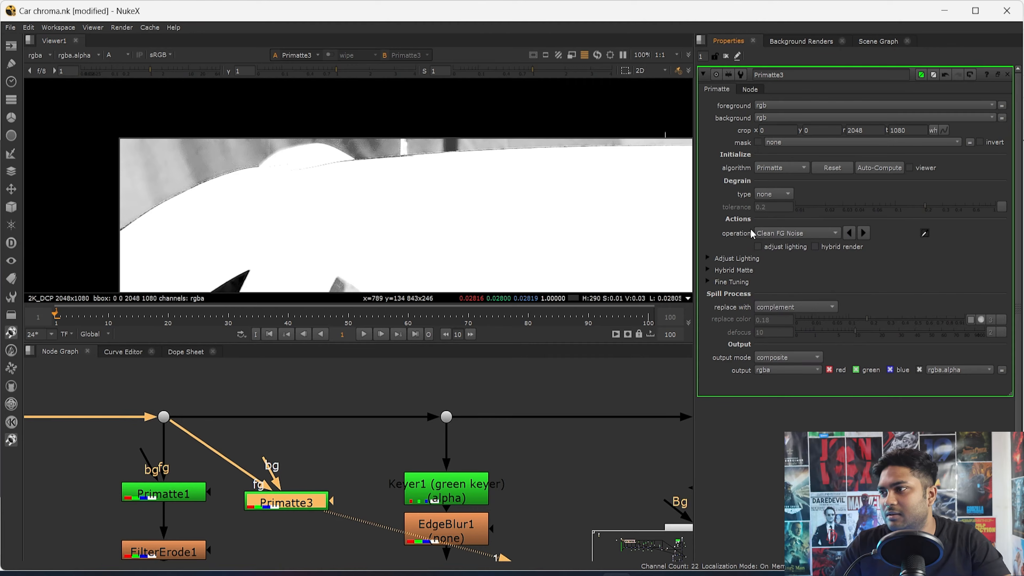
click(786, 234)
click(788, 222)
ctrl+shift+drag(194, 157, 163, 130)
ctrl+shift+drag(462, 110, 437, 143)
middle_drag(481, 154, 318, 181)
scroll(327, 182, down, 6)
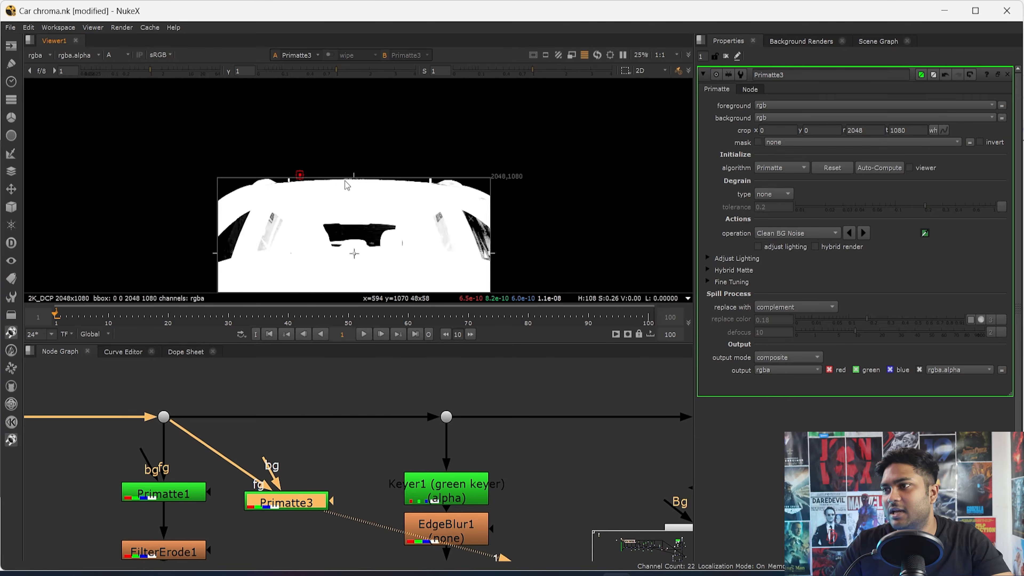
scroll(345, 173, up, 10)
ctrl+shift+drag(287, 153, 463, 218)
scroll(464, 216, down, 6)
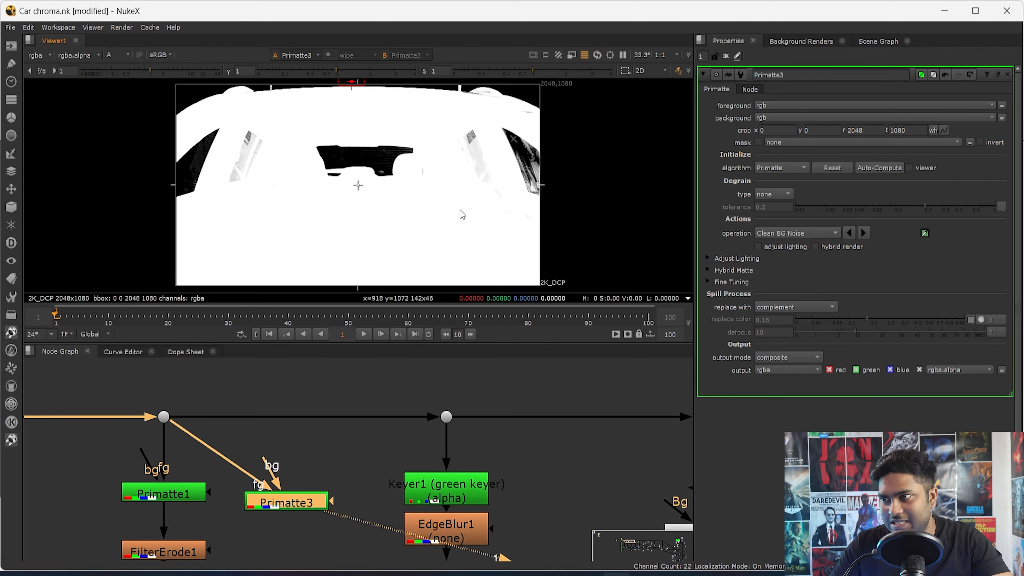
- Clean the background noise in the outer side window beside the driver and in the rear window
scroll(532, 189, up, 4)
ctrl+shift+drag(520, 109, 553, 165)
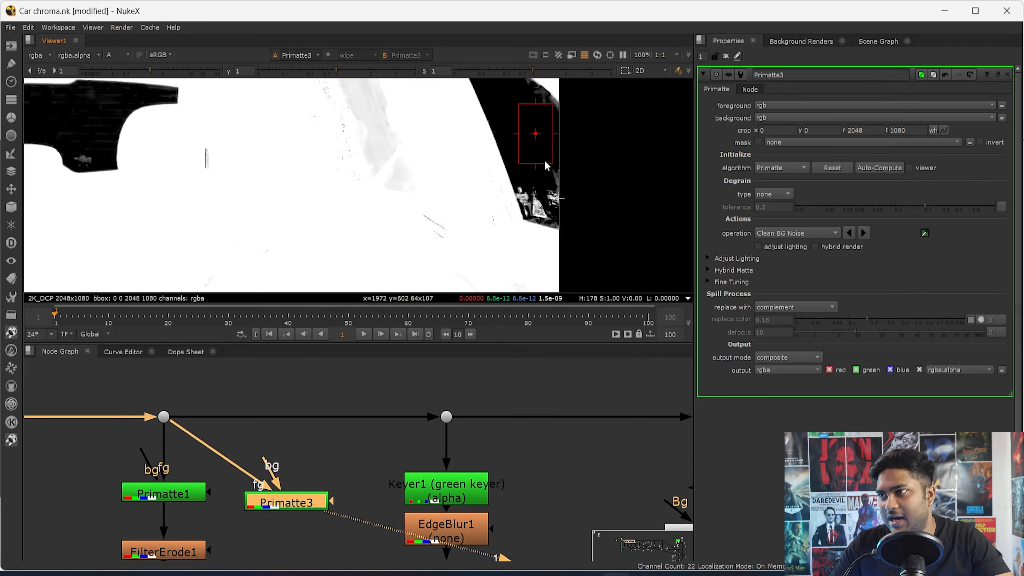
scroll(274, 171, down, 4)
scroll(345, 141, up, 3)
ctrl+shift+drag(400, 159, 411, 170)
scroll(185, 157, down, 2)
- Clean the background noise in the outer side window on the passenger's side of the car
scroll(162, 156, down, 1)
scroll(226, 146, up, 6)
ctrl+shift+drag(191, 146, 158, 208)
scroll(201, 164, down, 6)
scroll(215, 147, up, 3)
scroll(215, 147, down, 3)
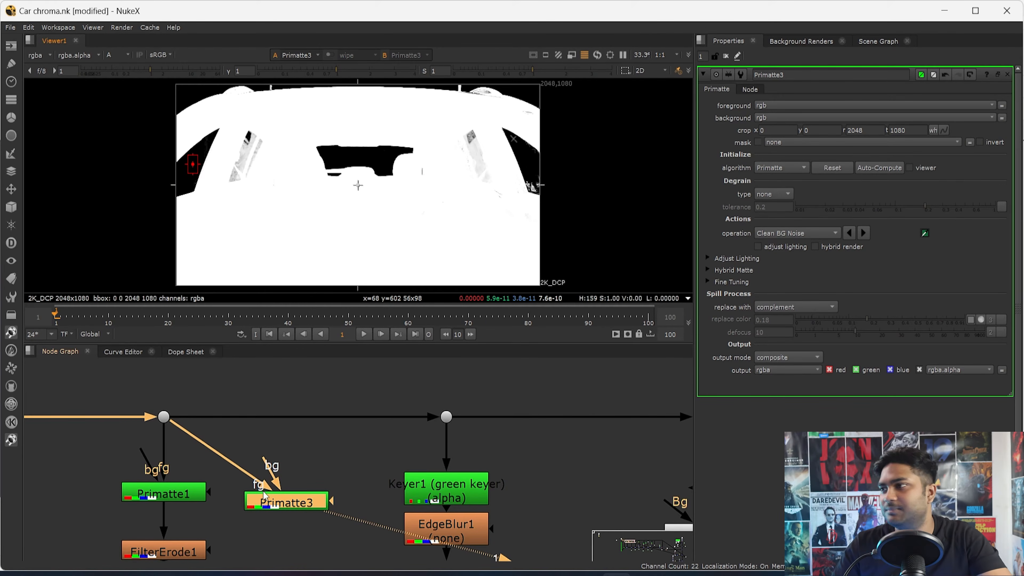
- Set Primatte3's operation to Clean FG Noise and sample the foreground around the passenger's chest
click(802, 233)
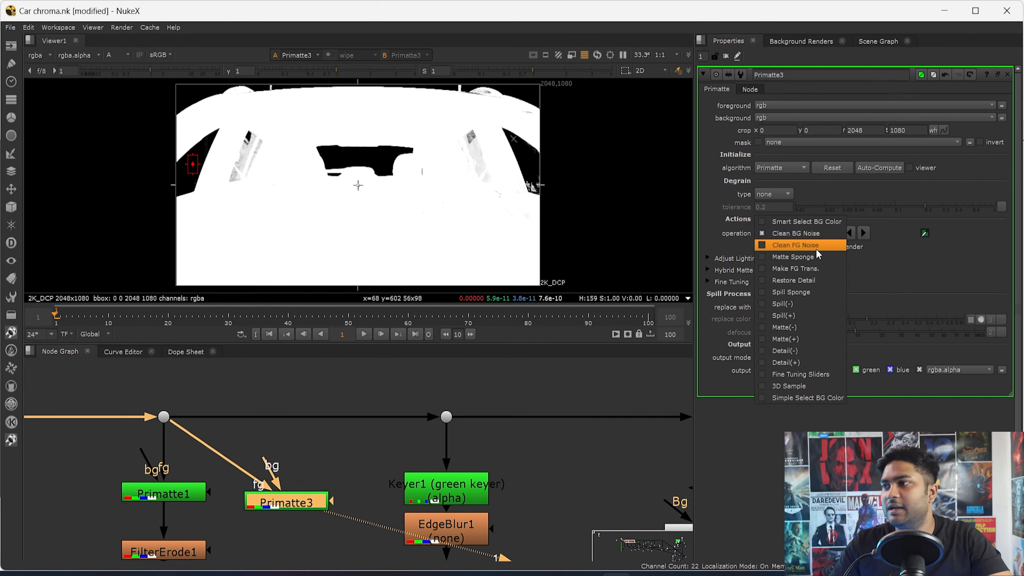
click(802, 245)
click(802, 233)
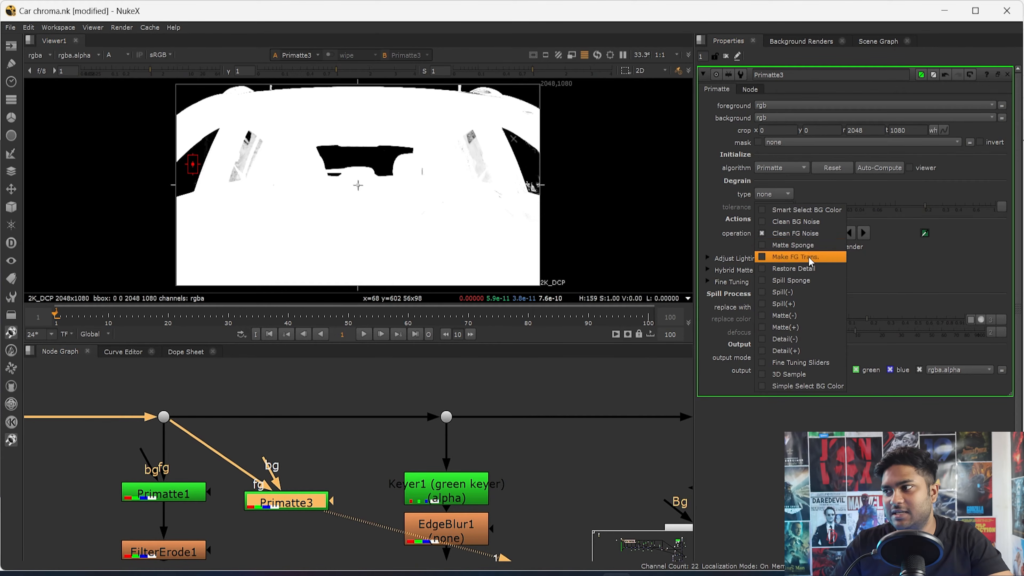
click(802, 245)
scroll(433, 240, up, 3)
ctrl+shift+drag(316, 227, 391, 249)
ctrl+shift+drag(275, 179, 303, 206)
middle_drag(279, 149, 289, 233)
- Clean the foreground noise beside the driver-side inner window, and sample the rear window with Clean BG Noise
scroll(607, 198, up, 4)
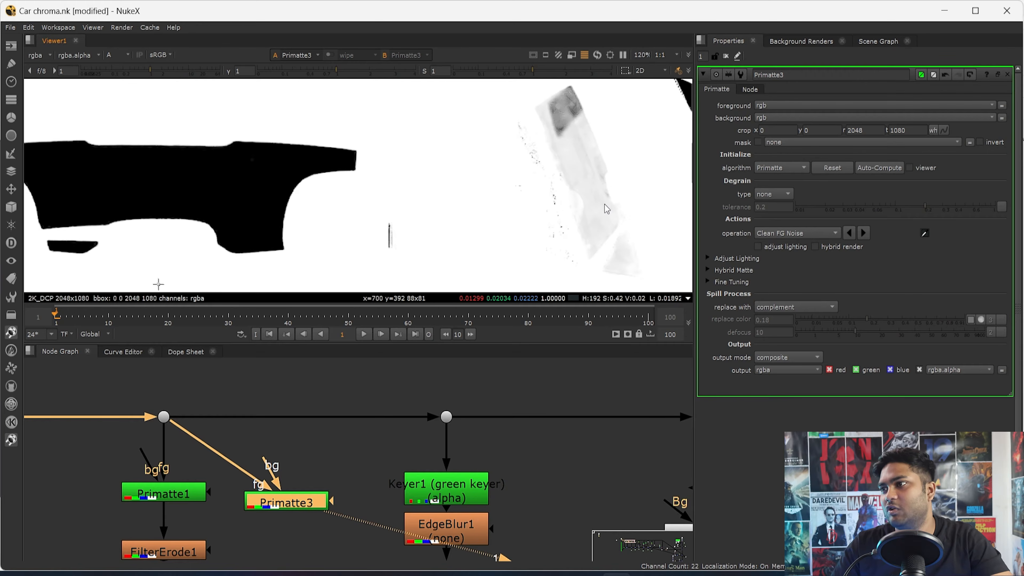
scroll(548, 187, up, 5)
scroll(558, 212, up, 3)
ctrl+shift+drag(487, 154, 568, 246)
scroll(558, 245, down, 5)
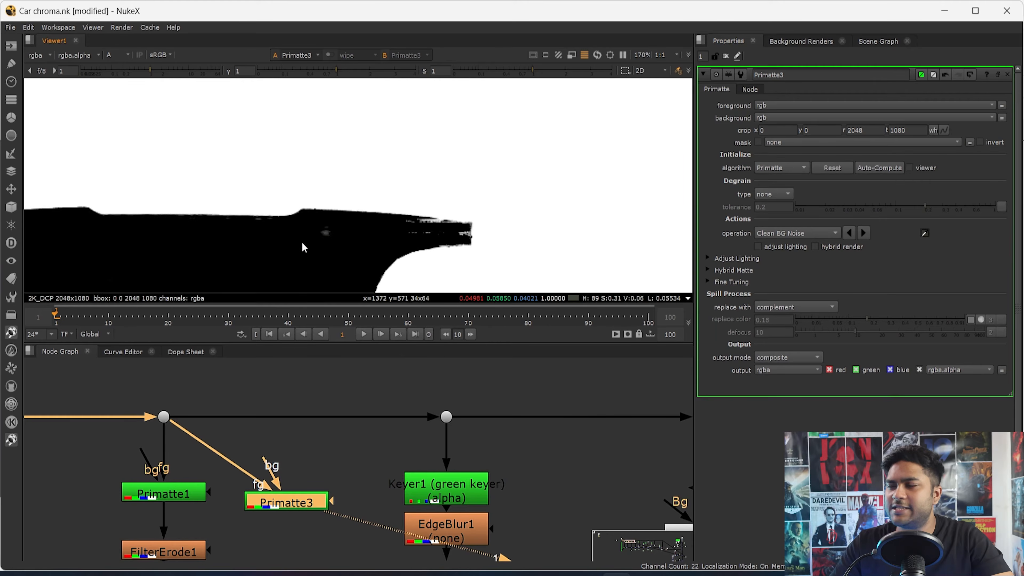
ctrl+shift+drag(313, 226, 348, 247)
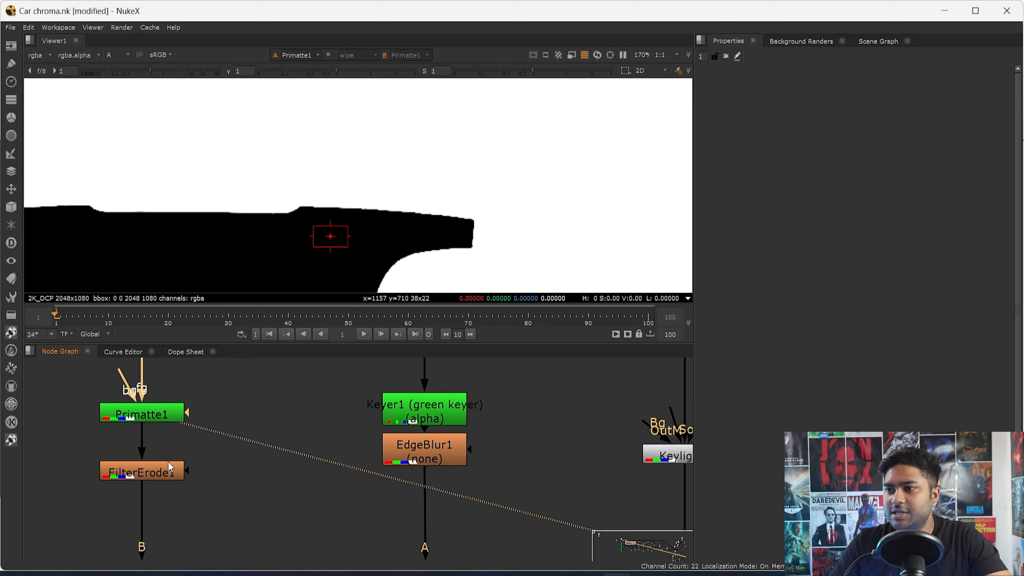
- View the Merge1 output in colour and return to the keying branches in the node graph
scroll(168, 462, down, 5)
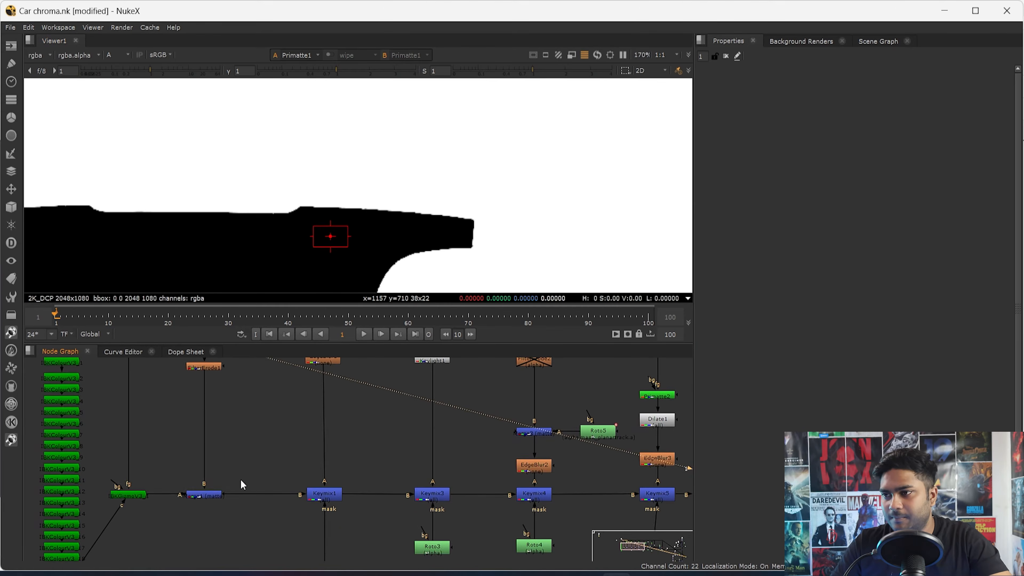
key(1)
key(a)
key(a)
scroll(241, 501, down, 3)
scroll(278, 440, up, 5)
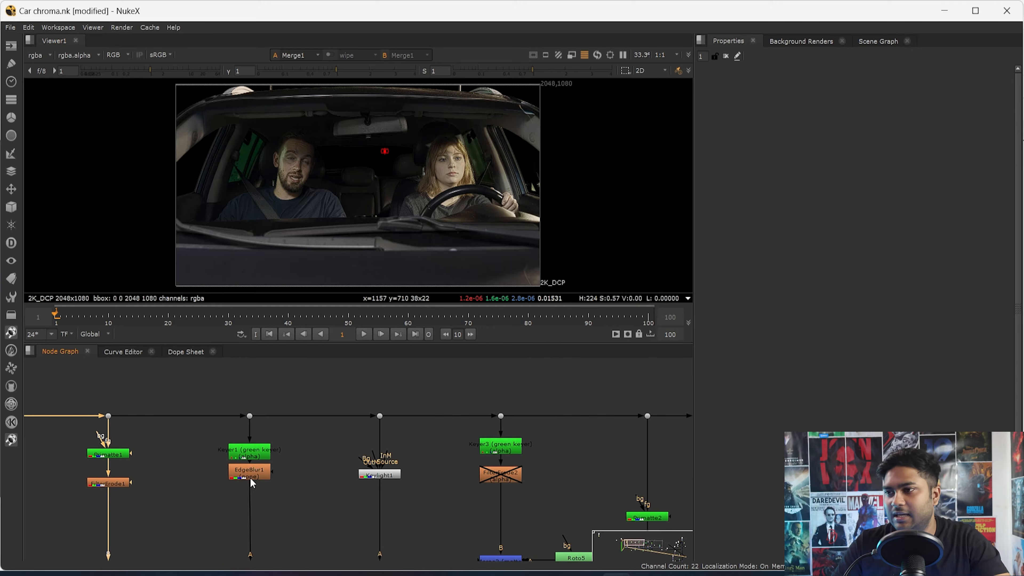
- Move EdgeBlur1 further below Keyer1 and view the green-screen plate at Dot5
drag(252, 483, 250, 519)
drag(276, 388, 197, 439)
key(1)
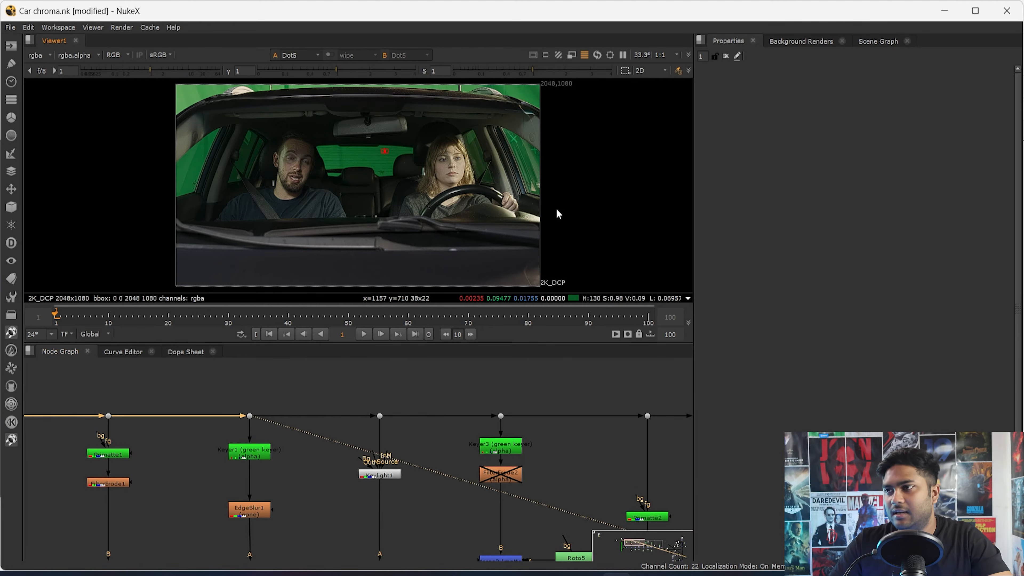
- Examine the green screen through the tinted side windows beside the passenger in the plate
scroll(400, 171, up, 3)
scroll(365, 155, down, 3)
scroll(364, 155, up, 1)
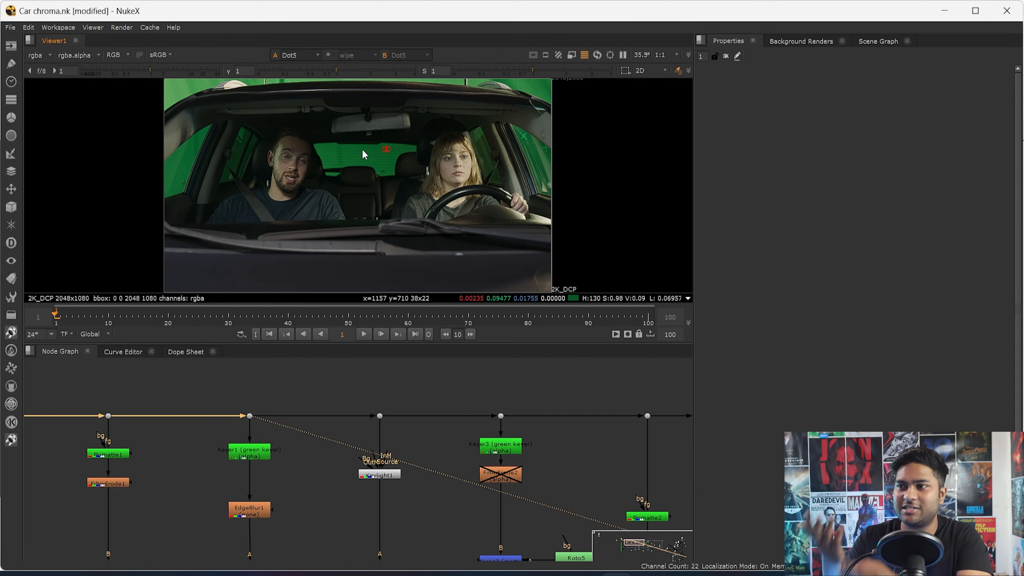
scroll(238, 162, up, 7)
drag(306, 114, 169, 198)
middle_drag(264, 166, 252, 274)
drag(260, 196, 239, 244)
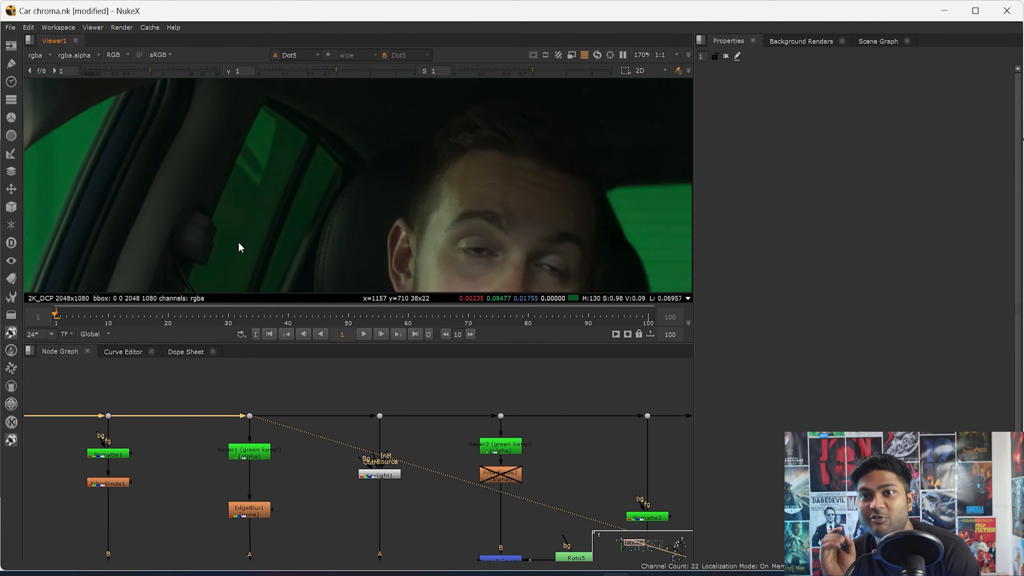
middle_drag(239, 243, 258, 159)
drag(216, 139, 211, 177)
middle_drag(235, 152, 231, 209)
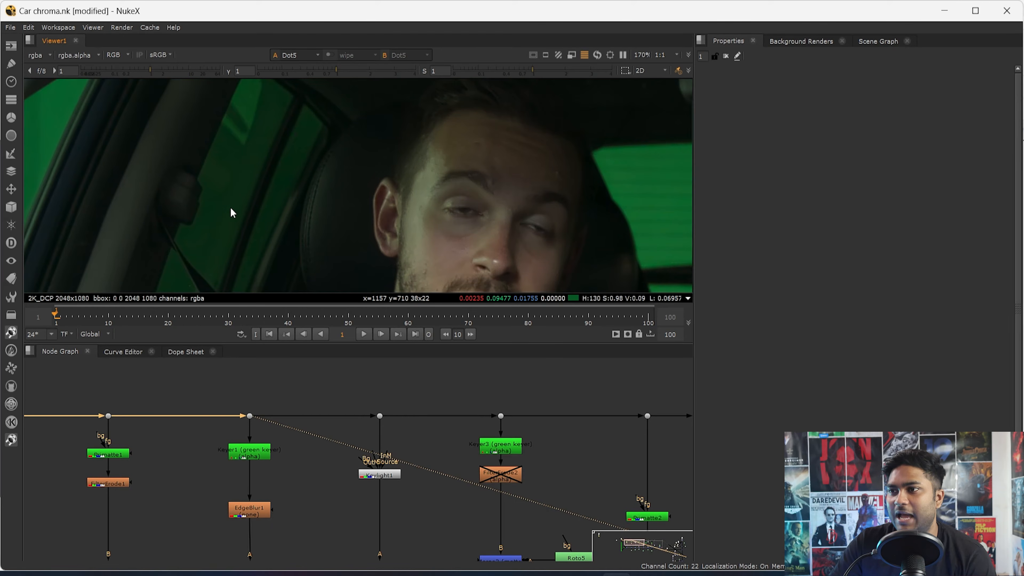
scroll(252, 98, up, 1)
middle_drag(251, 98, 245, 173)
drag(261, 187, 256, 234)
drag(241, 172, 236, 186)
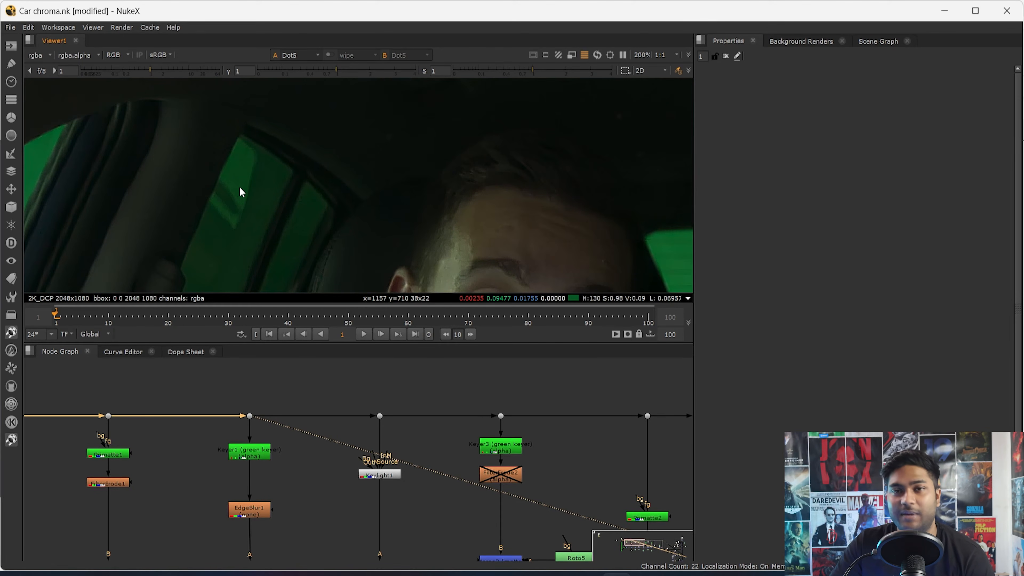
scroll(265, 193, down, 2)
middle_drag(291, 247, 287, 172)
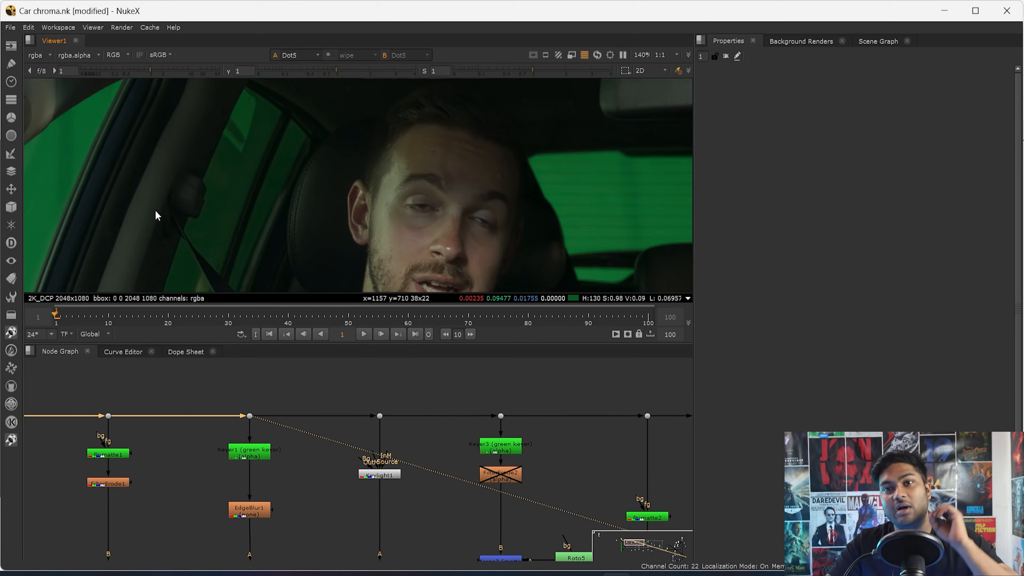
- Examine the rear window in the plate and the same area in Keyer1's alpha
key(f)
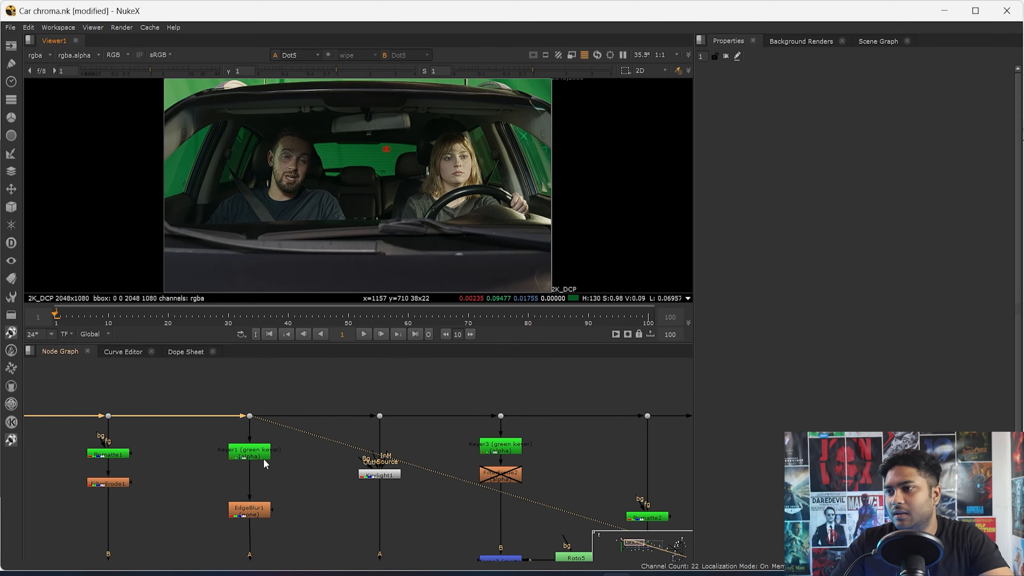
scroll(350, 155, up, 6)
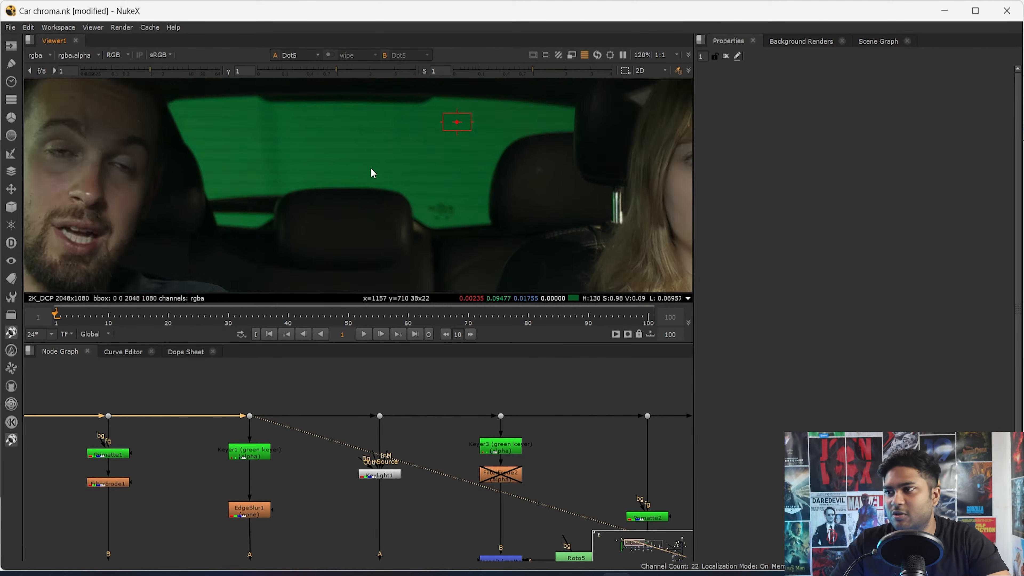
middle_drag(406, 192, 401, 202)
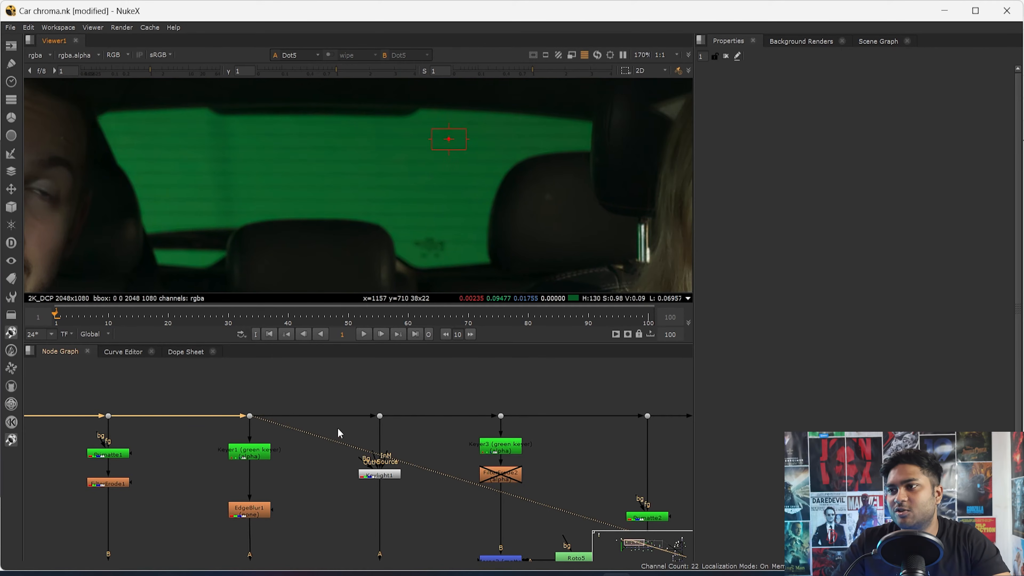
click(249, 452)
key(1)
key(a)
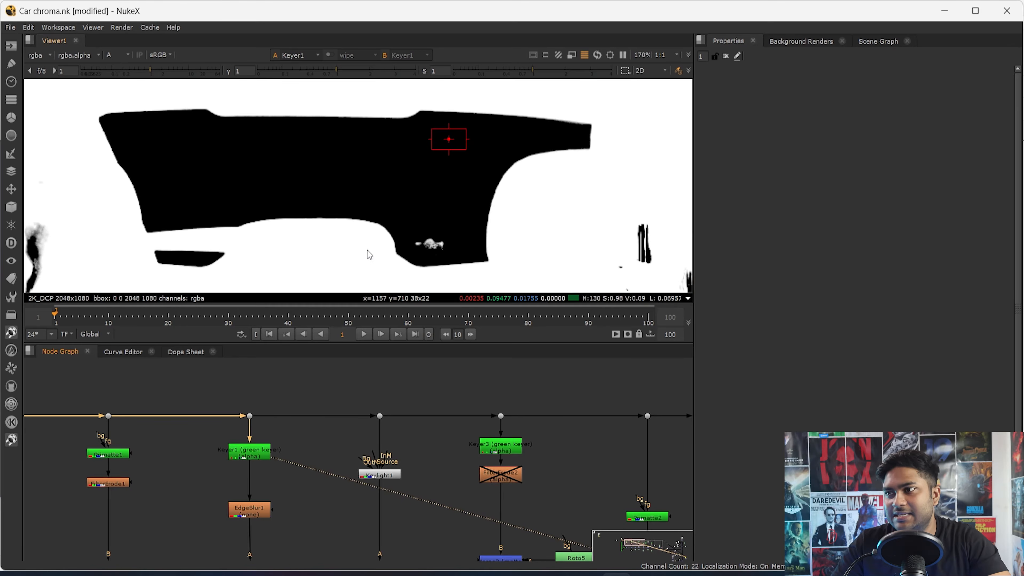
drag(356, 162, 219, 225)
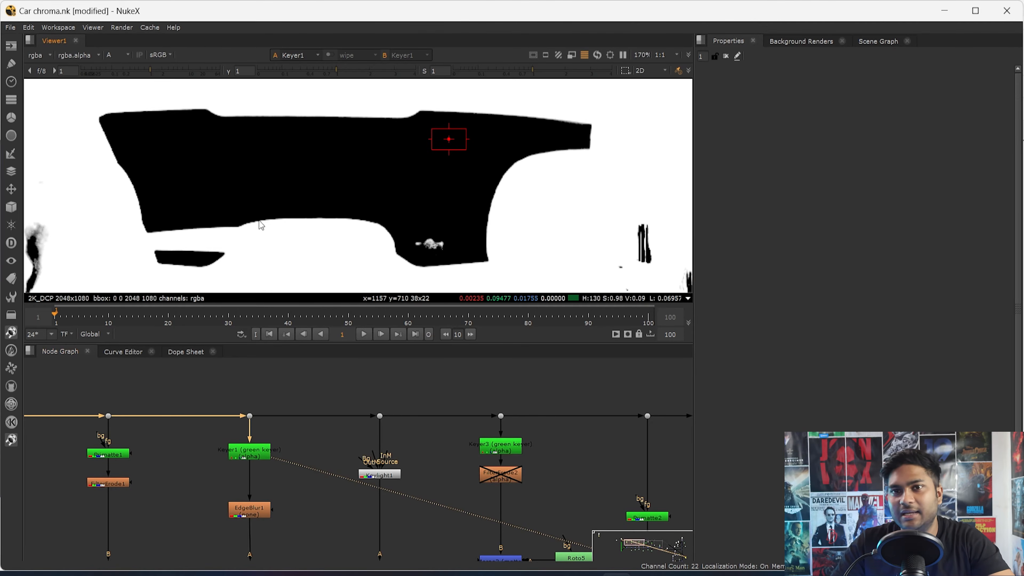
- Open Keyer1's properties and review the available keyer operations without changing the green keyer
double_click(261, 455)
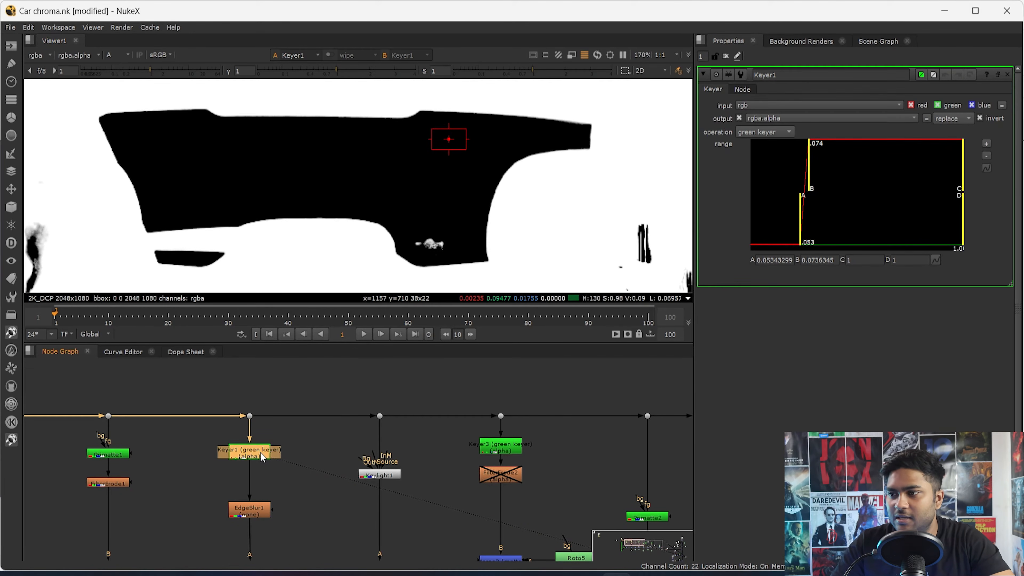
click(744, 134)
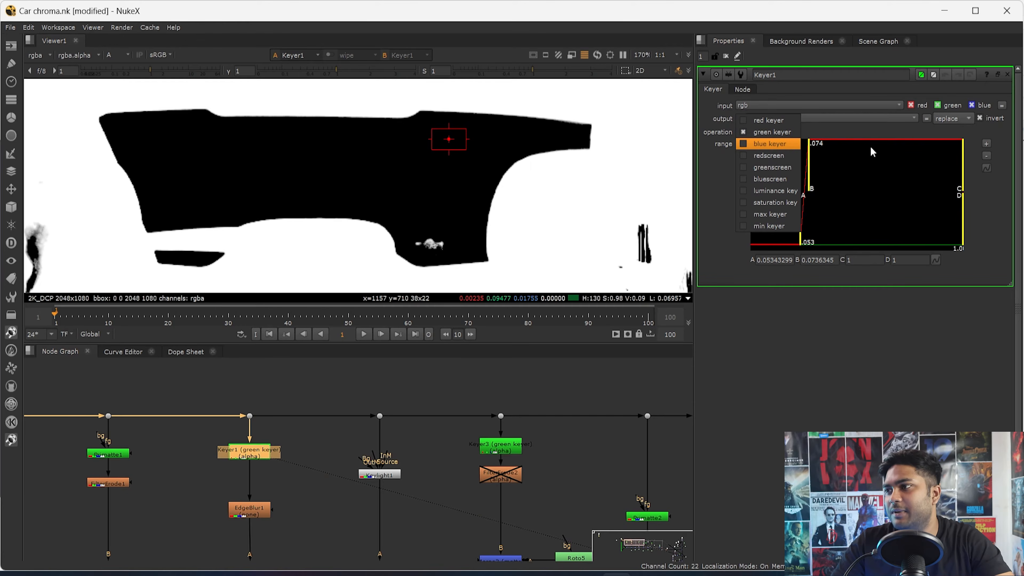
click(840, 130)
click(258, 454)
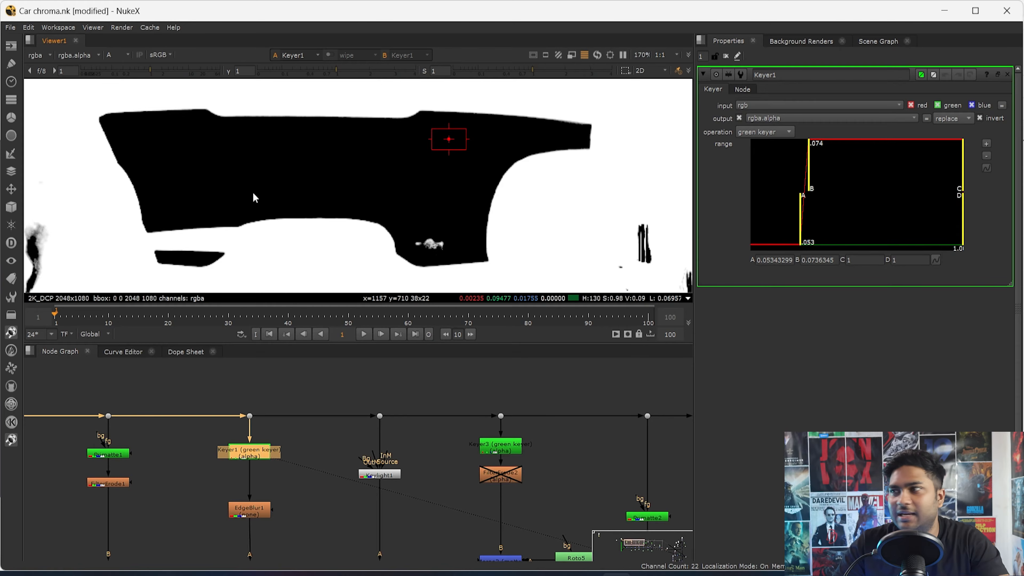
- Inspect the rear window's lower edge at pixel level in Keyer1's alpha and sample the edge pixels
scroll(282, 226, up, 5)
scroll(278, 425, up, 3)
drag(284, 440, 89, 523)
scroll(268, 221, up, 5)
ctrl+drag(244, 173, 279, 192)
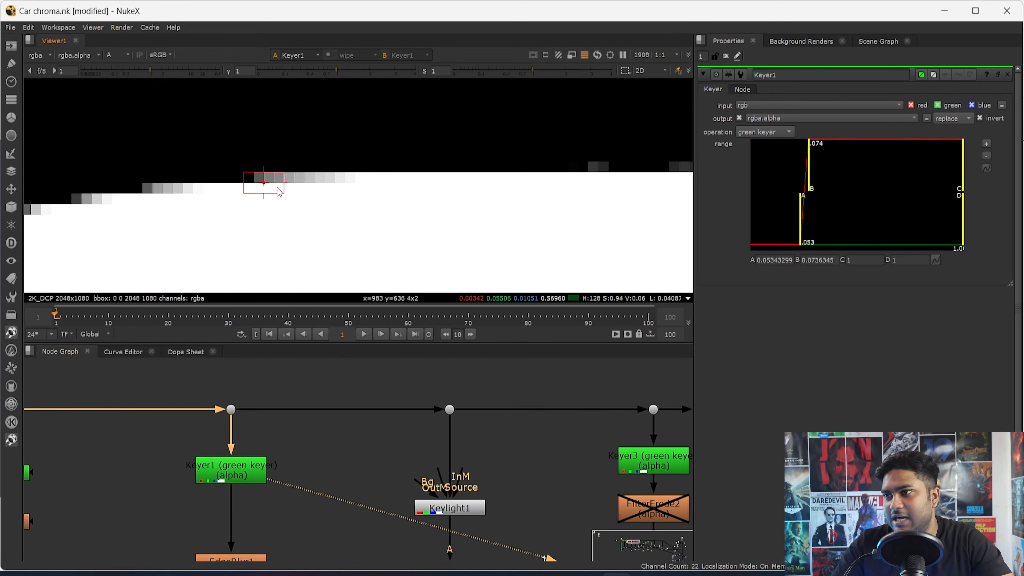
- Compare the rear-window edge between the Dot5 plate and Keyer1, switching between colour and alpha
drag(262, 372, 199, 430)
key(1)
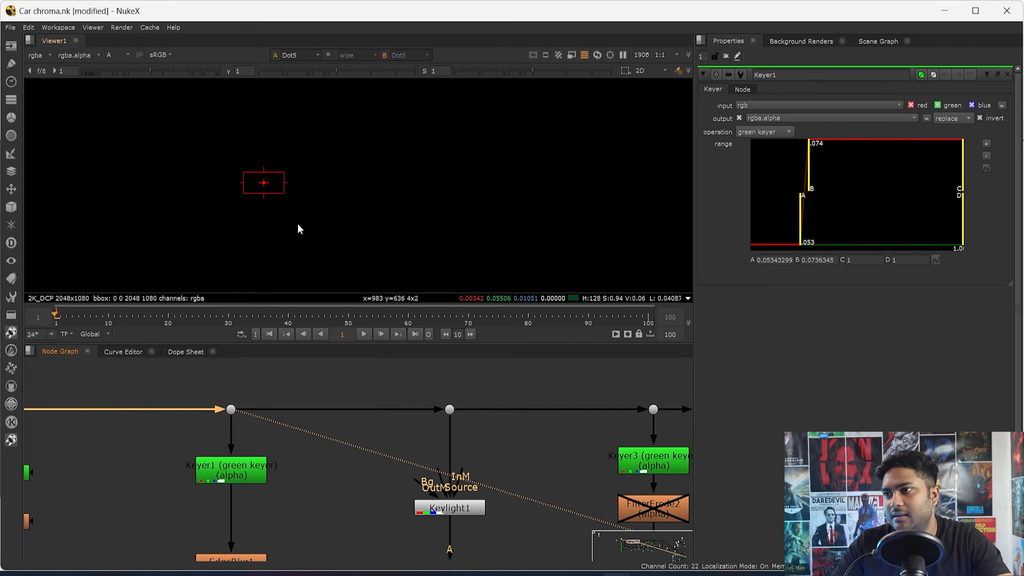
key(a)
scroll(287, 202, up, 2)
click(231, 472)
key(2)
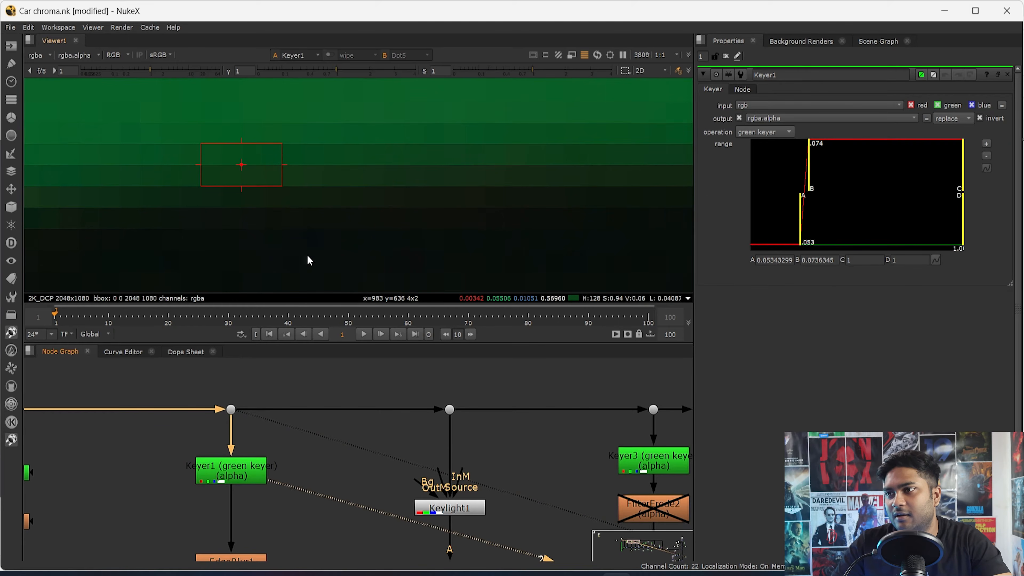
key(a)
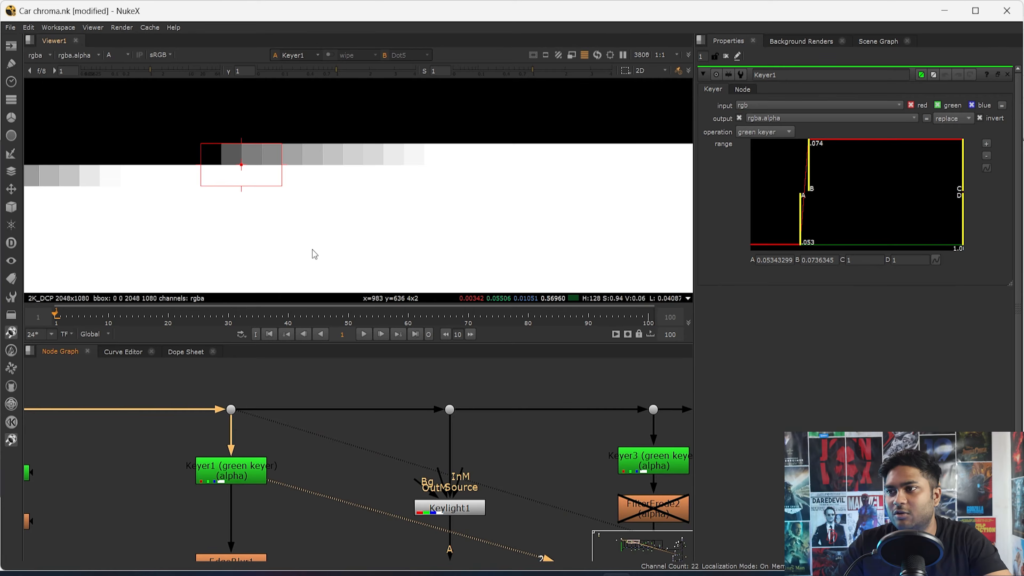
key(a)
key(2)
key(a)
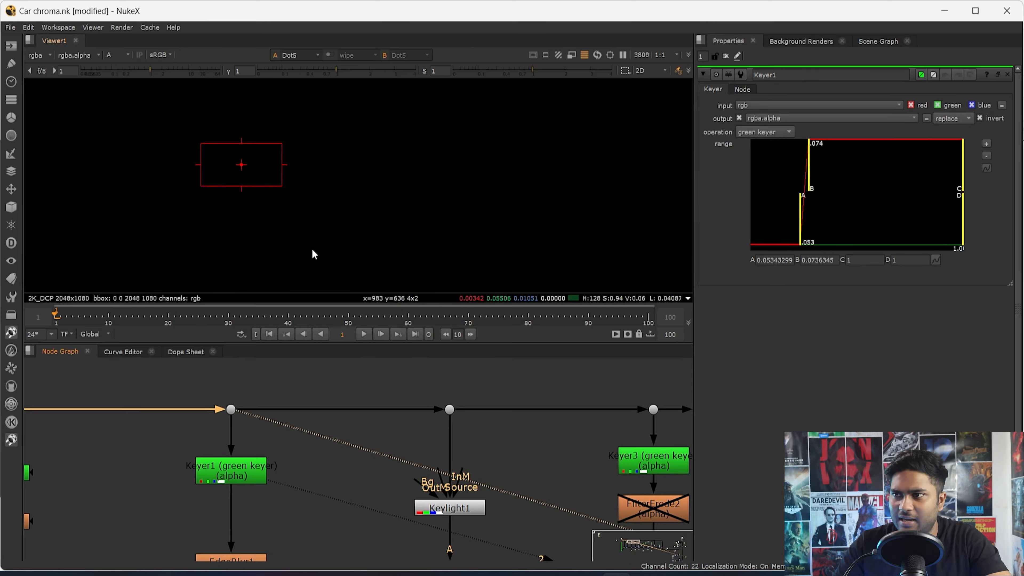
key(a)
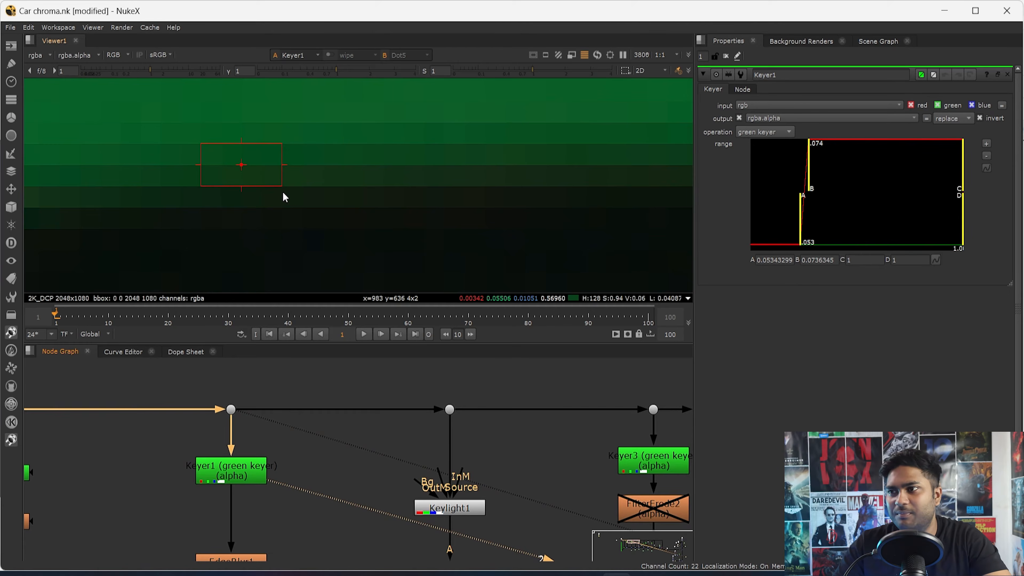
- Check the edge pixels in Keyer1's green channel and examine the rear window in its alpha
key(g)
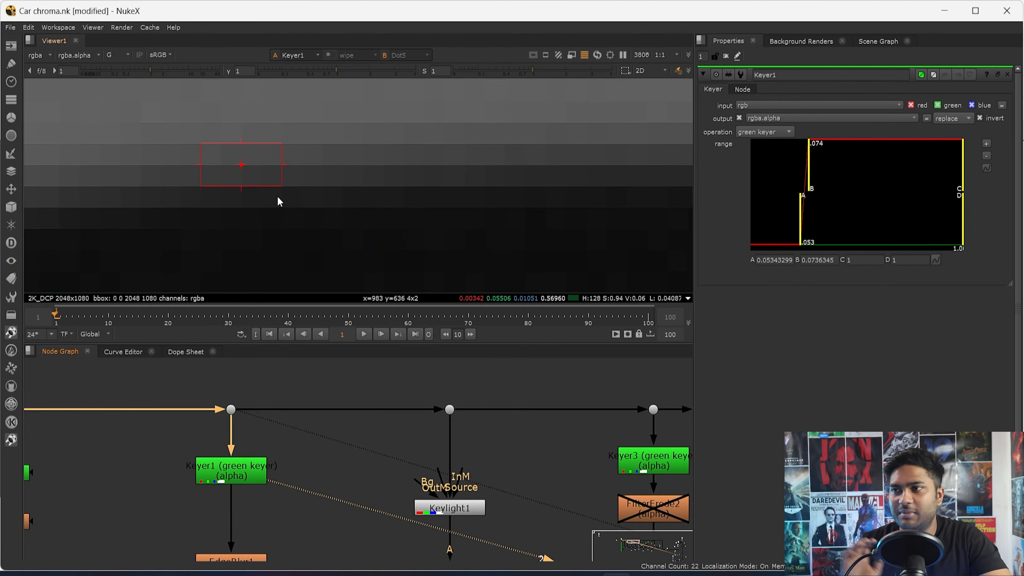
key(g)
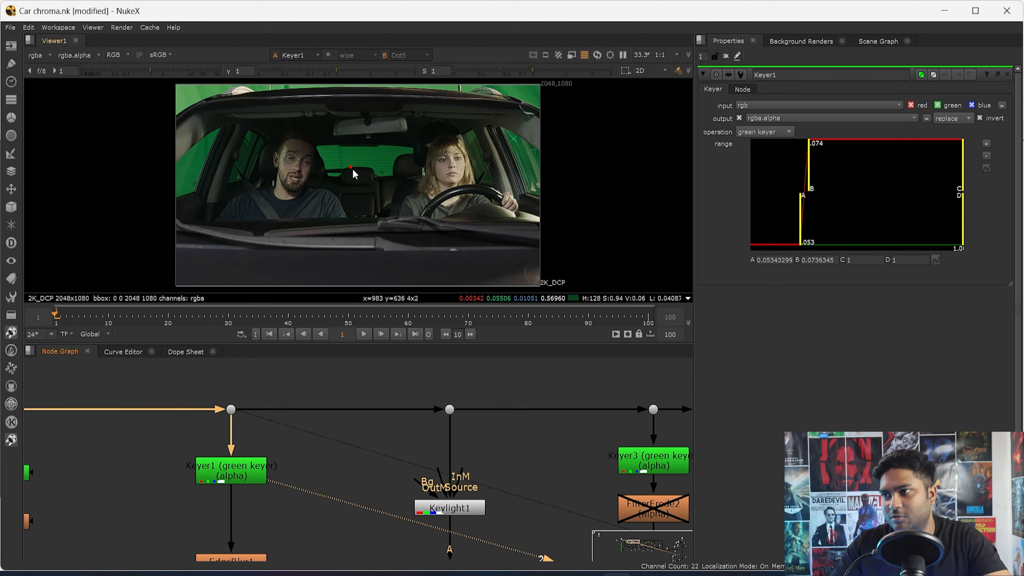
scroll(361, 165, up, 8)
click(248, 484)
key(a)
drag(443, 124, 247, 190)
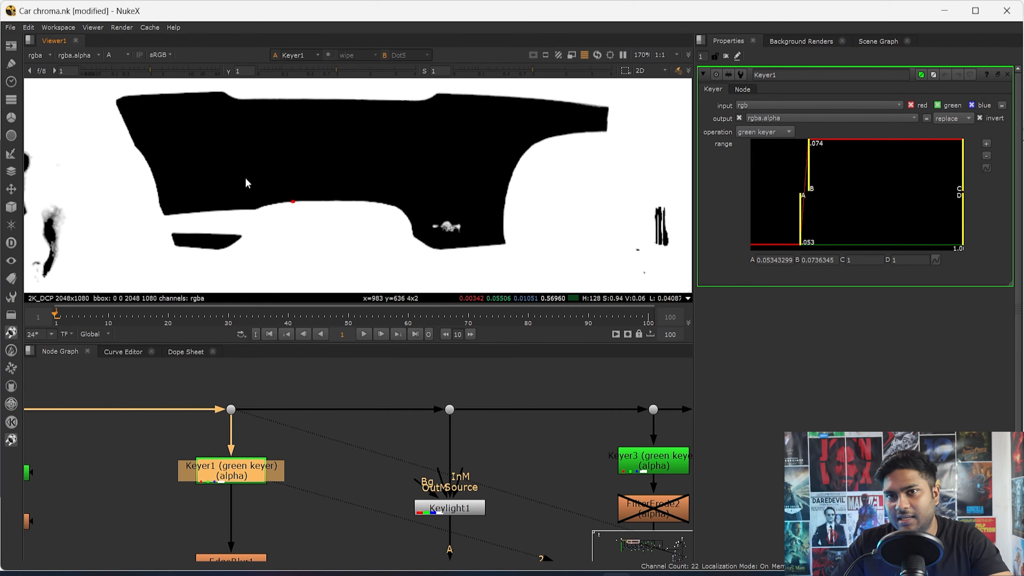
drag(199, 125, 344, 182)
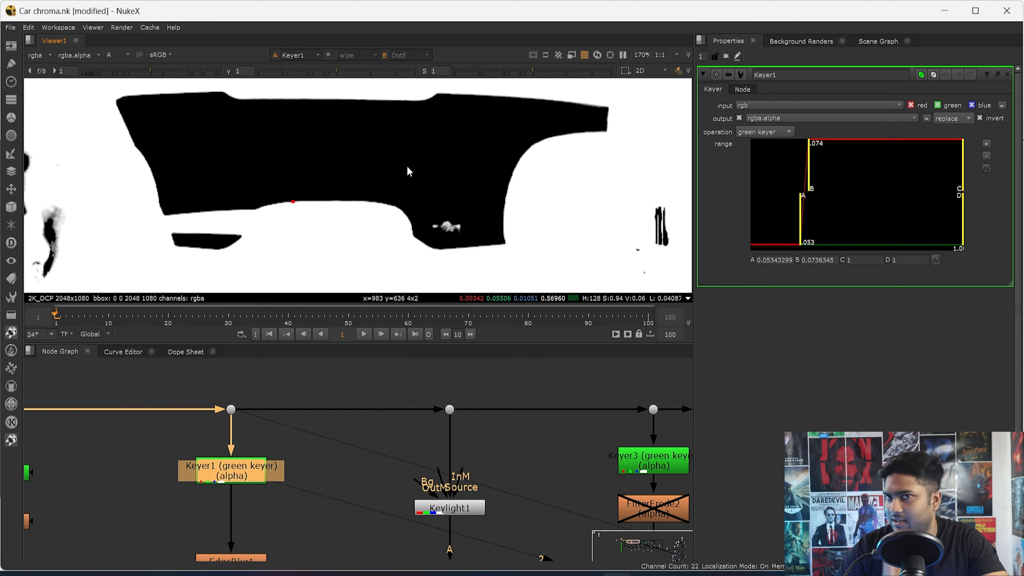
- View the Dot5 plate and examine the rear window's green area and lower edge in colour
scroll(372, 145, up, 2)
key(a)
drag(259, 385, 210, 438)
key(1)
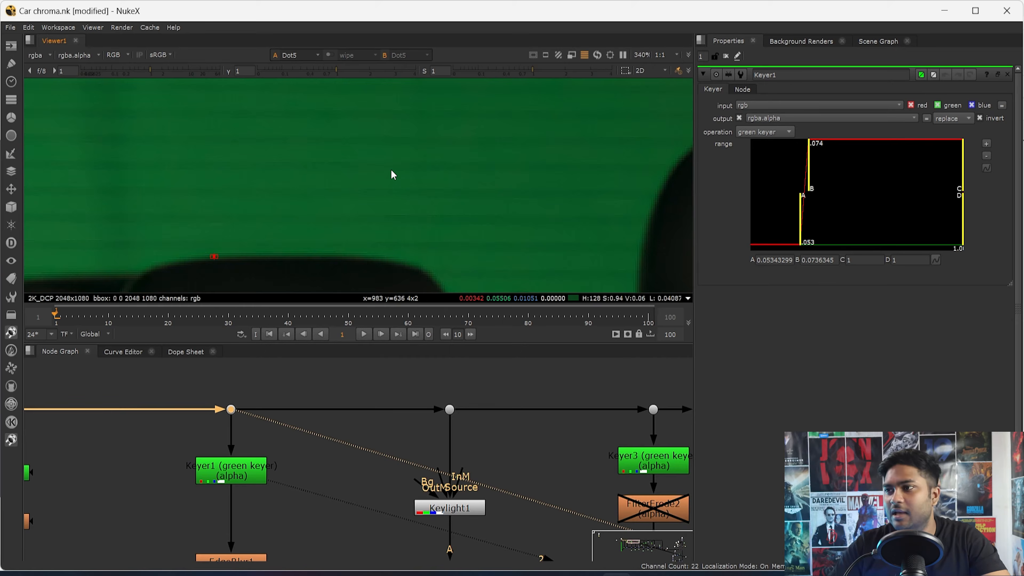
key(f)
key(a)
scroll(371, 155, up, 5)
key(a)
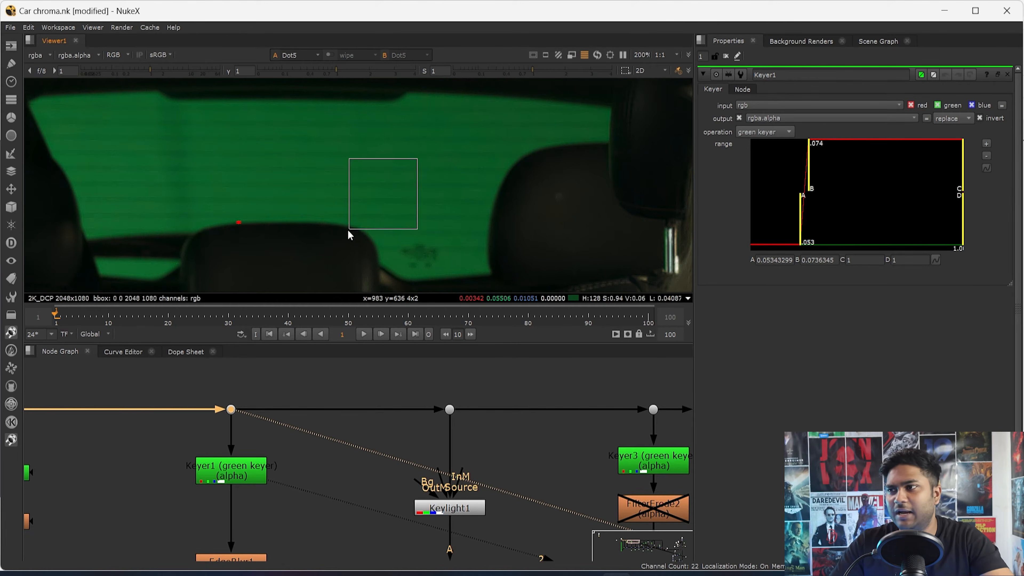
scroll(347, 230, down, 6)
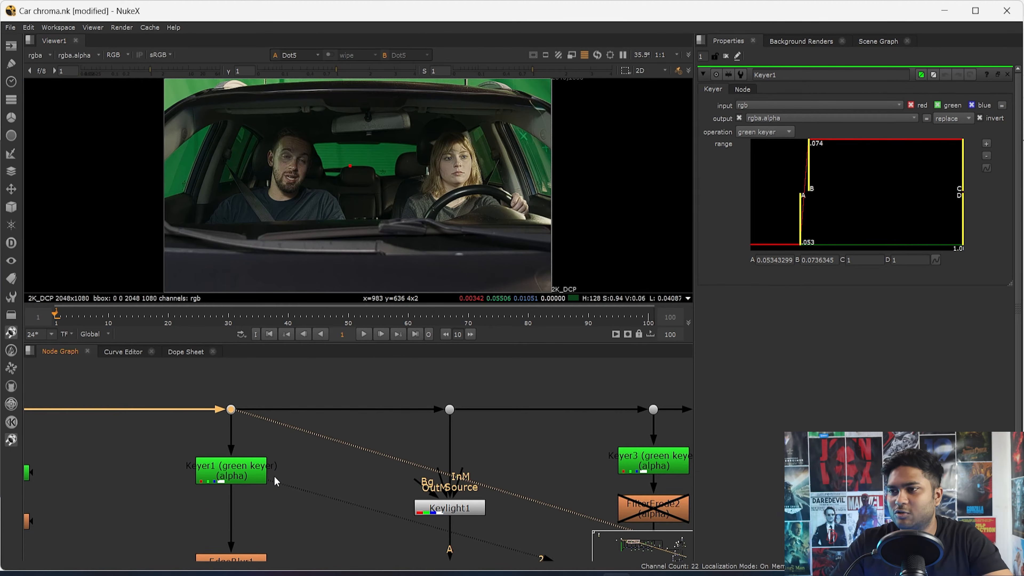
- View EdgeBlur1 below Keyer1 and inspect the softened headrest edge in its alpha
middle_drag(266, 476, 268, 426)
click(256, 426)
key(1)
middle_drag(249, 520, 262, 431)
click(261, 430)
key(1)
click(302, 366)
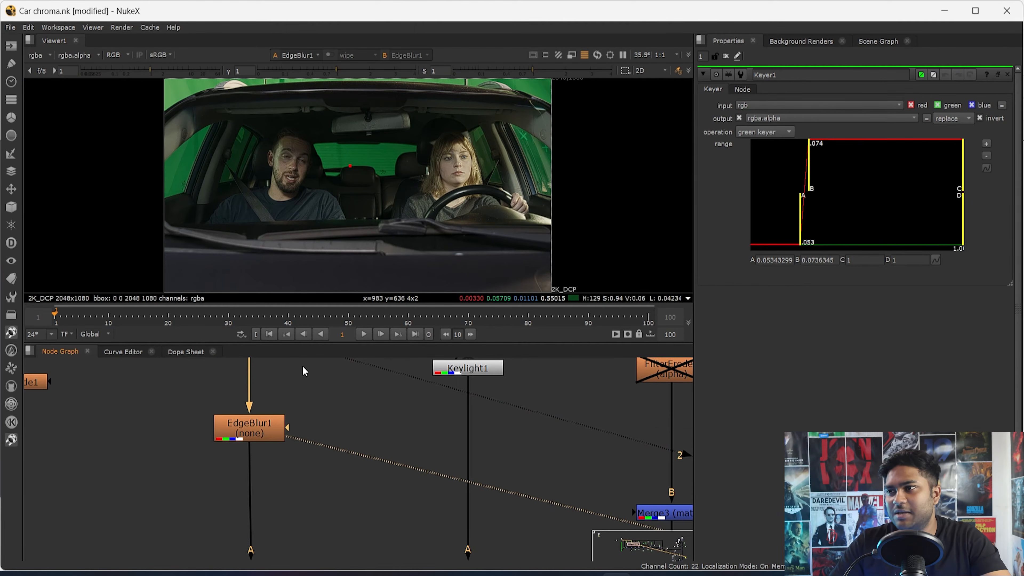
key(a)
scroll(406, 187, up, 15)
scroll(422, 161, down, 3)
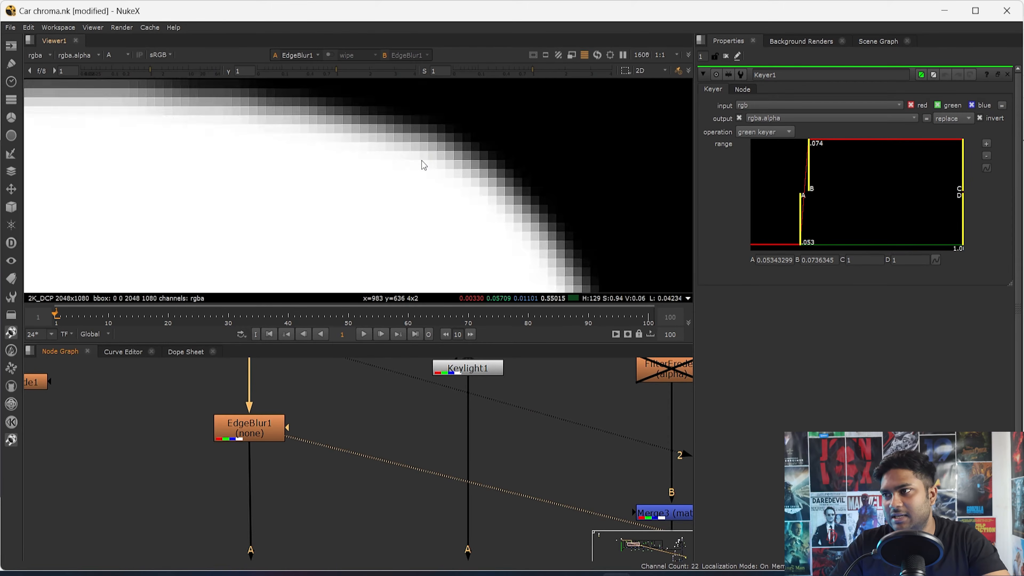
scroll(283, 389, down, 5)
- View Keymix1 and examine the rear-window area in its combined alpha
click(278, 429)
scroll(278, 431, up, 5)
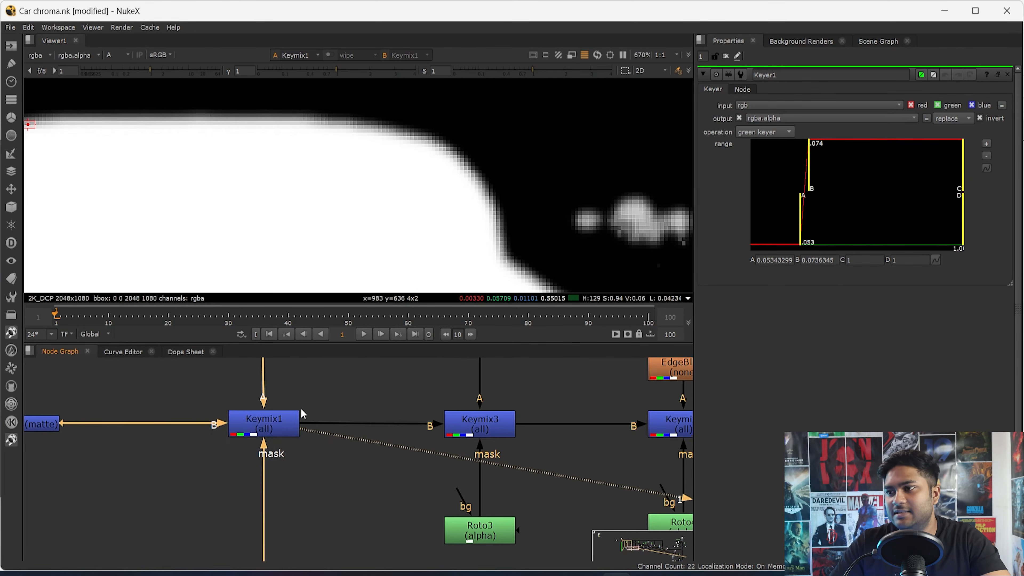
key(1)
key(f)
scroll(326, 140, up, 6)
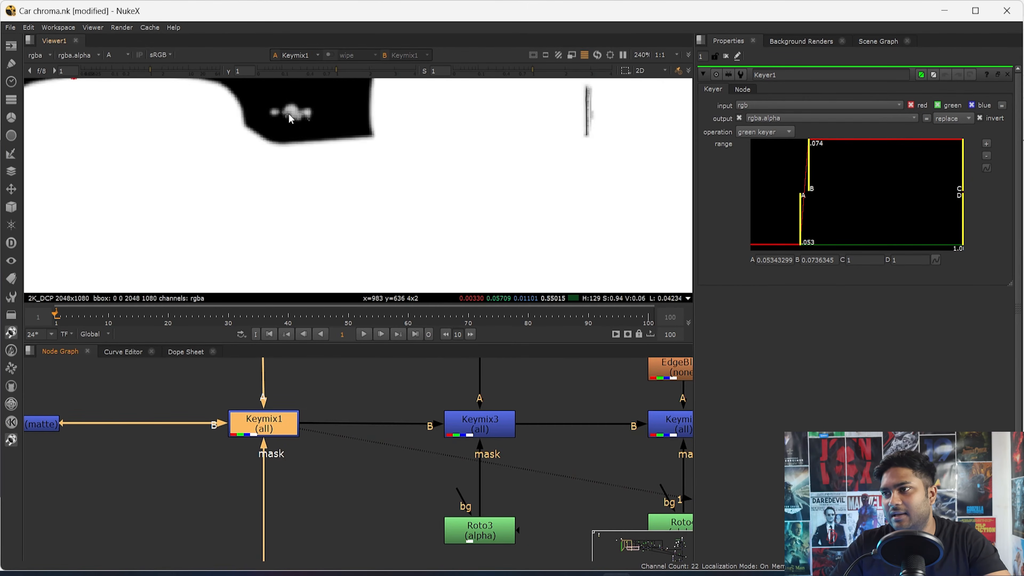
middle_drag(283, 132, 373, 224)
- Open Roto1's properties and examine the mask shape around the rear window
middle_drag(289, 468, 305, 356)
click(286, 462)
double_click(286, 464)
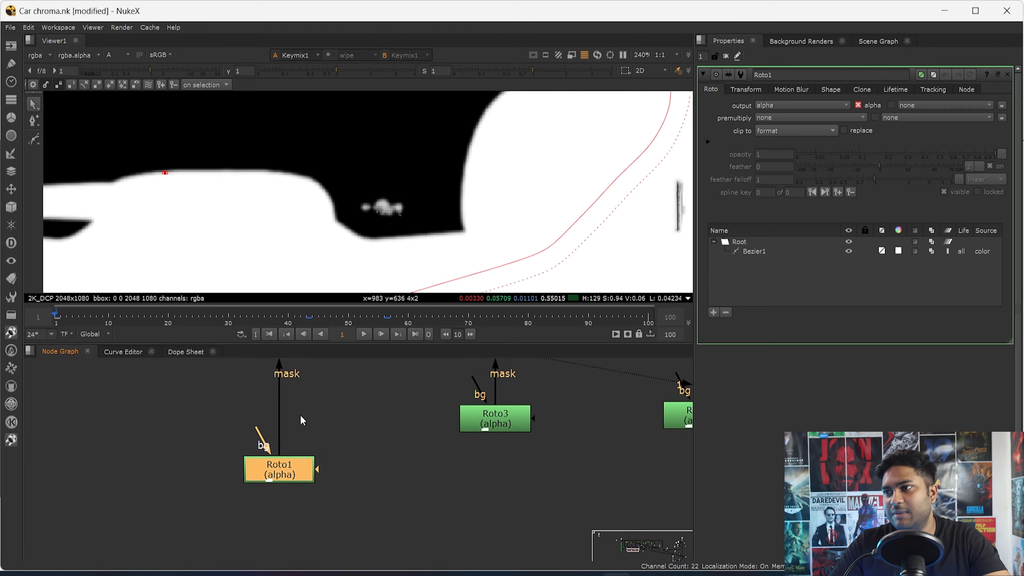
scroll(375, 189, down, 9)
middle_drag(479, 363, 287, 485)
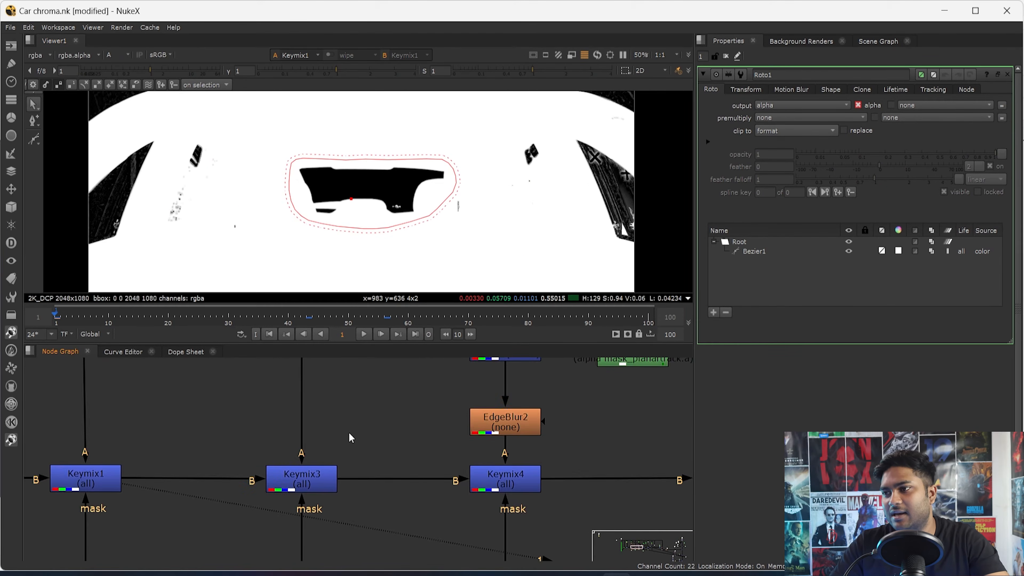
- View Keyer3 in colour and open Roto4 to examine its mask around the rear side window beside the man
middle_drag(348, 433, 304, 445)
scroll(304, 444, down, 5)
key(a)
key(f)
middle_drag(381, 409, 385, 296)
scroll(358, 434, up, 4)
double_click(350, 408)
key(1)
click(379, 480)
double_click(358, 467)
scroll(304, 180, up, 4)
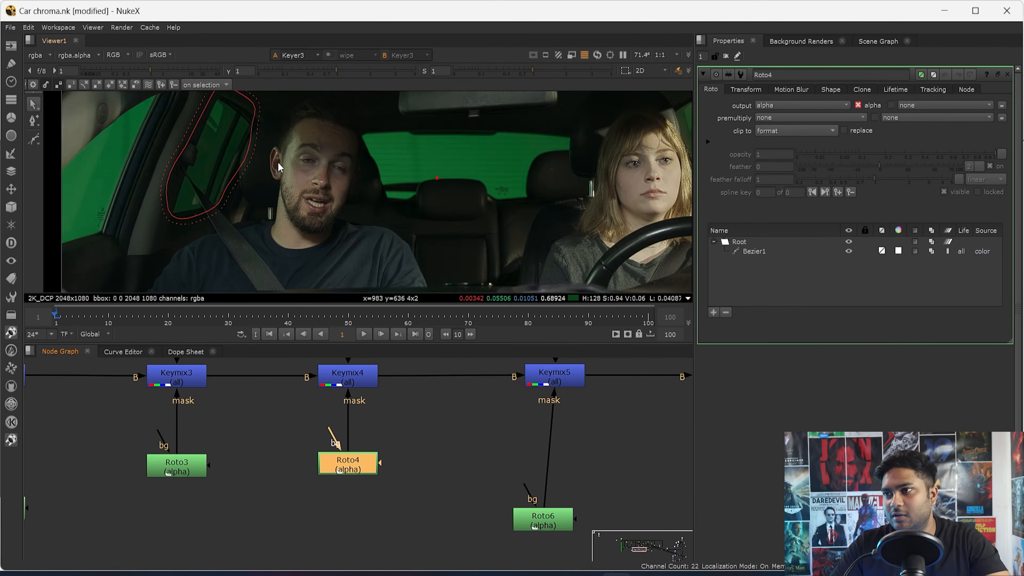
scroll(162, 201, up, 1)
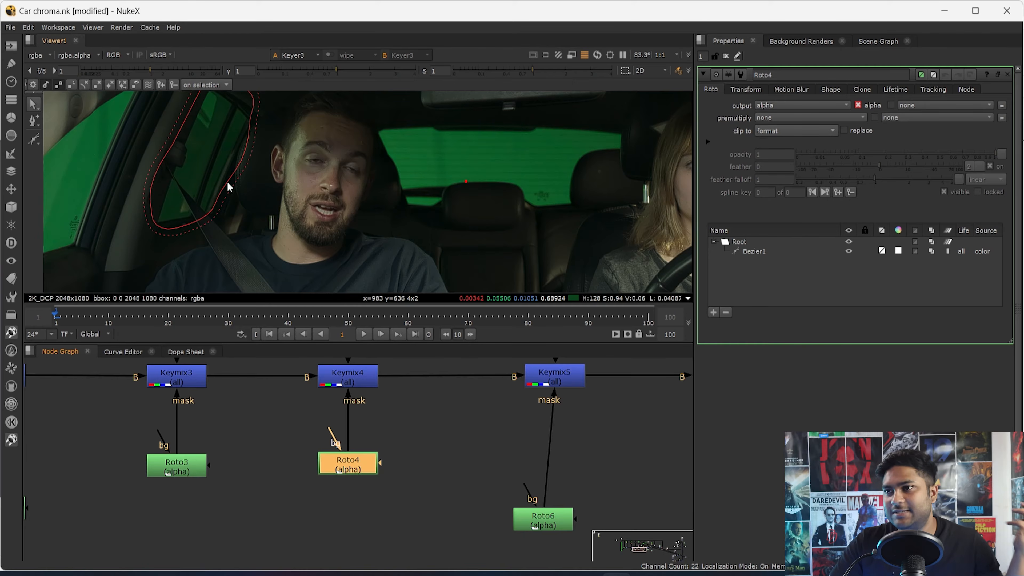
- Open Keyer3's properties and compare its alpha with the colour image around the side window
scroll(401, 508, down, 5)
scroll(375, 497, up, 5)
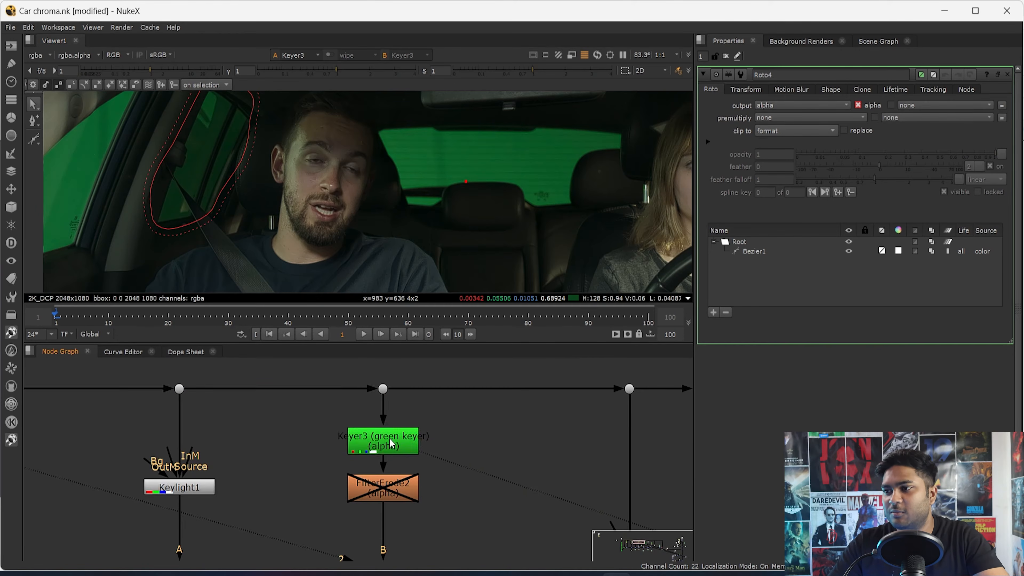
double_click(383, 444)
key(a)
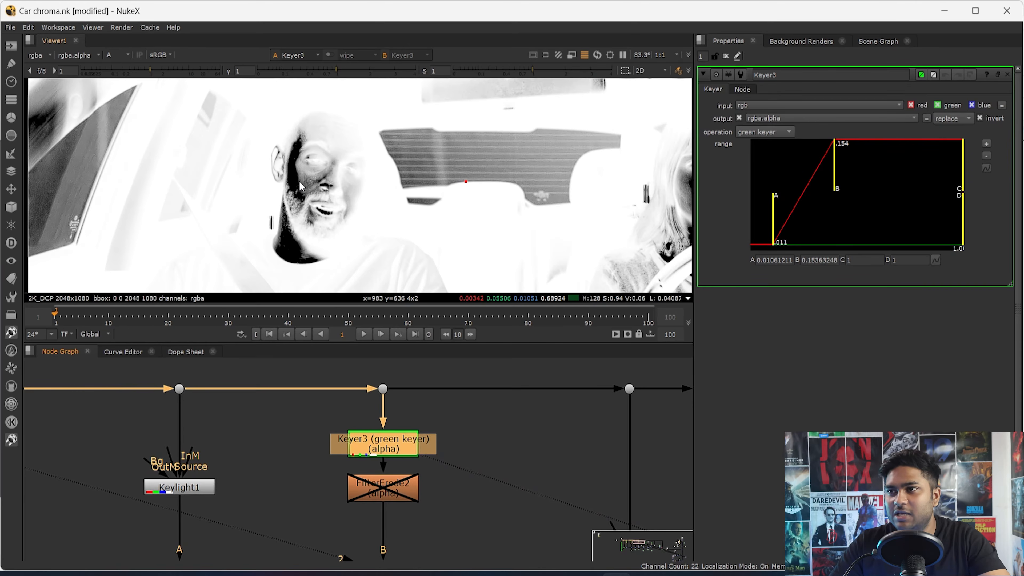
click(264, 186)
key(a)
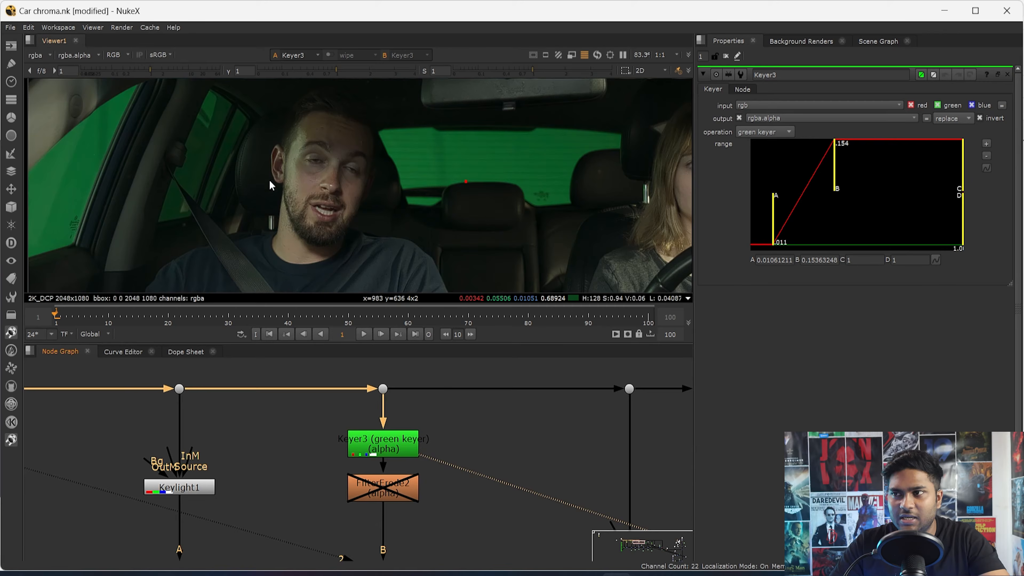
- View the final composite at Merge2 and examine the rear side window beside the man
scroll(370, 454, down, 5)
scroll(397, 454, down, 4)
middle_drag(589, 510, 420, 440)
scroll(420, 441, down, 3)
middle_drag(589, 482, 440, 413)
scroll(441, 443, up, 5)
mouse_move(448, 475)
mouse_down()
mouse_move(397, 520)
mouse_move(400, 513)
mouse_up()
middle_drag(425, 387, 403, 511)
drag(420, 412, 358, 459)
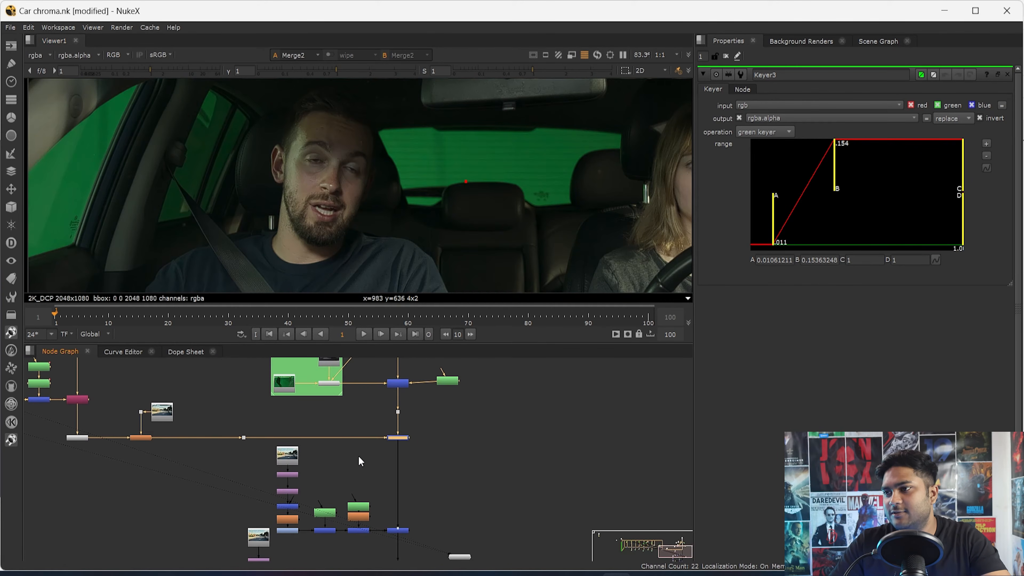
key(1)
click(216, 161)
scroll(216, 160, up, 4)
middle_drag(215, 160, 246, 196)
middle_drag(258, 113, 327, 152)
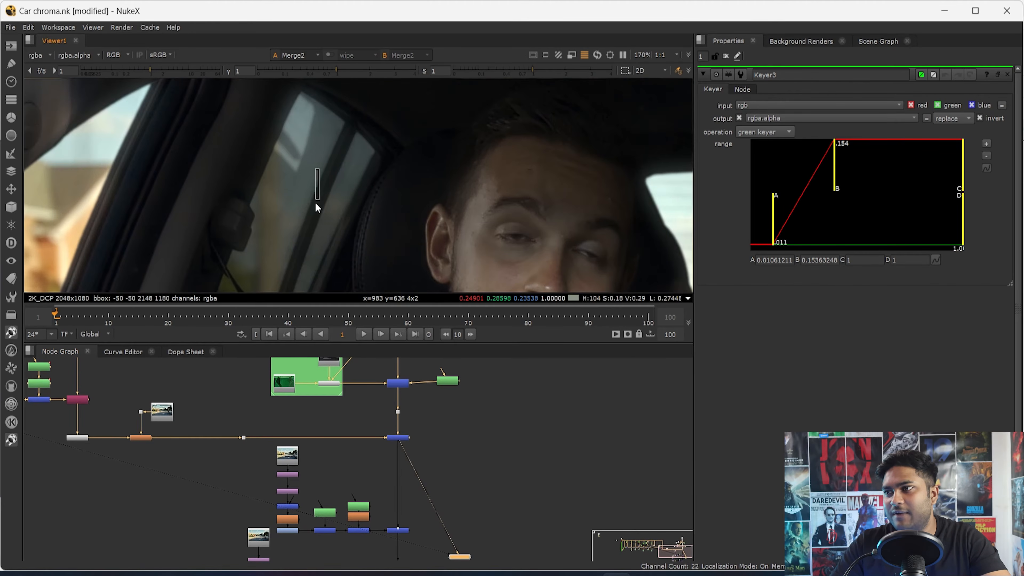
- Disable the orange node fed by the background image, compare the side window in Merge2, and re-enable the node
scroll(349, 412, down, 1)
middle_drag(424, 440, 393, 441)
middle_drag(73, 427, 206, 443)
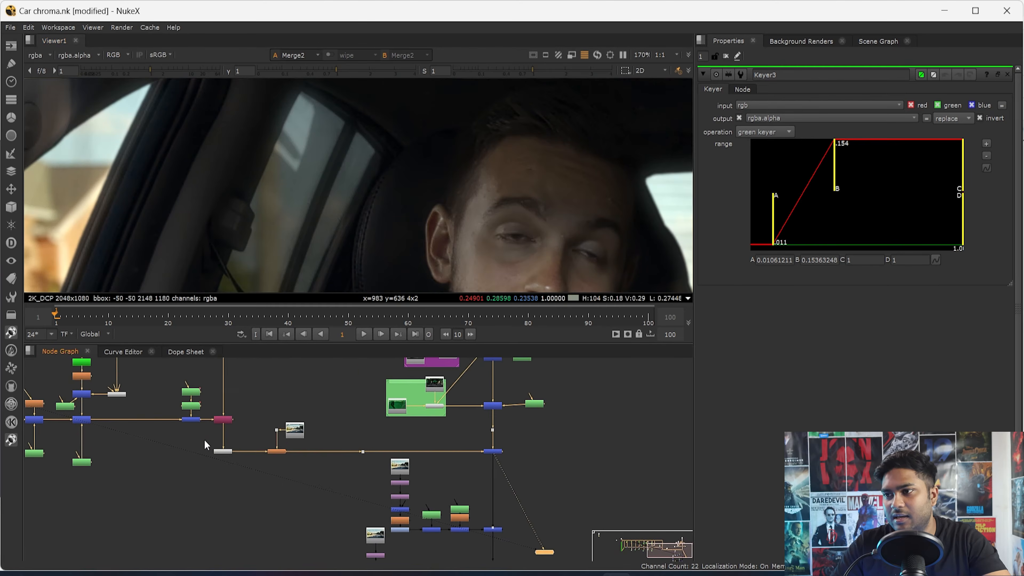
scroll(206, 444, up, 2)
click(304, 456)
key(d)
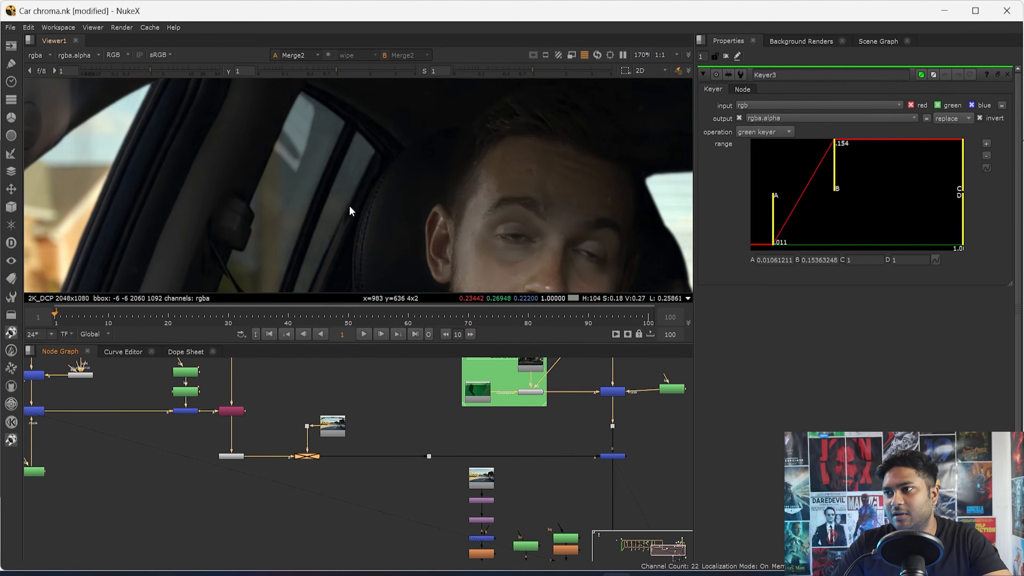
scroll(321, 162, down, 2)
scroll(320, 159, down, 1)
key(d)
- Review the Merge2 composite's side windows, trace the node tree back to the keyers, and view Keyer3
scroll(320, 160, down, 3)
scroll(321, 159, up, 2)
drag(327, 113, 228, 240)
drag(661, 447, 346, 427)
scroll(344, 428, down, 3)
middle_drag(240, 385, 470, 517)
middle_drag(551, 556, 462, 427)
scroll(462, 428, up, 2)
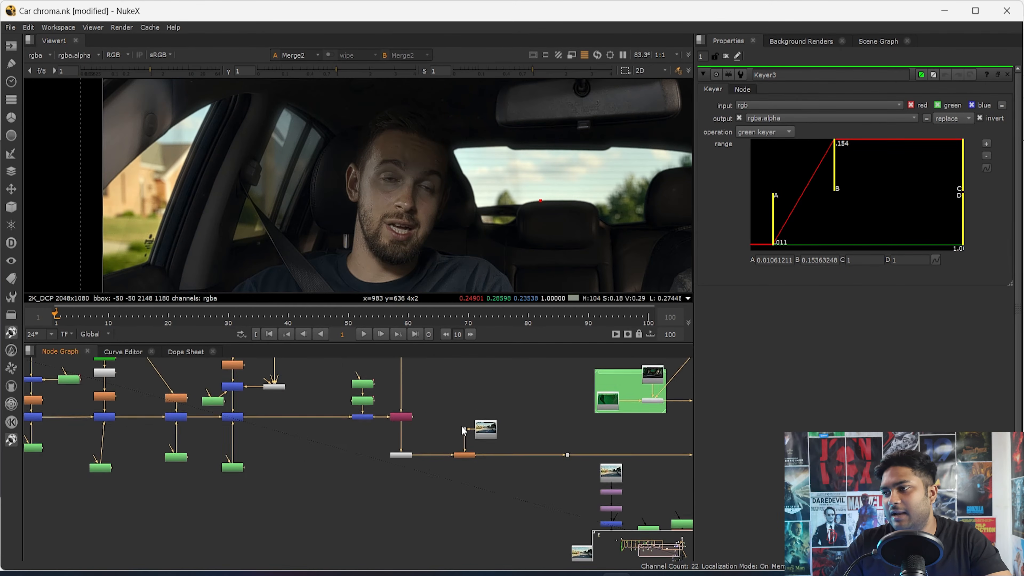
scroll(463, 434, up, 3)
scroll(587, 500, down, 5)
middle_drag(621, 486, 446, 465)
scroll(534, 468, up, 2)
drag(527, 466, 464, 493)
middle_drag(441, 483, 705, 523)
scroll(213, 434, up, 5)
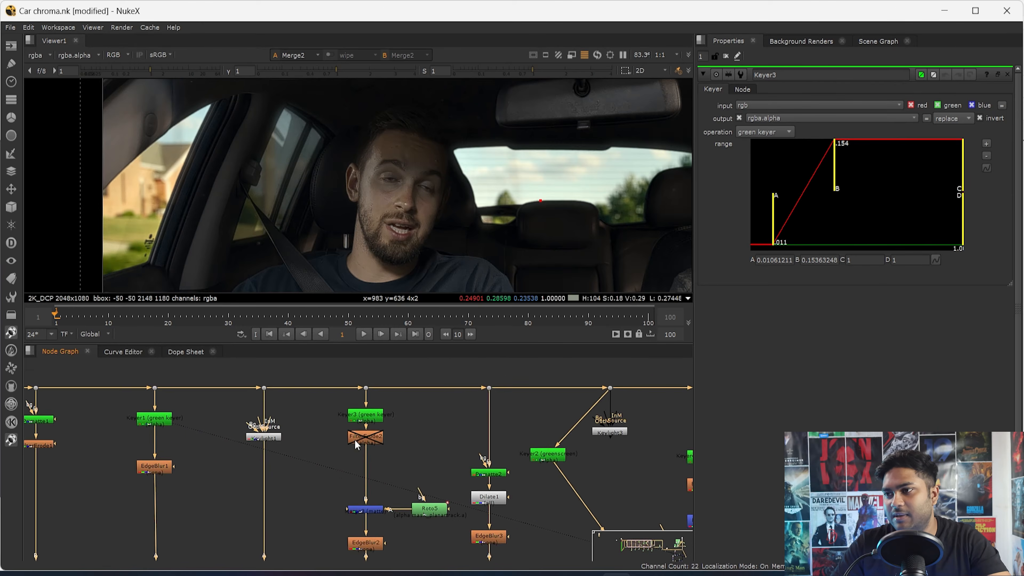
key(1)
scroll(306, 226, up, 3)
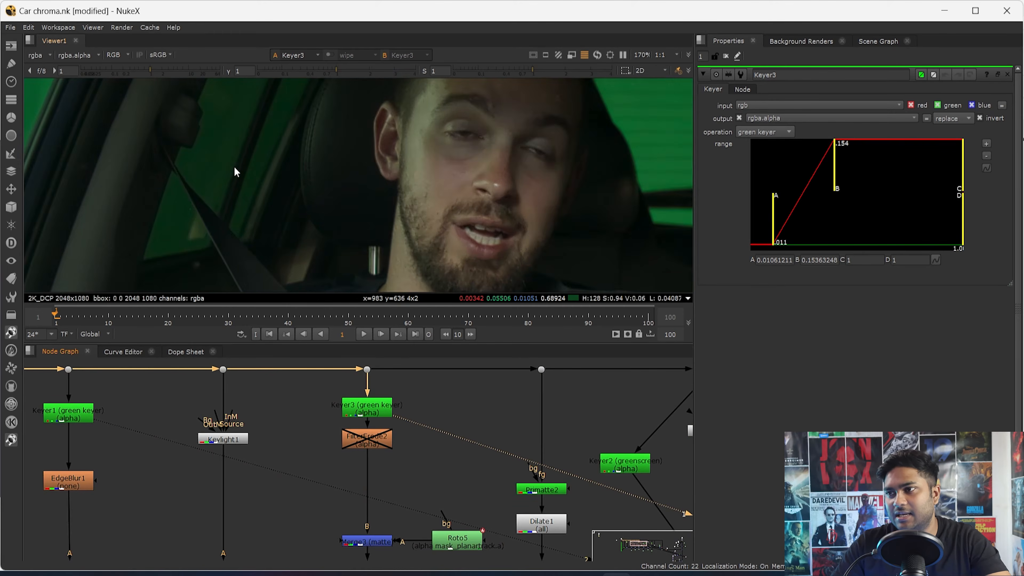
- Examine the side window and seat belt in Keyer3, switching between colour and alpha
middle_drag(233, 167, 225, 223)
scroll(225, 223, down, 2)
scroll(226, 171, up, 2)
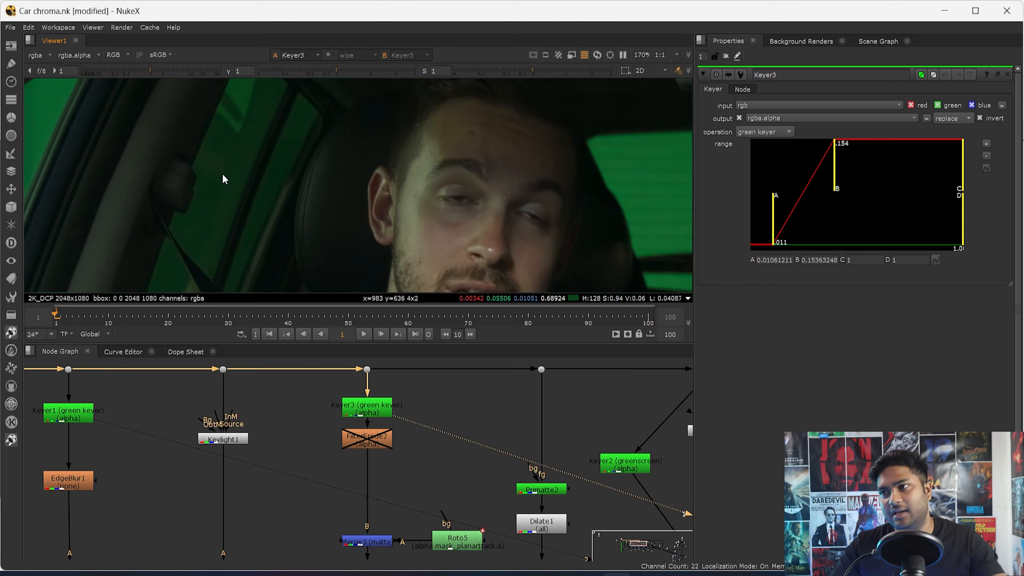
scroll(223, 174, down, 3)
scroll(416, 479, down, 3)
scroll(348, 450, up, 2)
key(a)
- Inspect Keyer3's side-window alpha with the viewer gamma lowered to 0.006, and reset the gamma
key(a)
middle_drag(340, 502, 331, 432)
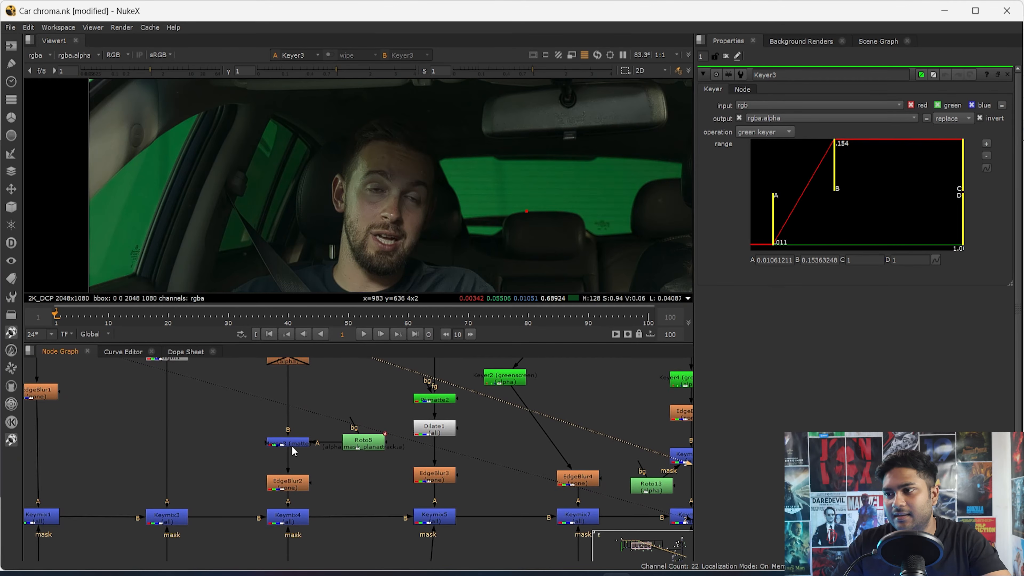
scroll(266, 170, up, 8)
key(a)
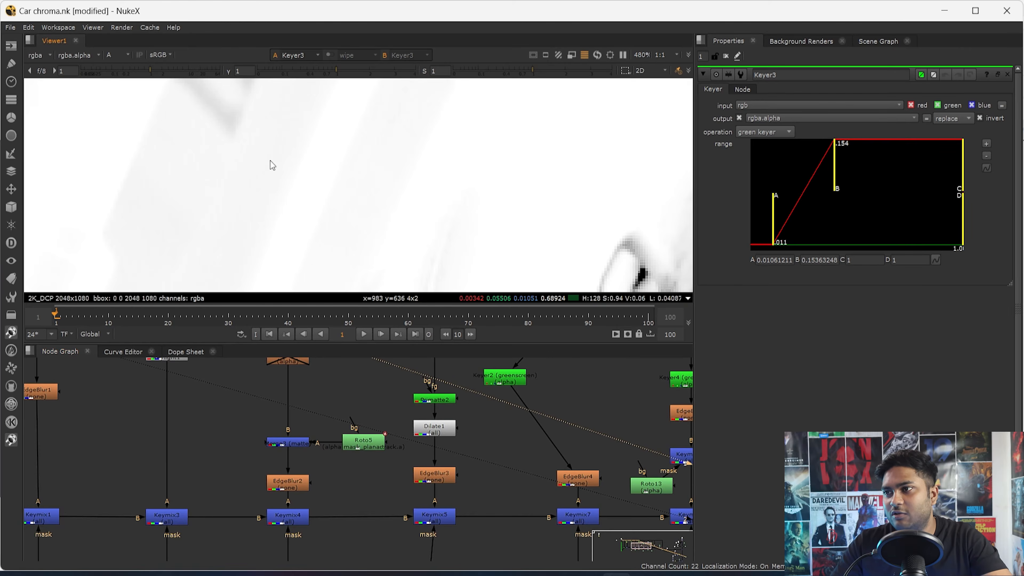
drag(333, 77, 263, 88)
scroll(267, 121, down, 2)
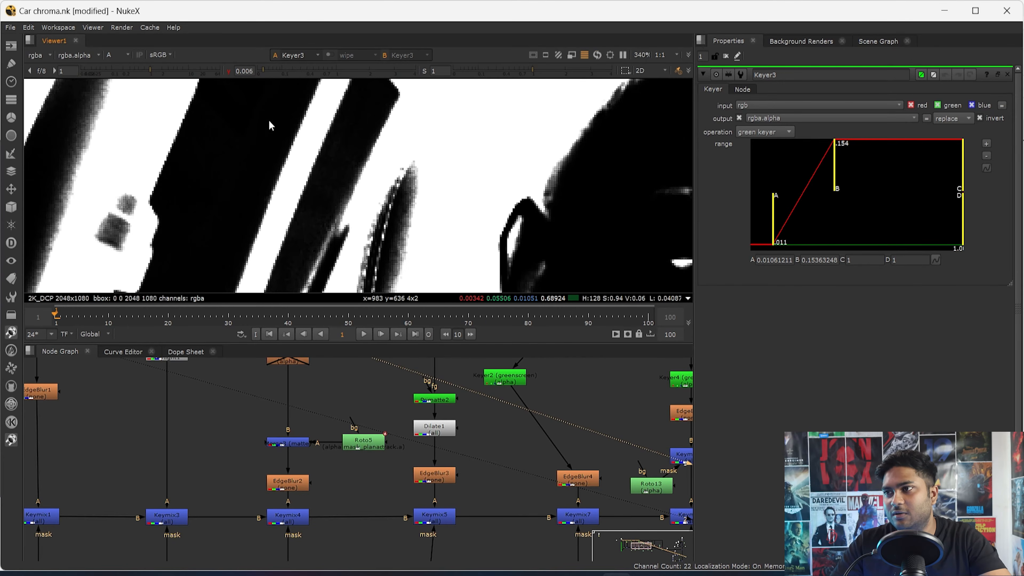
drag(260, 153, 220, 213)
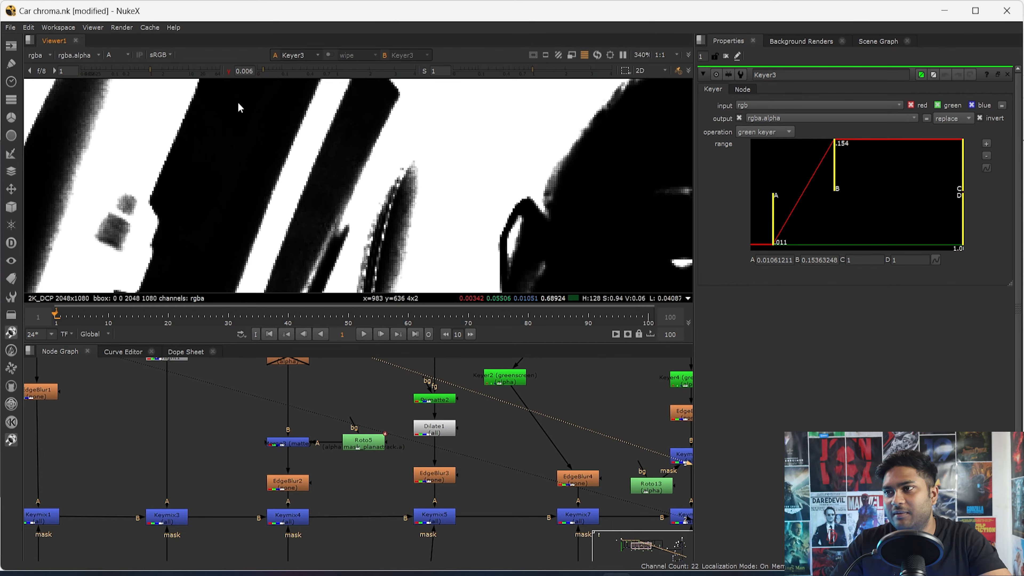
click(229, 71)
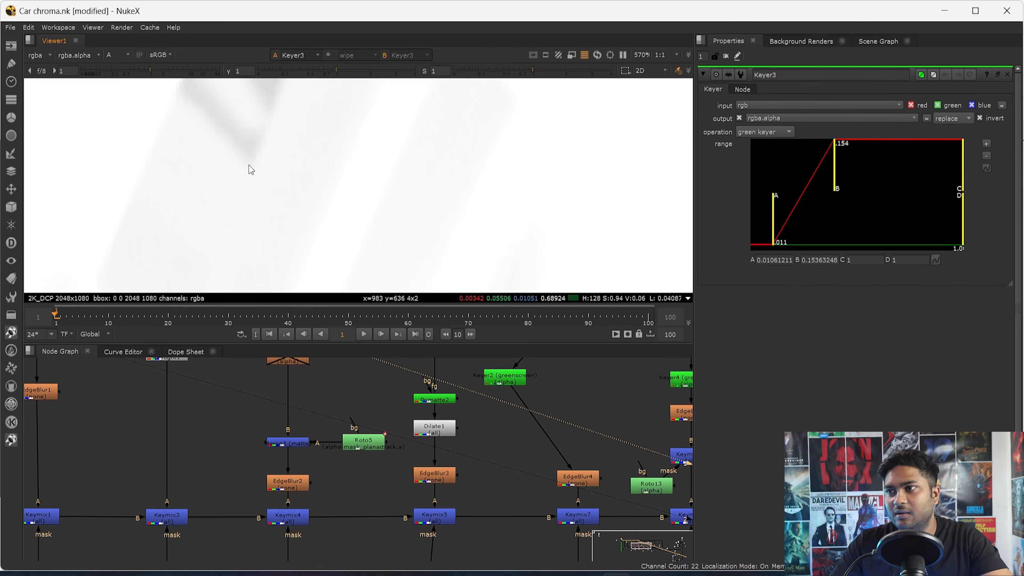
- View Merge3 in colour and open Roto5 to examine its planar-tracked shape over the side window beside the man
key(a)
key(f)
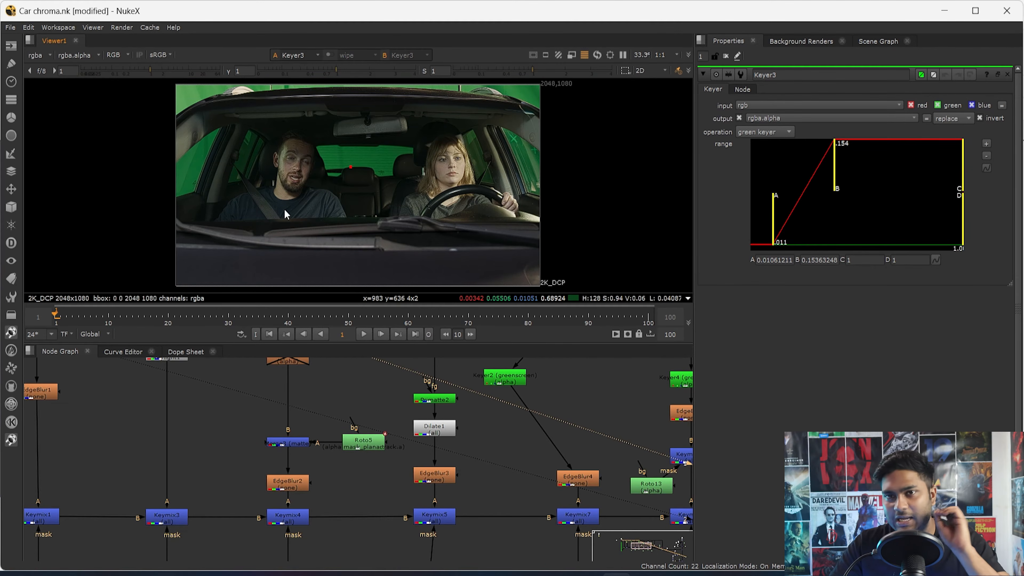
middle_drag(299, 414, 311, 431)
drag(330, 434, 226, 484)
key(1)
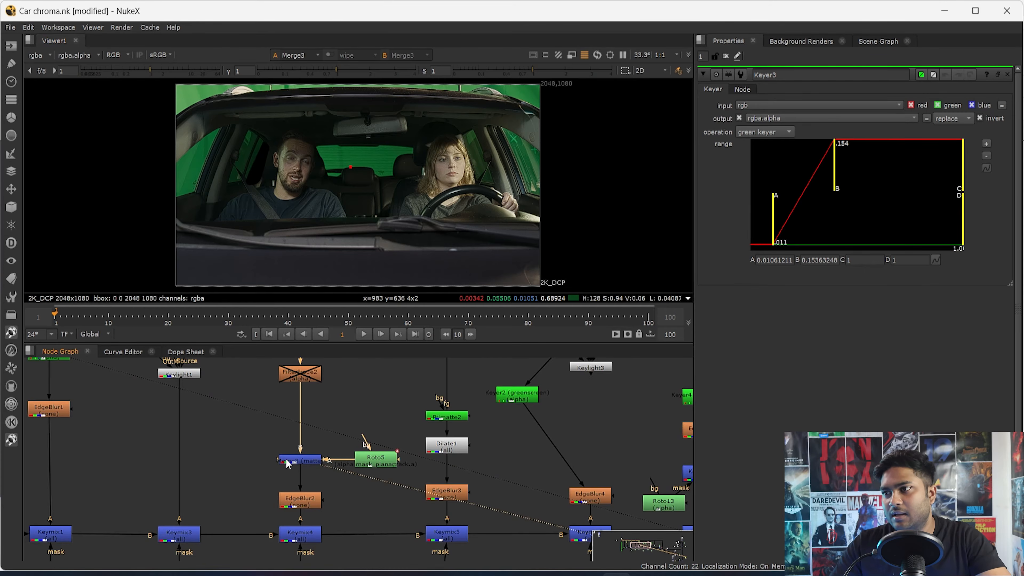
scroll(363, 454, up, 4)
double_click(371, 459)
scroll(261, 148, up, 7)
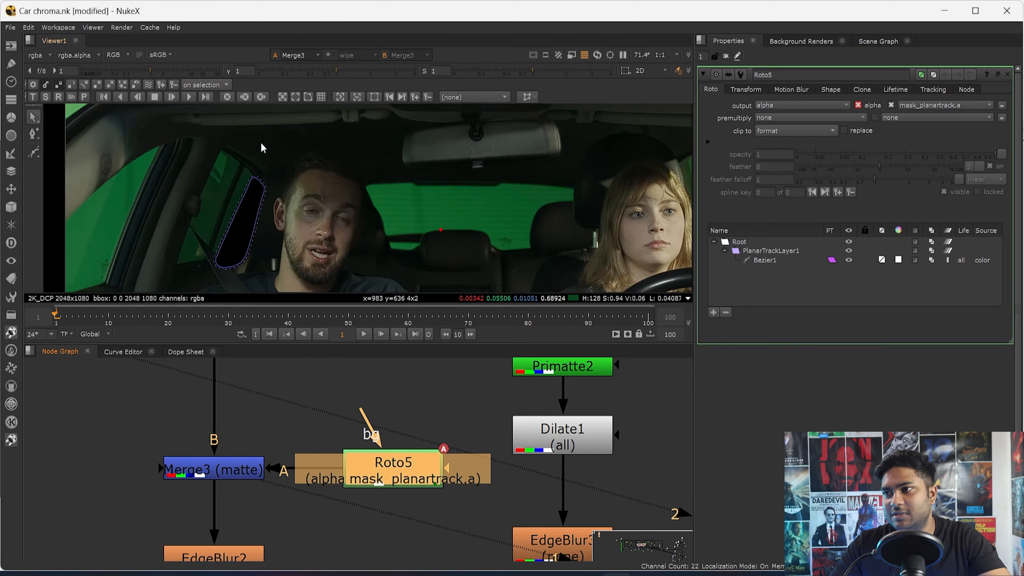
scroll(258, 230, down, 2)
middle_drag(258, 231, 252, 246)
- Examine Merge3's alpha around the Roto5 shape in the side window
scroll(275, 447, down, 8)
middle_drag(273, 437, 259, 519)
scroll(259, 516, up, 4)
click(238, 543)
key(a)
scroll(271, 220, down, 3)
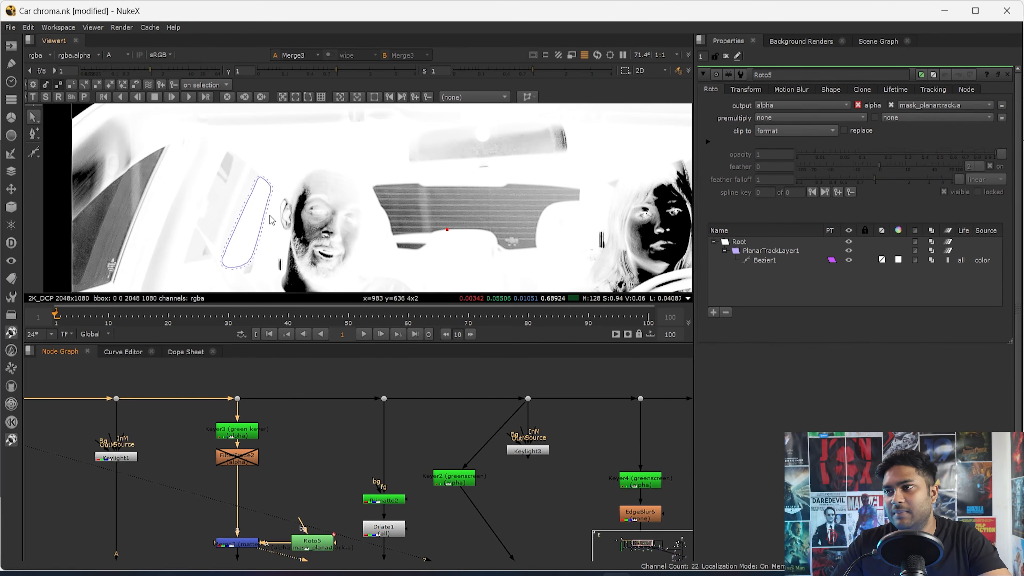
- Inspect Keyer3's alpha around the side window beside the man with the viewer gamma lowered to 0.014, and reset the gamma
click(254, 437)
key(1)
key(a)
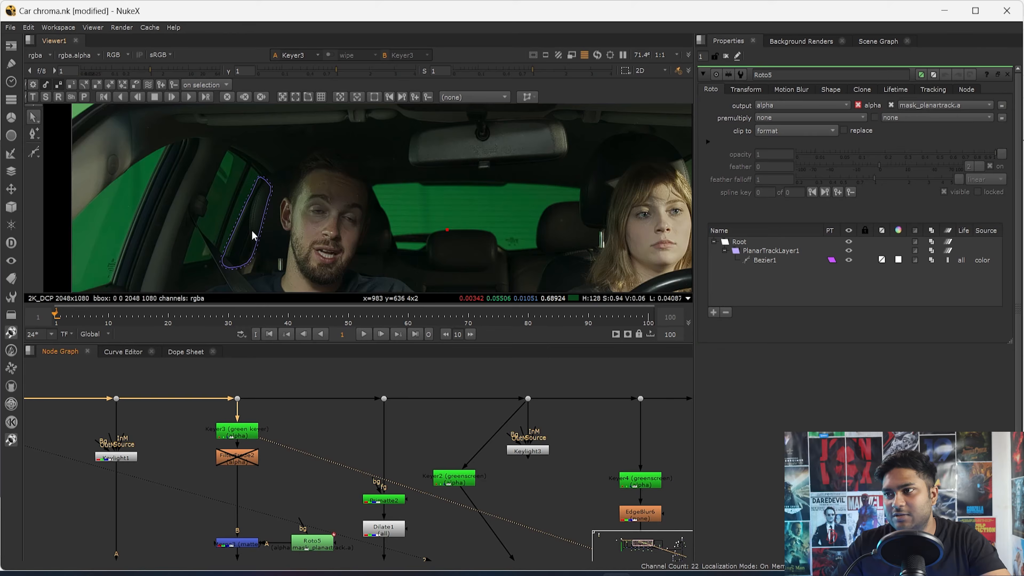
key(a)
scroll(251, 230, up, 3)
drag(336, 72, 266, 72)
scroll(273, 177, up, 4)
click(259, 195)
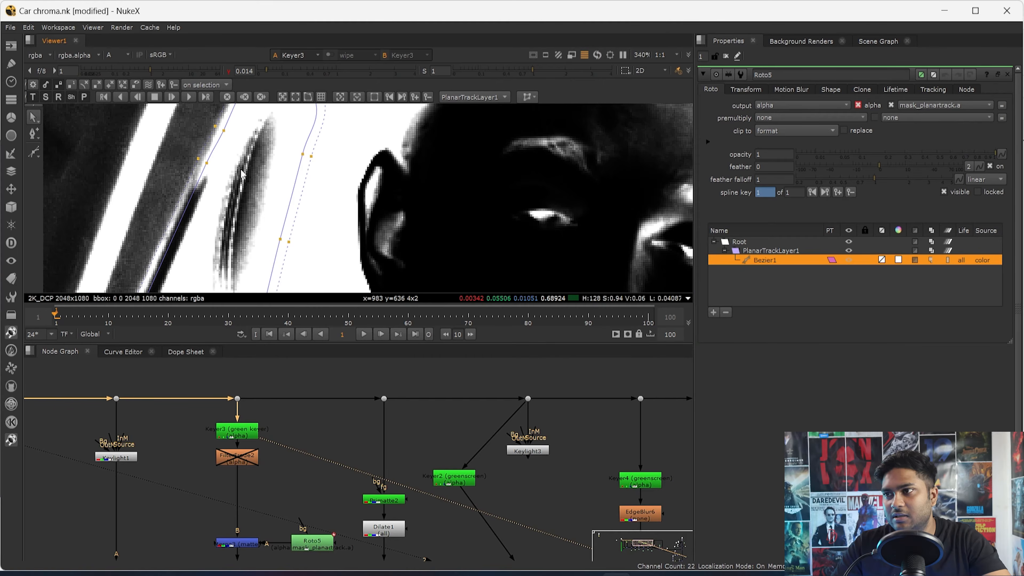
click(229, 71)
- View Merge3 and examine how the Roto5 shape fills the side-window area, switching between alpha and colour
scroll(265, 230, down, 3)
middle_drag(249, 558, 255, 464)
click(250, 453)
key(1)
key(a)
scroll(292, 218, down, 1)
click(319, 456)
key(a)
key(a)
scroll(299, 287, down, 5)
scroll(304, 224, down, 1)
middle_drag(305, 224, 319, 136)
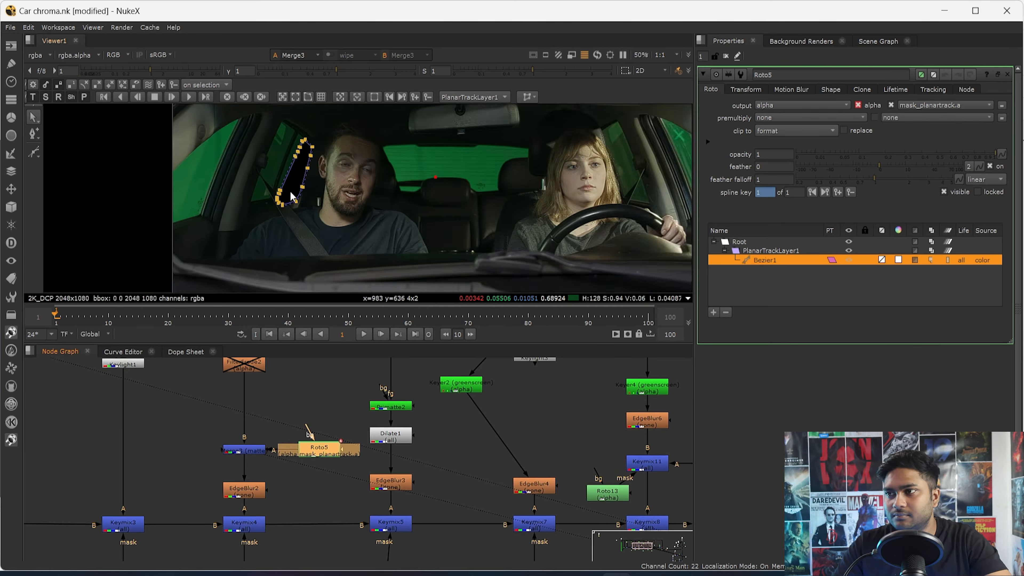
scroll(291, 197, up, 3)
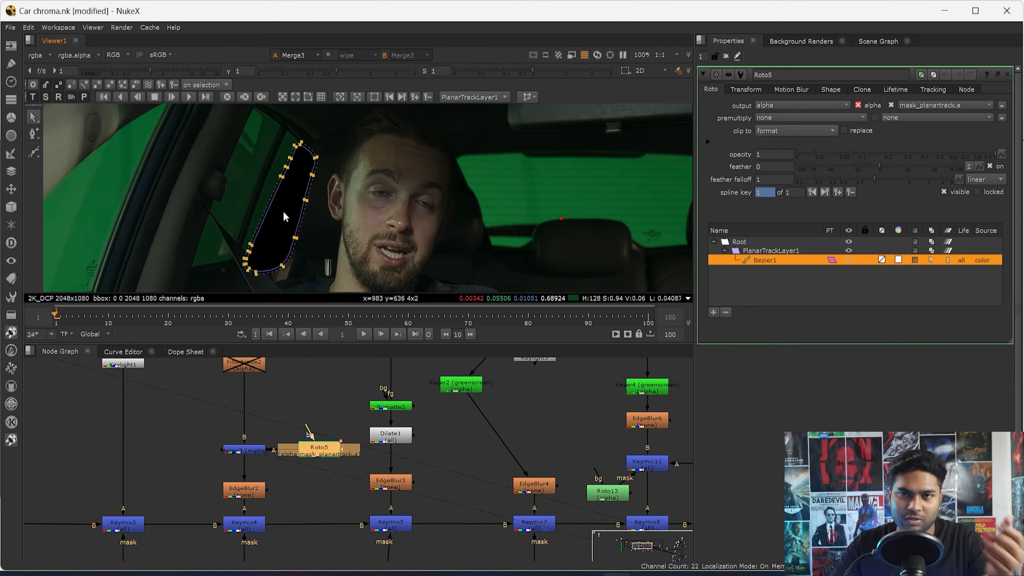
- Inspect EdgeBlur2 and Keymix4 in the viewer, and open Roto4 to see the side-window mask shape
double_click(255, 496)
key(1)
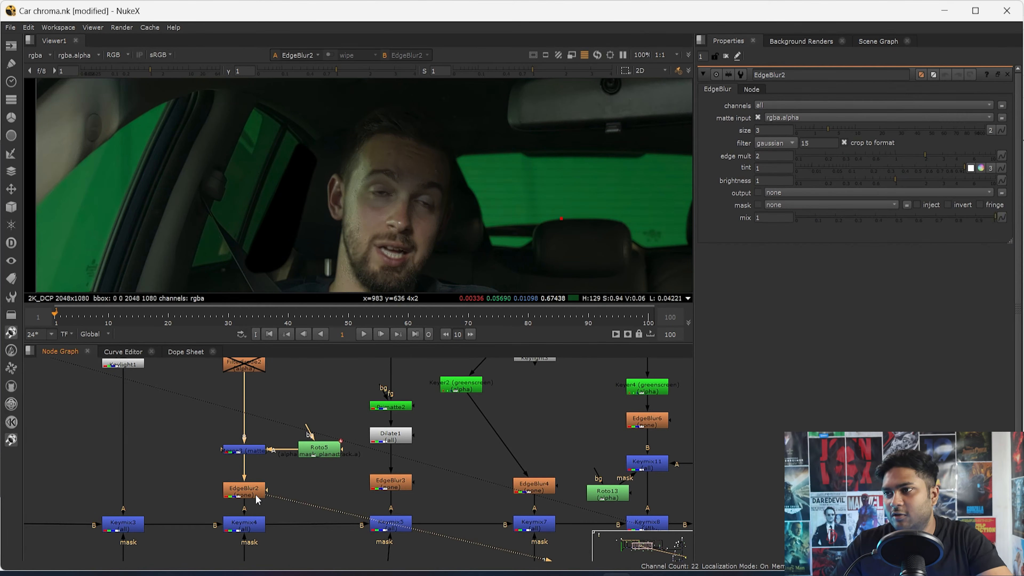
middle_drag(265, 519, 264, 467)
double_click(258, 471)
key(1)
double_click(242, 533)
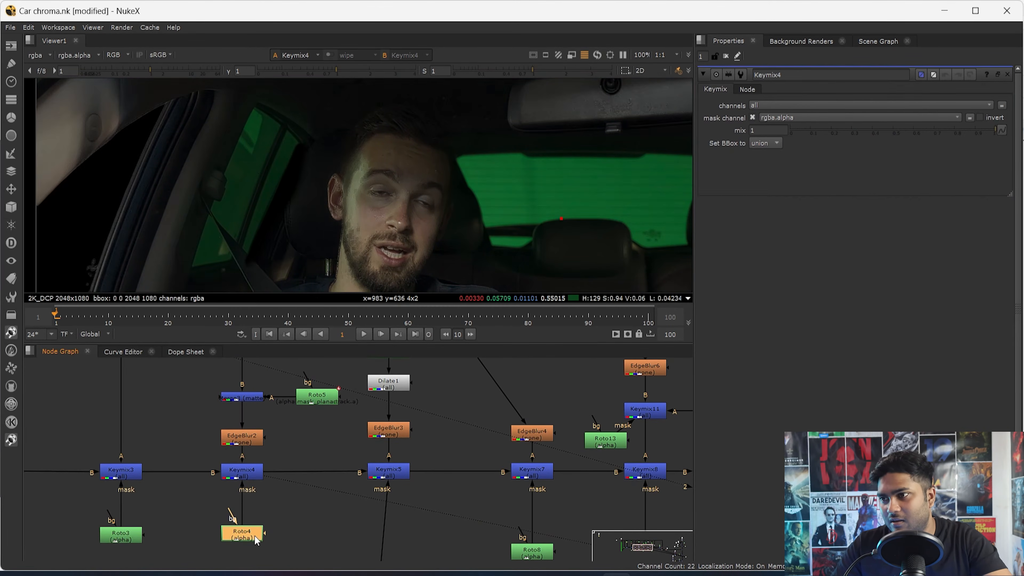
scroll(383, 472, down, 4)
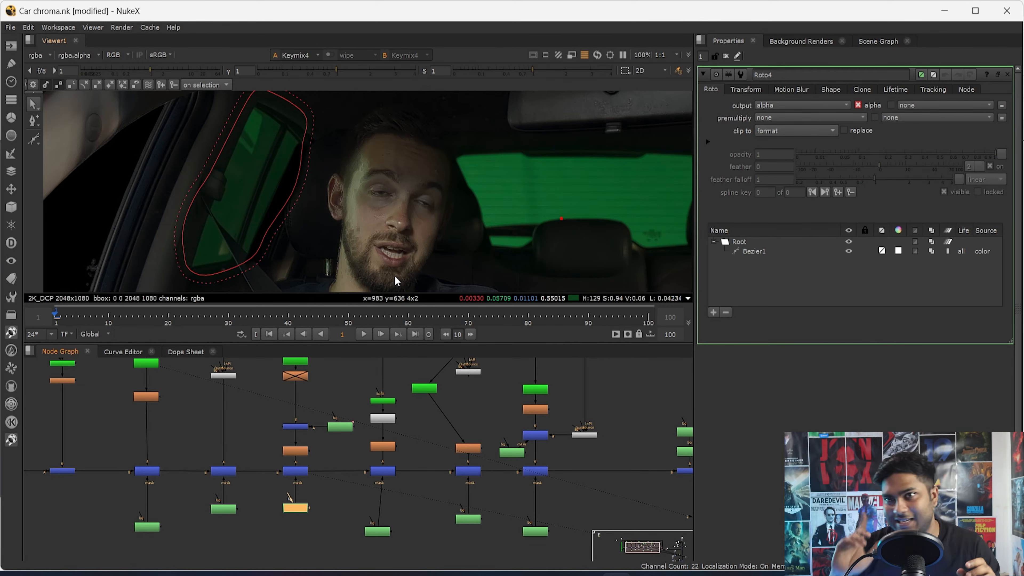
- Open Keyer3's settings and view its output
middle_drag(296, 371, 310, 474)
scroll(287, 436, up, 3)
double_click(287, 423)
key(1)
- Add a Keyer node fed from the dot above Keyer3, view it and set its operation to green keyer
click(349, 466)
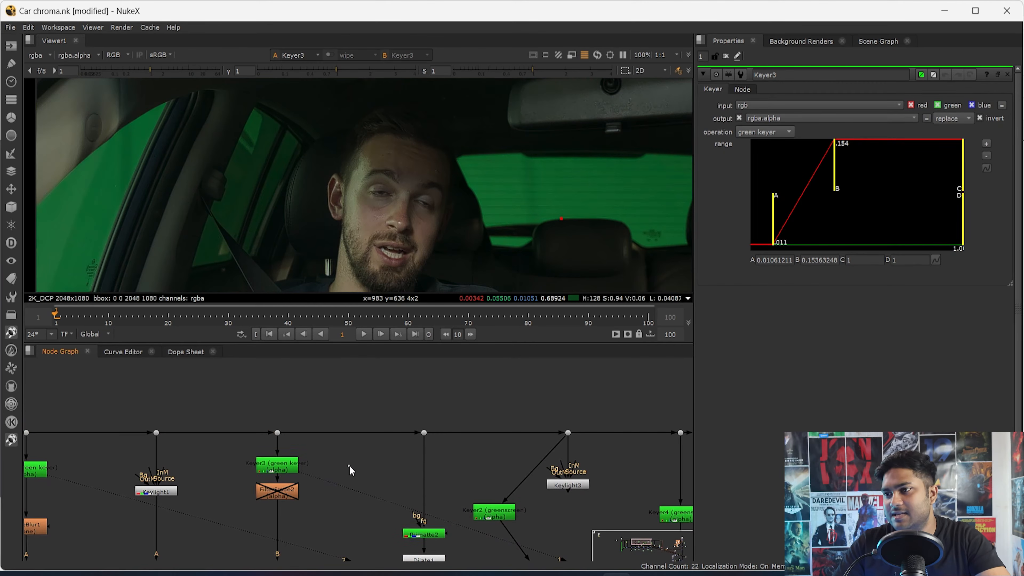
key(Tab)
text(keyer)
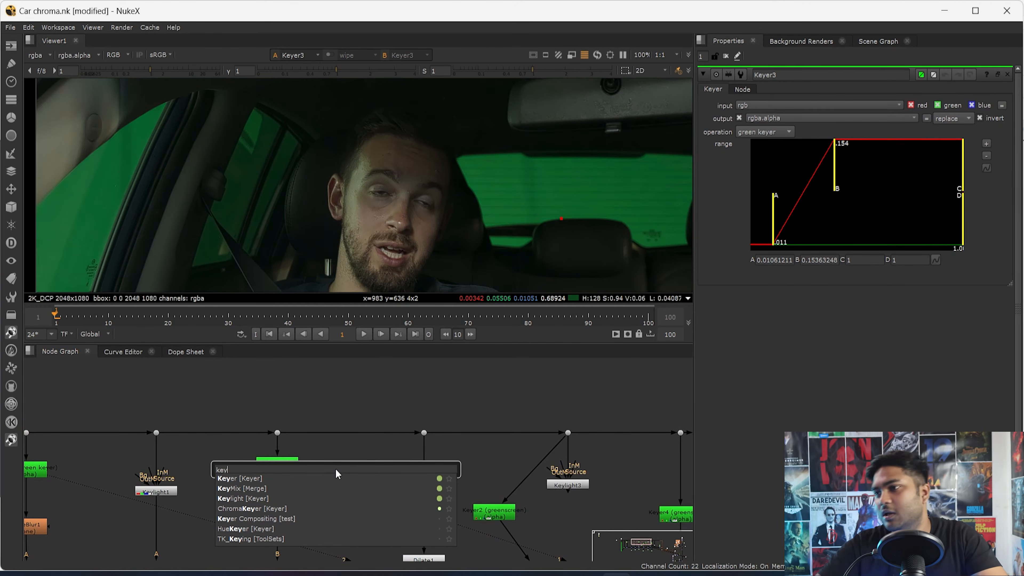
key(Return)
drag(341, 453, 278, 434)
ctrl+shift+click(361, 474)
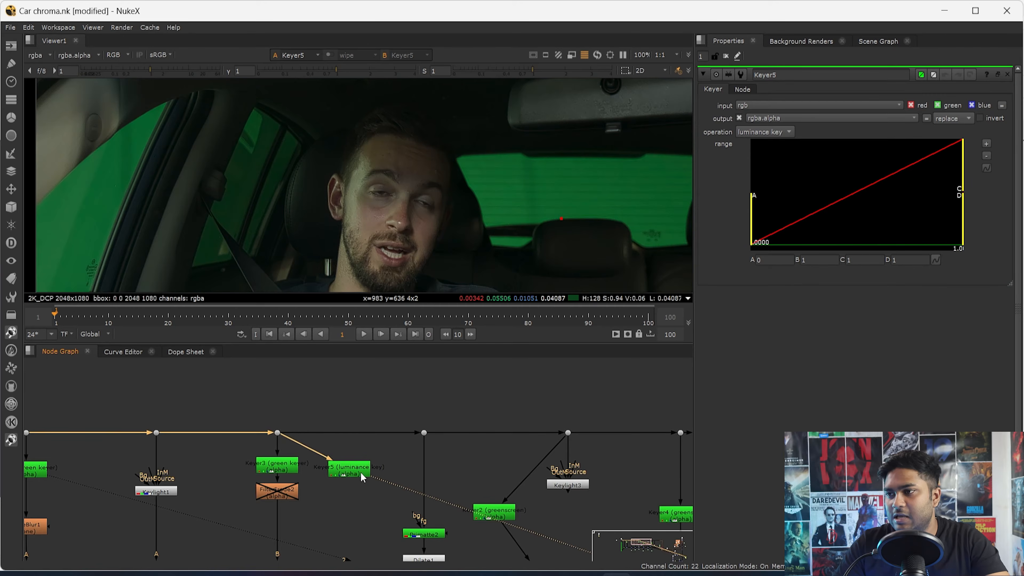
click(746, 129)
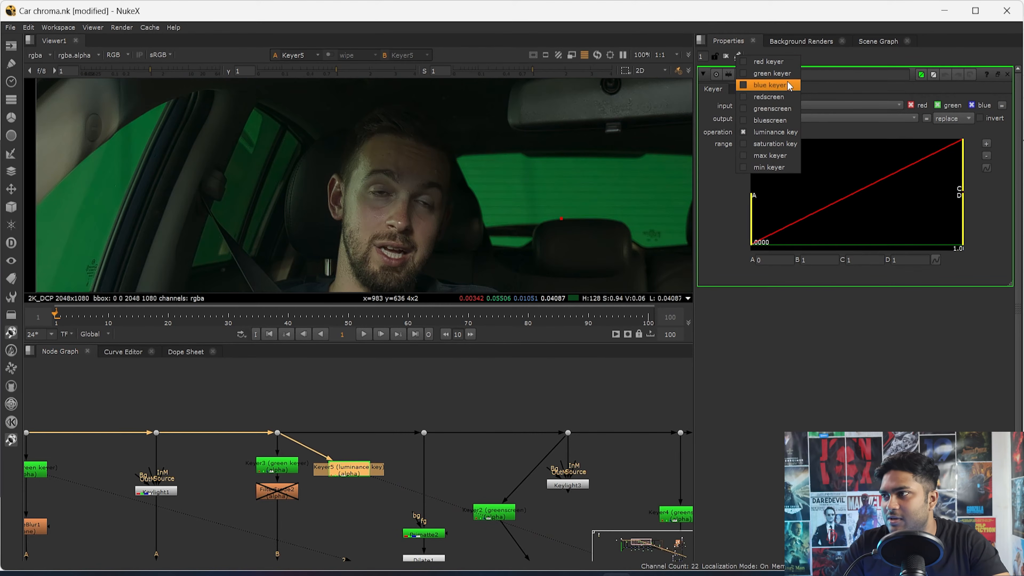
click(772, 73)
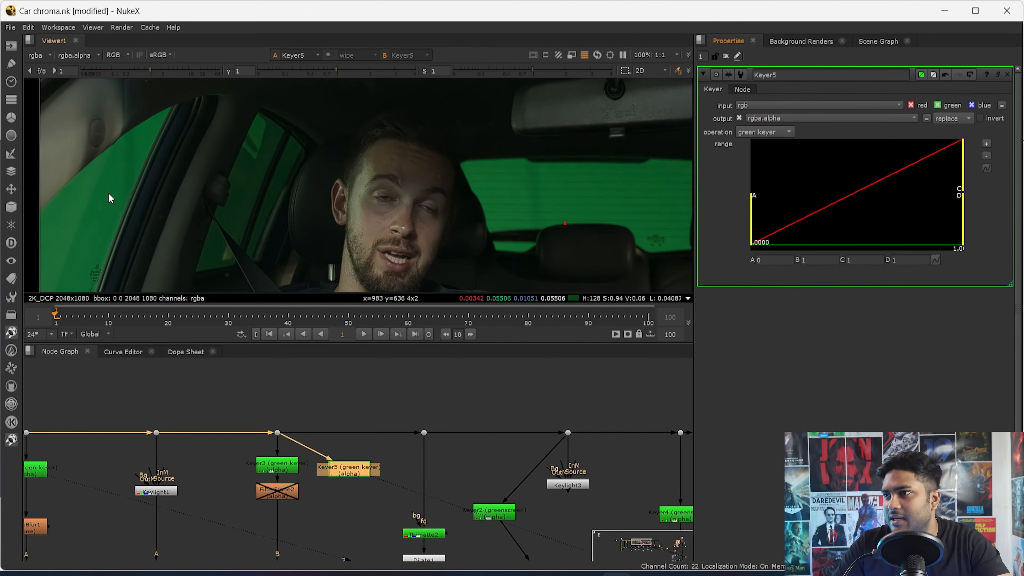
- Display Keyer5's alpha, set its range to A about 0.013 and B about 0.297, and invert the output
key(a)
scroll(258, 181, up, 5)
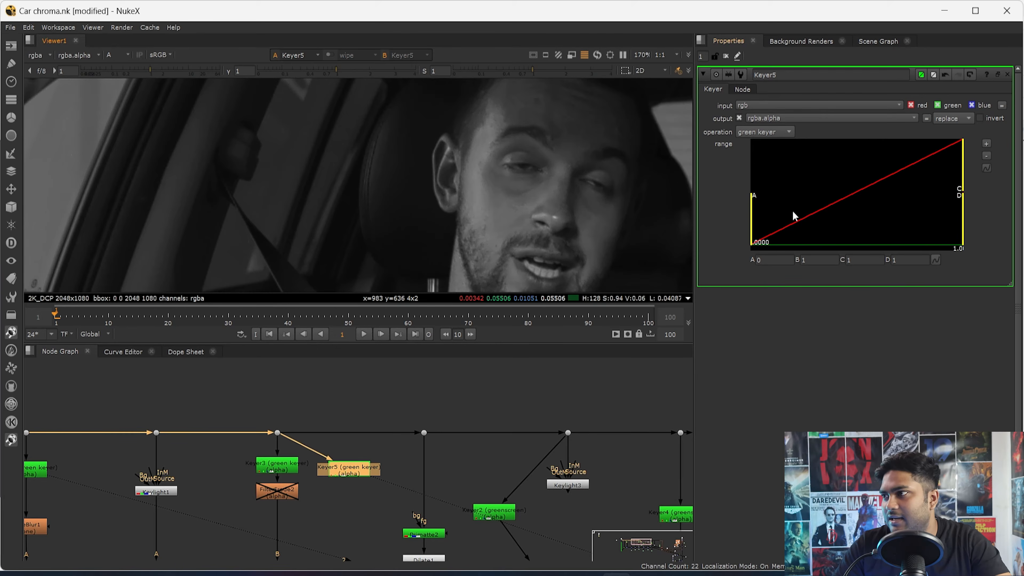
drag(752, 218, 776, 218)
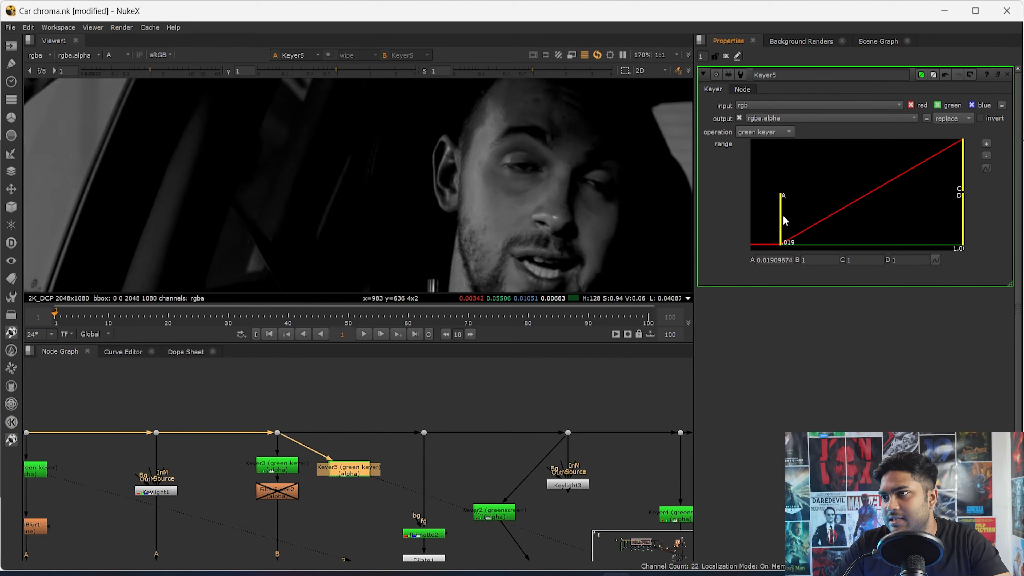
drag(961, 157, 866, 159)
click(979, 118)
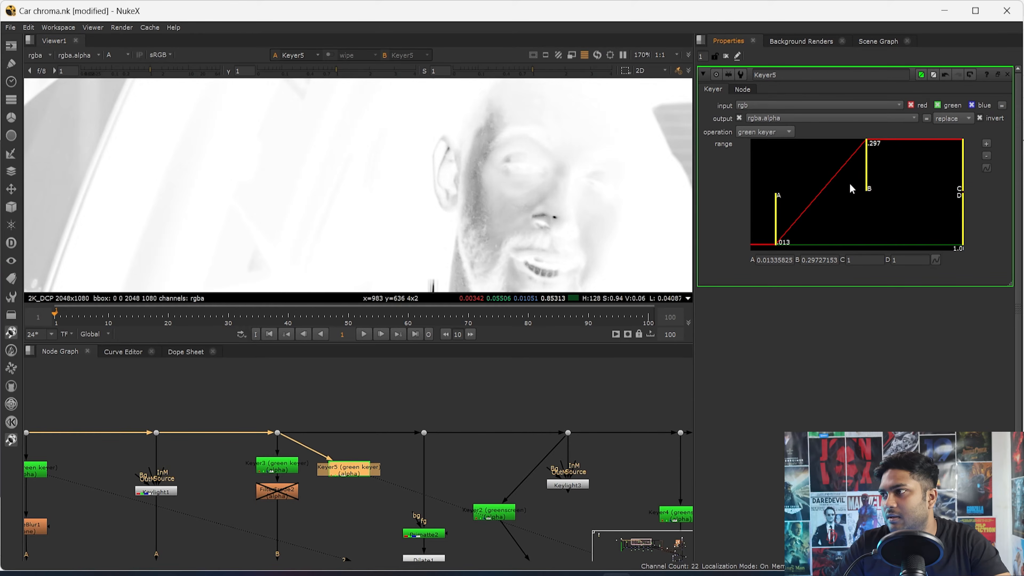
- Set Keyer5's range to A 0 and B about 0.081
drag(781, 214, 745, 206)
drag(866, 184, 792, 182)
middle_drag(413, 180, 436, 217)
drag(790, 176, 812, 181)
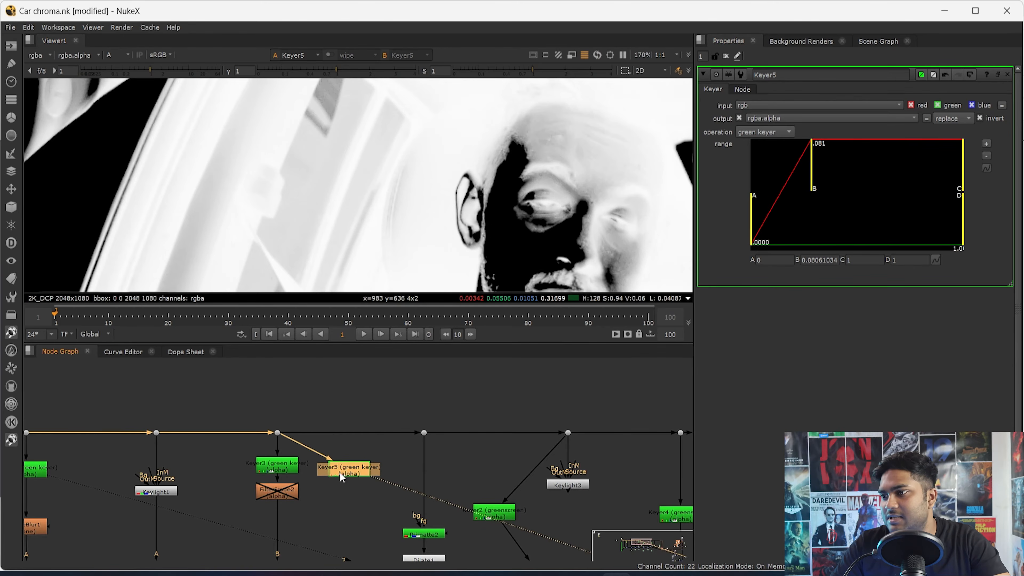
- Compare Keyer5 with Keyer3 in the viewer and tighten Keyer5's range to A about 0.021 and B about 0.055
double_click(277, 465)
key(1)
double_click(348, 467)
key(1)
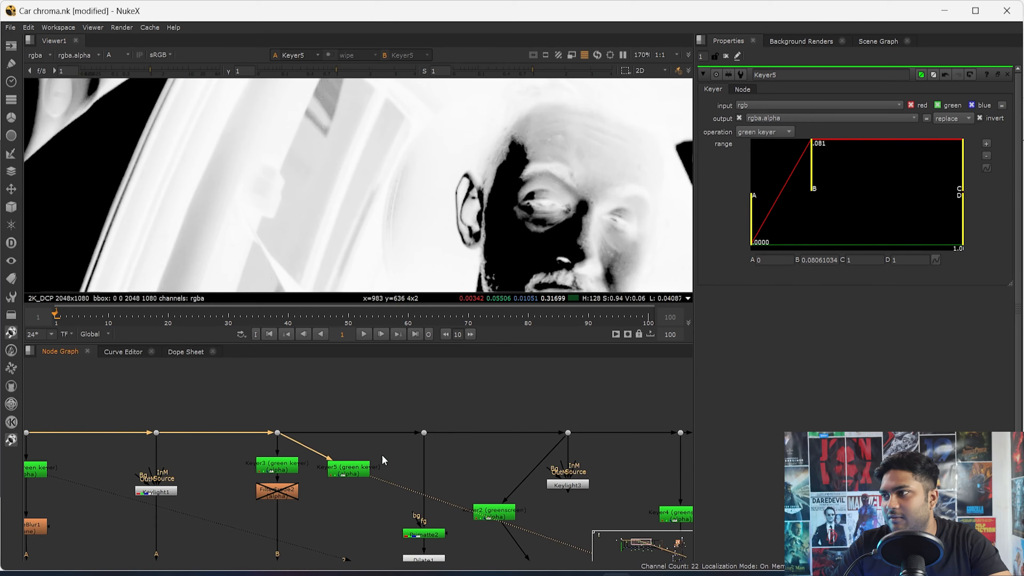
drag(745, 237, 782, 236)
drag(811, 182, 797, 183)
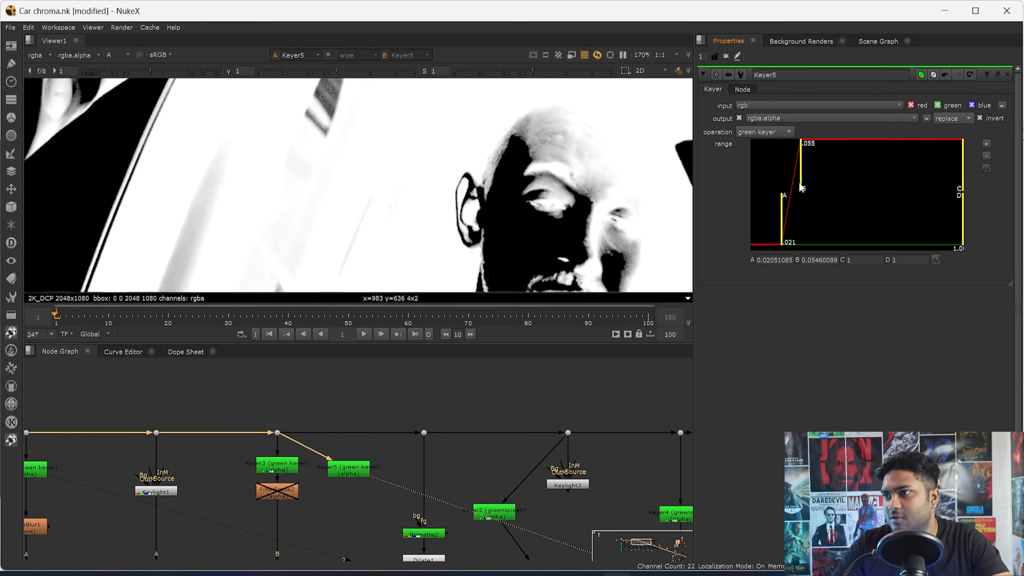
- Load Keyer3 and Keyer5 into separate viewer inputs and toggle between them to compare their side-window alphas
click(278, 469)
key(1)
click(348, 464)
key(2)
key(1)
key(2)
key(1)
key(2)
key(1)
key(2)
- Delete the comparison Keyer5 node beside Keyer3
double_click(276, 464)
double_click(352, 476)
drag(389, 444, 293, 482)
key(Delete)
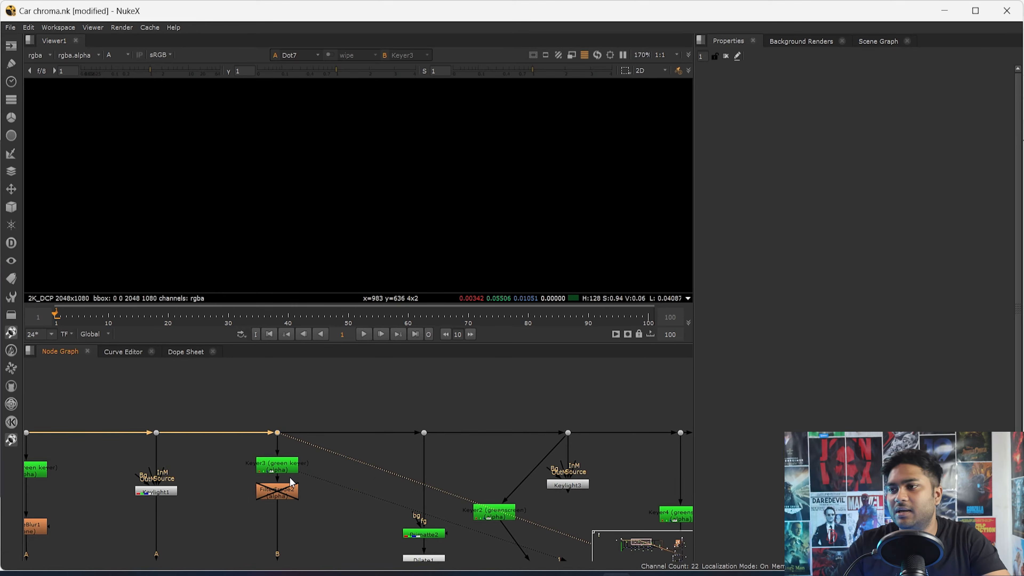
- Return the viewer from alpha to colour and look over the wider frame
key(a)
key(1)
key(a)
key(a)
scroll(351, 367, down, 2)
scroll(351, 378, down, 4)
scroll(384, 463, up, 5)
scroll(228, 506, down, 2)
- View Keymix5 in the main pipeline and open Roto6 to examine its mask shape over the car roof
middle_drag(196, 491, 180, 406)
click(160, 469)
key(1)
middle_drag(248, 494, 179, 495)
drag(234, 455, 142, 491)
key(1)
click(142, 491)
scroll(301, 282, down, 3)
key(f)
double_click(188, 540)
drag(188, 540, 194, 507)
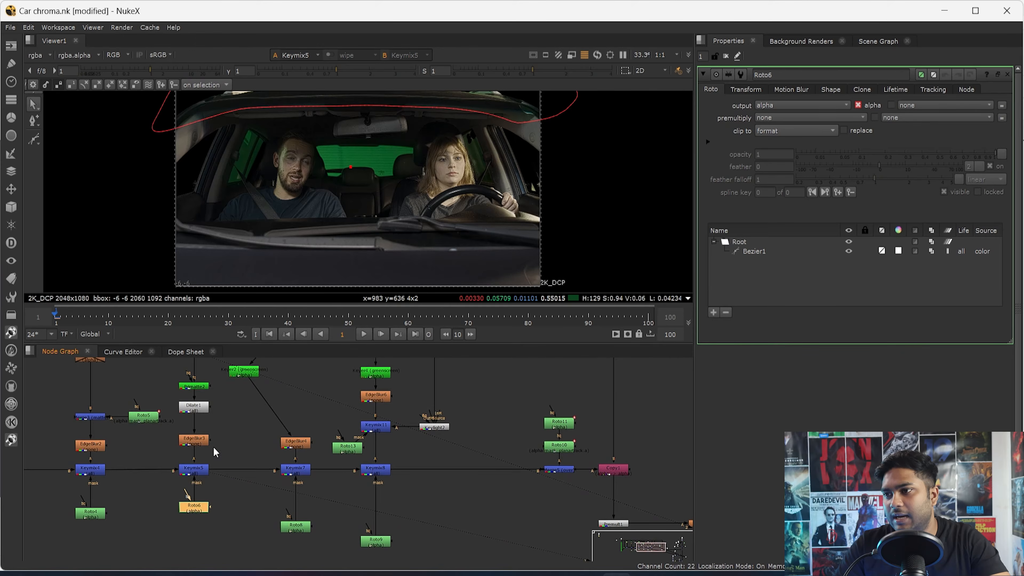
- View Primatte2's output above Keymix5 and examine the whole car frame with the Roto6 outline
middle_drag(200, 375, 190, 459)
scroll(188, 462, up, 5)
click(174, 487)
key(1)
scroll(424, 174, down, 3)
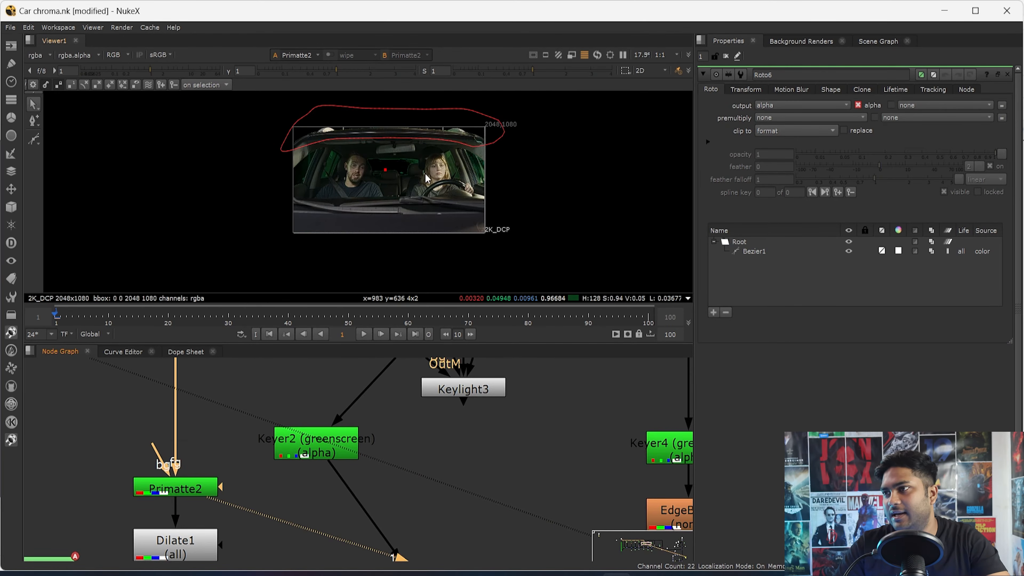
scroll(413, 169, up, 3)
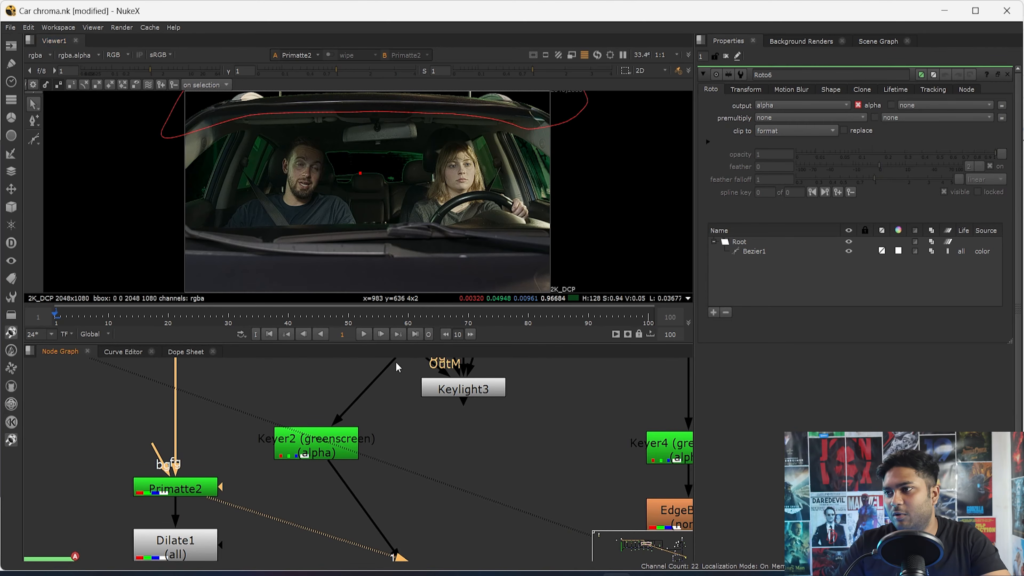
- View the original plate at Dot8 in an enlarged viewer and examine the roof area inside the Roto6 shape
scroll(335, 438, down, 4)
middle_drag(326, 441, 328, 497)
click(268, 429)
key(1)
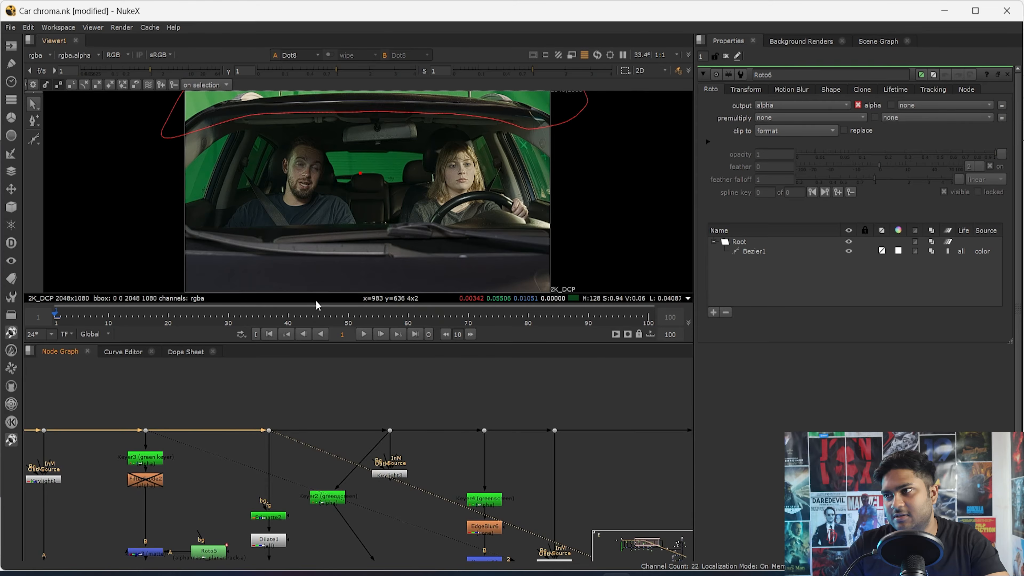
key(space)
key(space)
key(space)
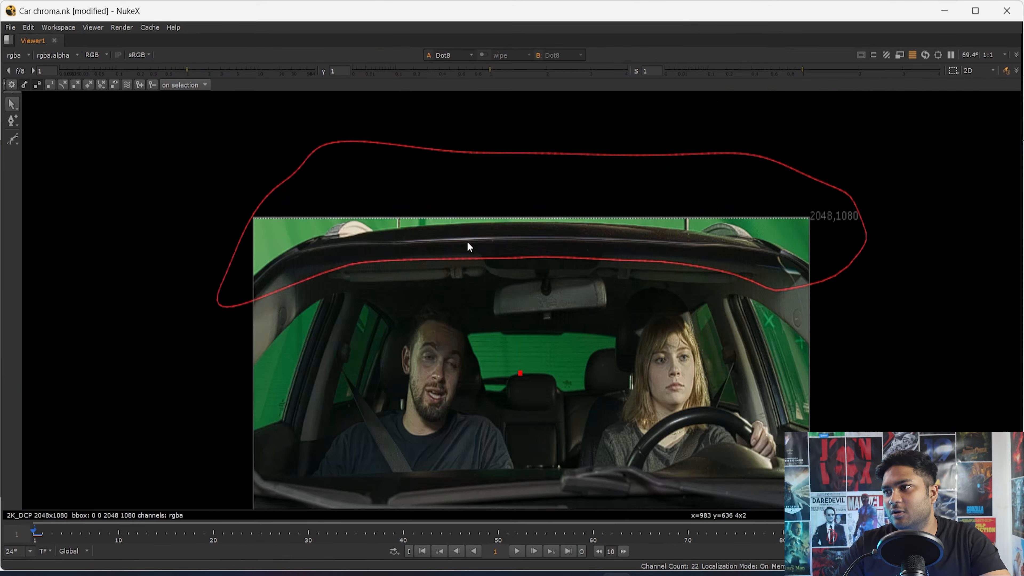
scroll(626, 161, up, 5)
scroll(627, 163, down, 3)
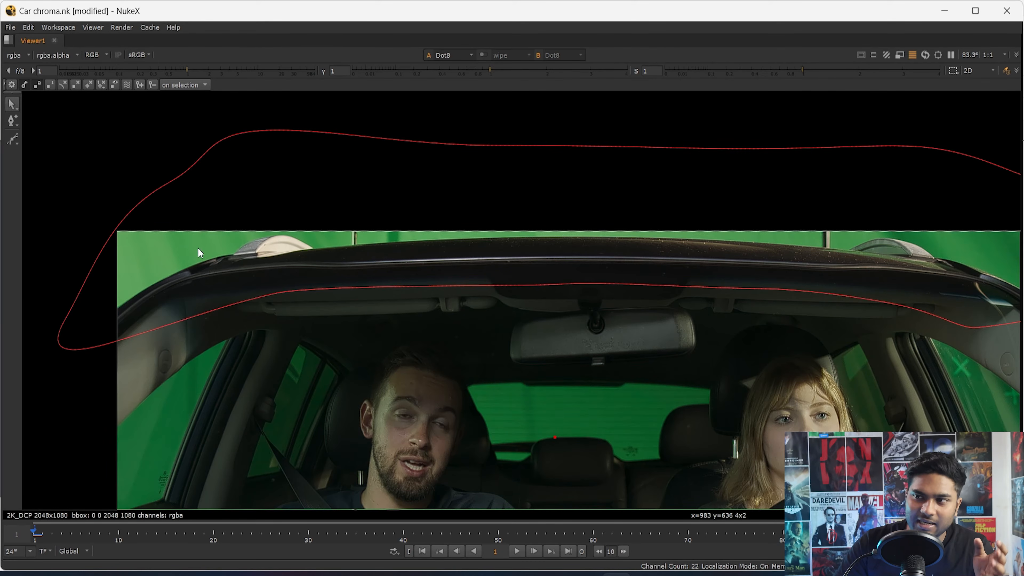
middle_drag(847, 285, 579, 353)
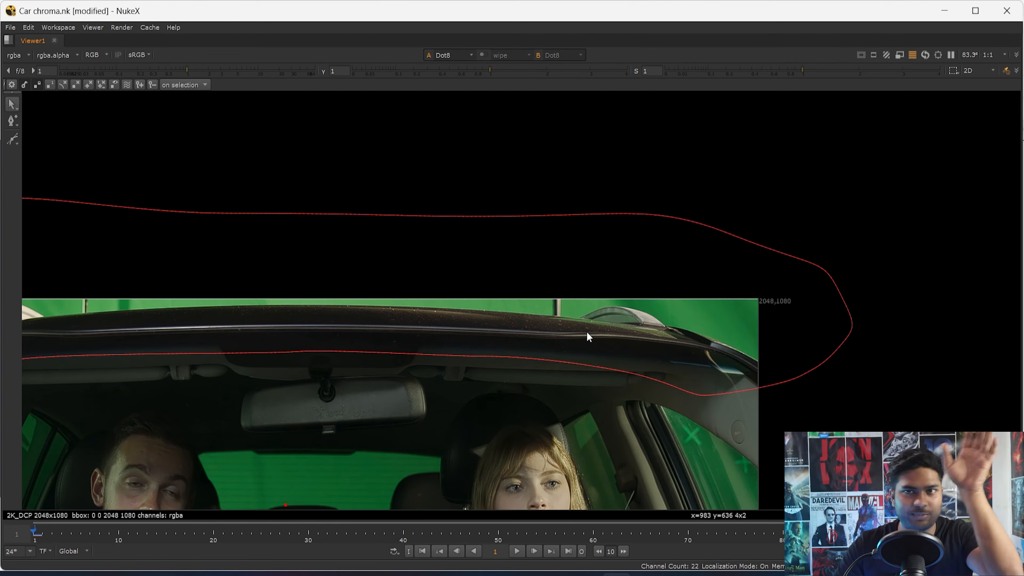
- Examine the green spill reflected along the car roof edge near the roof rail above the woman
scroll(679, 325, up, 3)
scroll(598, 358, up, 3)
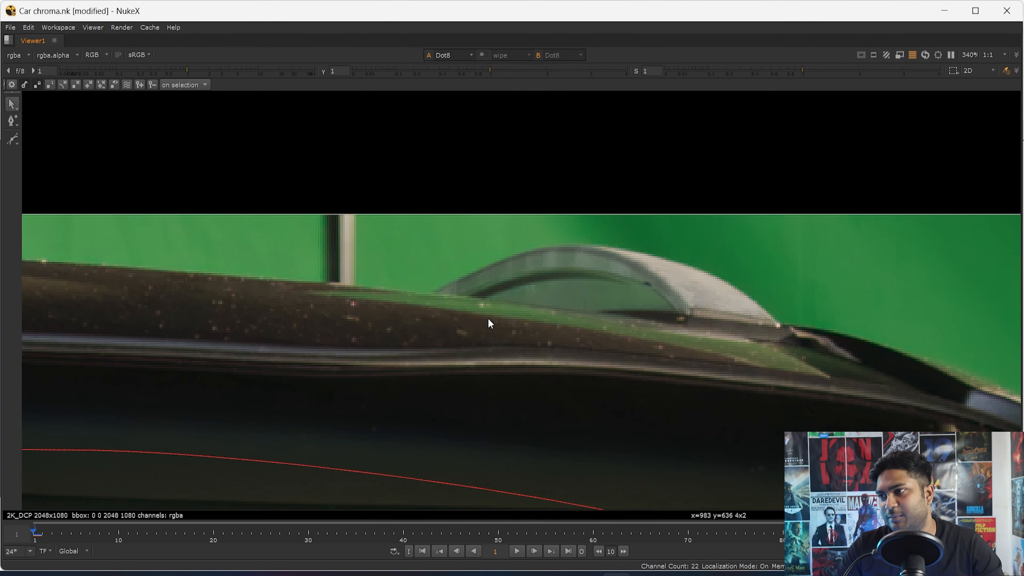
drag(332, 293, 761, 358)
drag(389, 228, 451, 264)
drag(264, 290, 645, 351)
drag(340, 298, 676, 366)
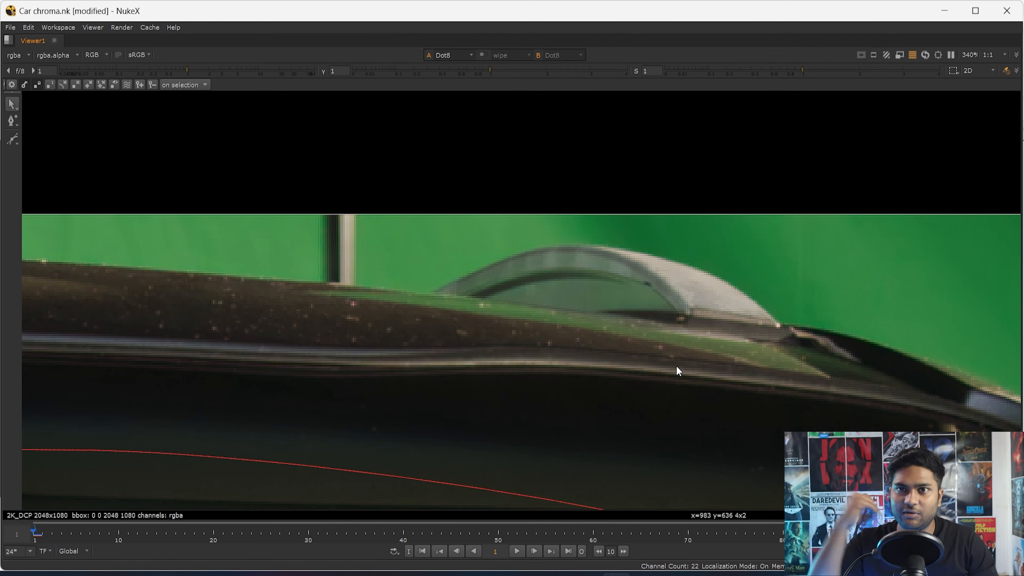
- Restore the full workspace, examine Primatte2's alpha along the roof edge and open the node's settings
key(space)
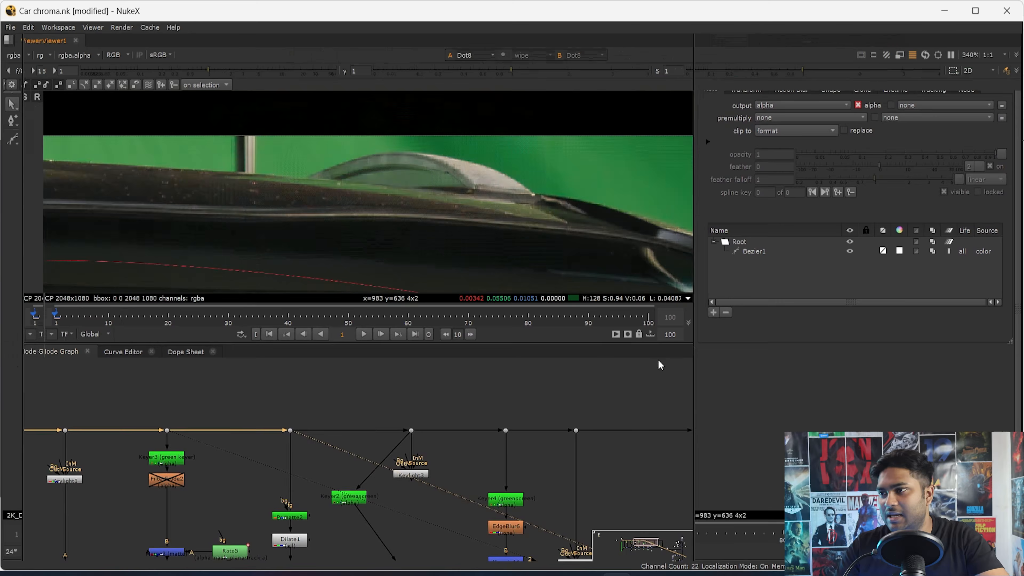
key(f)
scroll(282, 514, up, 3)
click(339, 506)
key(1)
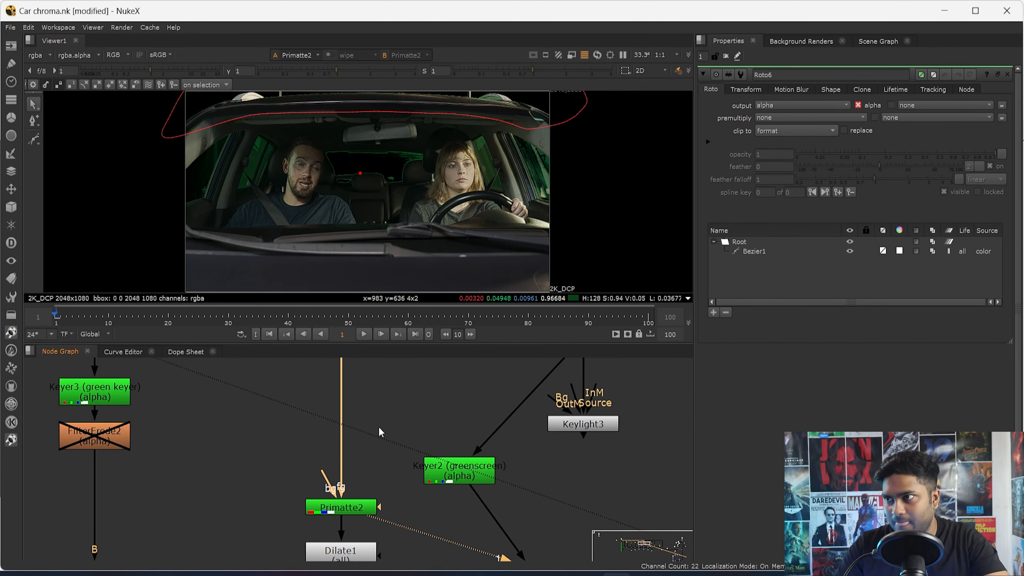
scroll(451, 255, up, 5)
key(a)
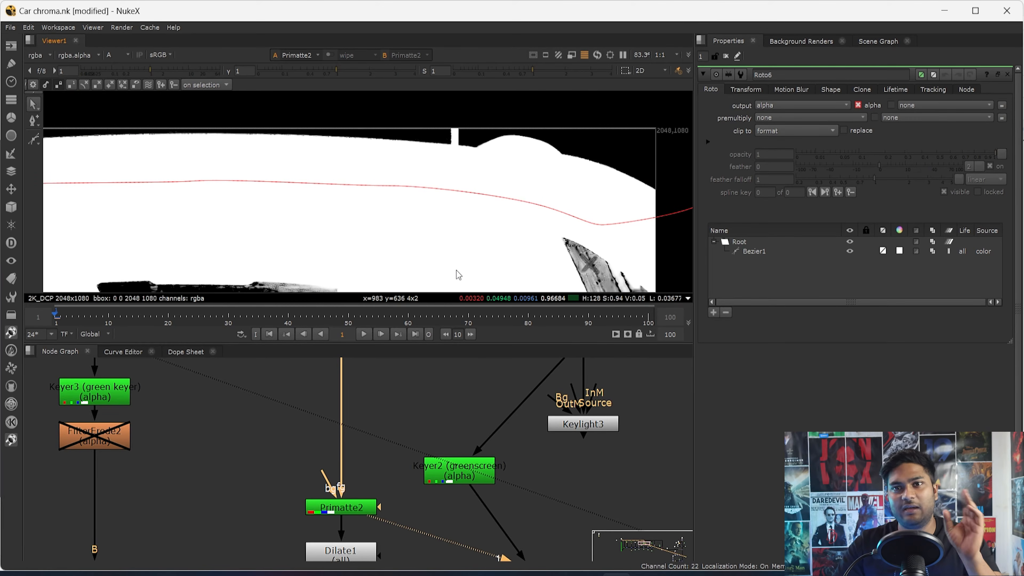
double_click(354, 512)
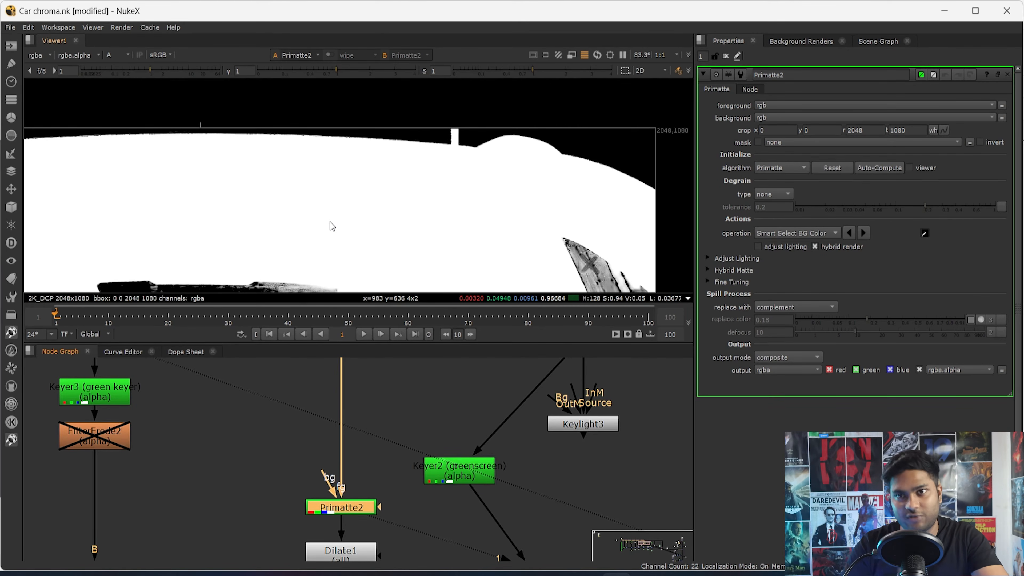
- View Dot8 in colour and examine the roof edge against the green screen from one side to the other
scroll(385, 407, down, 3)
middle_drag(385, 407, 374, 496)
drag(370, 455, 333, 474)
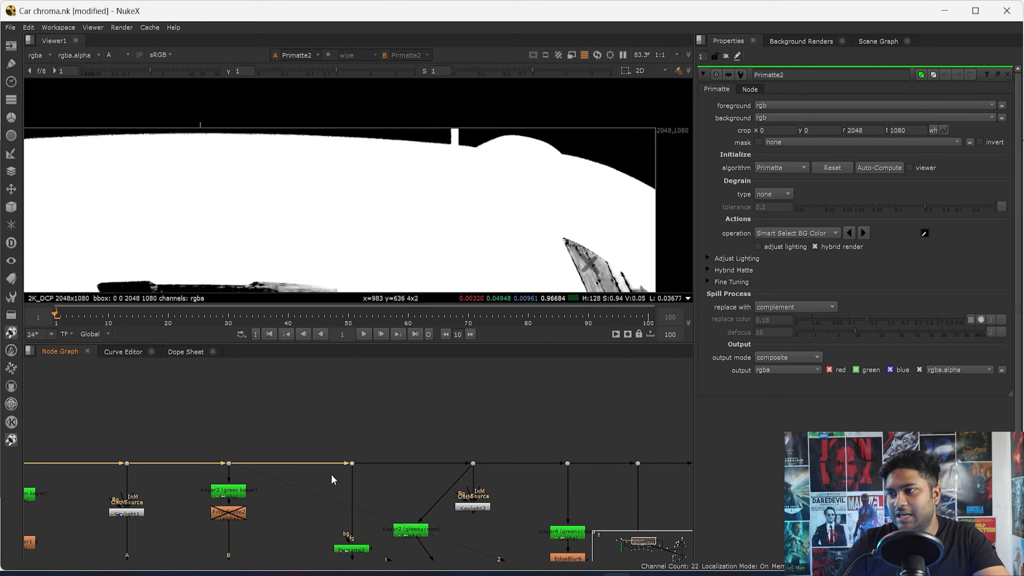
key(1)
key(a)
scroll(516, 152, up, 3)
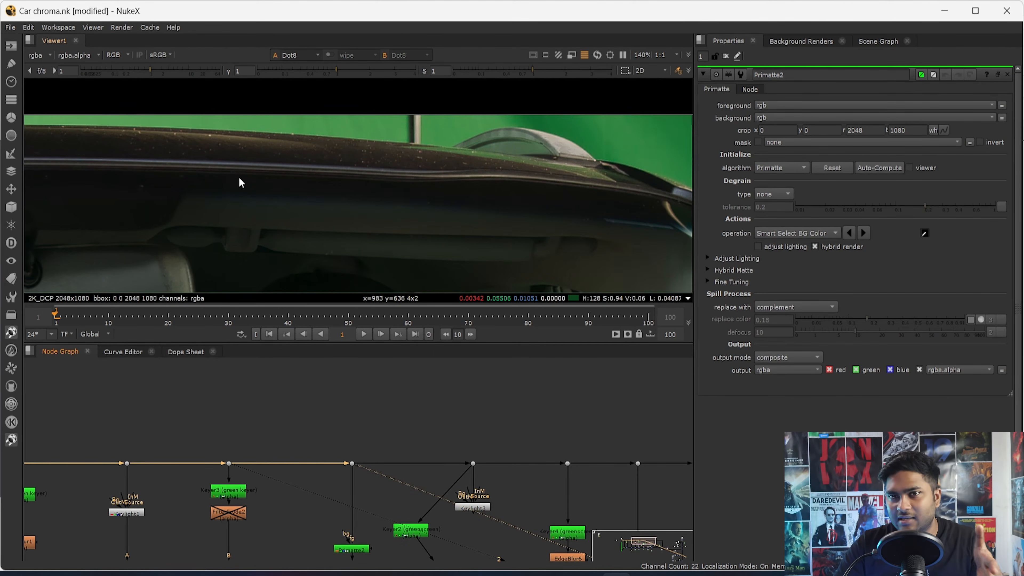
middle_drag(238, 177, 479, 189)
middle_drag(149, 161, 363, 151)
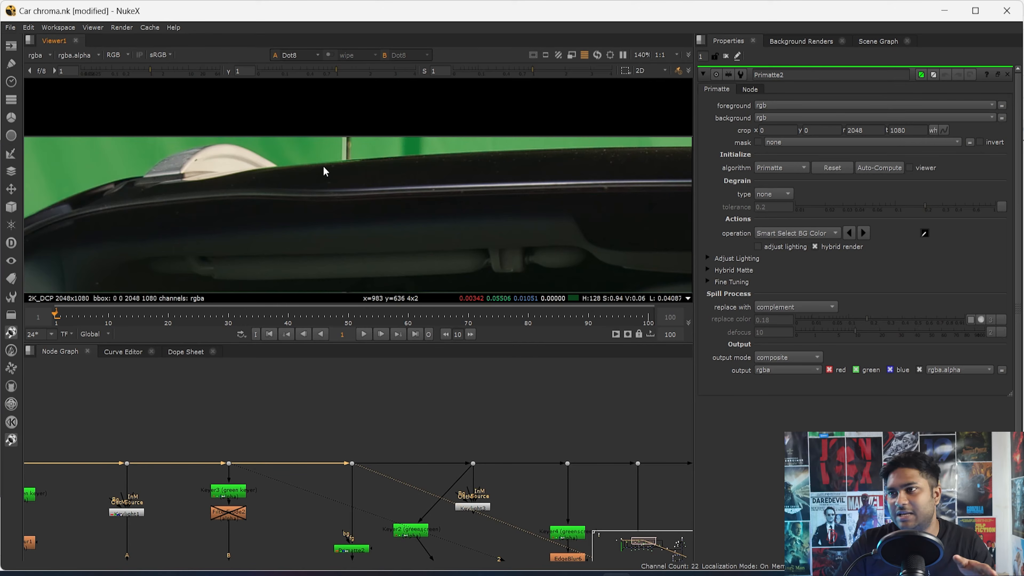
- View Primatte2 and Dilate1 in turn, open Dilate1's settings and look closely at the roof edge
scroll(386, 444, down, 4)
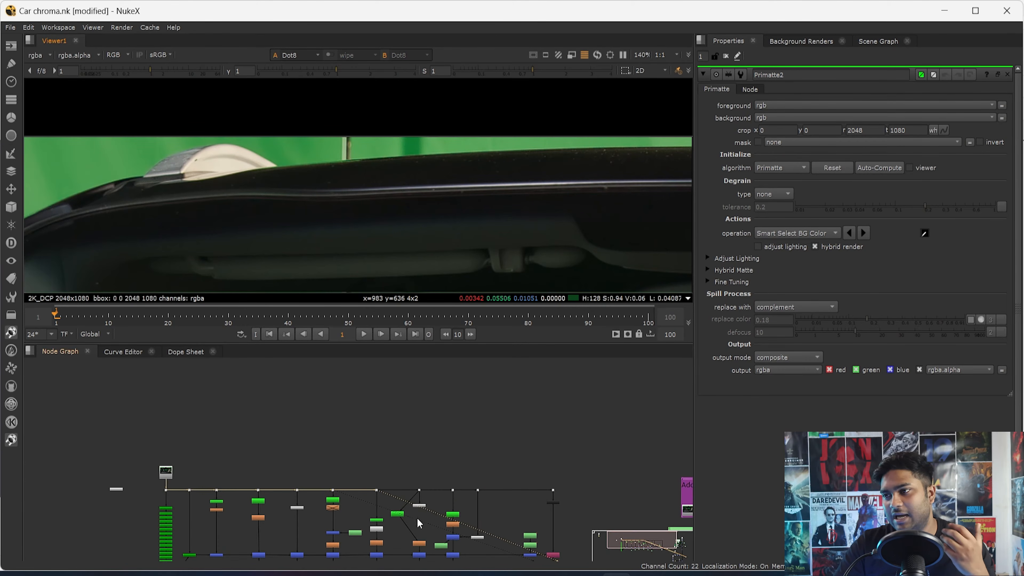
scroll(321, 489, up, 2)
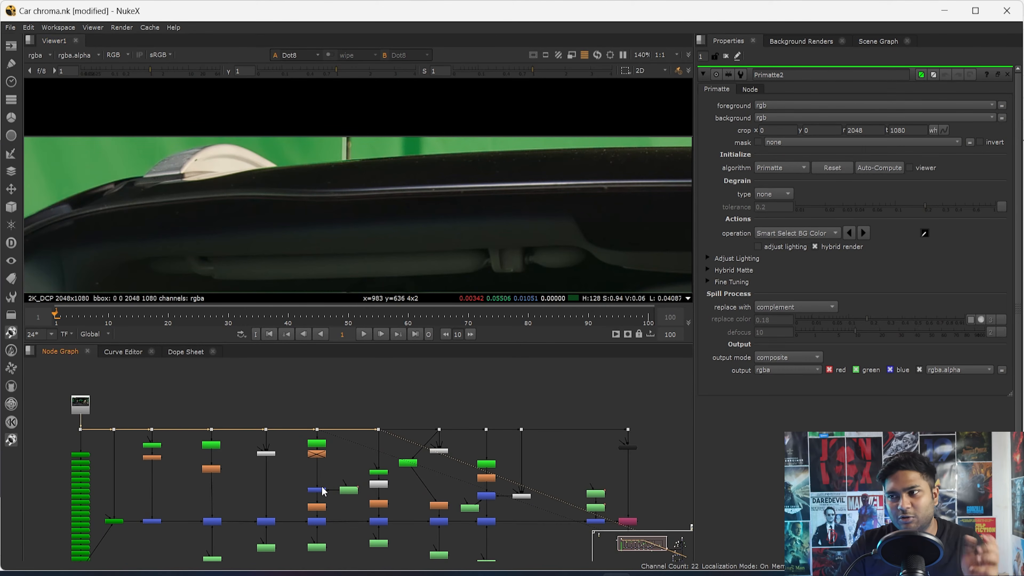
scroll(435, 519, up, 4)
scroll(345, 459, up, 3)
click(307, 409)
key(1)
click(312, 443)
key(1)
double_click(313, 447)
scroll(331, 270, up, 4)
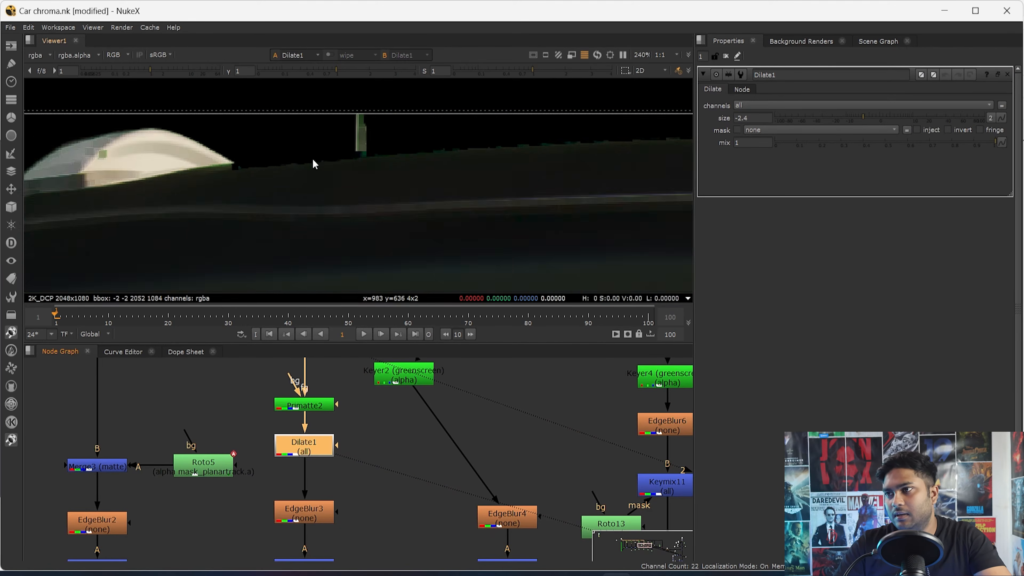
- Compare the roof edge in the alpha of Primatte2, Dilate1 and EdgeBlur3
key(a)
click(305, 403)
key(1)
click(310, 448)
key(1)
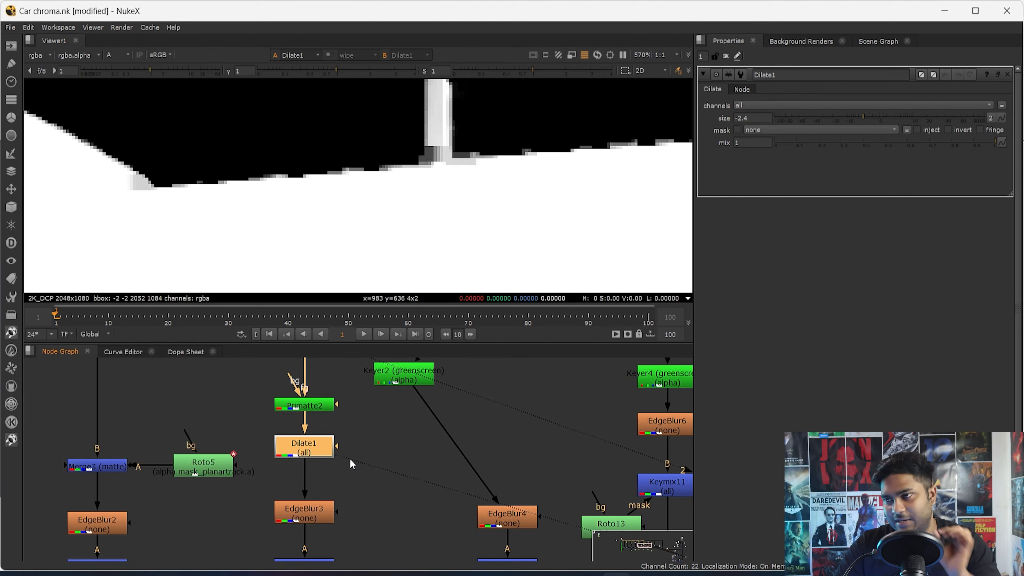
middle_drag(349, 531, 347, 466)
click(309, 449)
key(1)
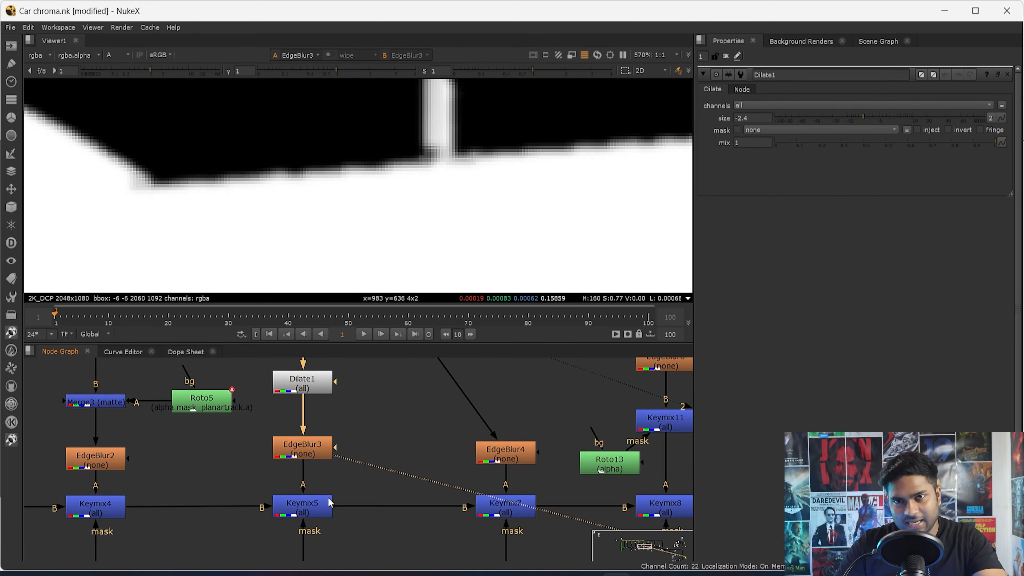
- View the full Keymix5 result in colour and open Roto6 to show its roof shape
click(317, 504)
scroll(317, 503, up, 1)
key(1)
scroll(343, 527, down, 5)
middle_drag(354, 543, 342, 486)
key(f)
key(a)
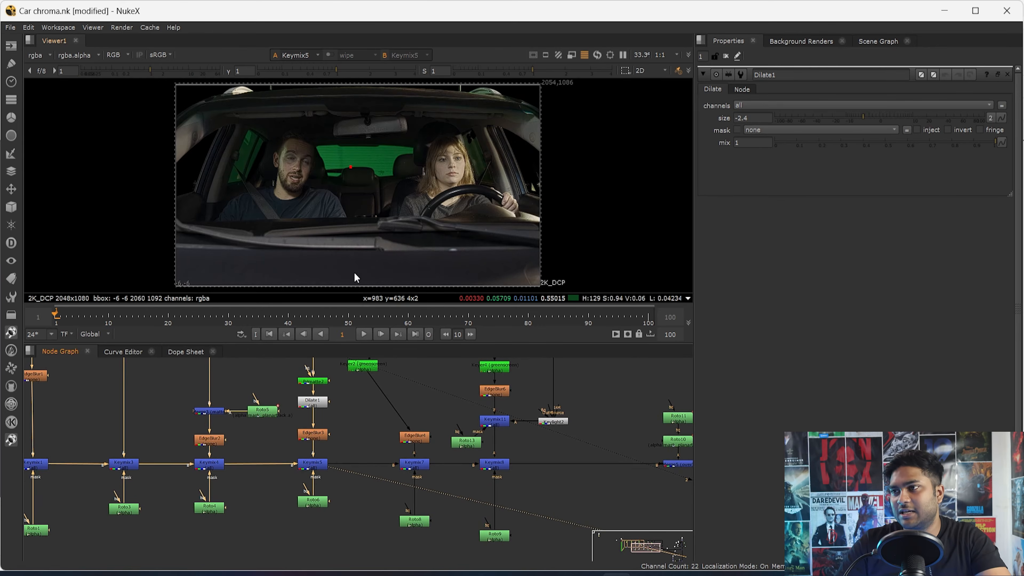
double_click(312, 502)
middle_drag(415, 200, 426, 167)
scroll(389, 426, up, 2)
- Go past Keyer2 and open Roto8 to examine its shape around the rear window beside the woman
drag(342, 409, 436, 412)
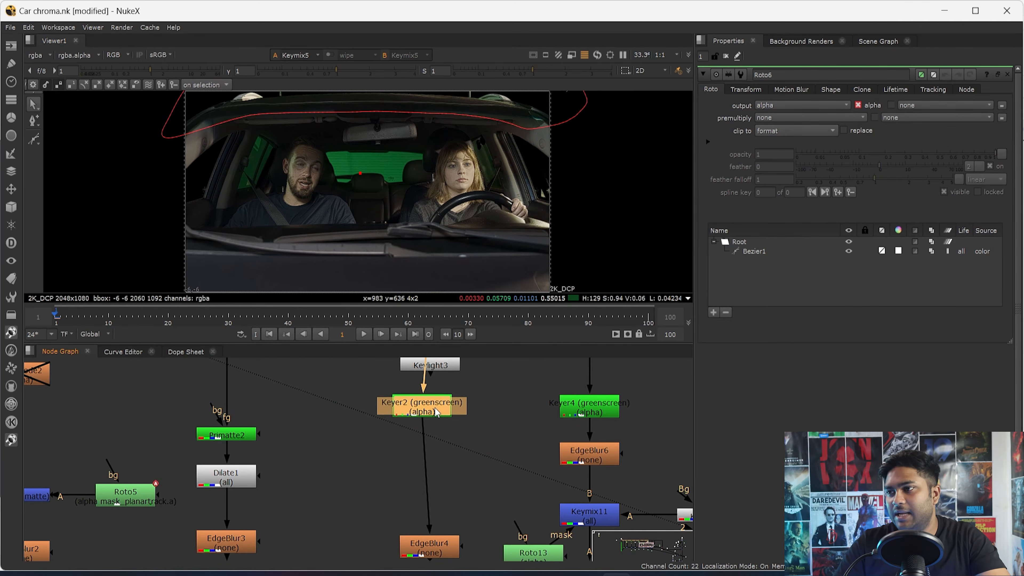
scroll(427, 517, down, 4)
middle_drag(428, 517, 422, 484)
double_click(422, 482)
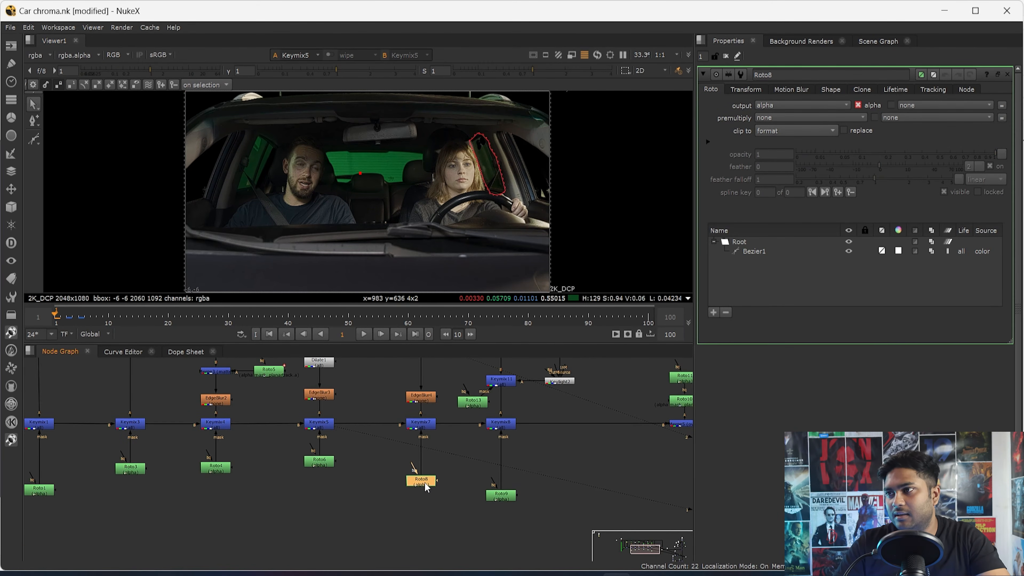
scroll(524, 211, up, 3)
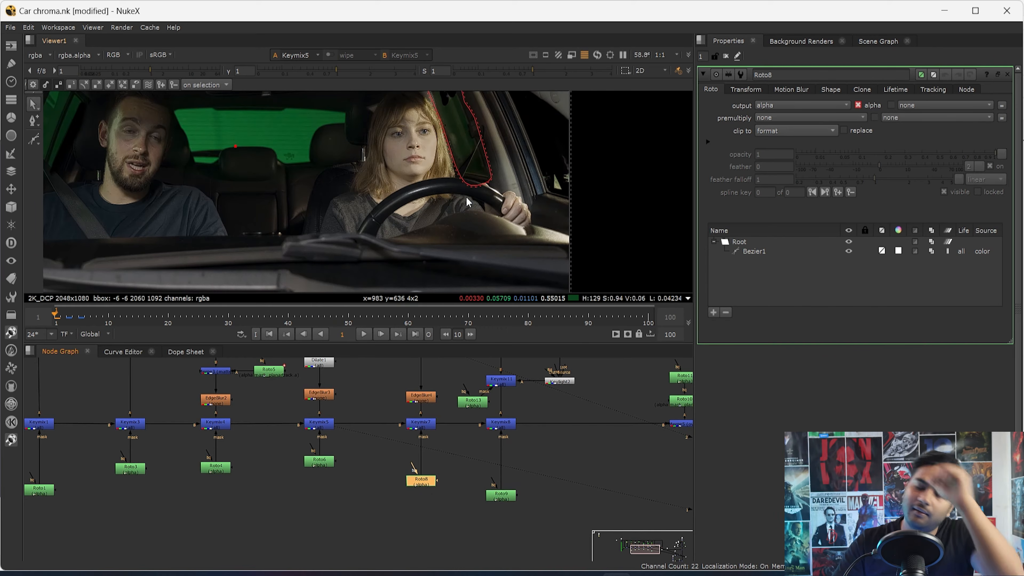
middle_drag(475, 176, 460, 219)
scroll(393, 387, up, 2)
middle_drag(322, 428, 334, 468)
- Inspect Keymix5's alpha and colour up close inside the Roto8 shape beside the woman's hair
drag(342, 458, 244, 519)
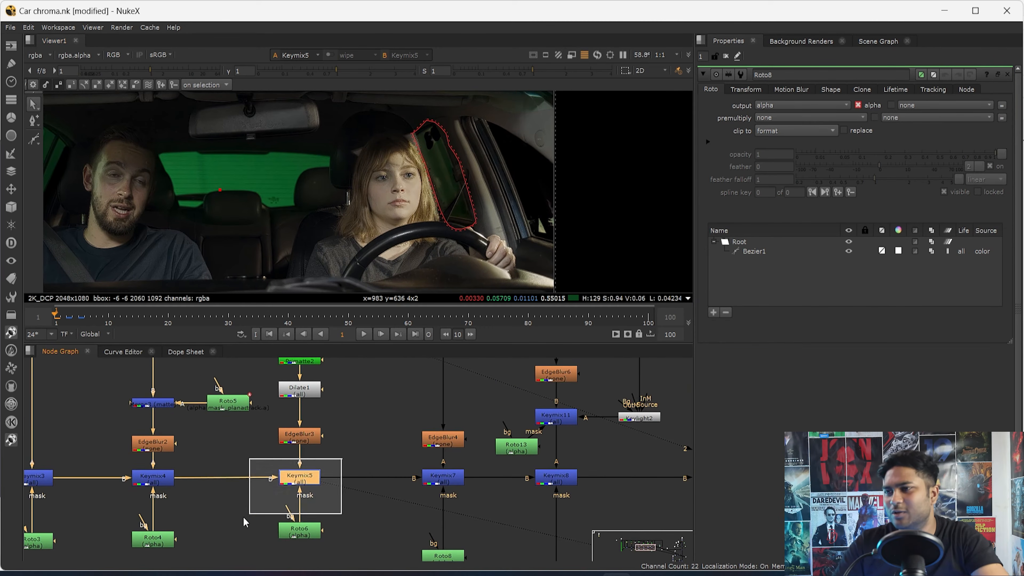
key(a)
scroll(446, 171, up, 3)
key(a)
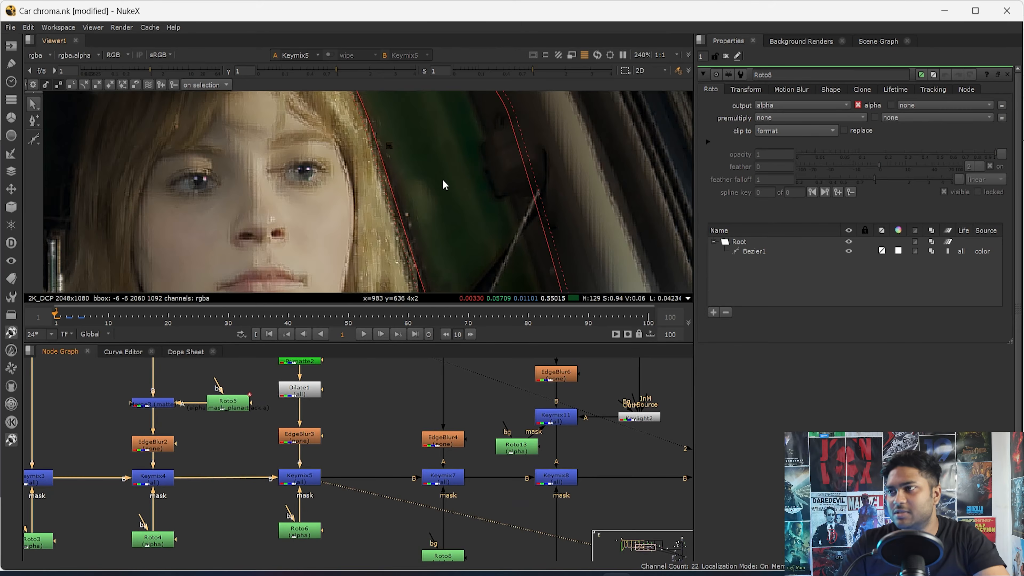
key(f)
scroll(277, 164, up, 4)
middle_drag(277, 160, 333, 139)
drag(347, 126, 220, 259)
scroll(264, 242, down, 3)
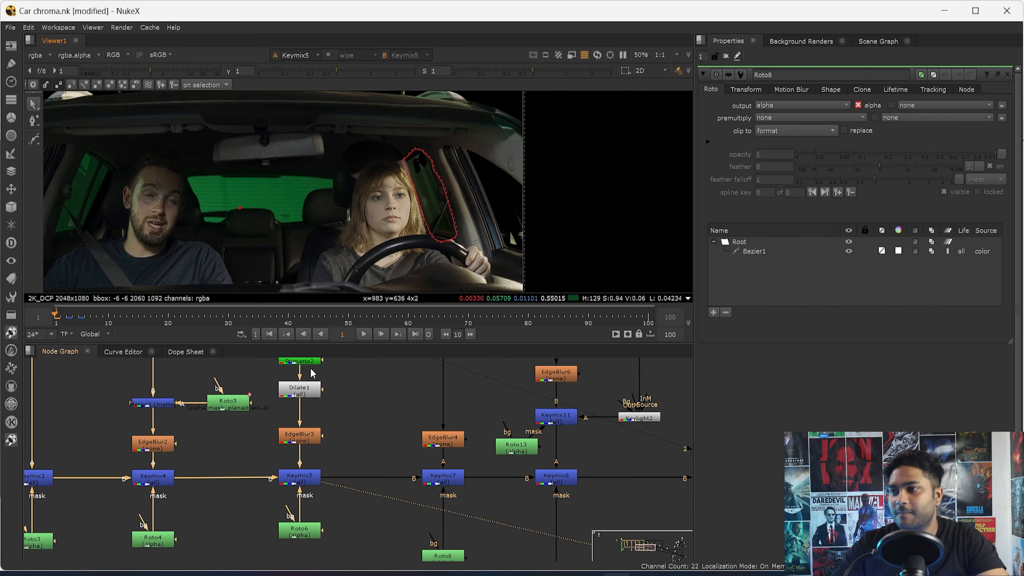
- Go back along the keying branches and view Keyer1's output
scroll(181, 465, down, 5)
scroll(257, 400, up, 6)
middle_drag(305, 453, 424, 456)
scroll(192, 493, down, 4)
scroll(278, 504, up, 4)
middle_drag(277, 503, 410, 505)
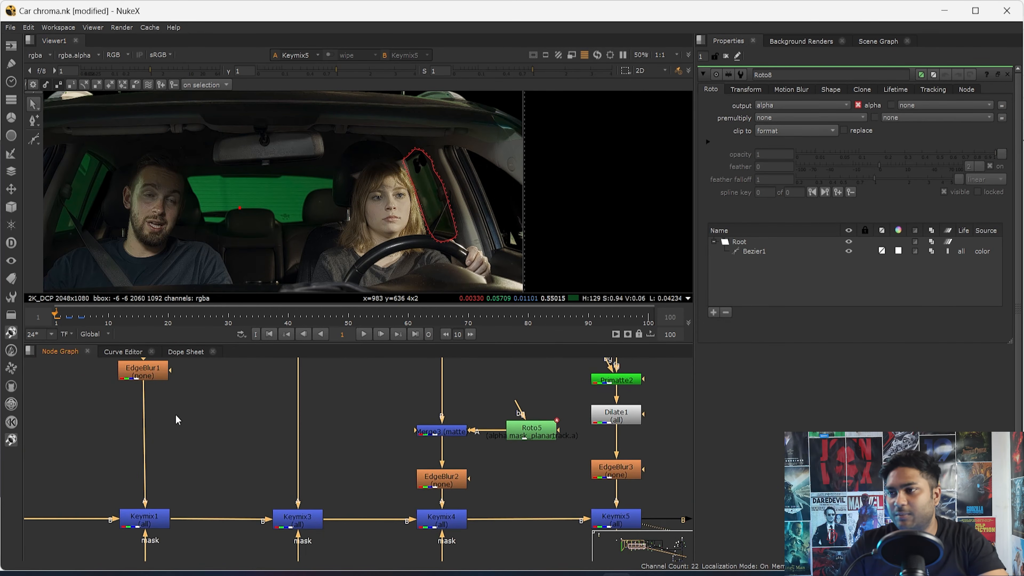
middle_drag(178, 419, 354, 501)
click(327, 390)
key(1)
middle_drag(494, 454, 318, 438)
scroll(319, 439, down, 2)
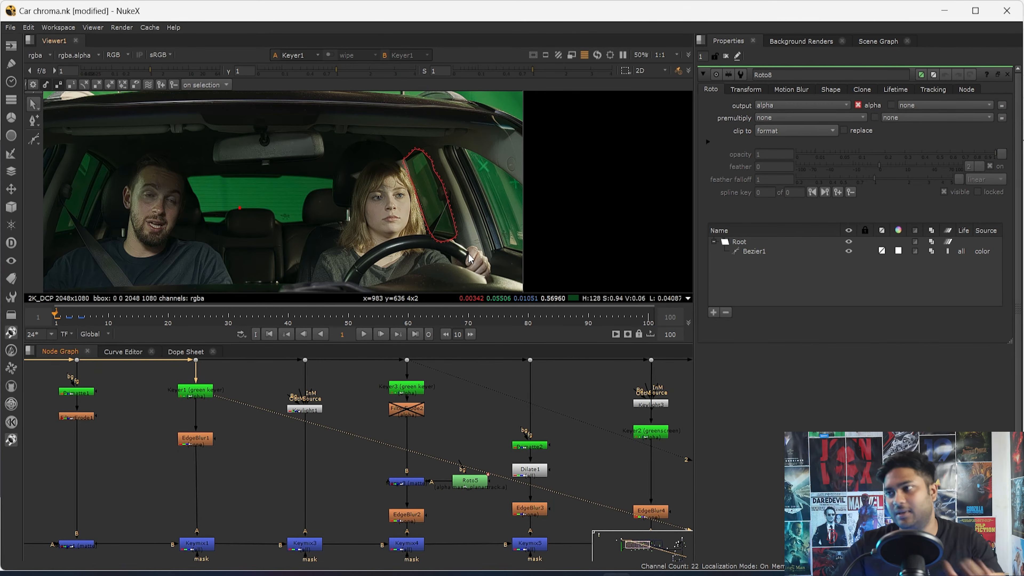
- View Keyer3's output and open Roto6 to show its shape over the full frame
middle_drag(464, 409, 325, 383)
key(1)
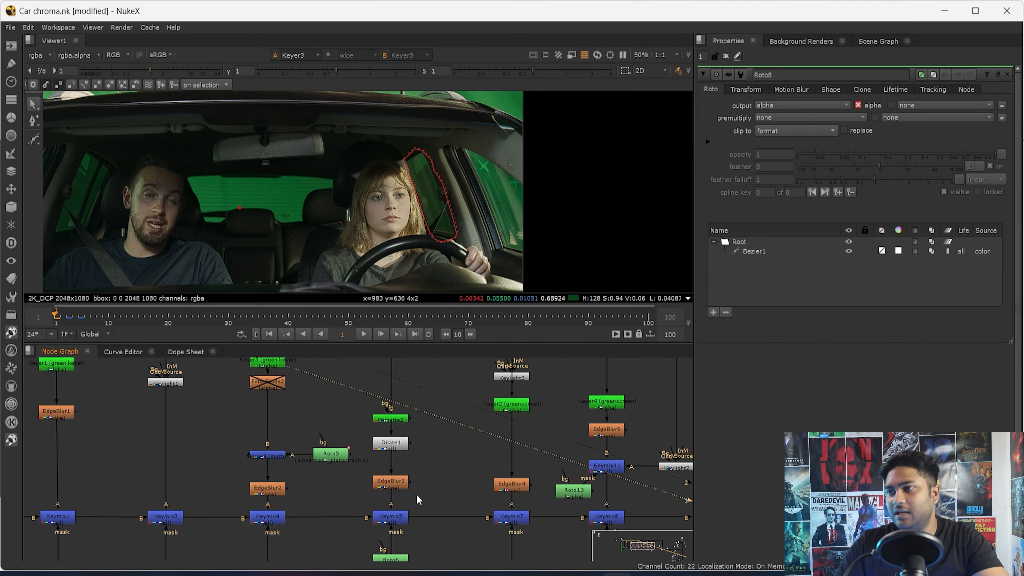
middle_drag(443, 500, 300, 457)
click(245, 519)
double_click(245, 518)
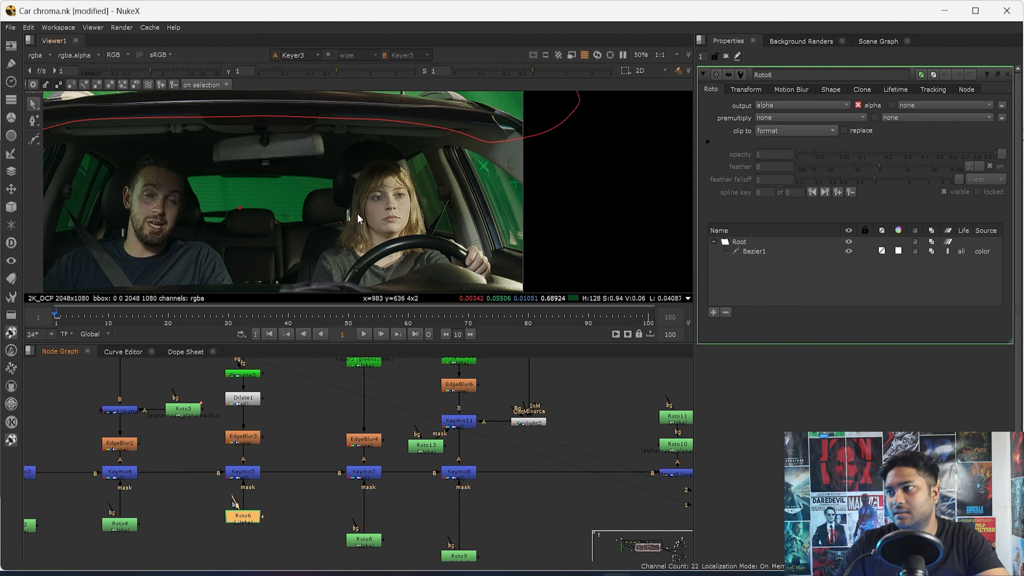
key(f)
- View Keyer4's output and open Roto9 to show its shape around the side window beside the woman
middle_drag(490, 528, 469, 492)
scroll(469, 493, down, 1)
middle_drag(428, 361, 450, 391)
scroll(450, 391, up, 1)
drag(484, 397, 362, 442)
key(1)
click(486, 437)
scroll(525, 498, down, 2)
middle_drag(538, 521, 497, 455)
double_click(449, 511)
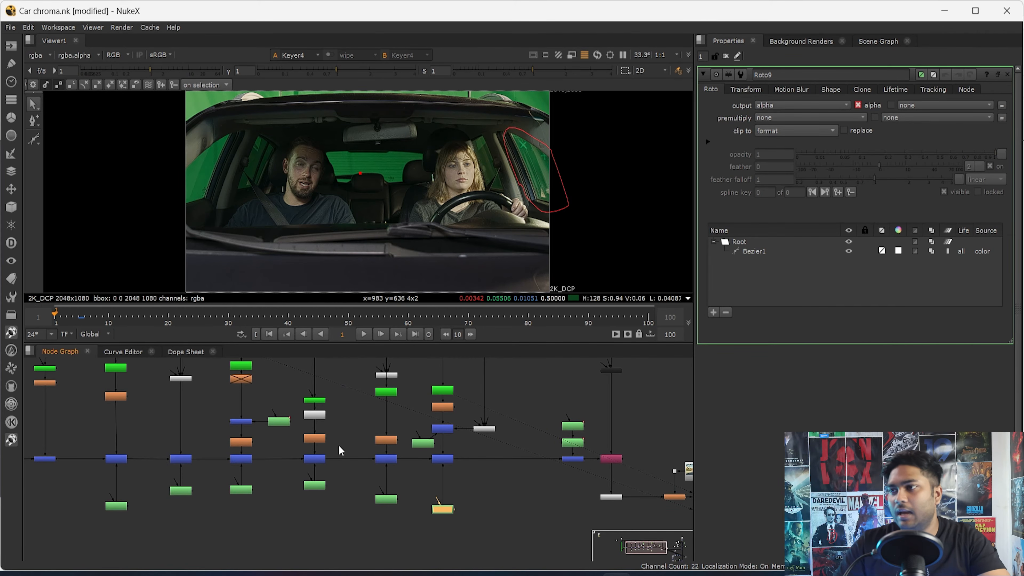
- Open Roto8, Roto6, Roto4 and Roto3 in turn to review which area each roto isolates
double_click(392, 501)
double_click(315, 485)
double_click(241, 490)
double_click(187, 492)
middle_drag(187, 492, 236, 531)
scroll(211, 462, up, 4)
middle_drag(210, 462, 310, 471)
scroll(276, 446, down, 1)
scroll(353, 410, up, 1)
drag(382, 391, 324, 431)
middle_drag(341, 534, 326, 410)
click(334, 493)
scroll(334, 445, down, 4)
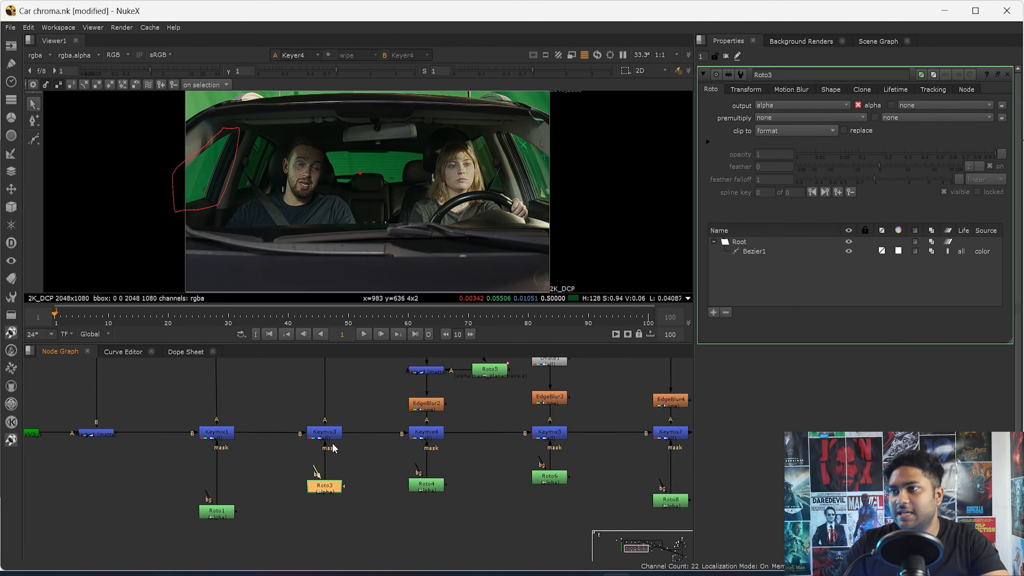
- View the original plate at Dot6 and examine the side window beside the man inside the Roto3 shape
middle_drag(339, 362, 329, 471)
click(316, 445)
key(1)
key(a)
scroll(208, 167, up, 5)
key(a)
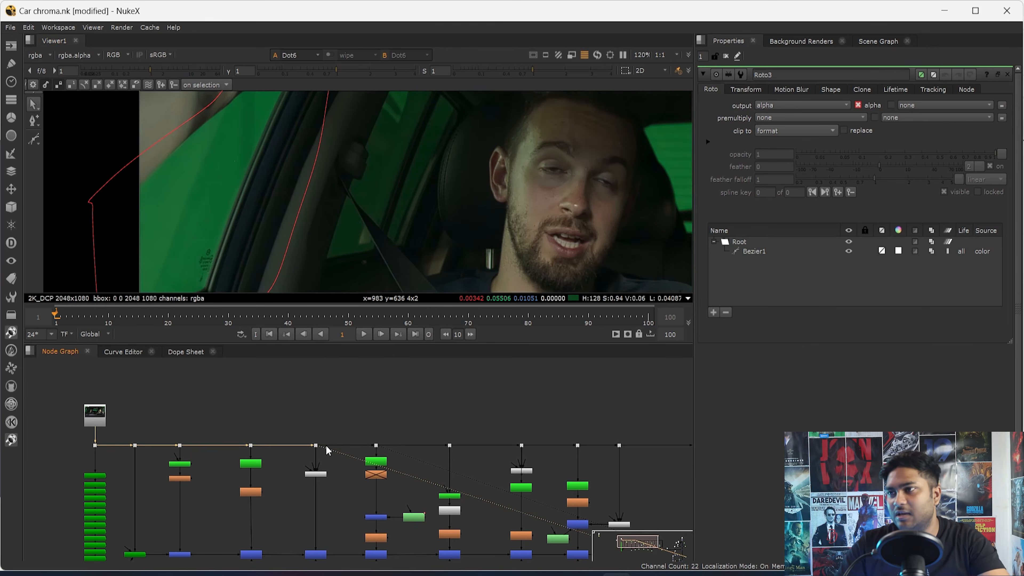
- View Keylight1 and sample a small pixel region on the edge of the man's side window
scroll(327, 451, up, 3)
click(316, 475)
key(1)
scroll(245, 199, up, 12)
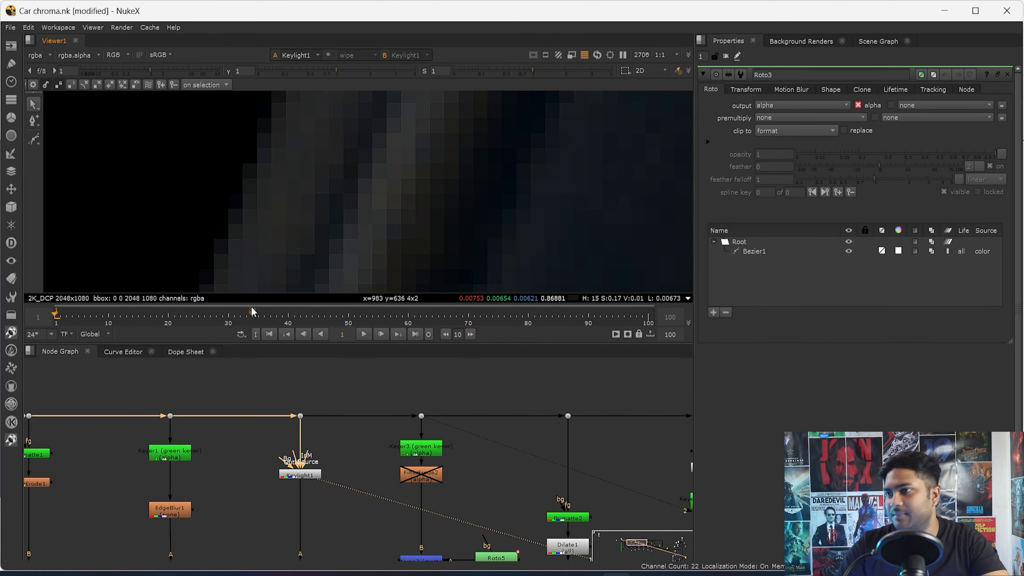
ctrl+shift+drag(243, 118, 285, 194)
drag(313, 397, 279, 417)
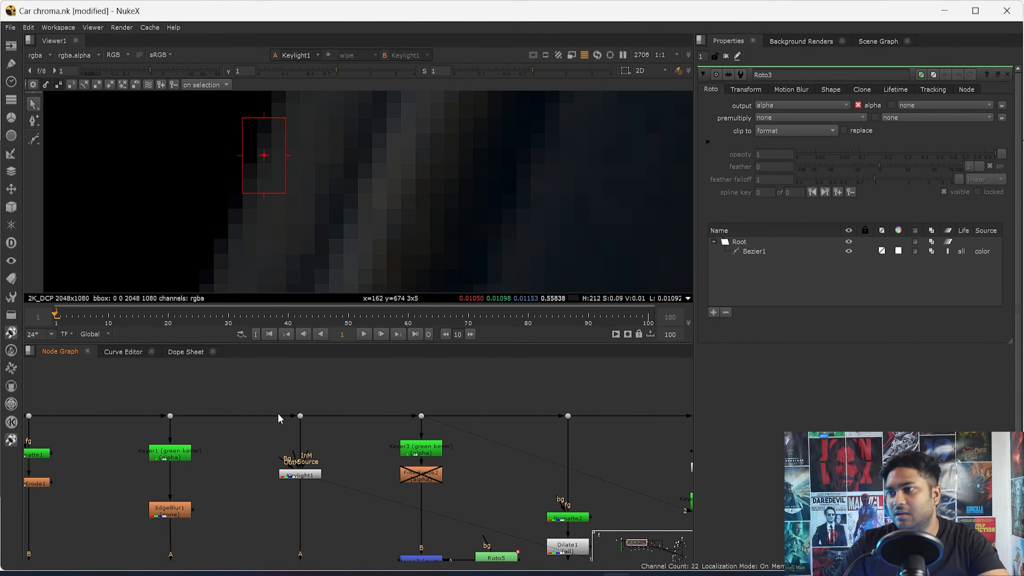
- Check the sampled window edge against the original plate at Dot6
key(1)
scroll(270, 186, up, 2)
drag(343, 445, 241, 526)
key(1)
key(1)
scroll(298, 233, down, 3)
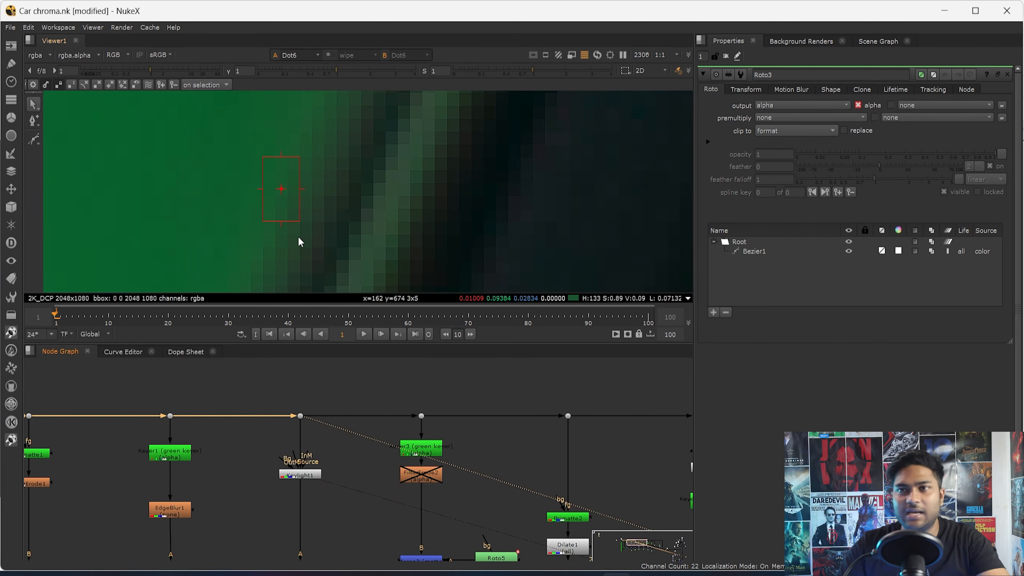
- Enlarge the viewer and toggle Keylight1 off and on to compare the window frame's green spill with the plate
key(space)
key(f)
scroll(347, 269, up, 5)
middle_drag(73, 308, 283, 296)
scroll(284, 296, up, 2)
scroll(283, 296, up, 4)
key(d)
key(d)
key(d)
key(d)
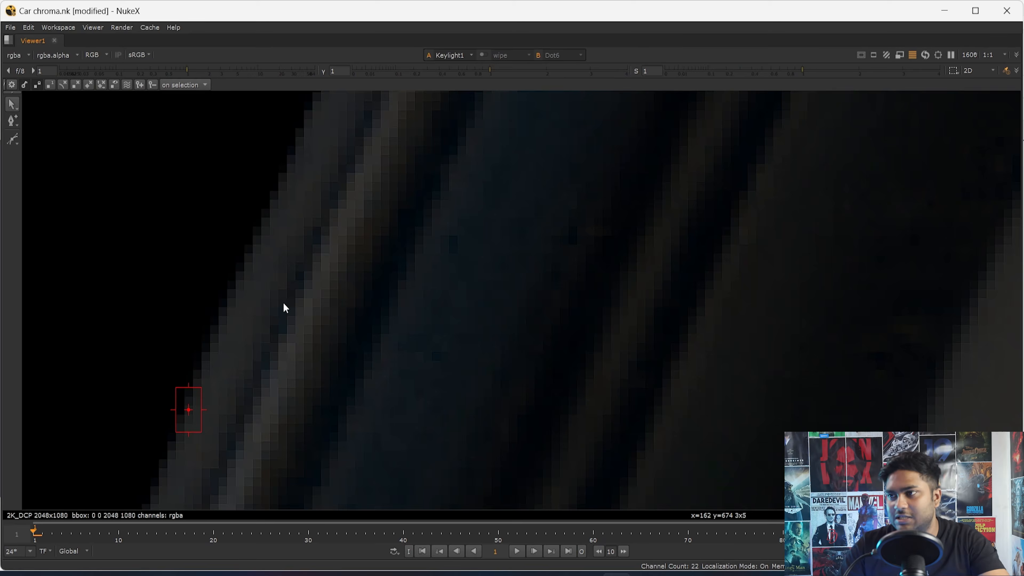
scroll(246, 330, down, 3)
key(d)
- Compare the whole side window beside the man with Keylight1 toggled off and on
key(d)
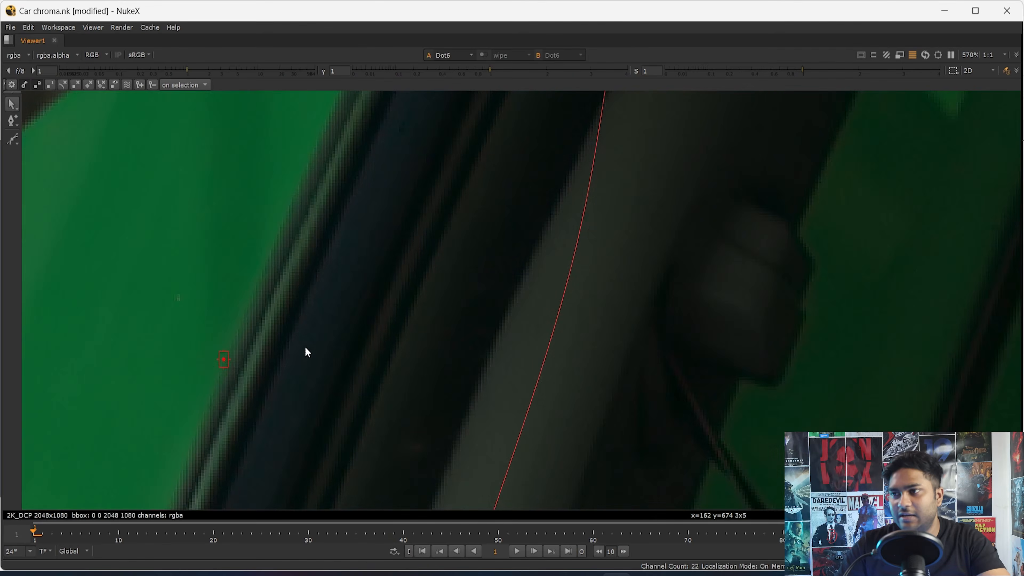
middle_drag(306, 348, 443, 340)
key(d)
key(d)
scroll(180, 255, down, 5)
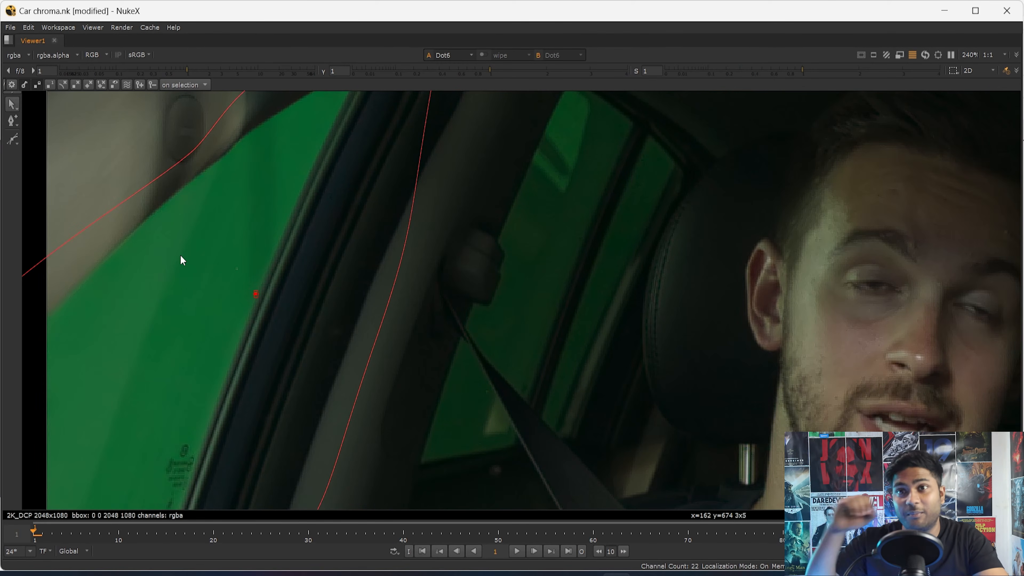
key(d)
key(d)
- Examine the window frame's upper and lower edges with and without Keylight1, and fit the whole frame in view
key(d)
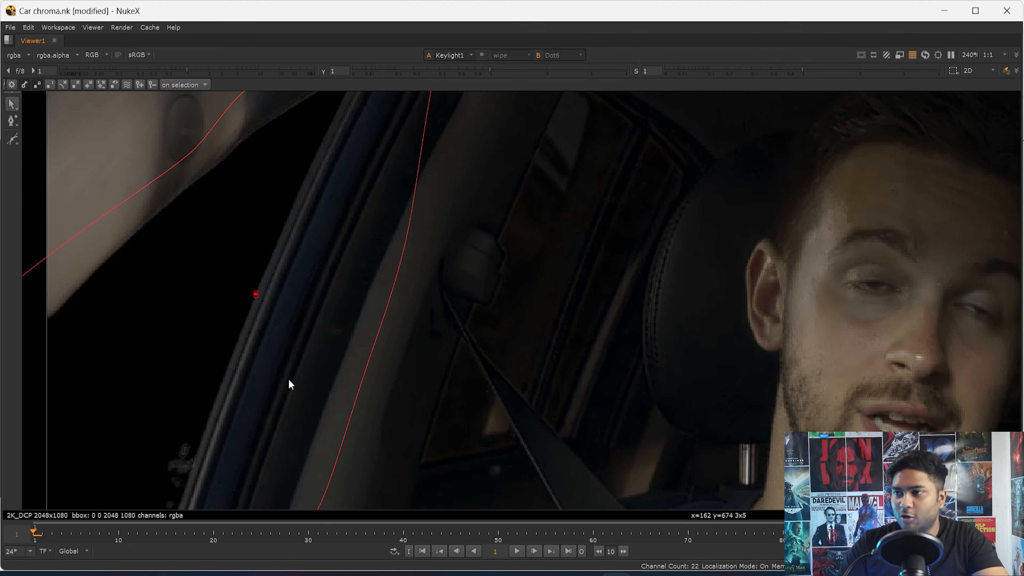
key(d)
middle_drag(288, 379, 310, 278)
key(d)
key(d)
middle_drag(312, 143, 249, 327)
key(d)
key(d)
scroll(292, 226, up, 4)
key(d)
key(d)
key(d)
key(d)
key(f)
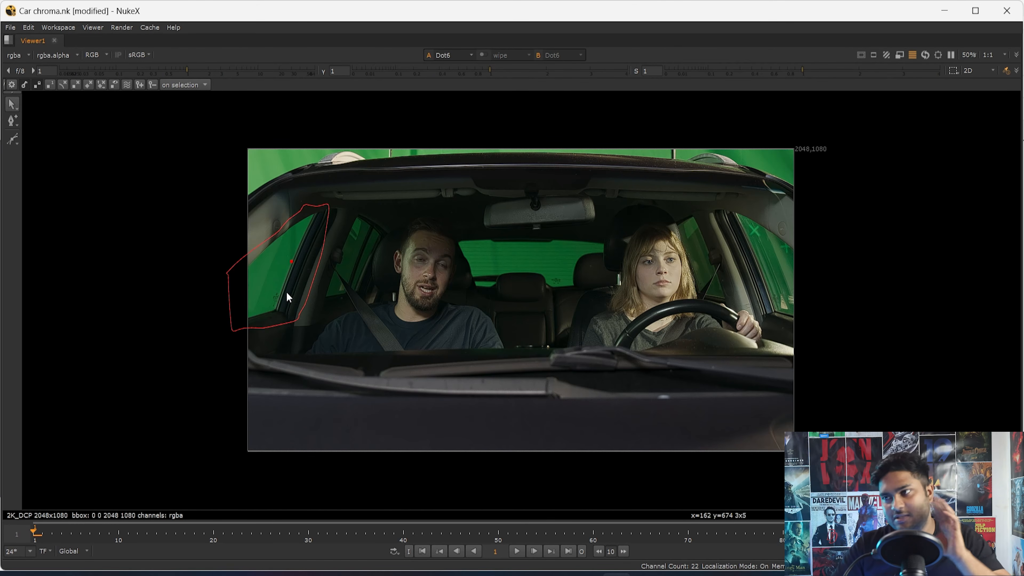
- Restore the full workspace and view Keylight1 followed by the Keymix3 result
key(space)
click(337, 470)
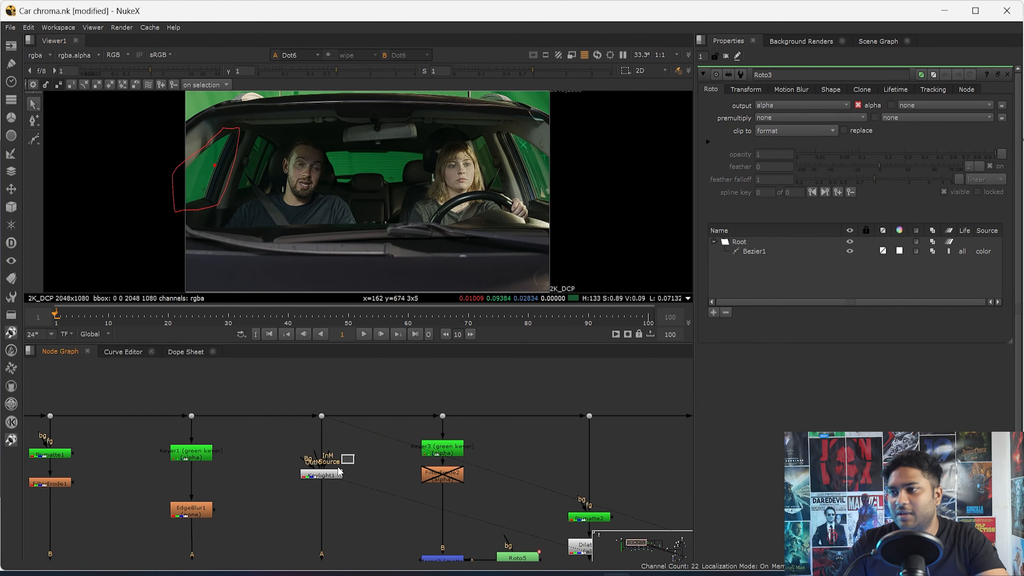
key(1)
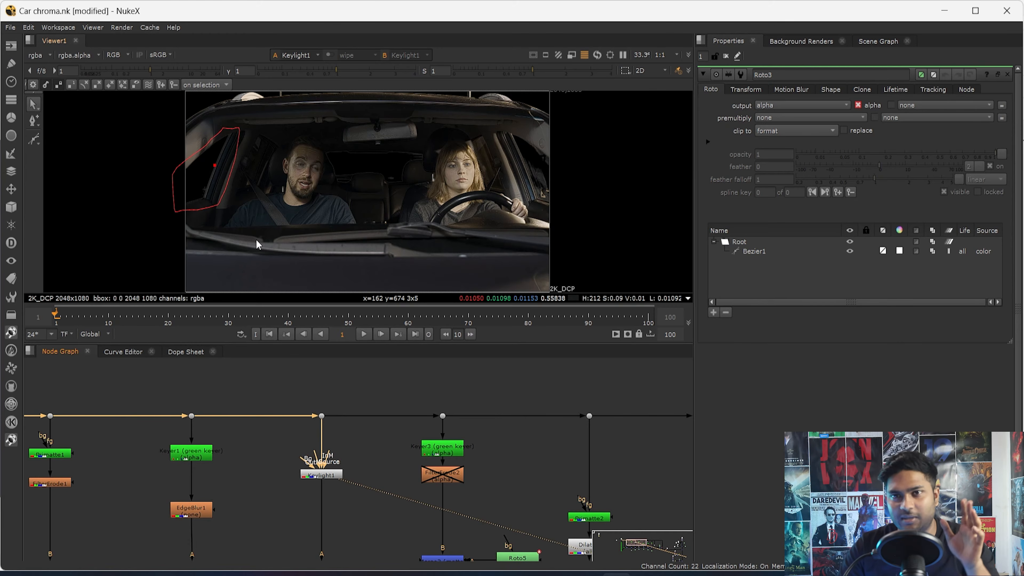
click(337, 475)
scroll(351, 518, down, 3)
middle_drag(360, 529, 343, 453)
click(321, 491)
key(1)
middle_drag(578, 491, 259, 490)
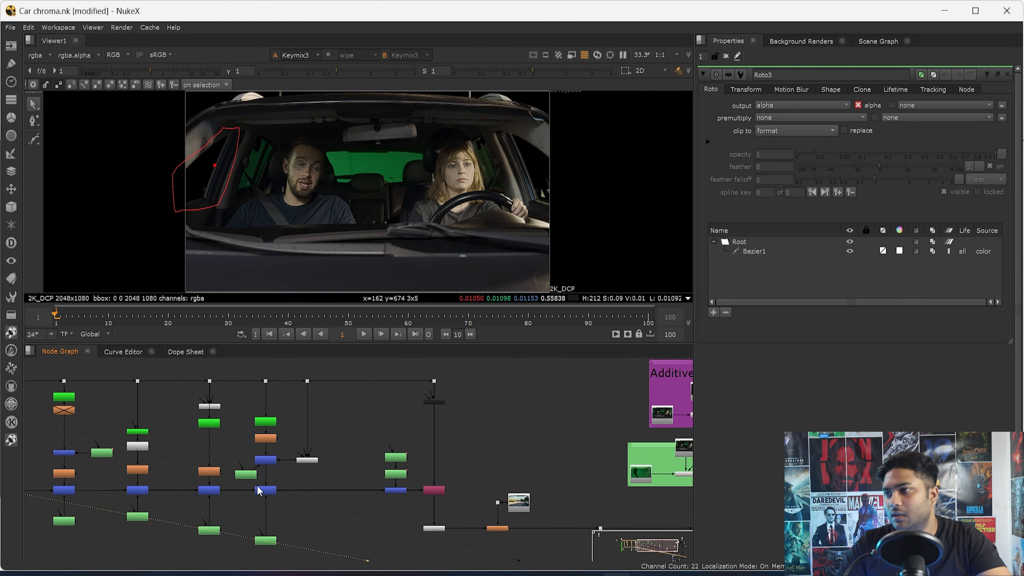
- Open Roto9 and examine Keyer4's alpha in the side window beside the woman
click(273, 543)
scroll(542, 233, up, 4)
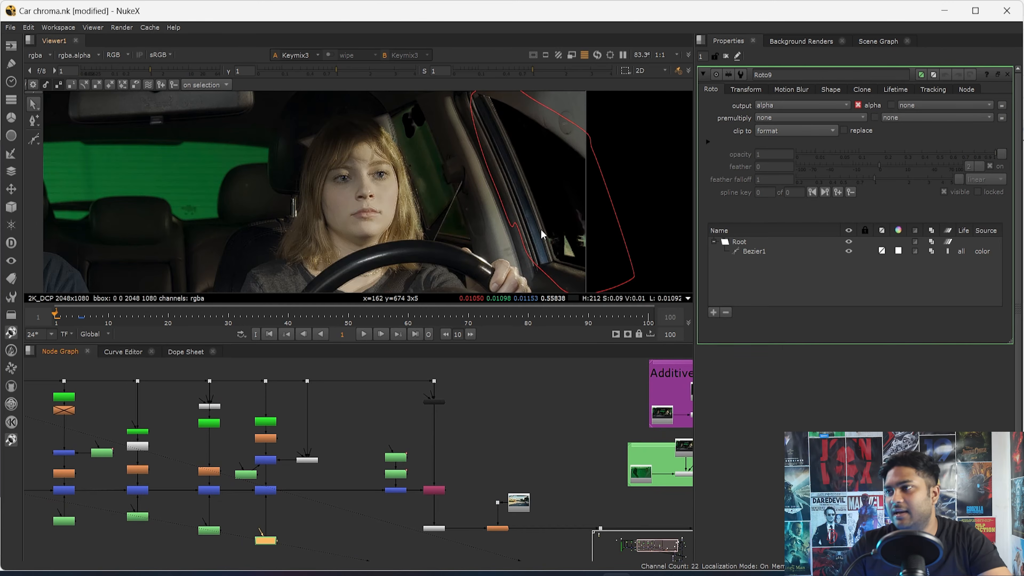
scroll(261, 480, up, 3)
click(275, 388)
key(1)
key(a)
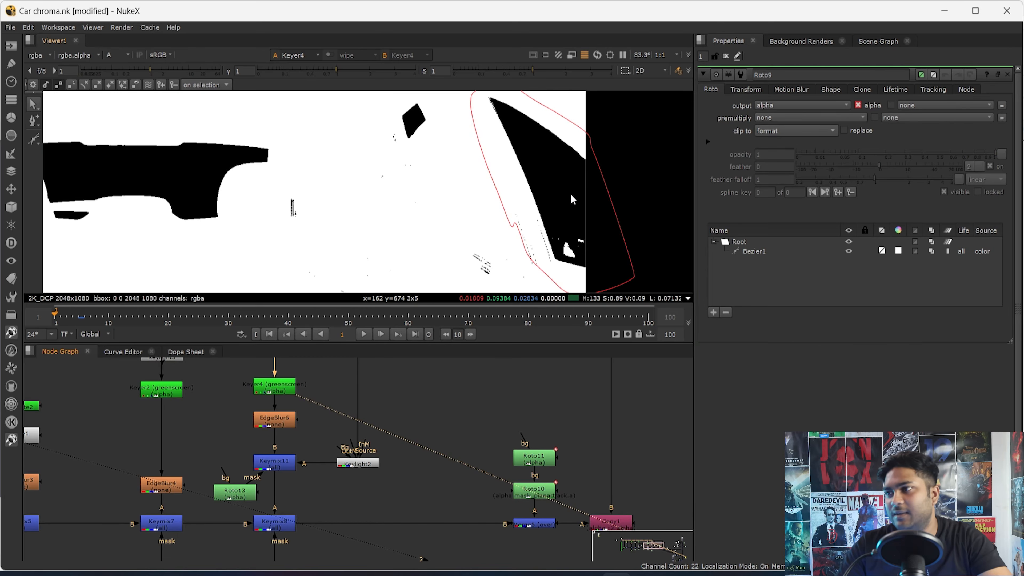
- Inspect Keylight2's alpha with the Roto13 shape, and view the combined Keymix11 matte with its settings open
click(379, 467)
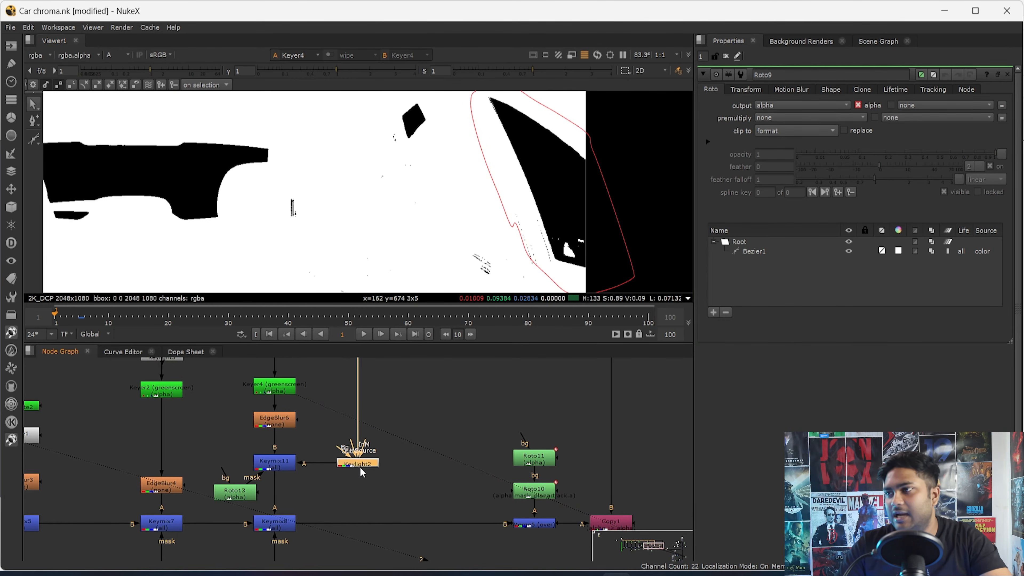
key(1)
click(238, 494)
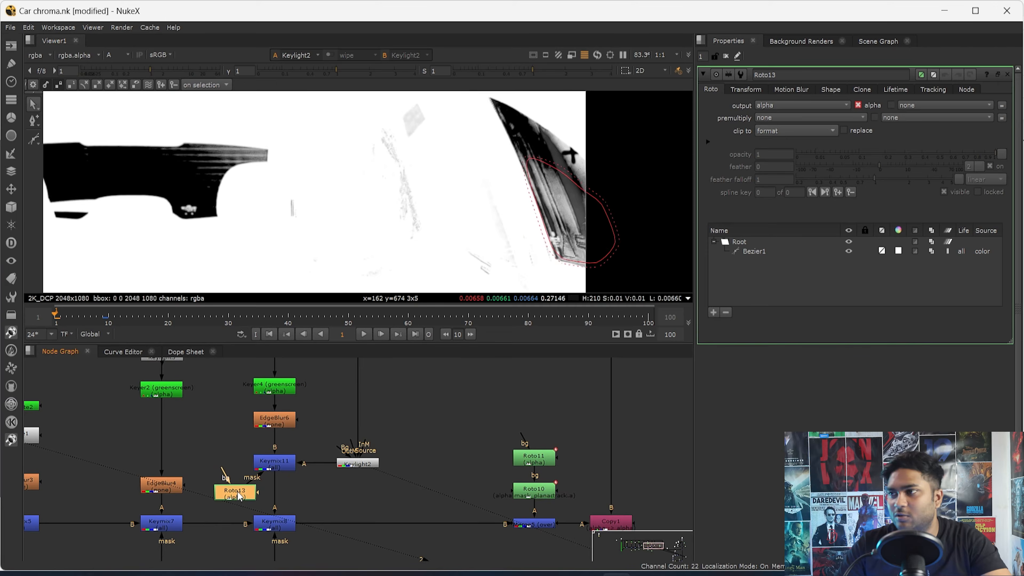
key(1)
click(276, 468)
key(1)
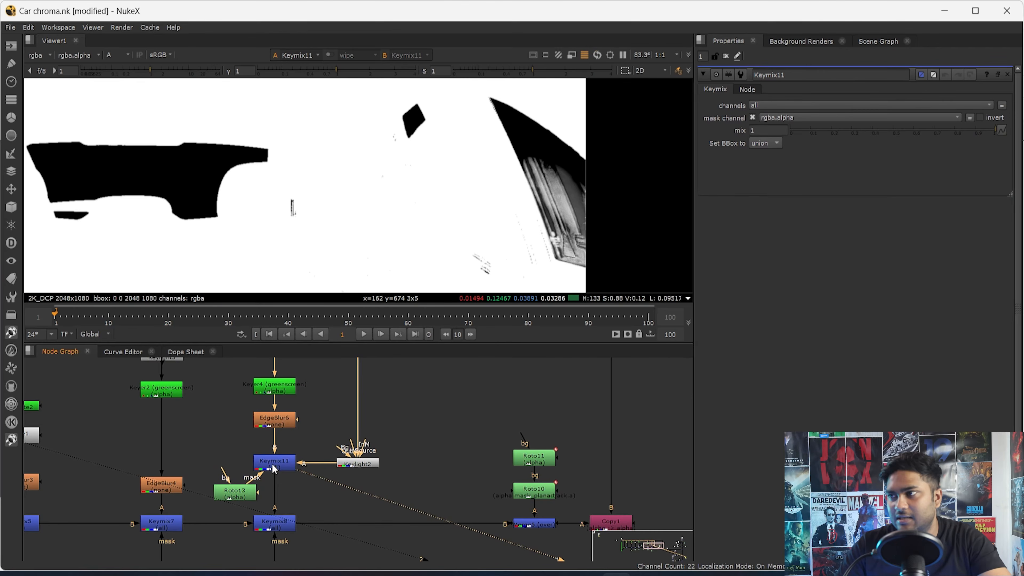
- Examine Keymix11's alpha up close in the side window, and return to the full frame in color
scroll(592, 237, up, 5)
middle_drag(583, 243, 523, 204)
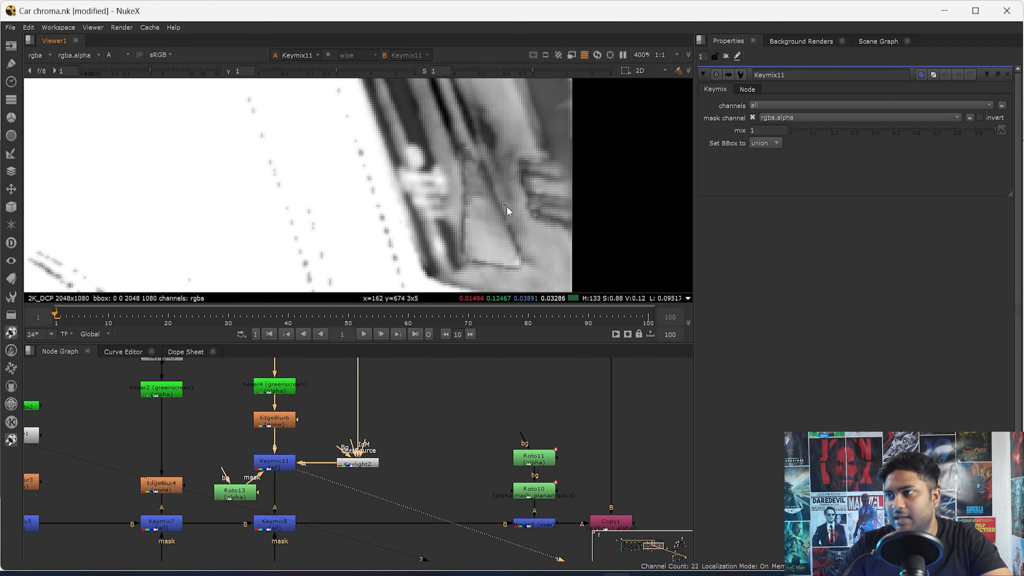
key(a)
scroll(511, 221, down, 8)
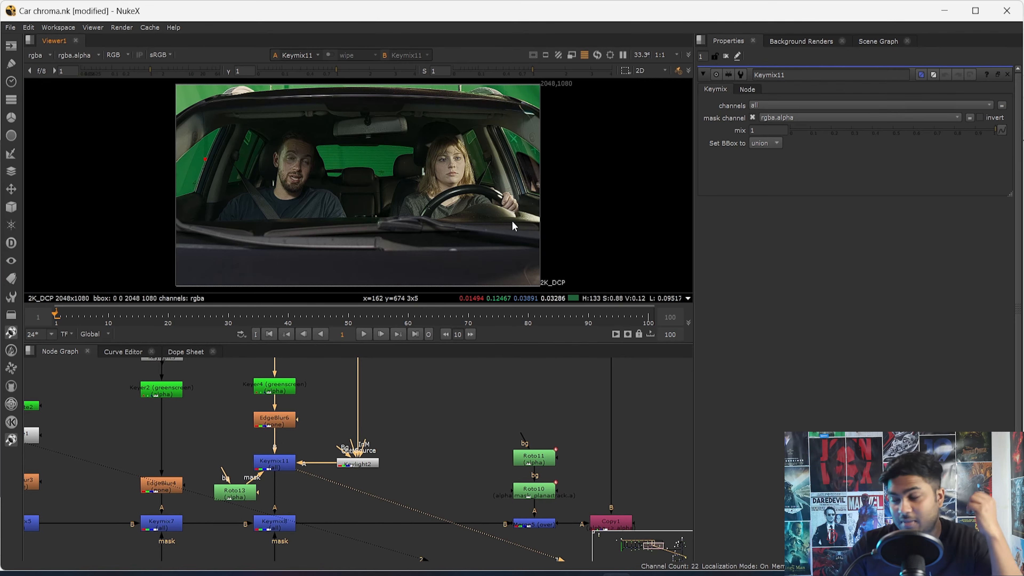
- Open Roto9, and view the Merge5 result in color and alpha
drag(249, 487, 237, 458)
middle_drag(328, 555, 305, 450)
double_click(299, 455)
click(300, 449)
key(1)
click(252, 482)
middle_drag(491, 449, 350, 468)
drag(431, 446, 332, 491)
key(1)
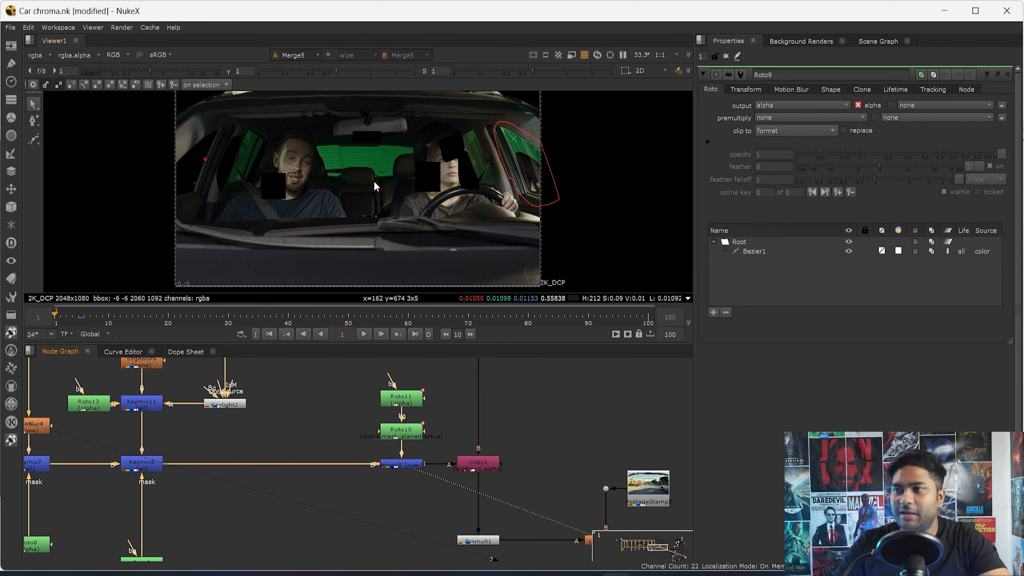
key(a)
- Open the Roto11 and Roto10 shapes, and compare them against the Merge5 result in alpha and color
double_click(402, 401)
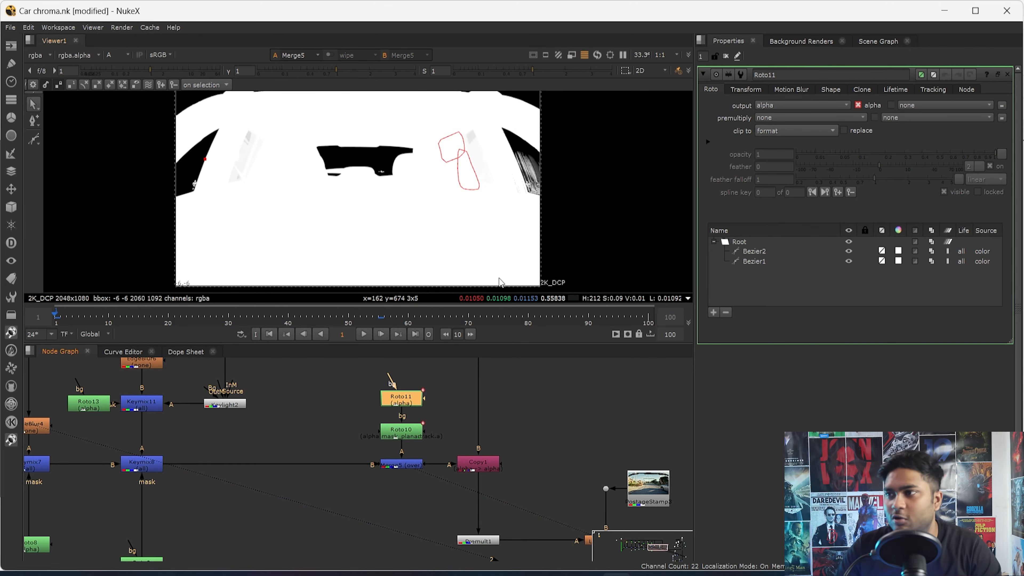
double_click(415, 439)
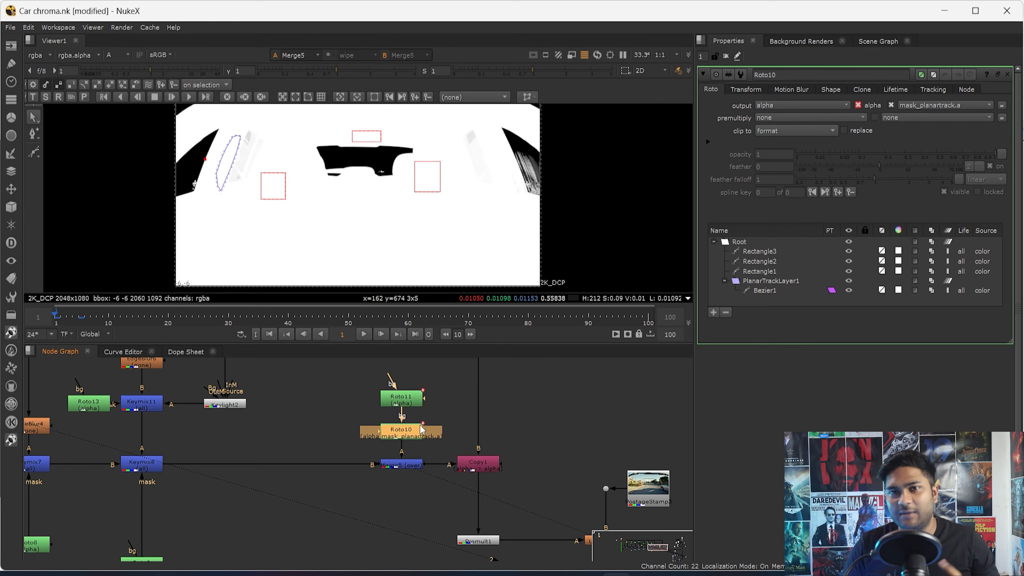
scroll(390, 503, up, 2)
click(389, 480)
key(a)
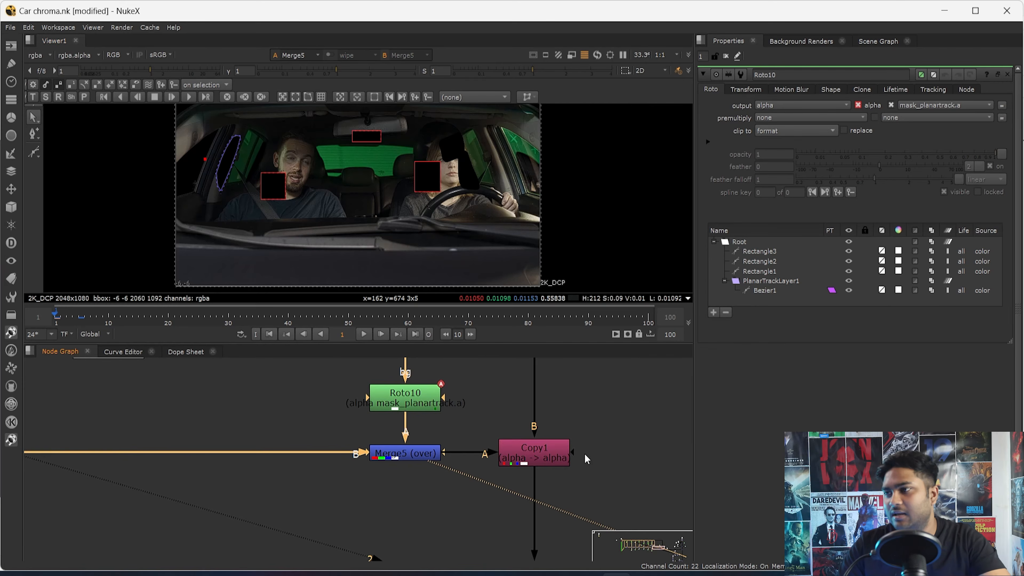
middle_drag(586, 459, 432, 415)
scroll(415, 173, up, 1)
key(a)
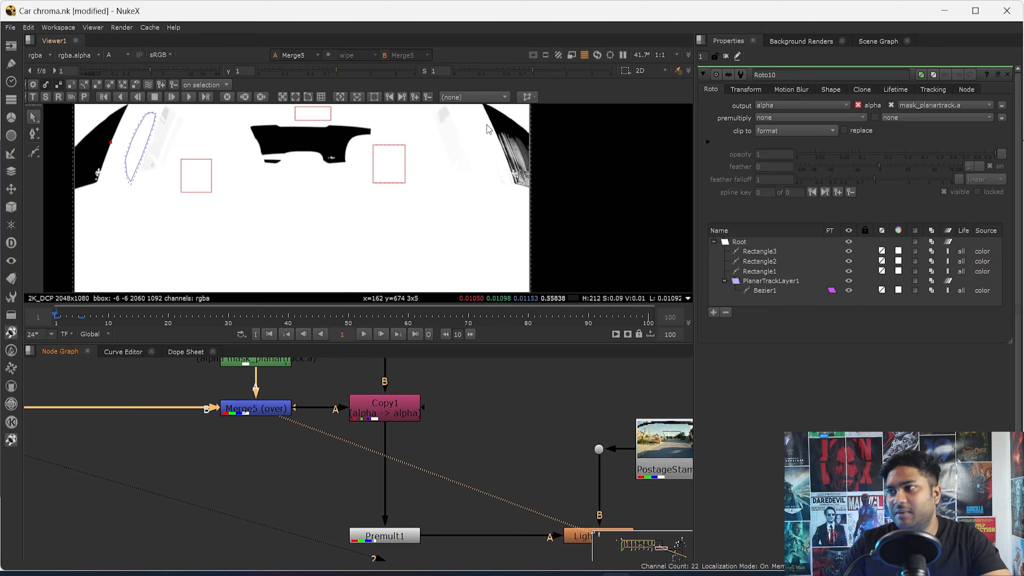
key(a)
- View the Copy1 result, and open bm_Despill to view the despilled plate with its settings
scroll(467, 233, down, 2)
double_click(387, 407)
key(1)
scroll(464, 464, down, 4)
scroll(372, 445, up, 6)
double_click(371, 445)
key(1)
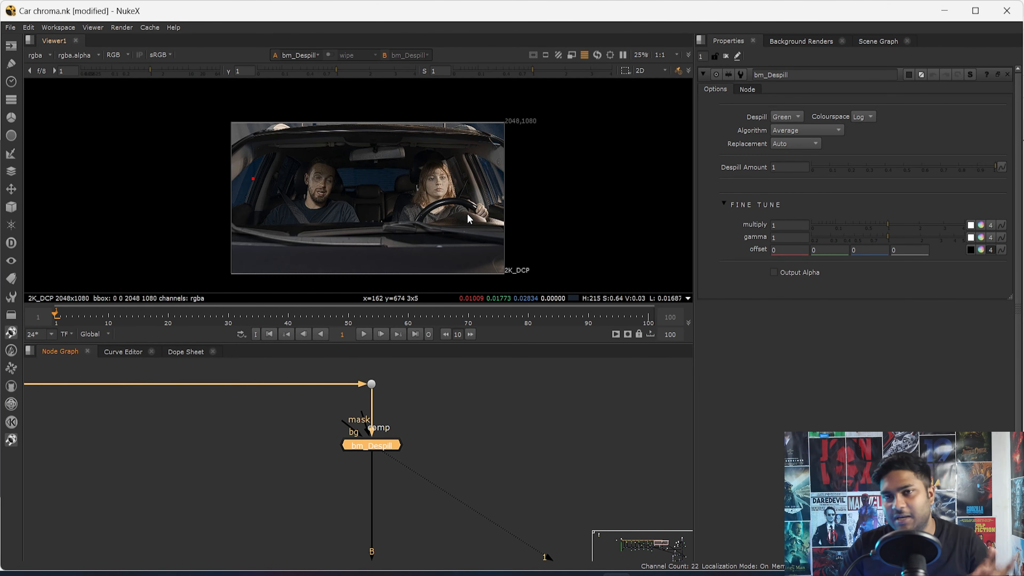
- Follow the despilled plate down through Copy1, and view the Premult1 result
drag(430, 383, 251, 533)
click(470, 442)
scroll(411, 508, down, 1)
middle_drag(409, 510, 402, 358)
drag(414, 416, 314, 520)
key(1)
click(372, 523)
middle_drag(372, 522, 366, 462)
drag(434, 401, 390, 429)
drag(430, 473, 308, 524)
key(1)
scroll(387, 220, up, 2)
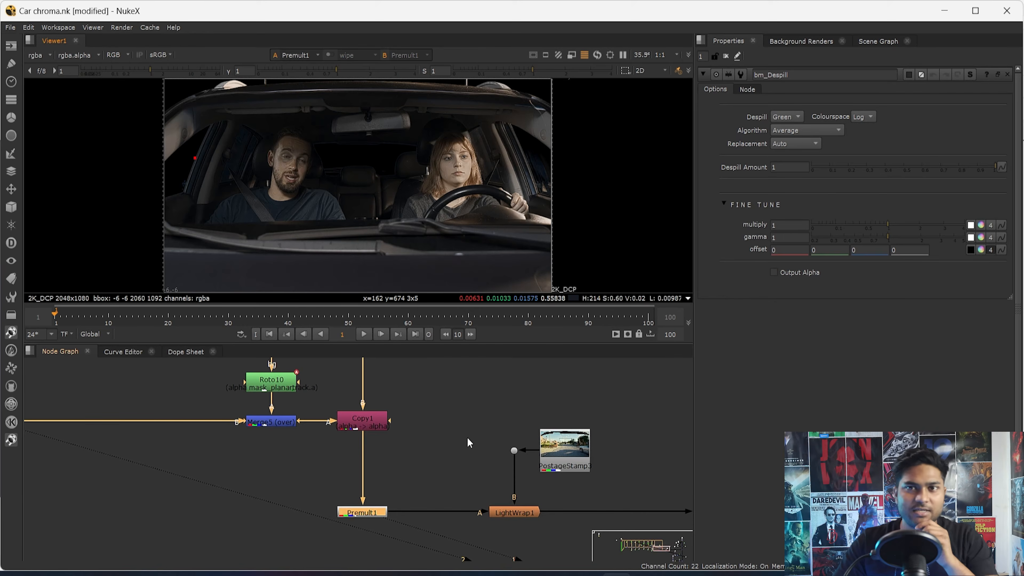
- View the background branch at Dot11 below Keymix6, and examine its rear window area up close
scroll(485, 450, down, 3)
middle_drag(502, 450, 331, 501)
middle_drag(557, 438, 391, 460)
scroll(500, 509, up, 3)
middle_drag(499, 509, 447, 449)
drag(449, 453, 344, 498)
key(1)
scroll(311, 157, up, 3)
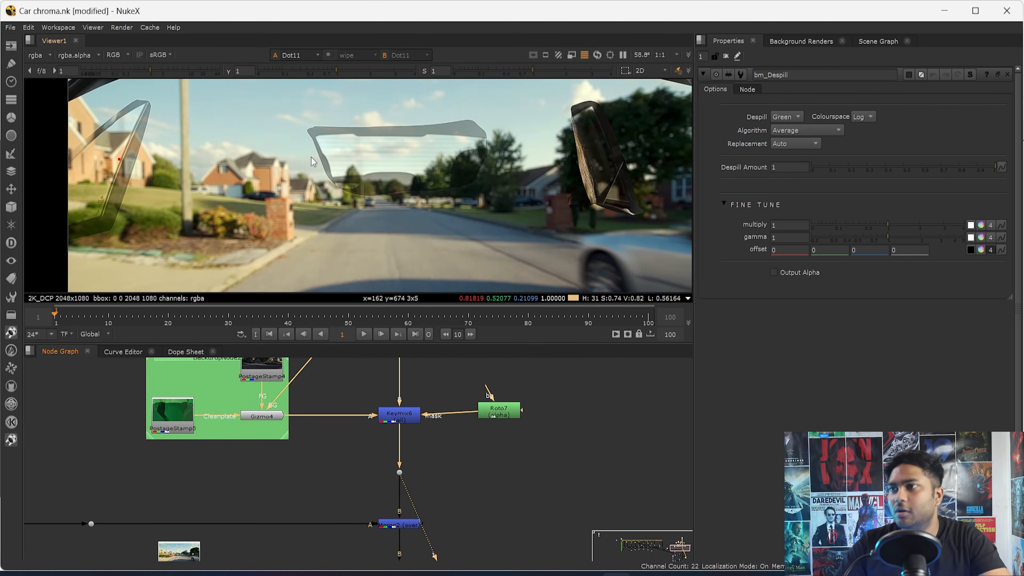
scroll(313, 161, up, 8)
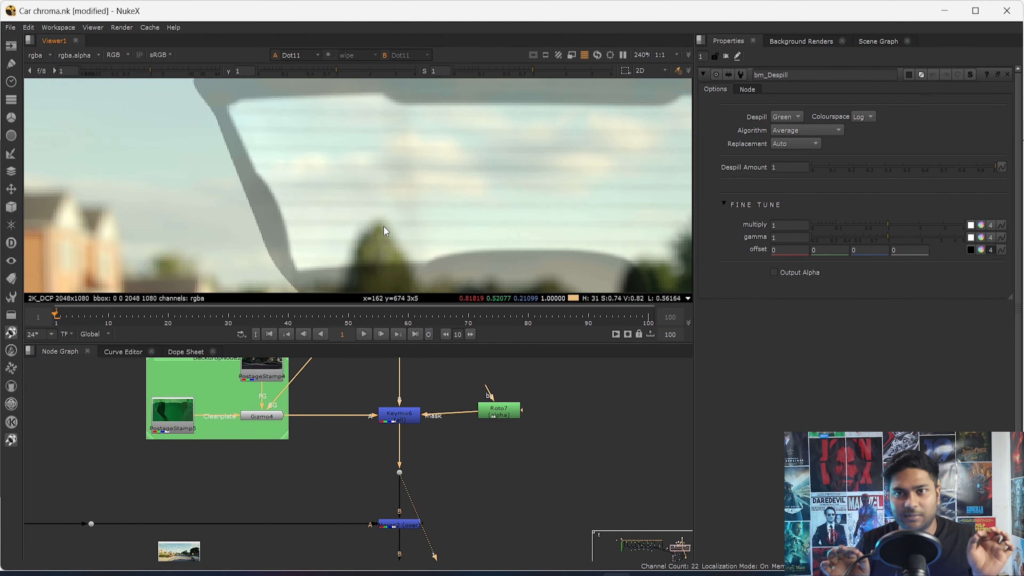
- View the Merge2 composite, and examine the rear window and seat edges up close
drag(468, 495, 355, 553)
key(1)
scroll(267, 226, down, 1)
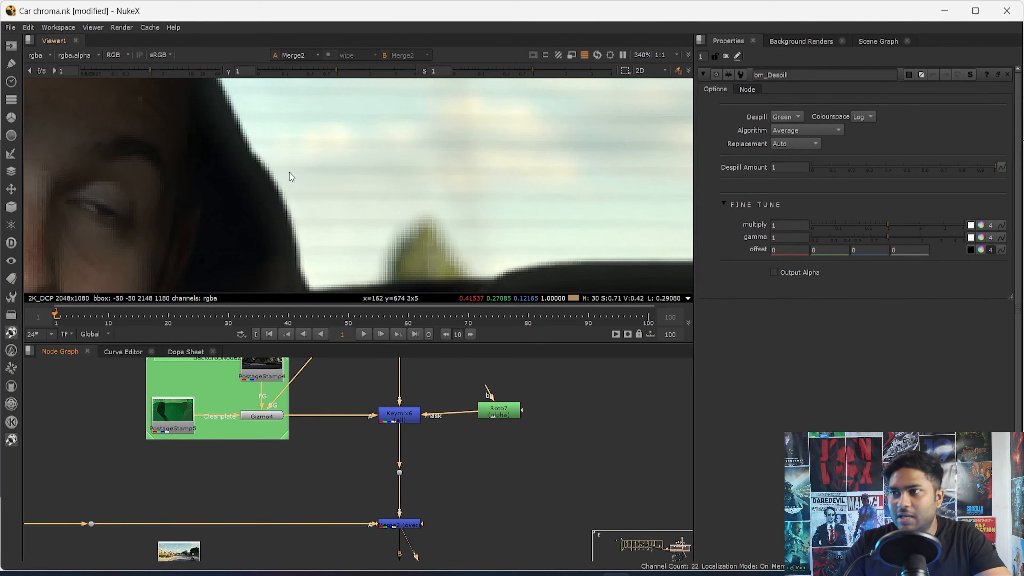
scroll(350, 192, down, 2)
scroll(395, 215, up, 4)
drag(560, 185, 401, 257)
- Select LightWrap1, and compare the rear headrest edge up close with the node disabled and enabled
middle_drag(219, 499, 477, 471)
middle_drag(152, 487, 286, 449)
scroll(285, 449, up, 4)
drag(353, 441, 184, 503)
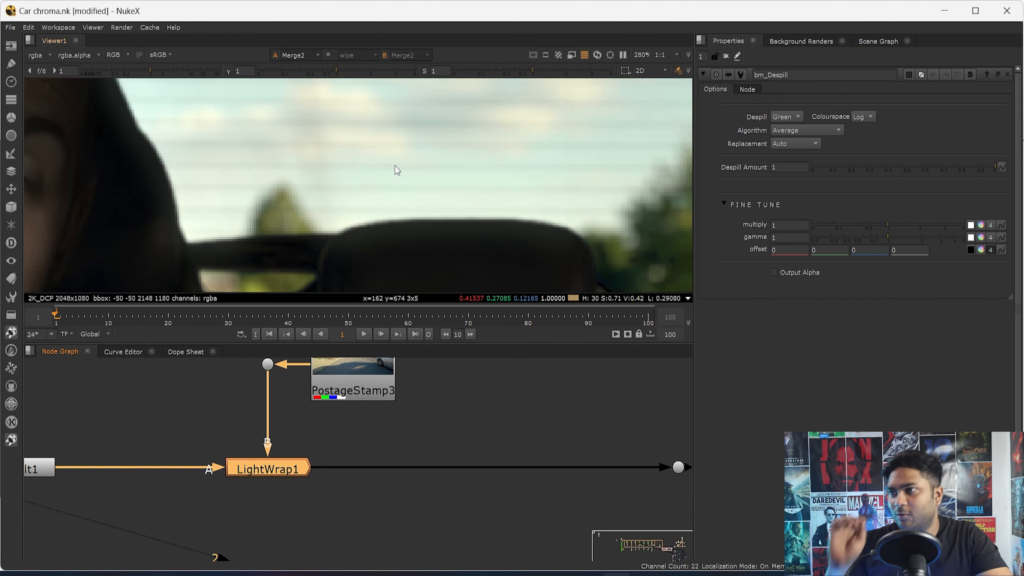
key(d)
scroll(401, 224, up, 3)
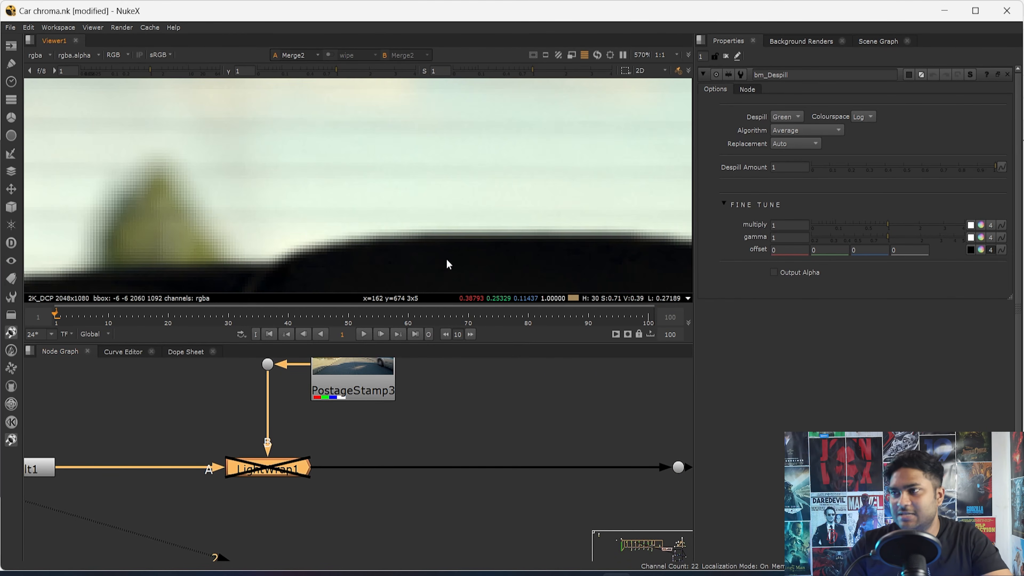
middle_drag(451, 233, 418, 126)
key(d)
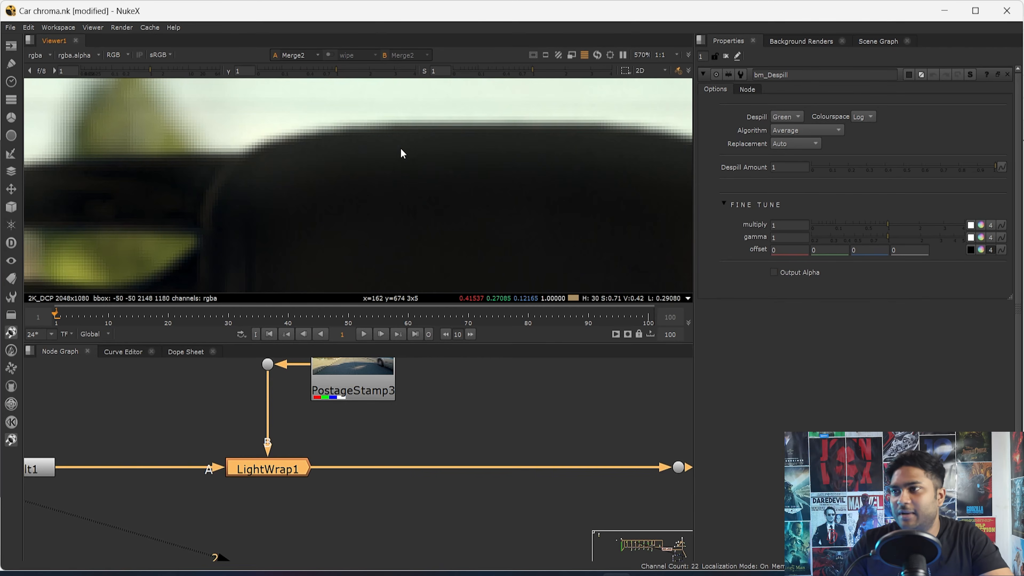
- Toggle LightWrap1 repeatedly to compare its effect across the whole rear window at a wider framing
key(d)
key(d)
scroll(304, 224, down, 3)
key(d)
key(d)
key(d)
key(d)
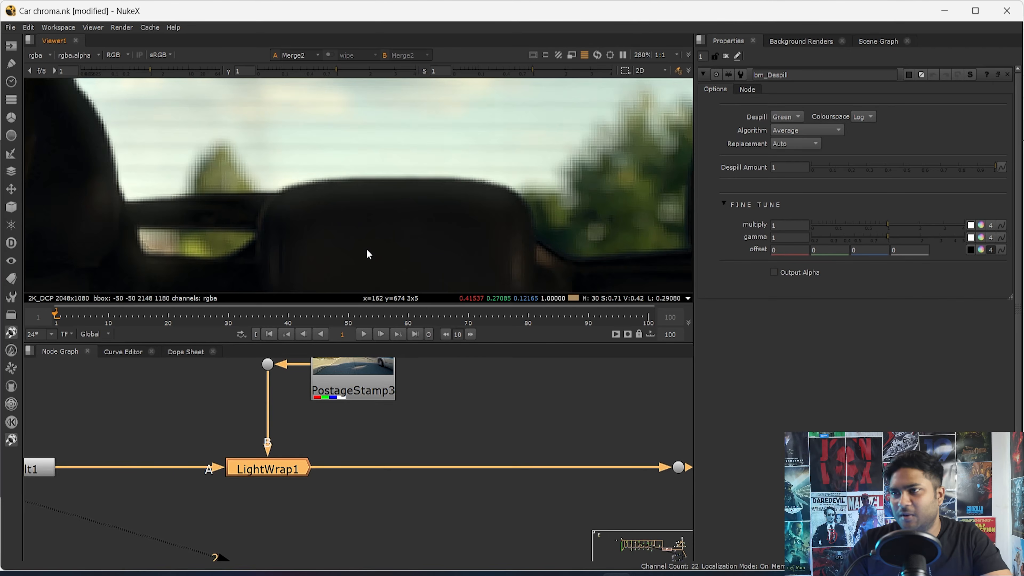
scroll(366, 250, down, 1)
key(d)
key(d)
- Open the LightWrap1 settings, and inspect its Premult1 input and its intensity and wrap options
double_click(279, 469)
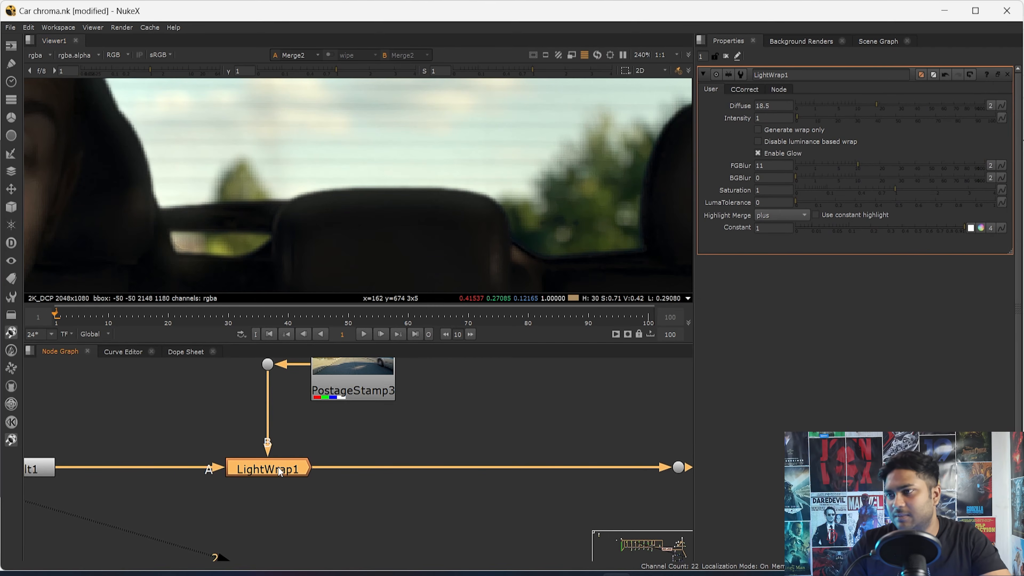
scroll(456, 483, down, 5)
click(430, 442)
scroll(366, 485, up, 4)
click(173, 476)
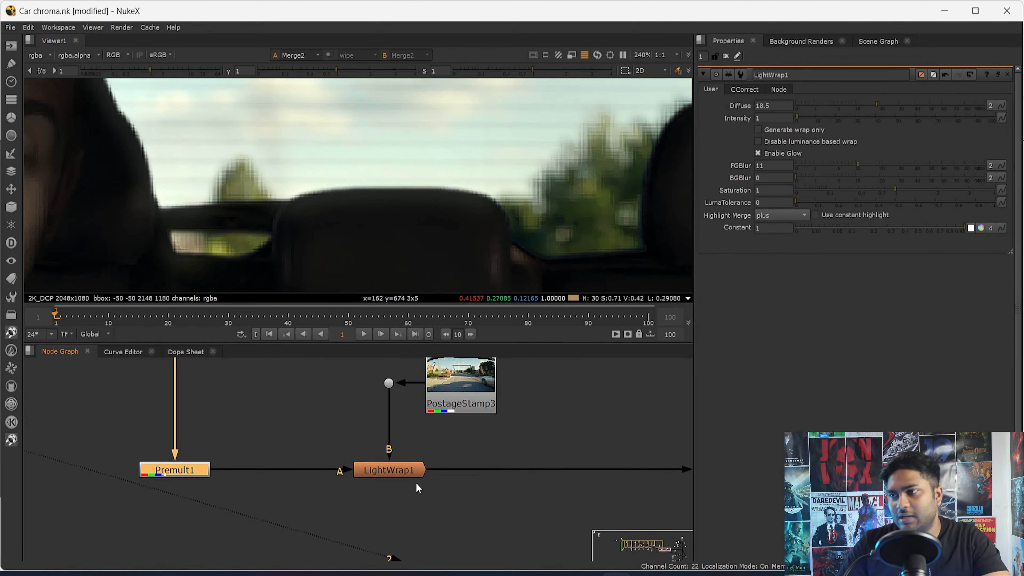
click(391, 475)
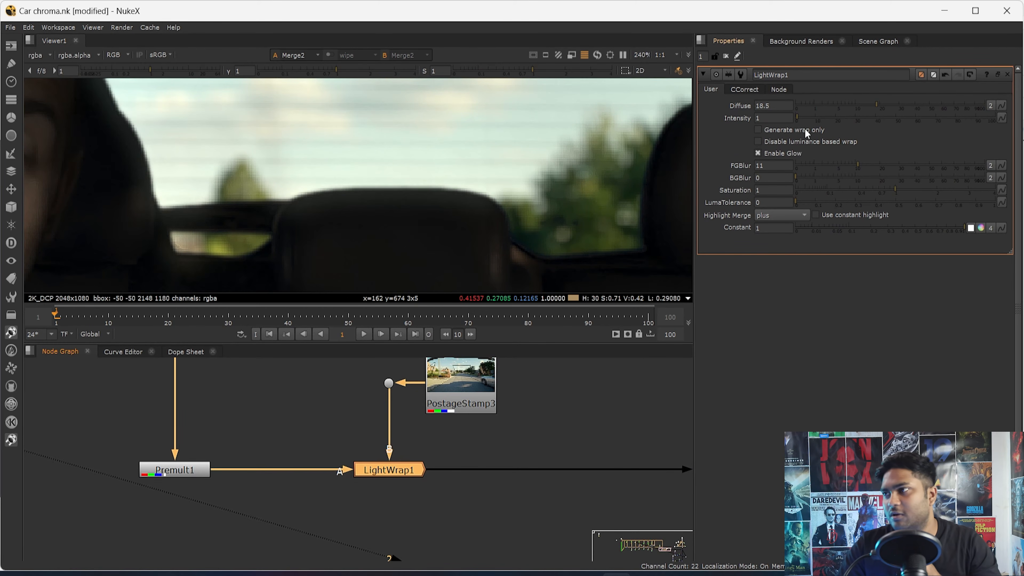
drag(800, 119, 796, 144)
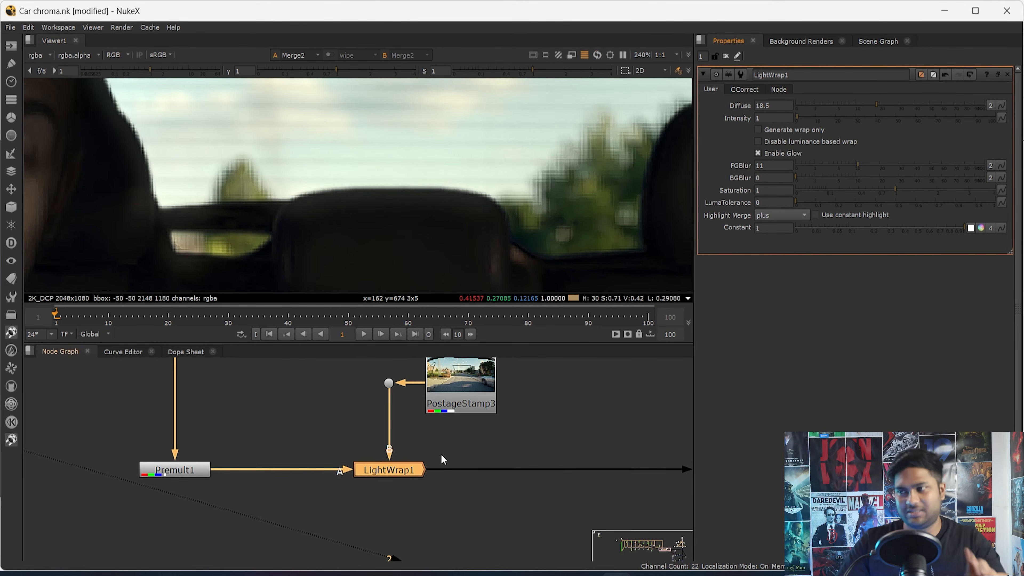
- Compare the rear window with LightWrap1 off and on while its settings are open
key(d)
key(d)
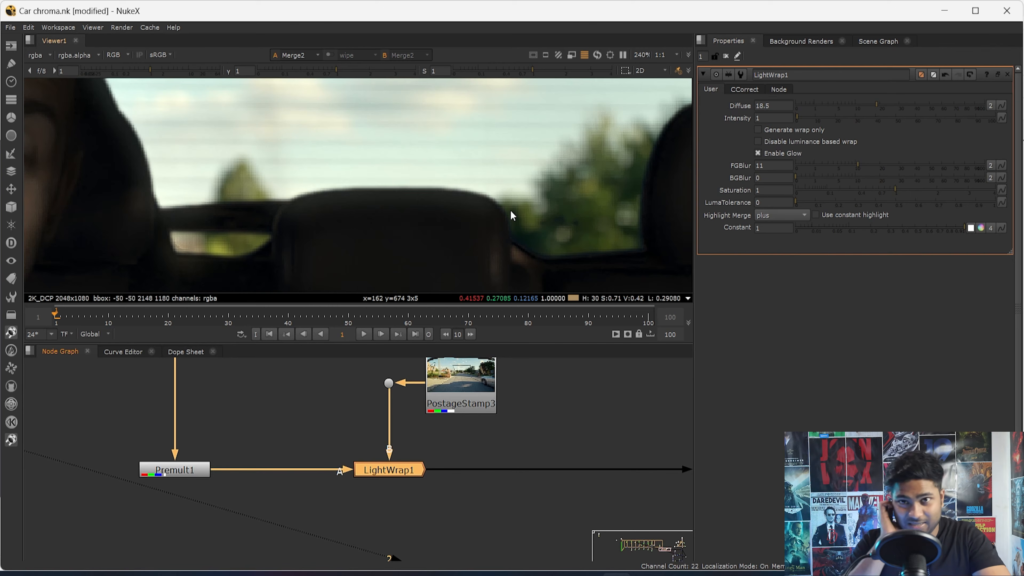
key(d)
key(d)
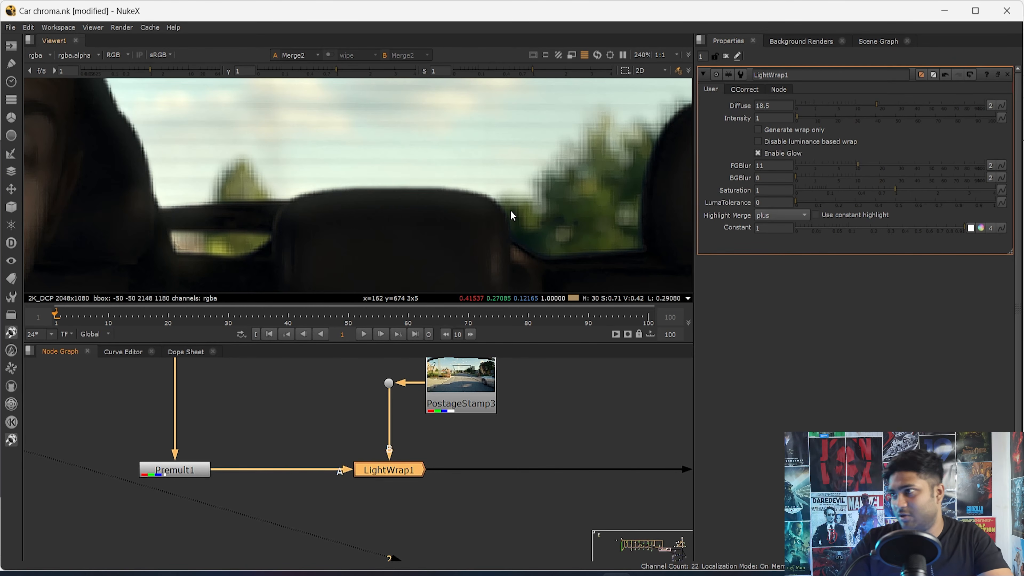
- Try a LightWrap1 intensity of 1.5 on the composite, and restore the intensity to 1
click(774, 118)
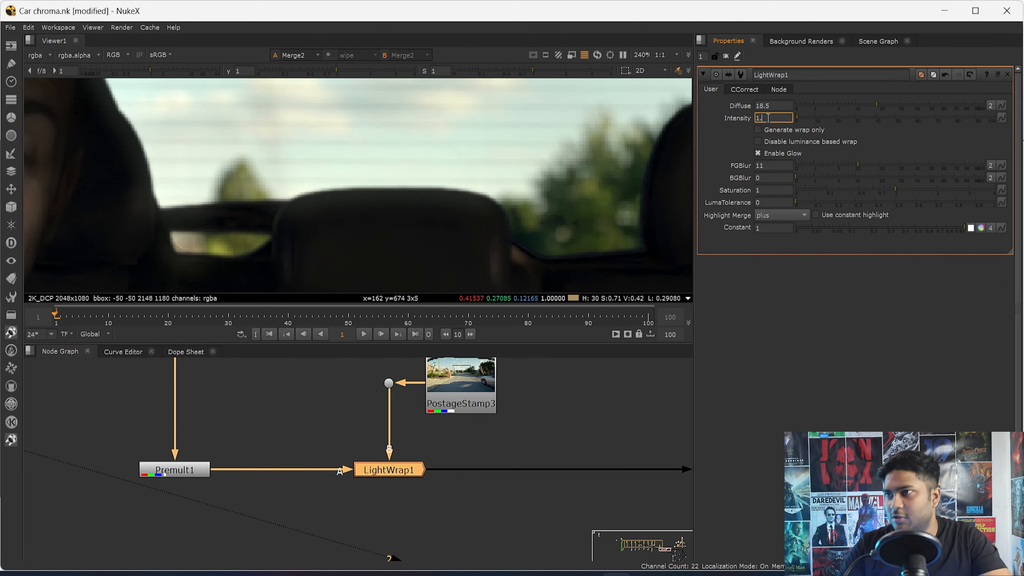
text(.5)
key(Return)
scroll(368, 219, down, 6)
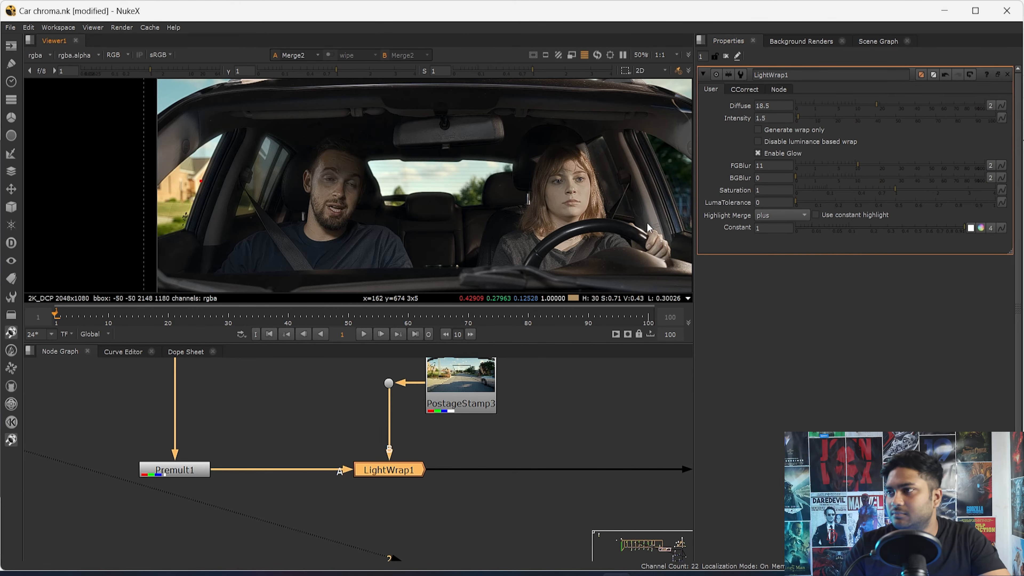
click(781, 118)
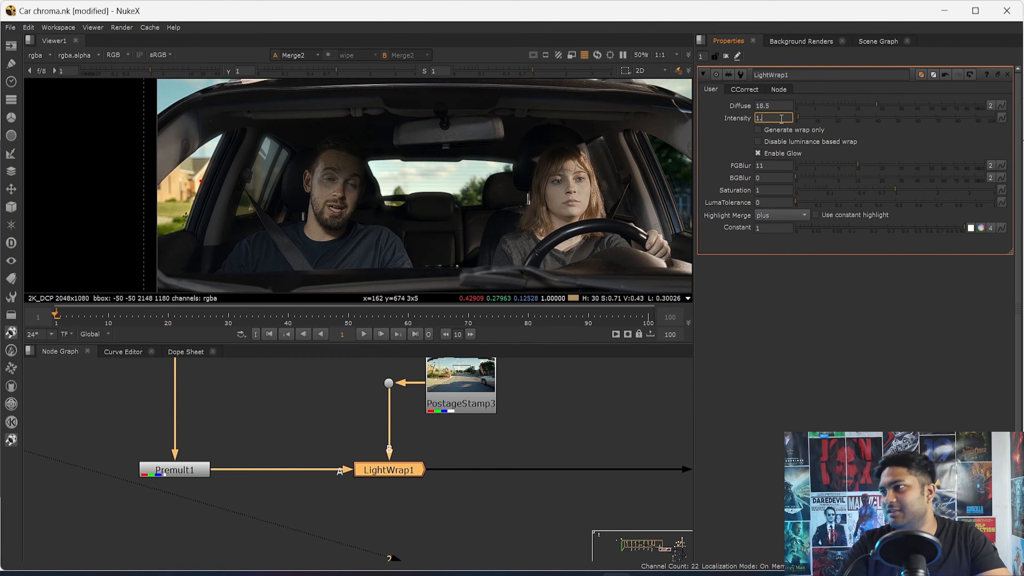
key(Return)
- Compare the rear window with and without LightWrap1 once more, and fit the whole frame in view
scroll(391, 202, up, 8)
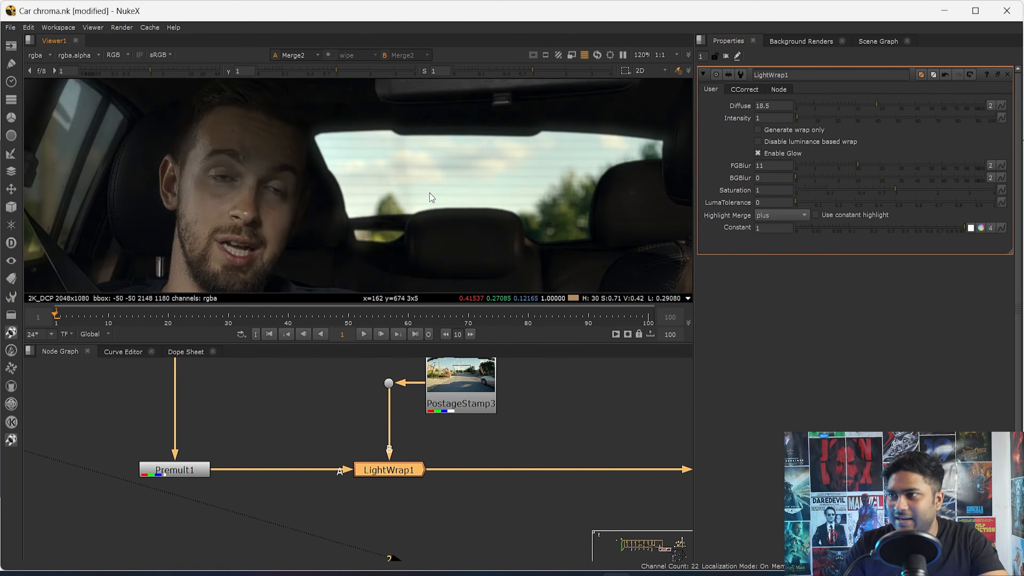
key(d)
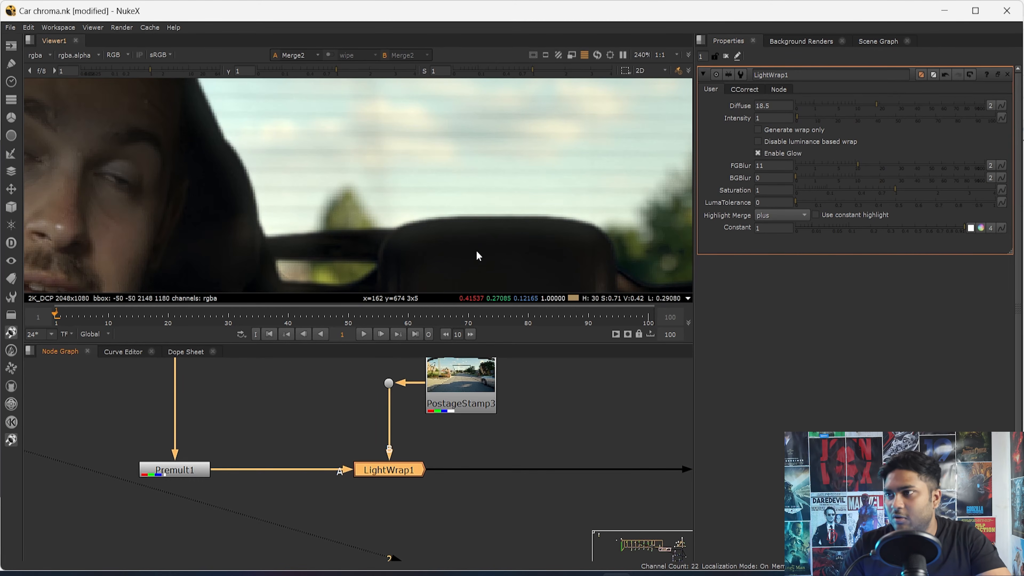
scroll(480, 248, down, 4)
key(d)
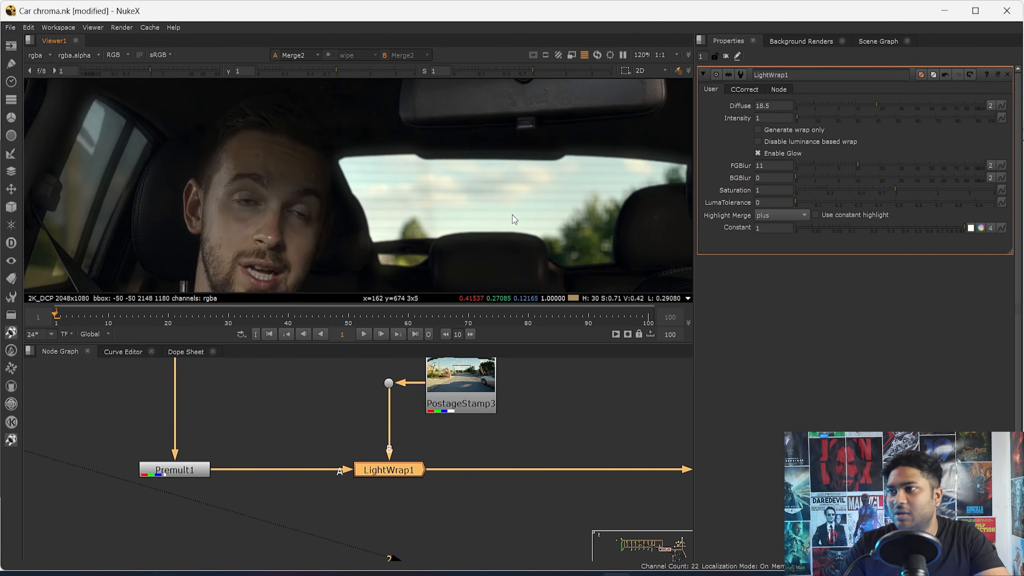
key(f)
- View the LightWrap1 output on its own, and examine the edges beside the ear up close
drag(430, 443, 363, 476)
drag(445, 443, 284, 507)
key(1)
scroll(457, 220, down, 1)
scroll(364, 171, up, 8)
middle_drag(78, 151, 379, 209)
middle_drag(185, 211, 402, 149)
scroll(402, 150, up, 7)
middle_drag(449, 454, 431, 500)
click(450, 424)
key(1)
drag(457, 479, 363, 513)
key(1)
scroll(619, 474, down, 8)
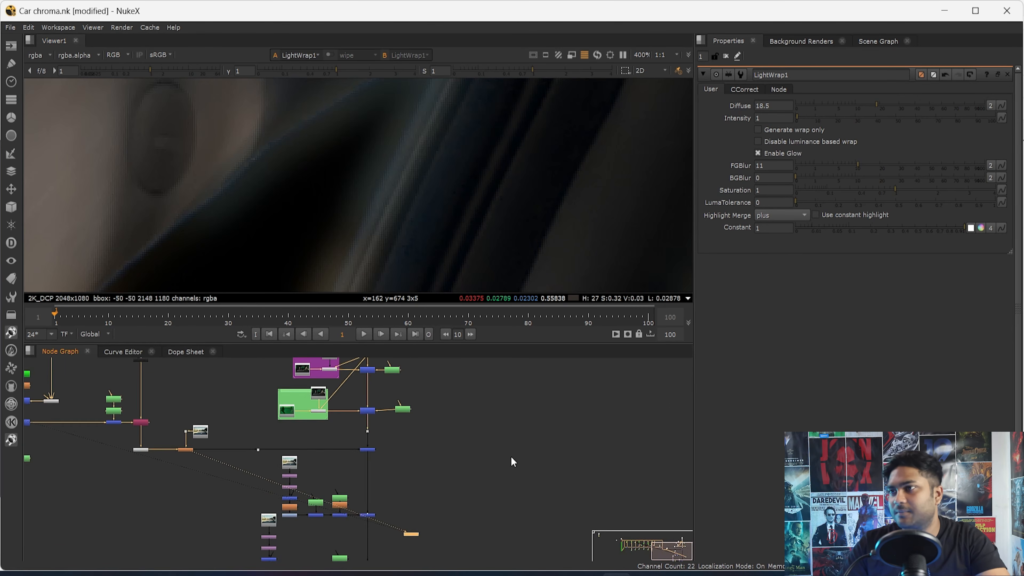
- Return to the Merge2 composite, and examine it with the whole frame fitted in view
key(1)
key(f)
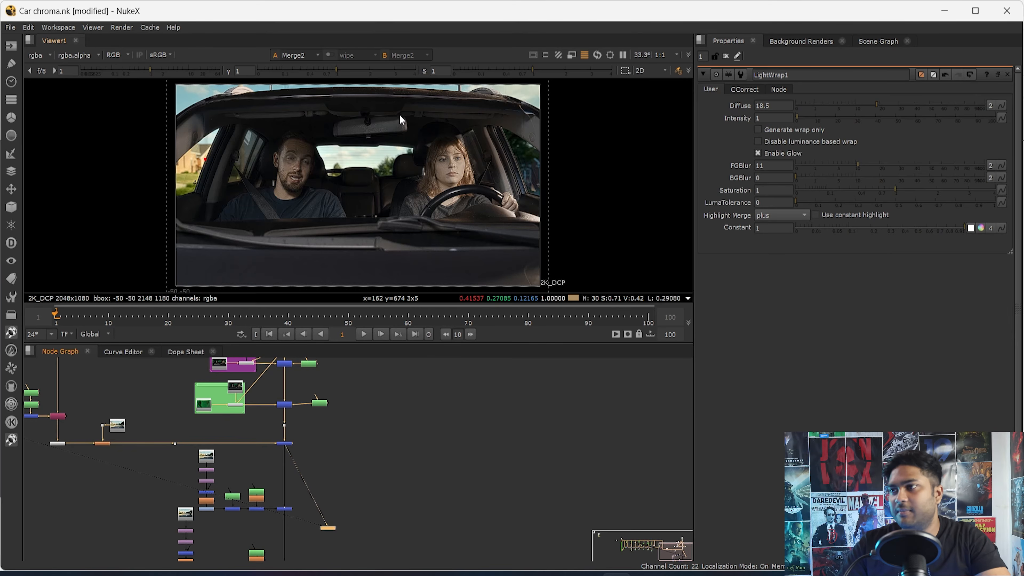
scroll(407, 151, up, 6)
key(f)
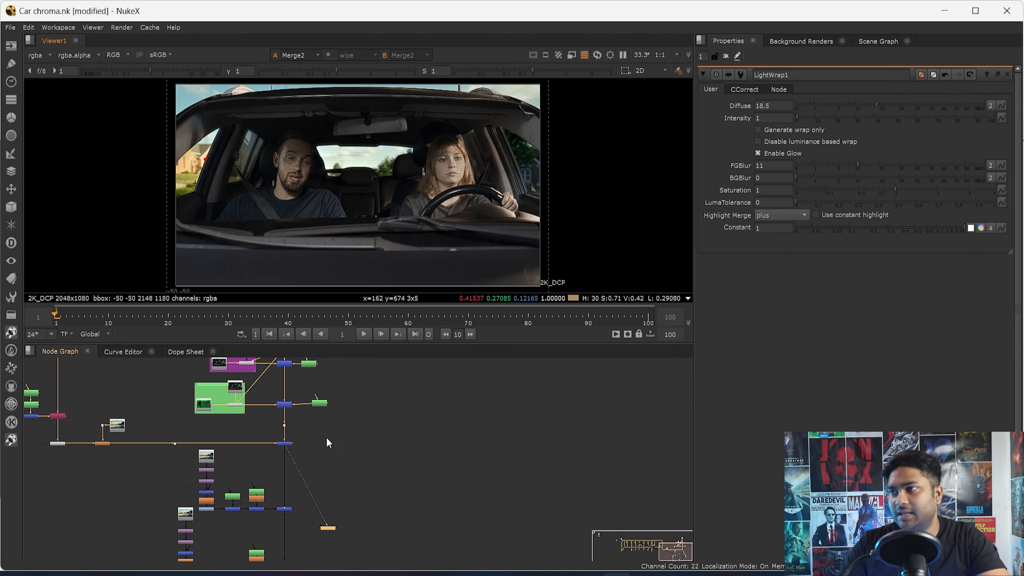
- Open Gizmo2 in the Additive keyer group, and examine its result and foreground input around the rear window
middle_drag(327, 438, 375, 482)
middle_drag(285, 415, 298, 484)
scroll(301, 480, up, 6)
double_click(335, 470)
key(1)
scroll(318, 471, down, 3)
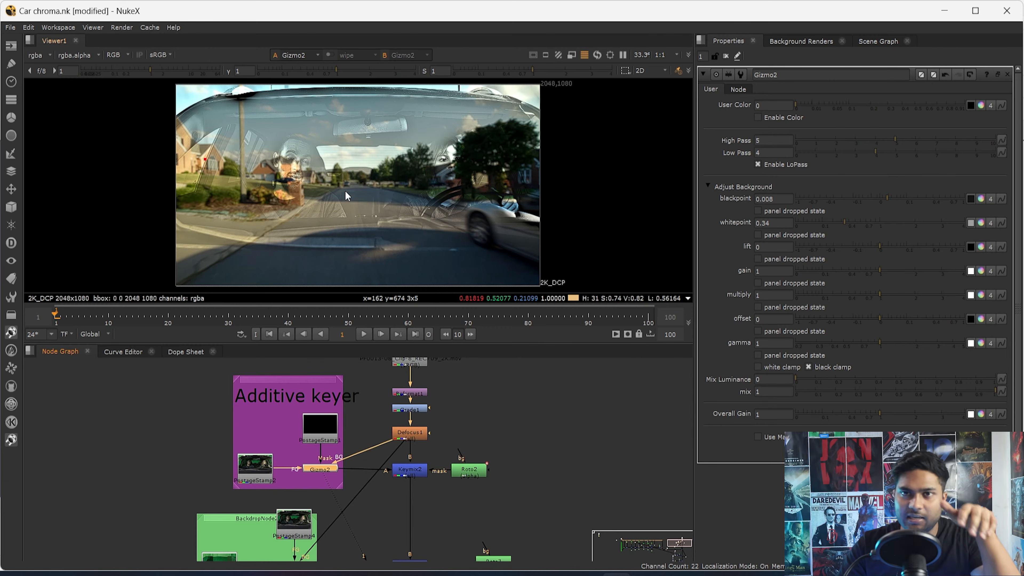
scroll(338, 178, up, 6)
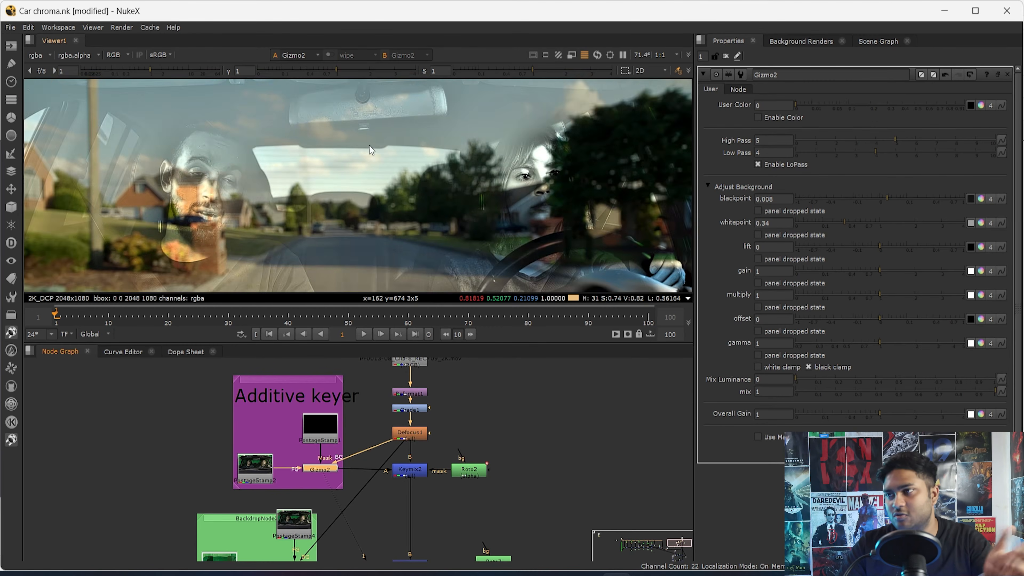
scroll(337, 181, up, 3)
click(264, 473)
click(330, 473)
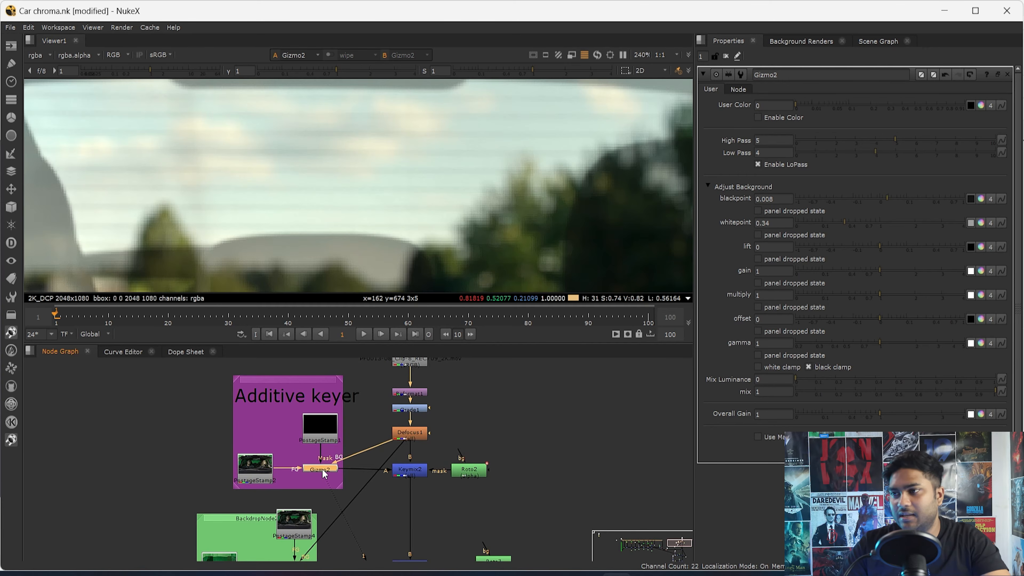
- View the original green-screen plate at Dot4, examine the green area up close, and return to the Additive keyer group
scroll(382, 192, up, 4)
drag(134, 144, 460, 202)
scroll(403, 438, down, 5)
middle_drag(222, 427, 366, 427)
scroll(367, 423, up, 3)
drag(367, 400, 322, 439)
key(1)
drag(264, 196, 548, 247)
middle_drag(579, 459, 438, 454)
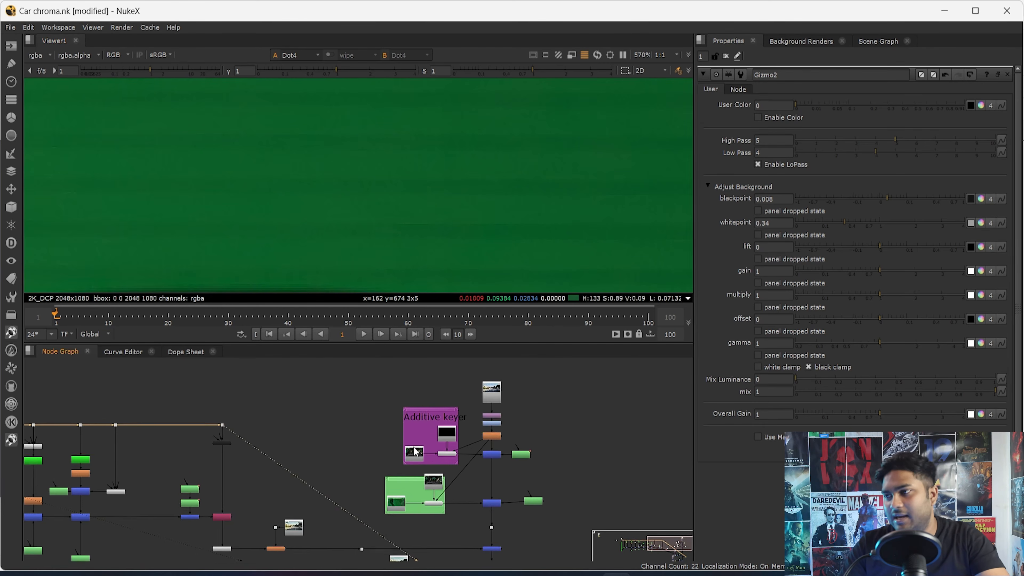
- View the Gizmo2 output of the Additive keyer group, and examine it around the rear window
scroll(438, 454, up, 4)
click(440, 456)
key(1)
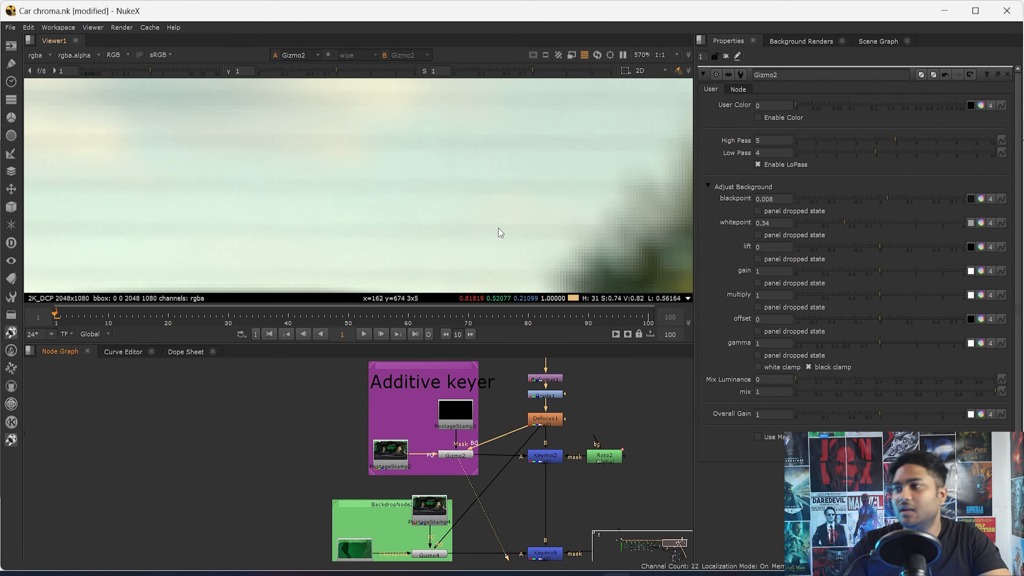
key(f)
scroll(390, 178, up, 6)
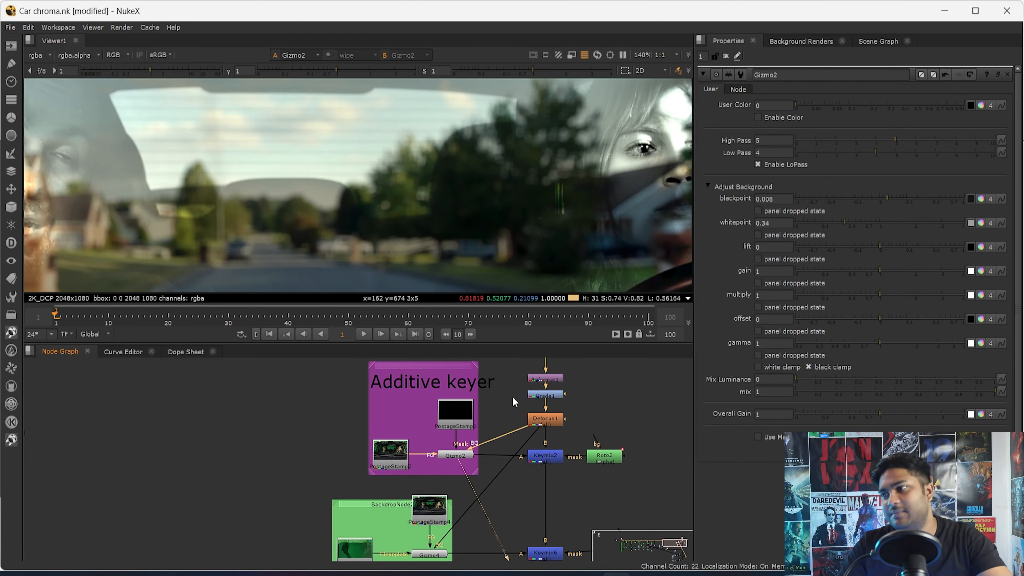
- Open the Roto2 mask and Keymix2 settings, and examine the additive key result across the side window
double_click(591, 459)
key(f)
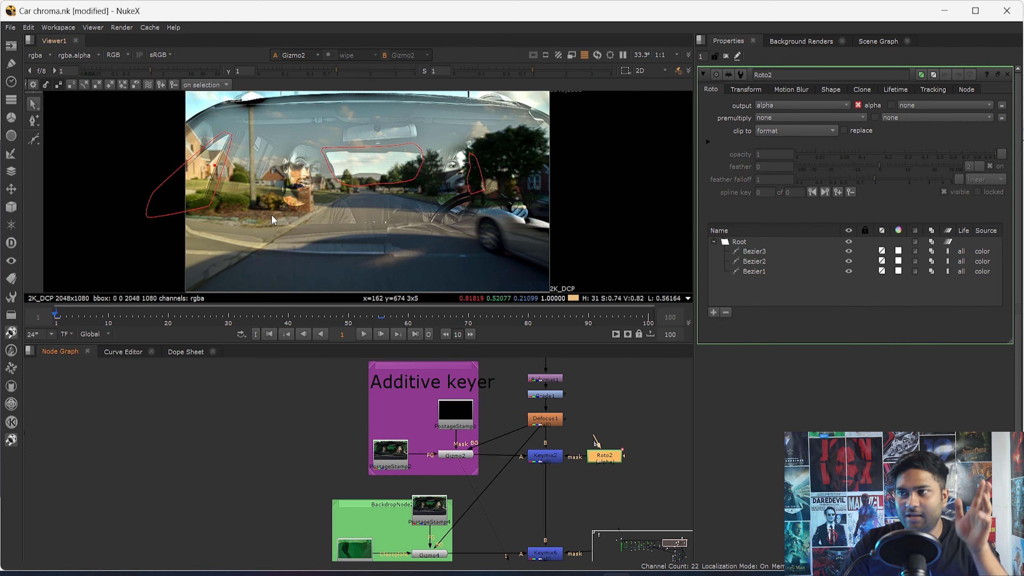
scroll(540, 463, up, 3)
double_click(548, 451)
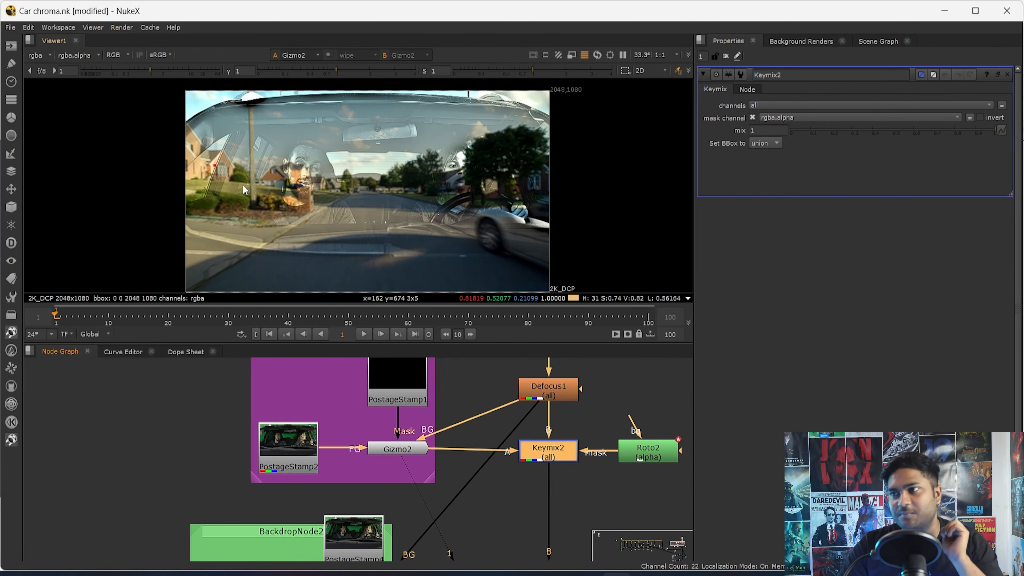
scroll(242, 184, up, 3)
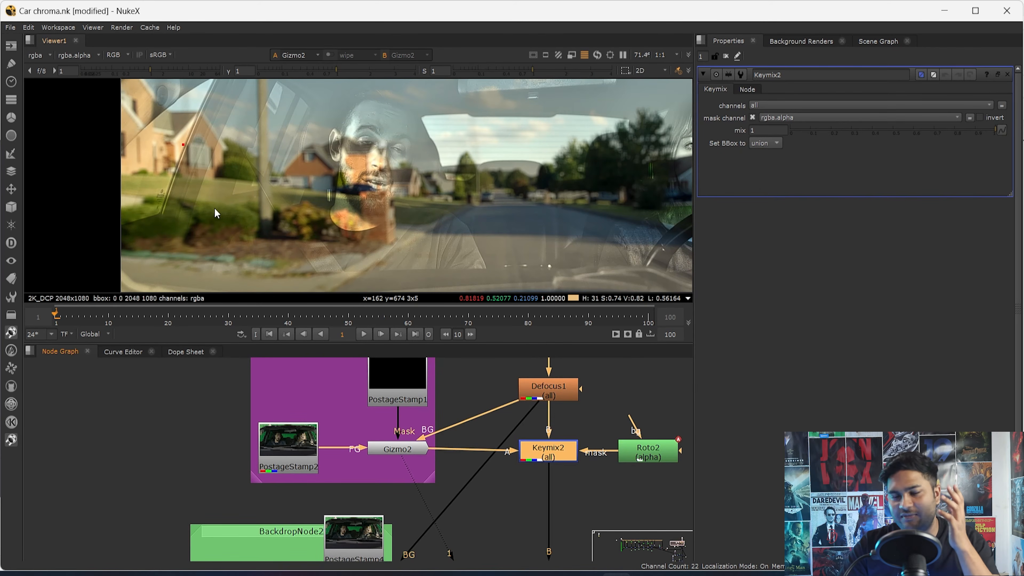
- View the Keymix6 output below the green backdrop group
scroll(504, 407, down, 3)
drag(525, 478, 439, 541)
key(1)
scroll(584, 508, up, 1)
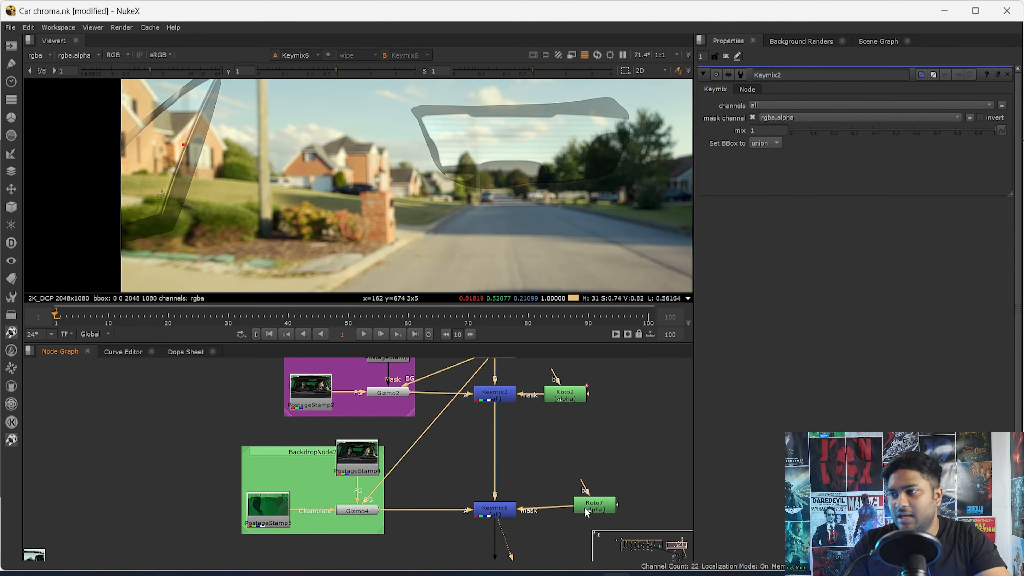
- Open the Roto7 mask, and examine the car roof edge against the sky up close
double_click(587, 511)
scroll(363, 210, up, 5)
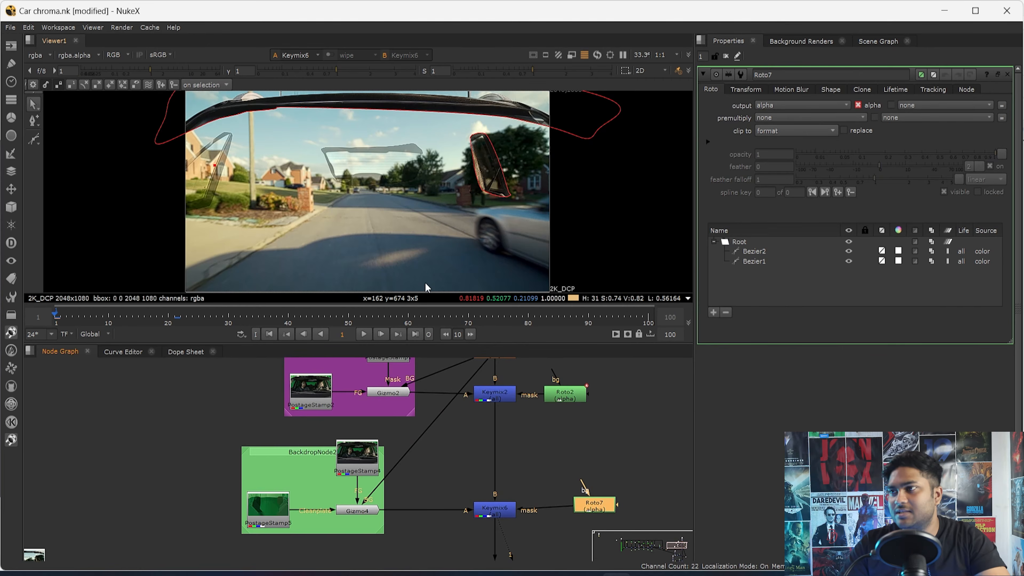
middle_drag(325, 209, 286, 251)
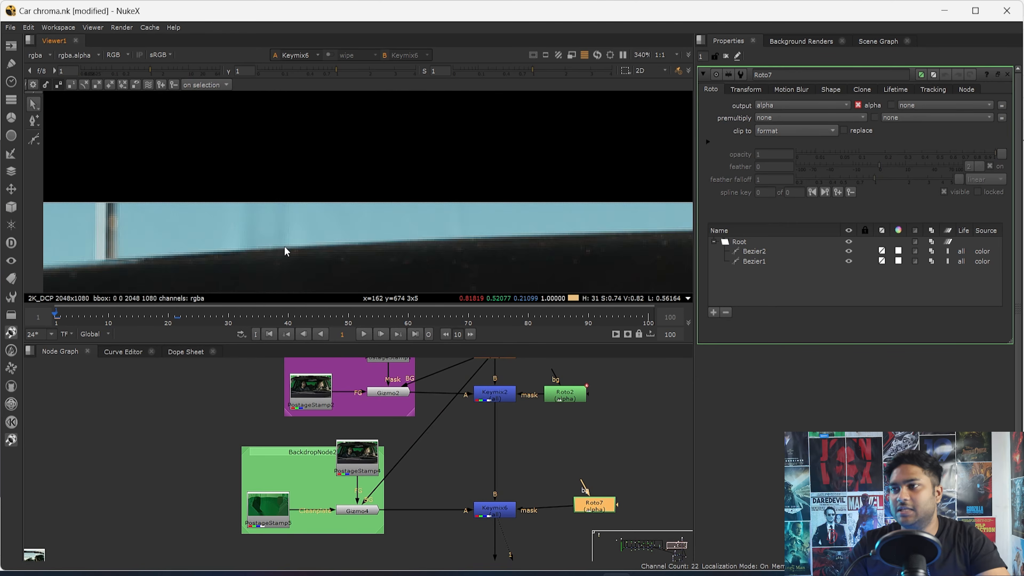
scroll(220, 231, up, 5)
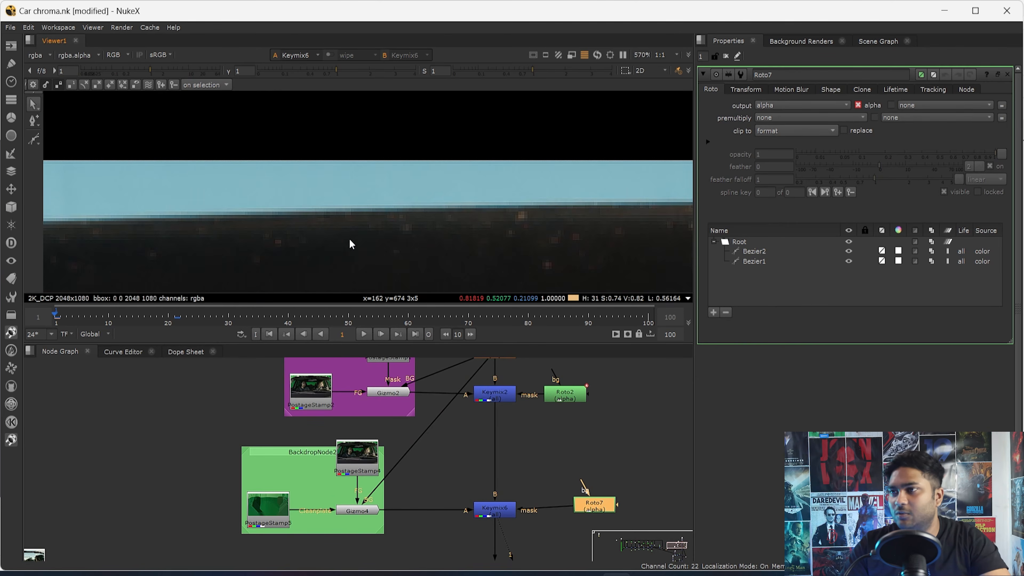
- Disable Keymix6, and view the Merge2 composite to examine the car roof edge without it
scroll(468, 454, down, 6)
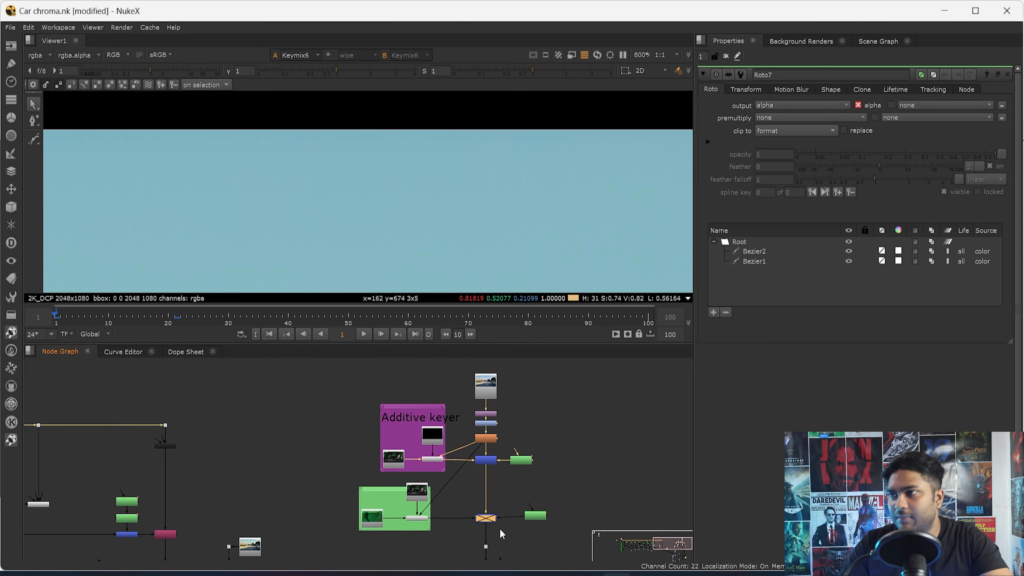
scroll(483, 450, up, 2)
click(463, 451)
key(1)
drag(508, 184, 309, 234)
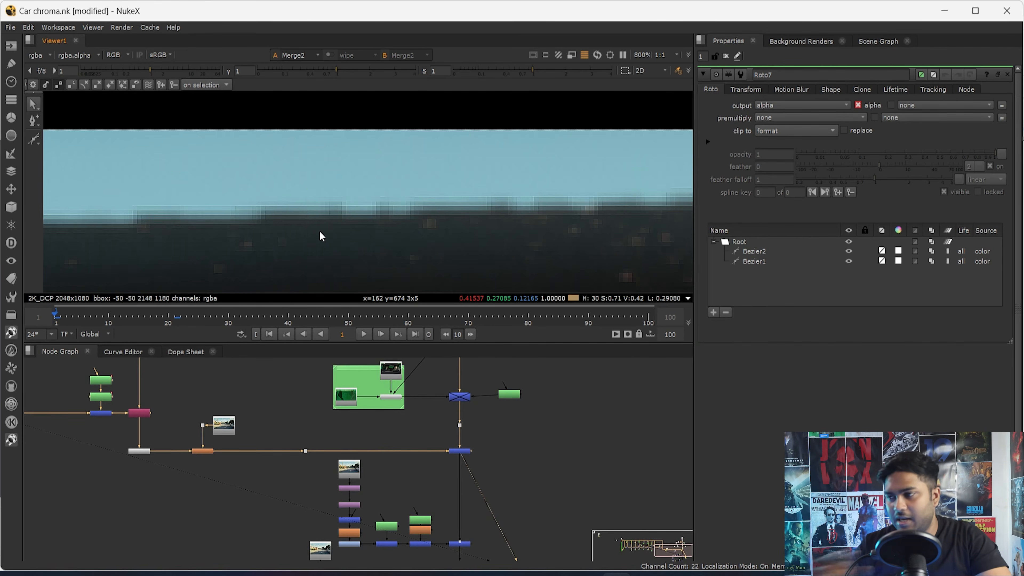
scroll(322, 236, up, 1)
- Open Gizmo4, and toggle Keymix6 off and on to compare the roof edge pixels in the composite
drag(487, 376, 419, 426)
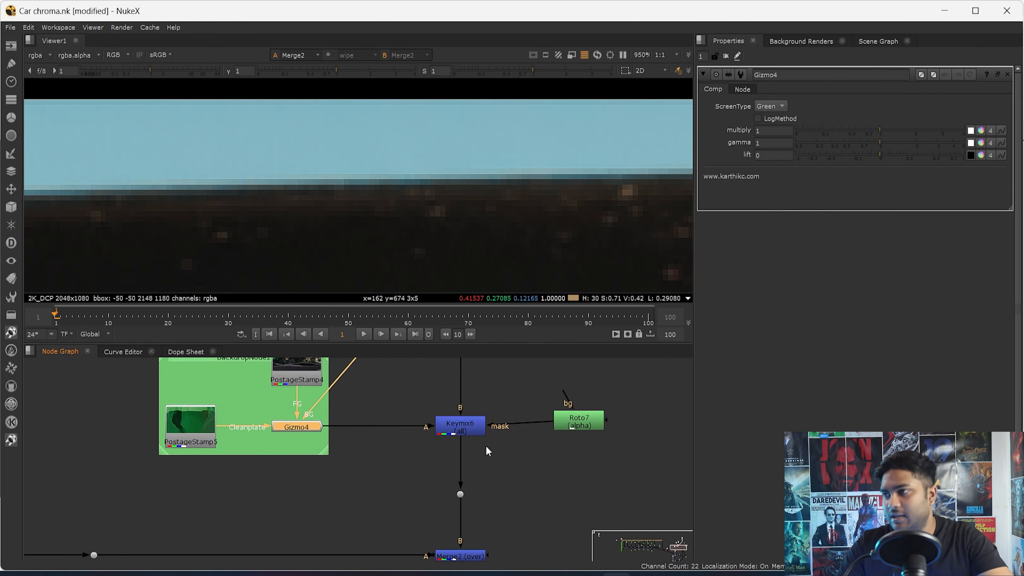
click(461, 426)
key(d)
scroll(435, 172, up, 3)
drag(277, 163, 492, 236)
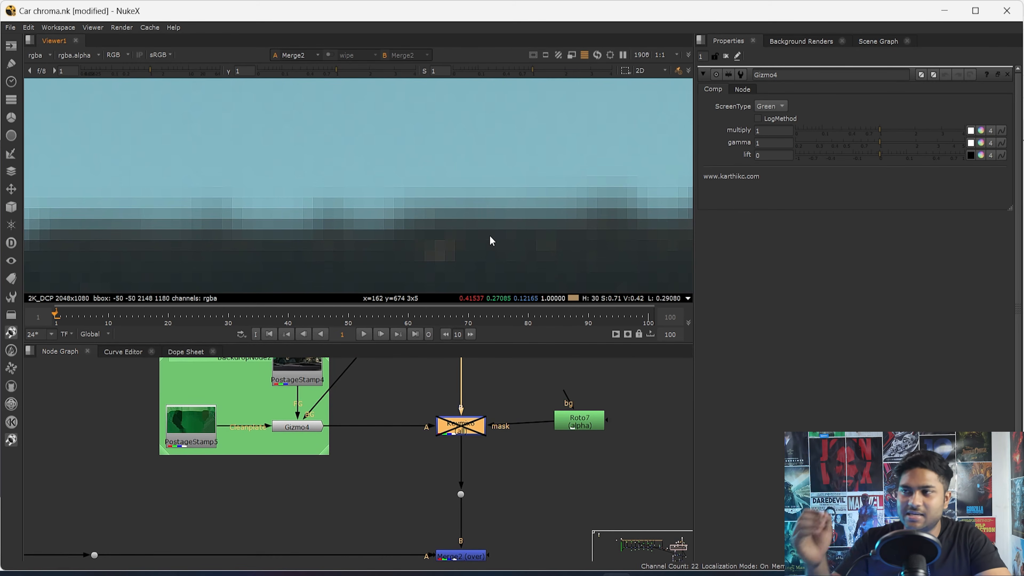
key(d)
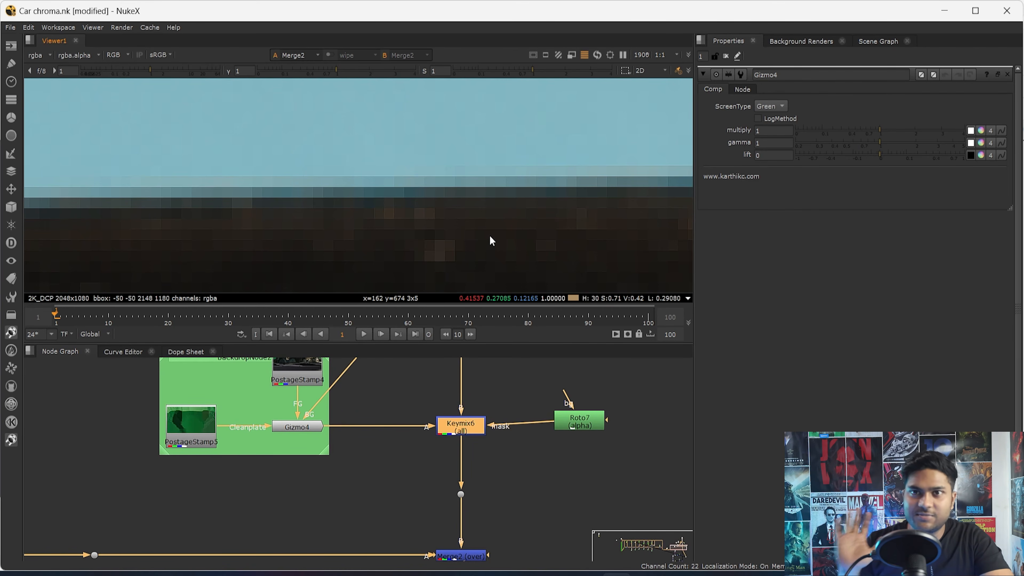
key(d)
key(d)
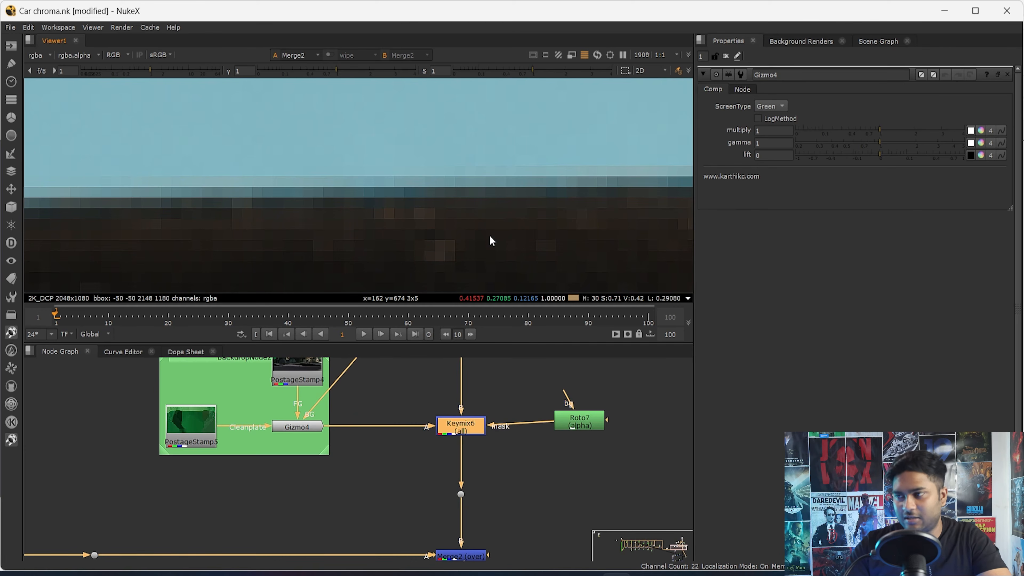
- Follow the PostageStamp5 clean-plate connection back to the IBK colour stack, and open IBKColourV3_21
click(201, 429)
scroll(201, 432, down, 4)
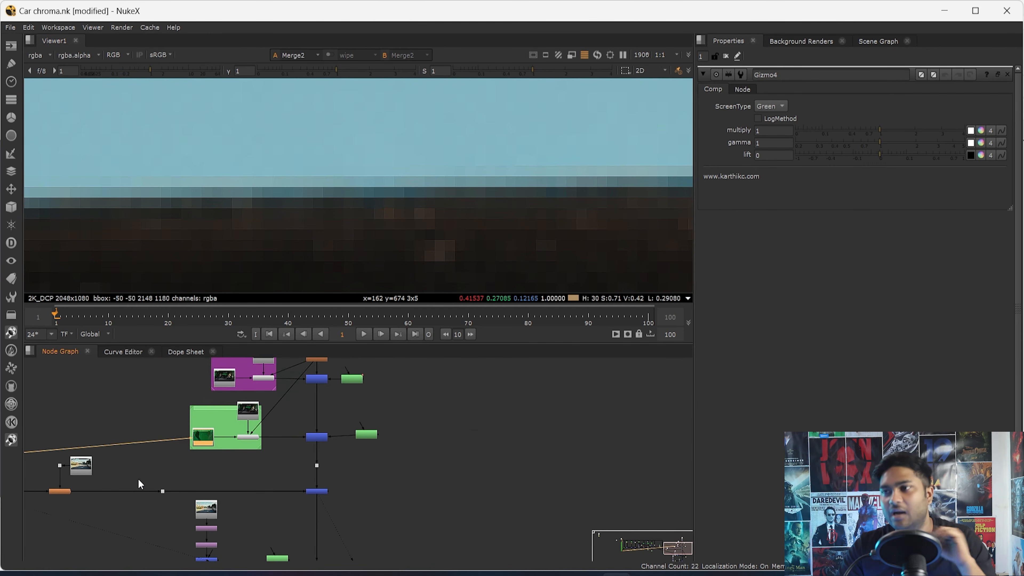
middle_drag(137, 479, 618, 451)
middle_drag(239, 476, 438, 456)
middle_drag(70, 488, 197, 474)
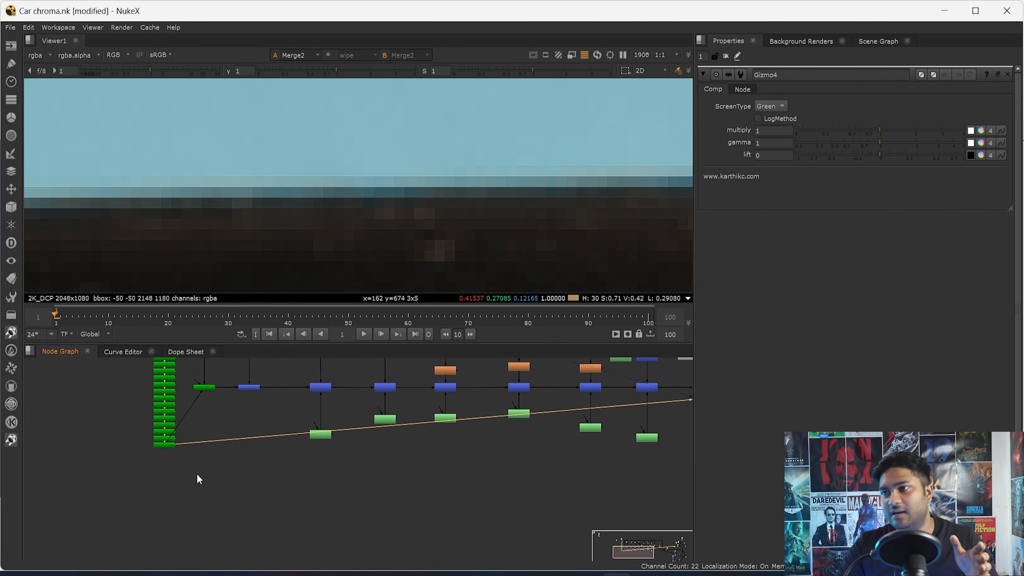
scroll(176, 444, up, 6)
click(160, 450)
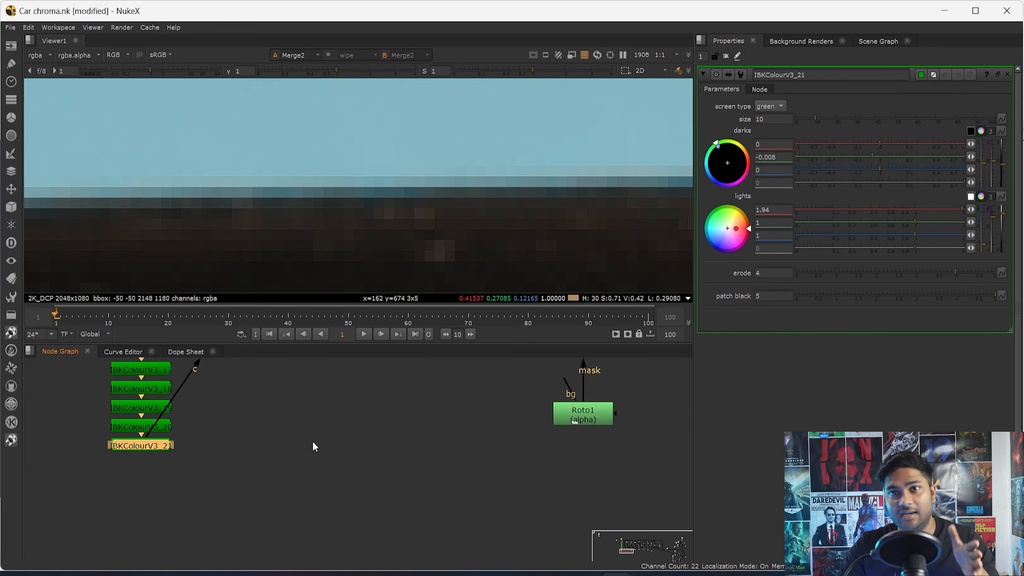
- Return to the green backdrop group, and select its PostageStamp5 clean plate
middle_drag(451, 414, 236, 417)
scroll(236, 417, down, 5)
middle_drag(560, 399, 303, 439)
middle_drag(684, 395, 304, 408)
scroll(403, 456, up, 3)
scroll(267, 451, up, 3)
click(264, 452)
scroll(265, 452, down, 5)
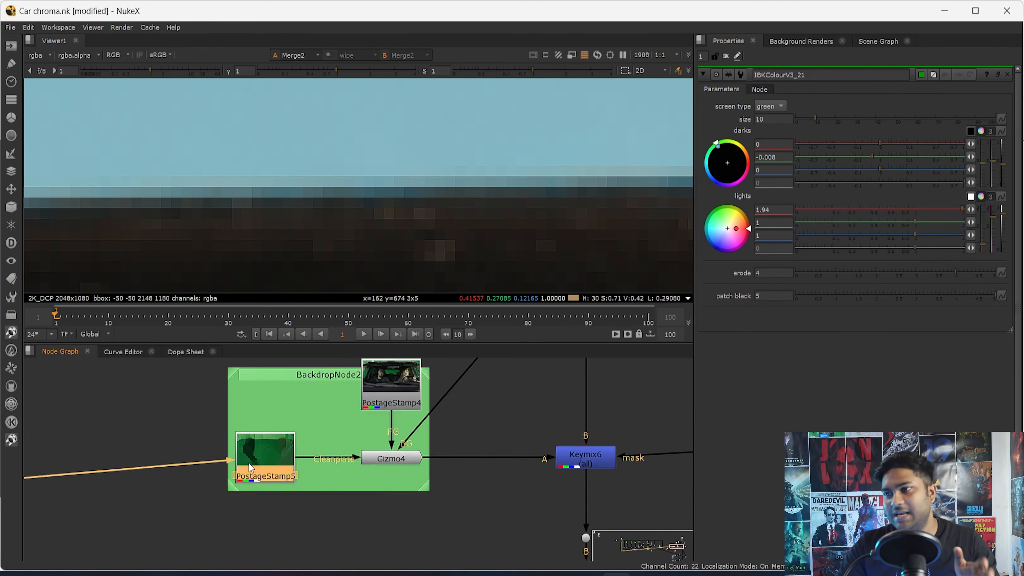
- Trace the clean-plate connection once more across the keying branches, and return to the Gizmo4 Cleanplate input
middle_drag(265, 452, 509, 423)
scroll(390, 451, down, 3)
middle_drag(244, 470, 459, 440)
middle_drag(235, 491, 515, 466)
middle_drag(586, 471, 259, 491)
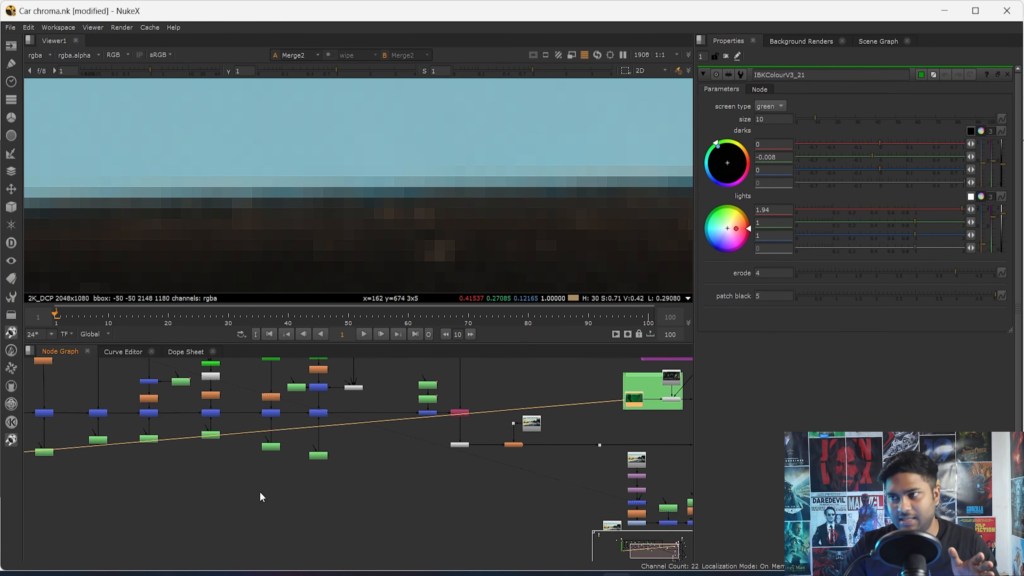
middle_drag(579, 441, 242, 459)
scroll(265, 439, up, 5)
middle_drag(472, 415, 394, 463)
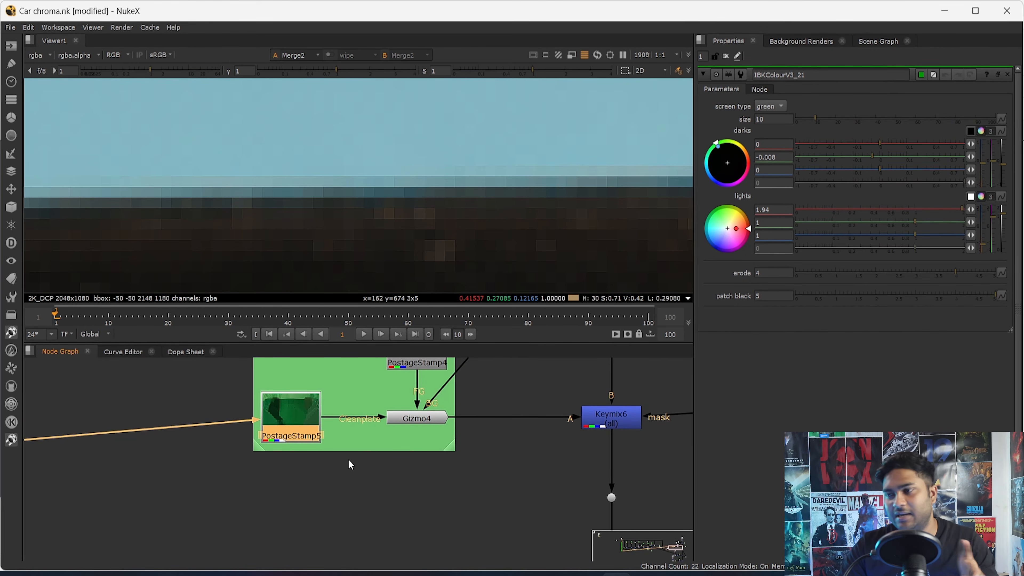
scroll(432, 435, up, 3)
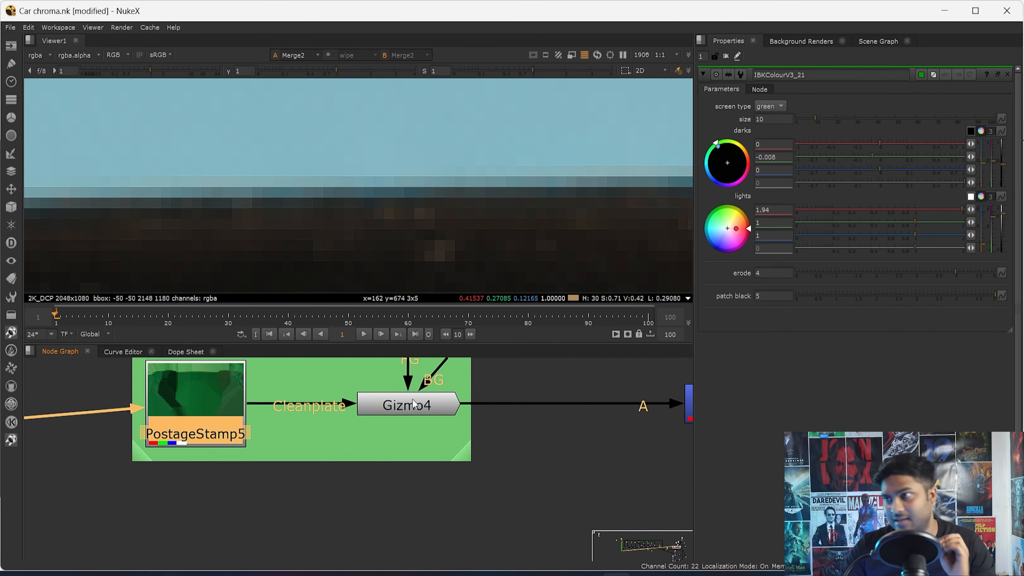
- Toggle Keymix6 off and on repeatedly to compare the composite with the whole frame fitted in view
scroll(414, 410, down, 4)
scroll(528, 421, up, 1)
click(560, 424)
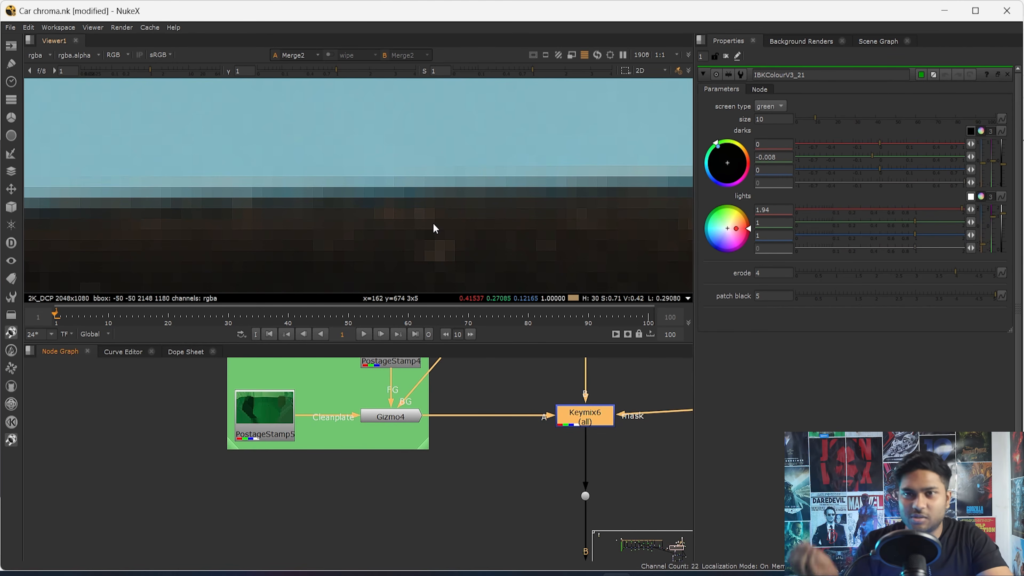
key(f)
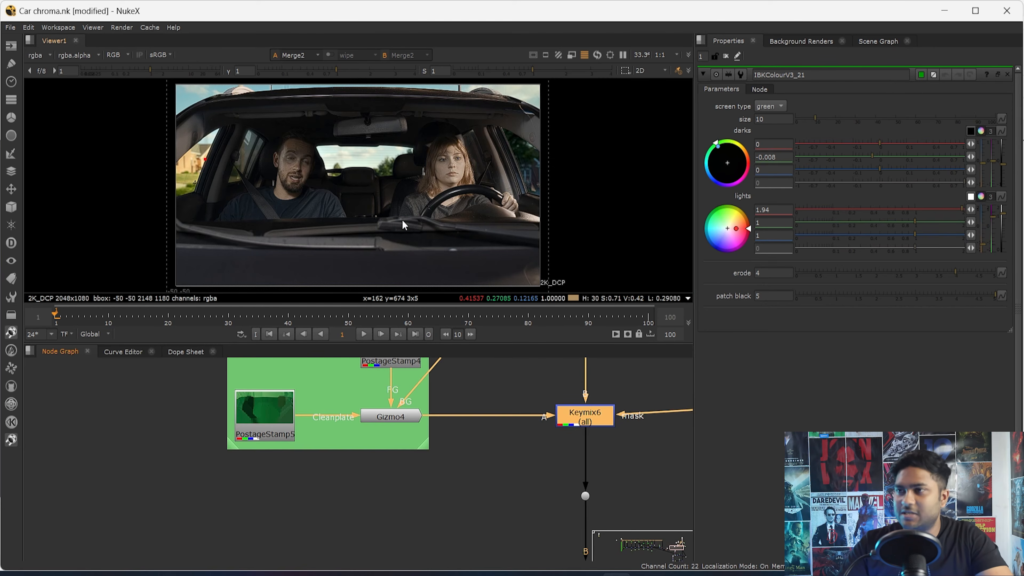
key(d)
key(d)
key(d)
key(d)
key(d)
key(d)
key(d)
key(d)
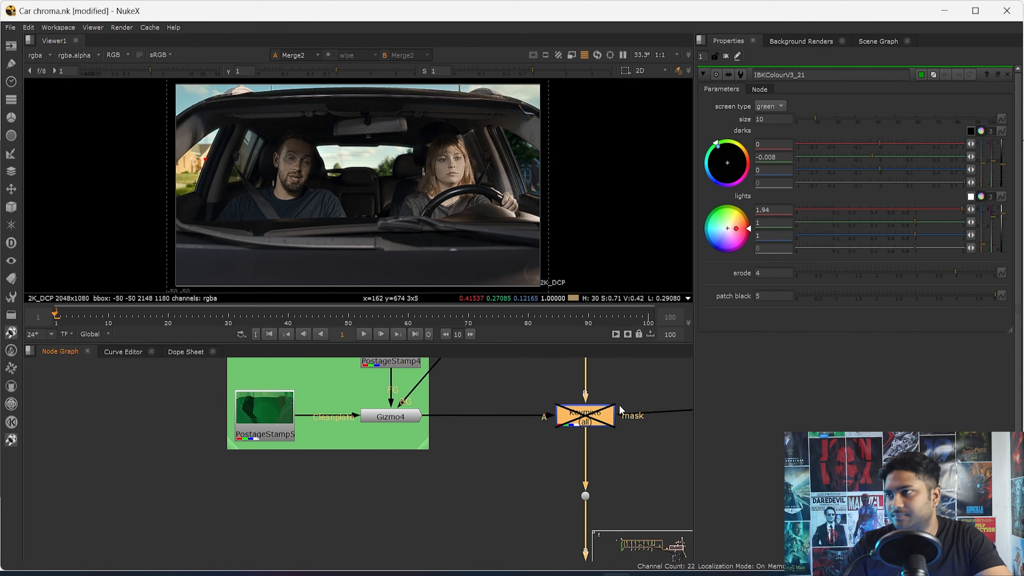
- Toggle Keymix6 while examining the roof corner beside the sky up close, and fit the frame again
key(d)
scroll(206, 85, up, 8)
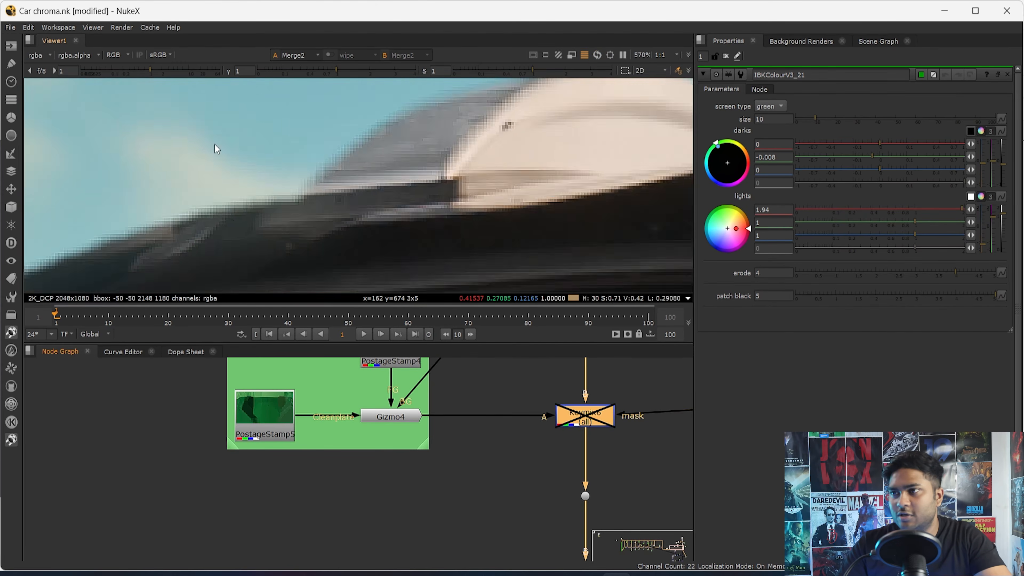
key(d)
scroll(242, 160, up, 4)
key(d)
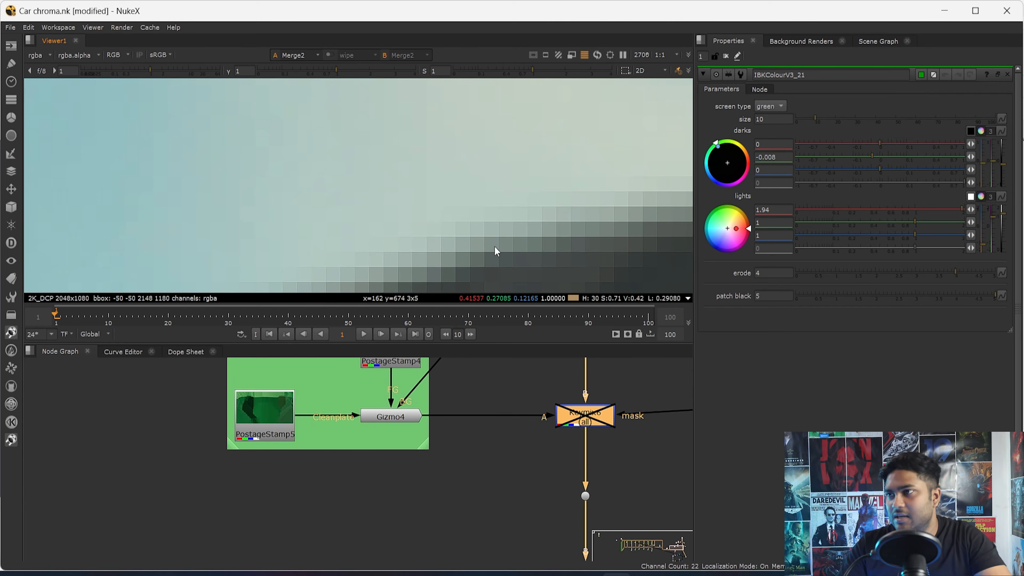
drag(450, 179, 609, 320)
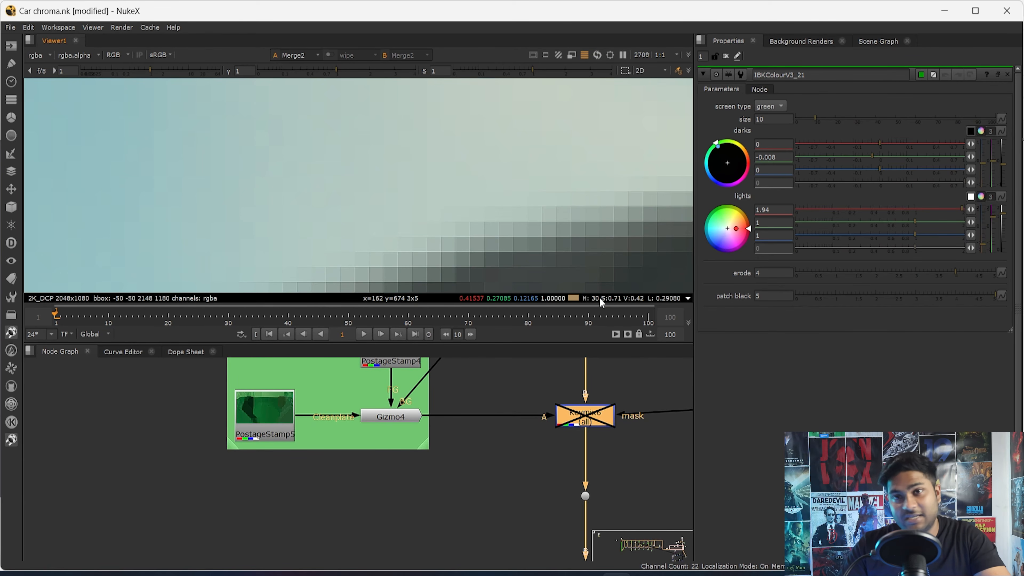
key(d)
drag(347, 123, 732, 256)
key(f)
- Look over the branches merged in below Merge2, and examine the windshield area of the composite
scroll(628, 490, down, 4)
middle_drag(629, 524, 536, 427)
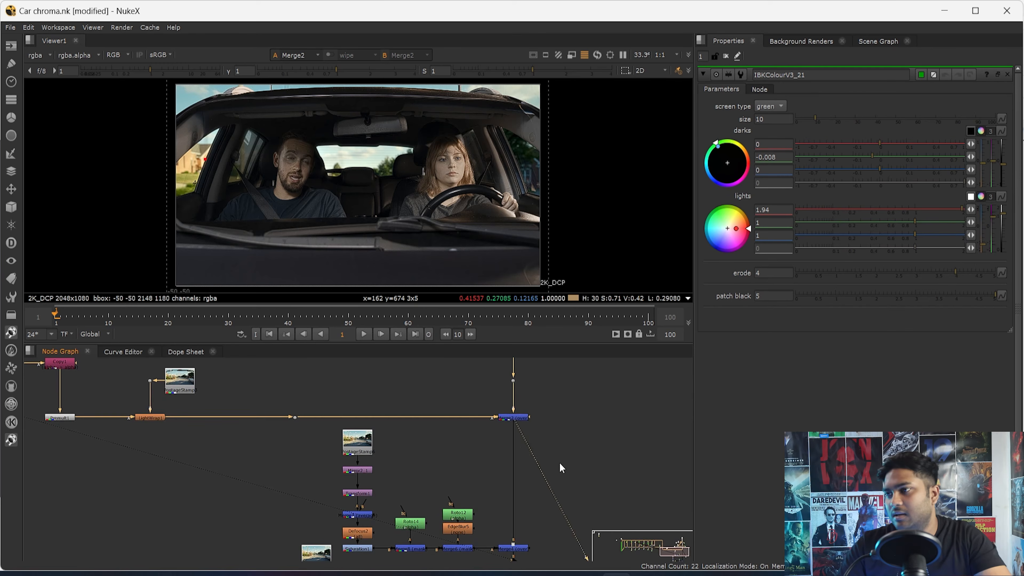
middle_drag(568, 519, 513, 445)
drag(517, 448, 429, 484)
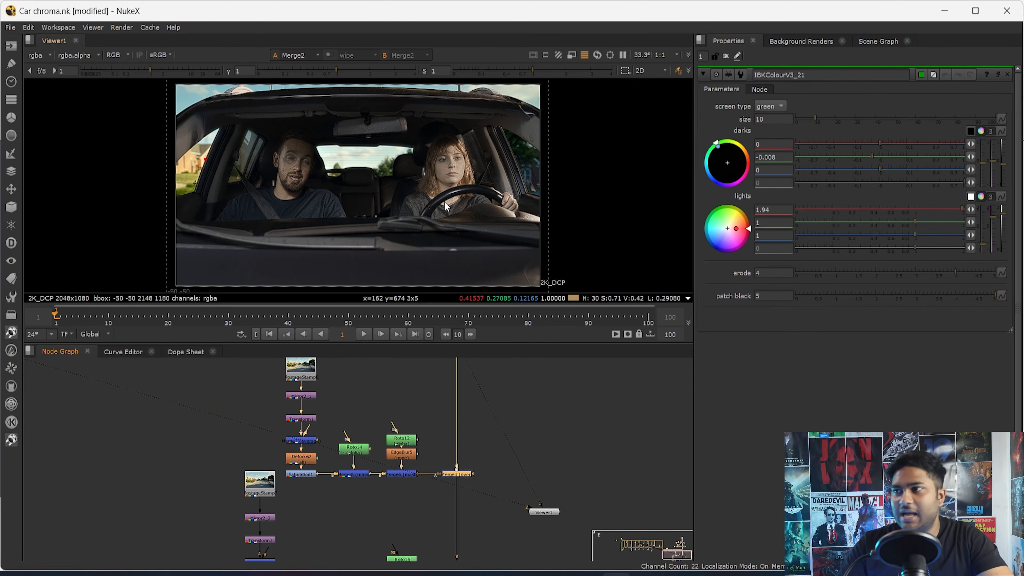
scroll(351, 183, up, 1)
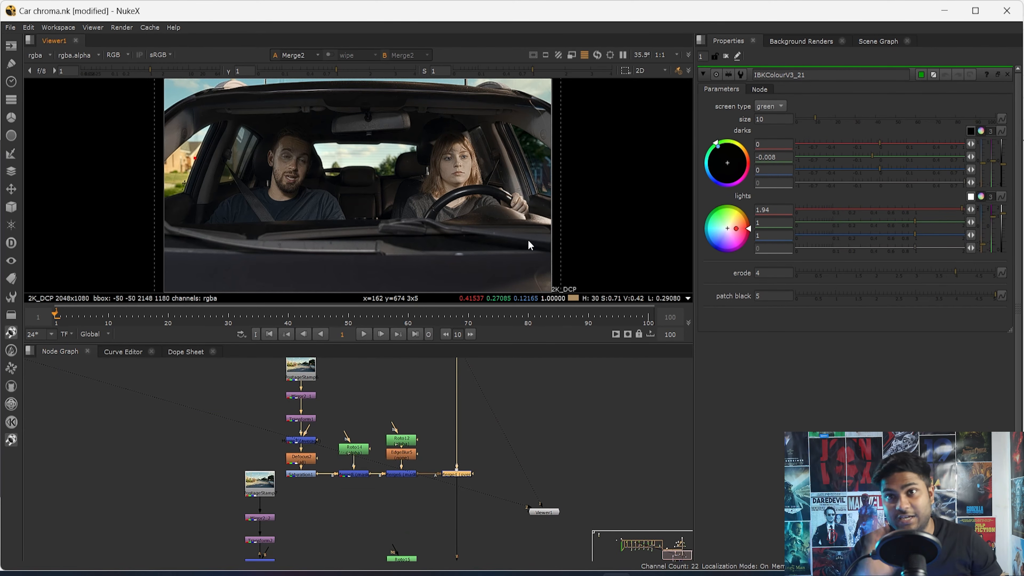
drag(180, 108, 566, 264)
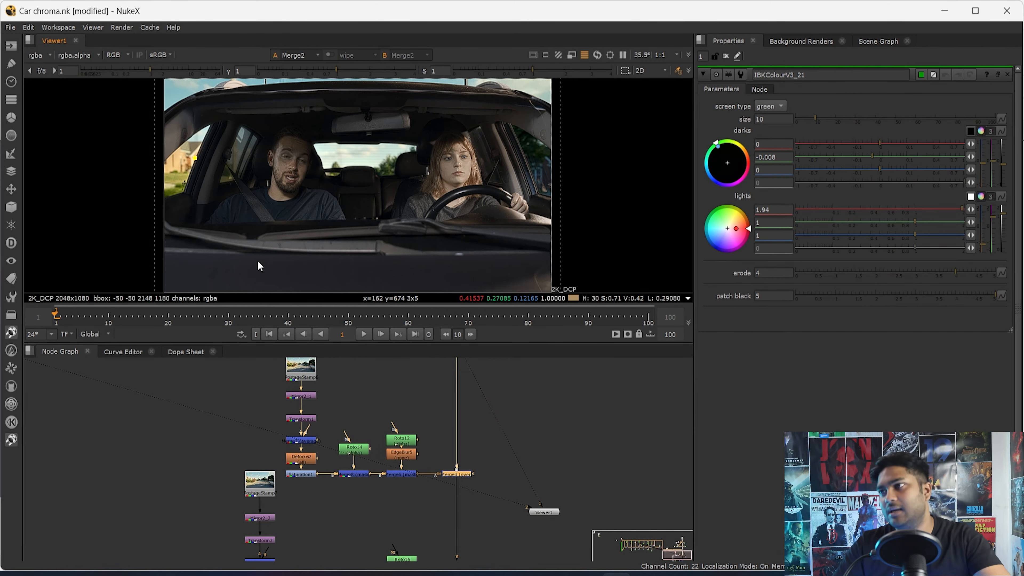
scroll(442, 506, up, 3)
scroll(429, 513, down, 8)
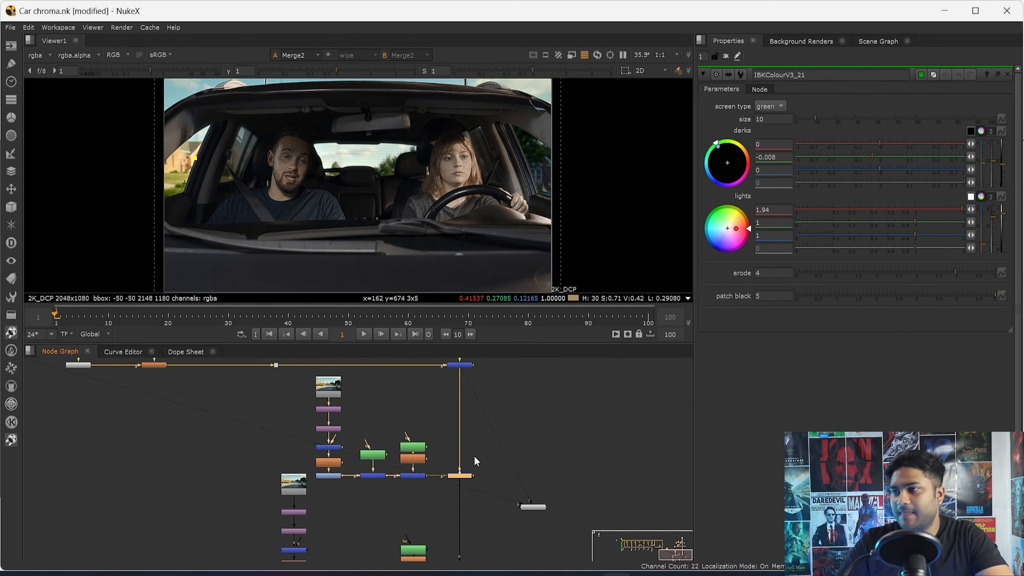
scroll(448, 415, up, 2)
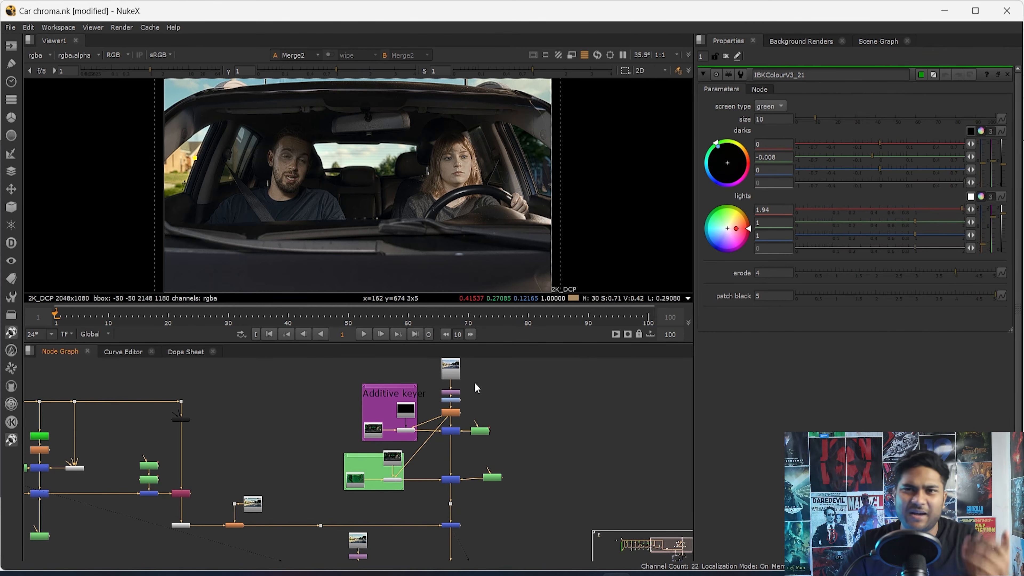
- View the original Read2 road background on its own
scroll(471, 366, up, 3)
click(407, 452)
key(1)
scroll(411, 267, down, 1)
scroll(421, 452, up, 5)
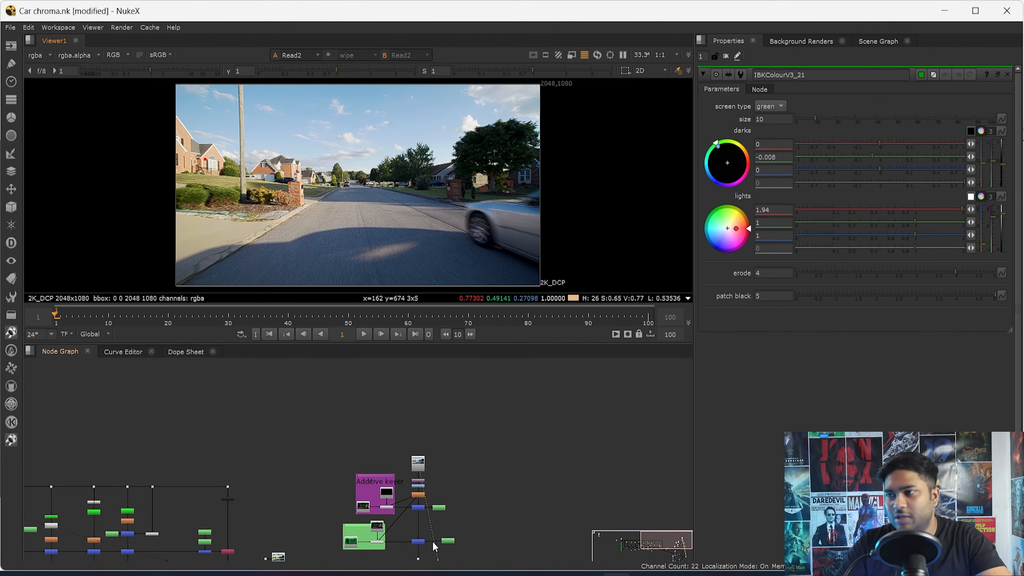
- Open Saturation1 in the mirrored road branch, and view its output and that of Transform1
double_click(343, 508)
key(1)
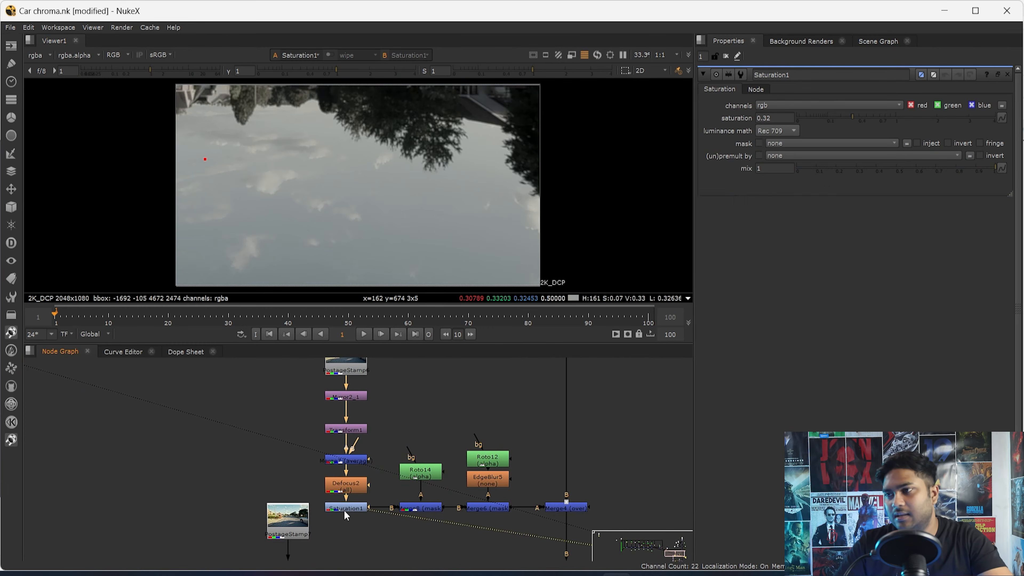
middle_drag(327, 500, 320, 550)
click(344, 481)
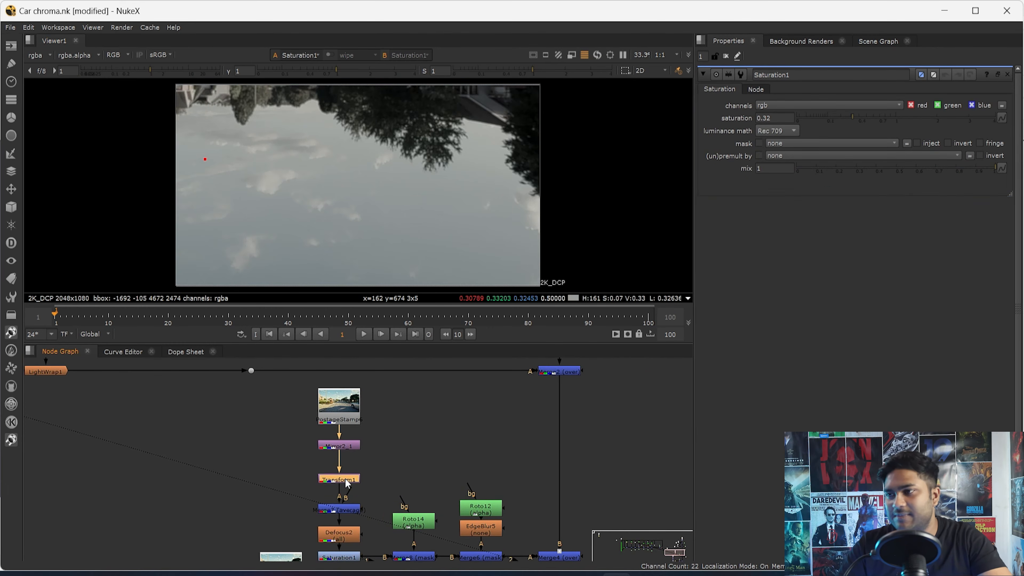
key(1)
- View the Merge7 output below Transform1 in the mirrored road branch
scroll(341, 500, up, 4)
click(343, 520)
key(1)
scroll(381, 523, down, 4)
scroll(374, 518, up, 4)
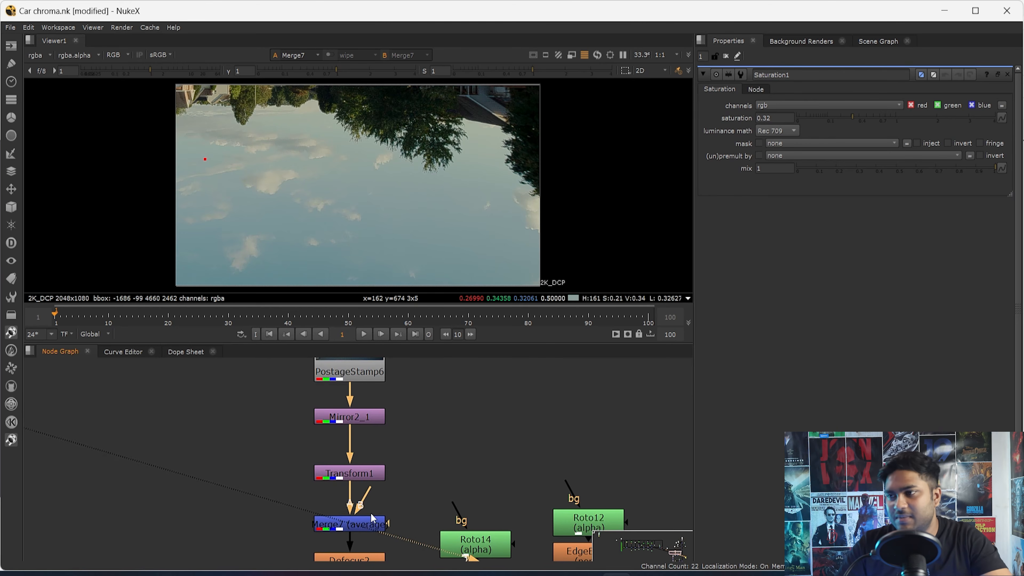
- Open the Merge7 average settings, try the car image on its A input, and disconnect that input
double_click(358, 528)
scroll(359, 529, down, 4)
scroll(359, 527, up, 5)
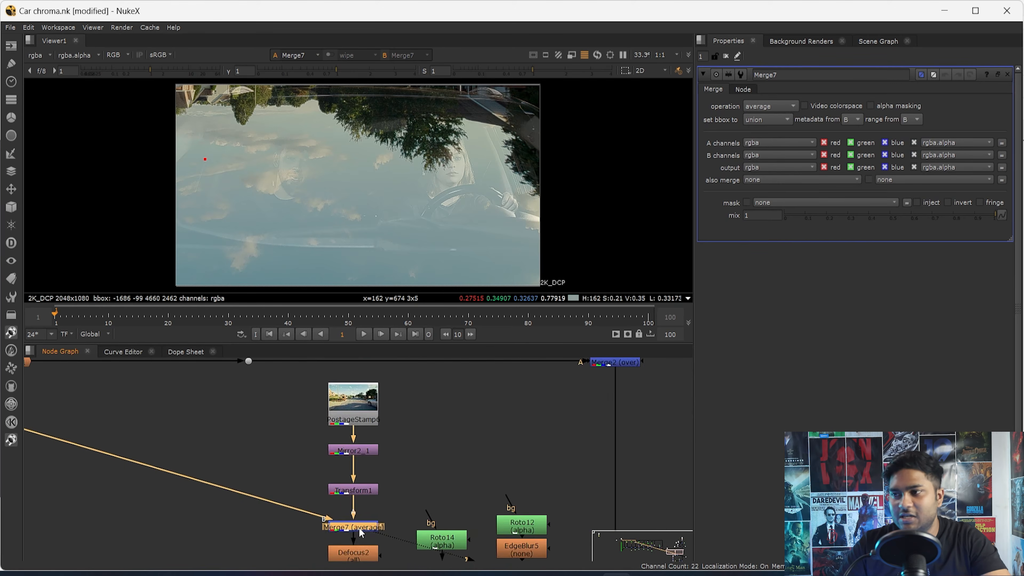
drag(302, 505, 331, 500)
scroll(342, 508, down, 2)
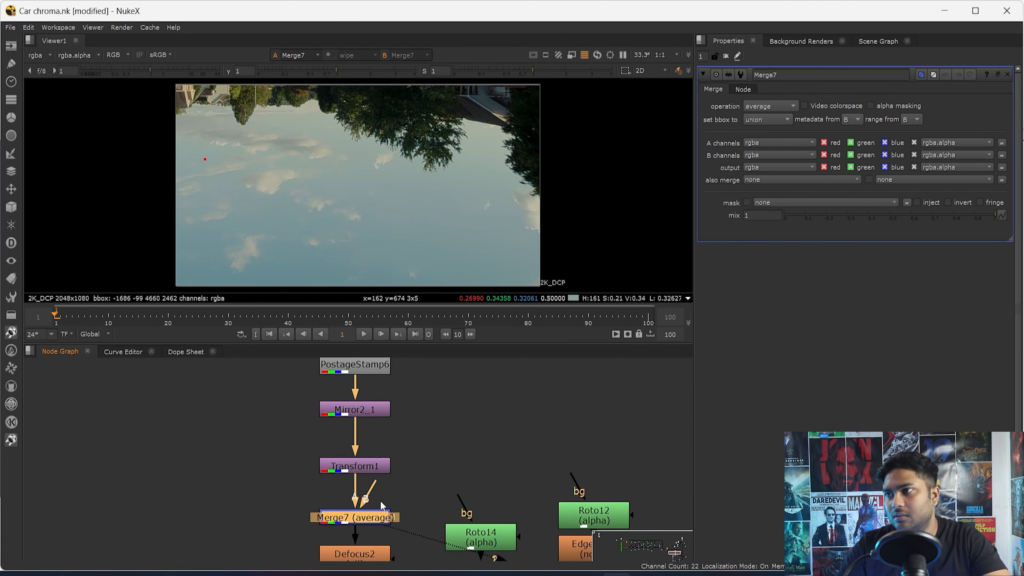
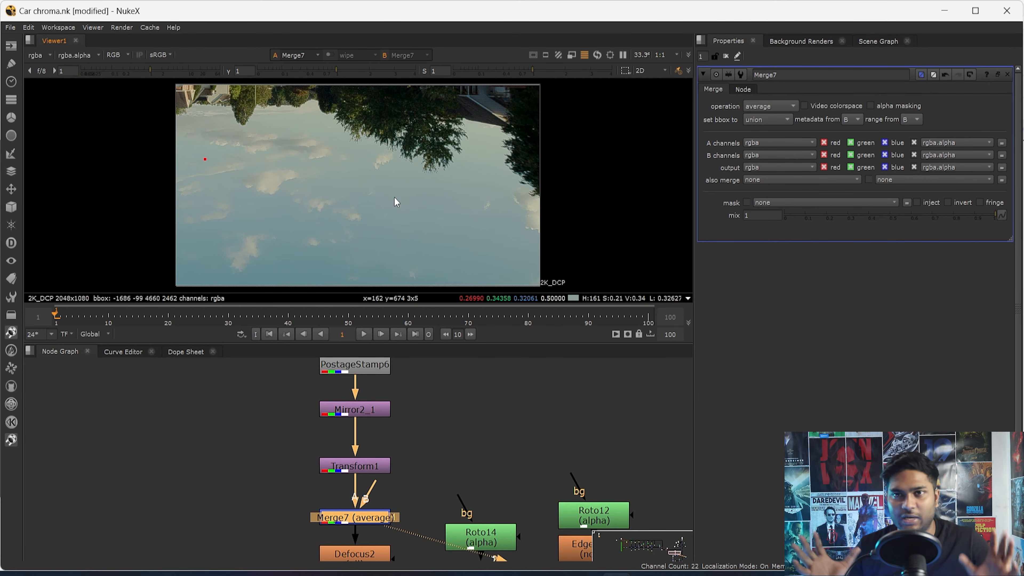
- Open Defocus2 and Saturation1 below Merge7 in the mirrored road branch, viewing the output of each
drag(474, 150, 396, 184)
drag(831, 231, 1023, 262)
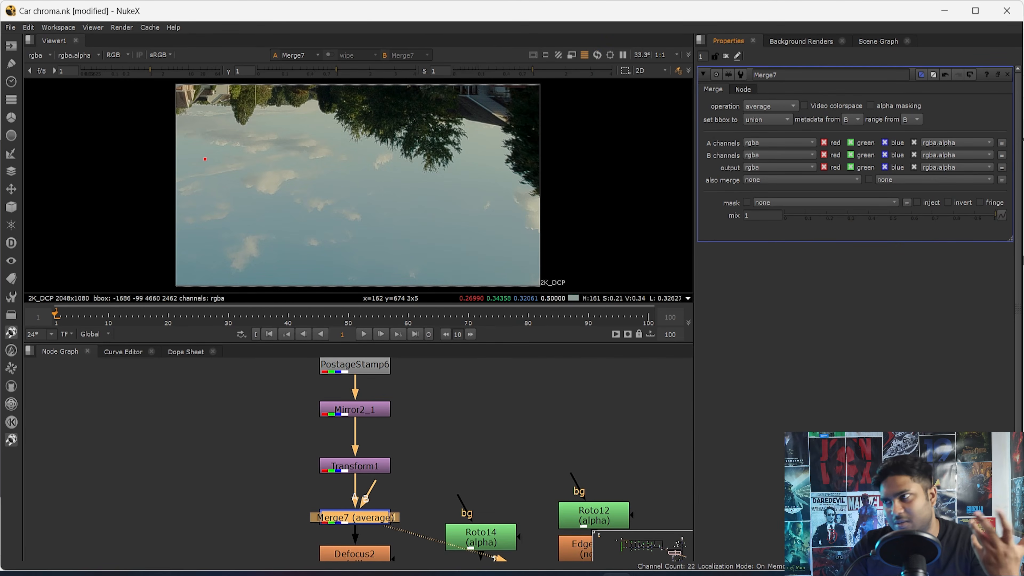
middle_drag(440, 493, 438, 392)
double_click(351, 461)
key(1)
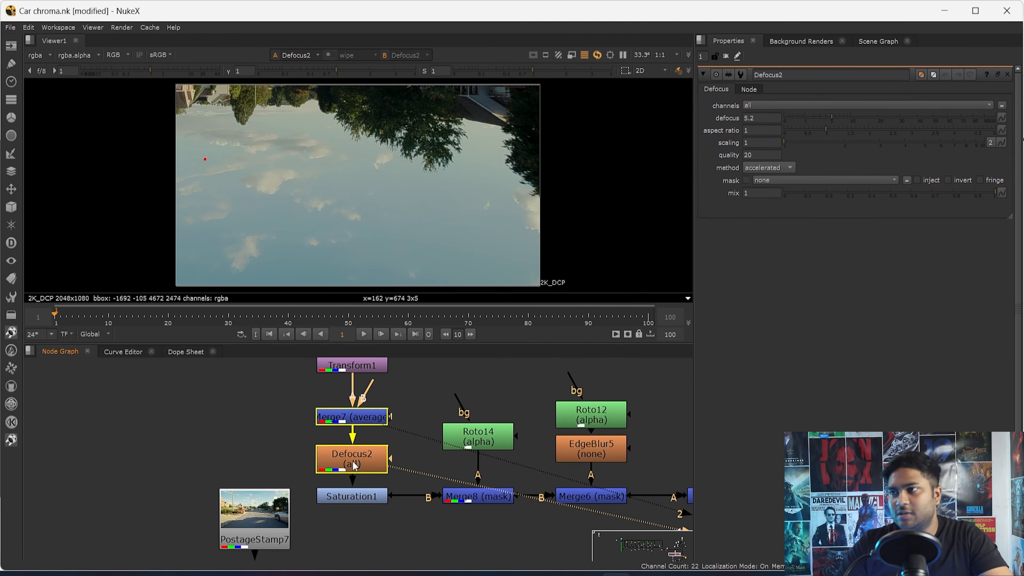
double_click(361, 497)
key(1)
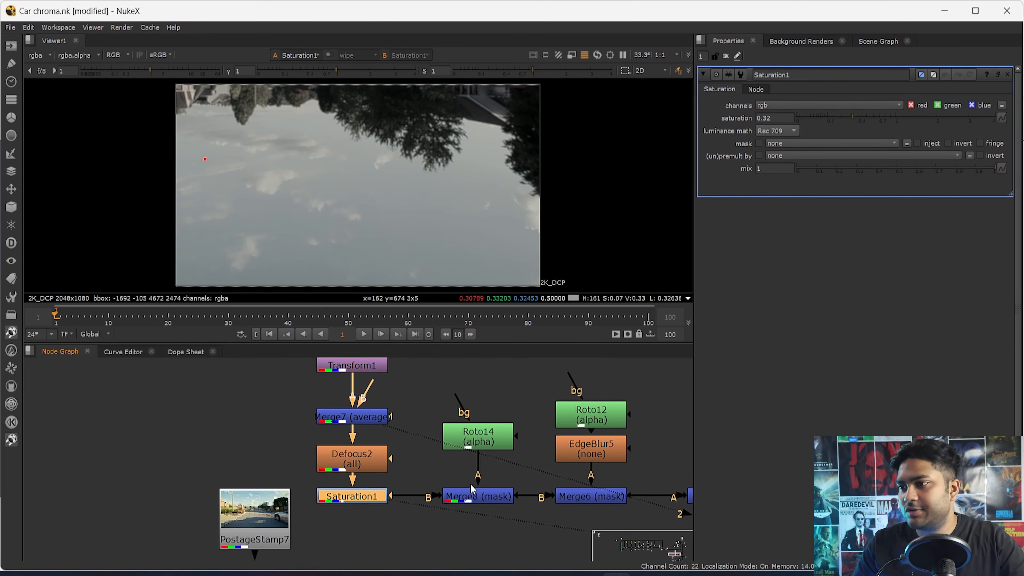
- Open the Merge8 mask settings and compare its output with the unmasked Saturation1 output
click(390, 467)
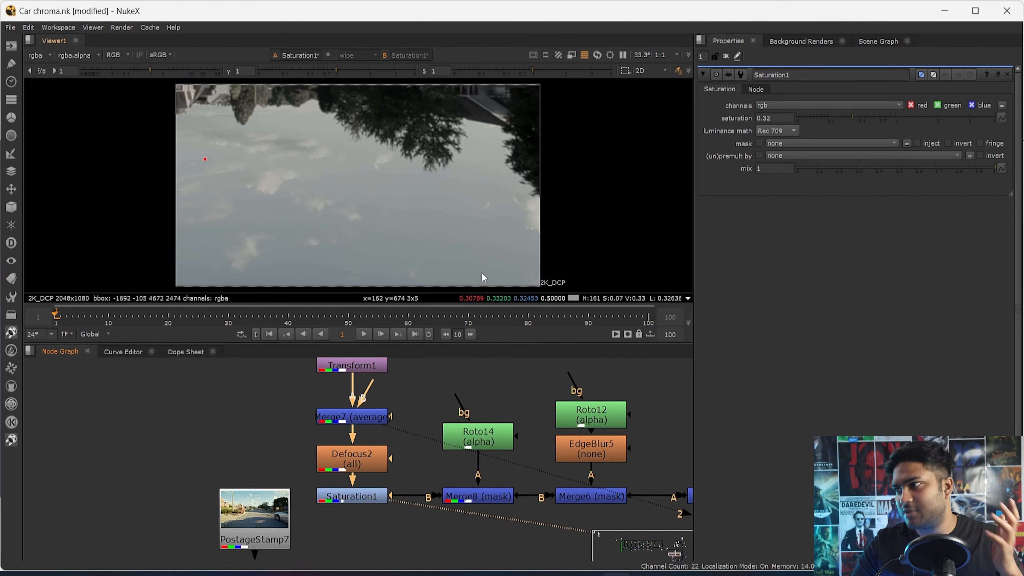
middle_drag(430, 477, 391, 468)
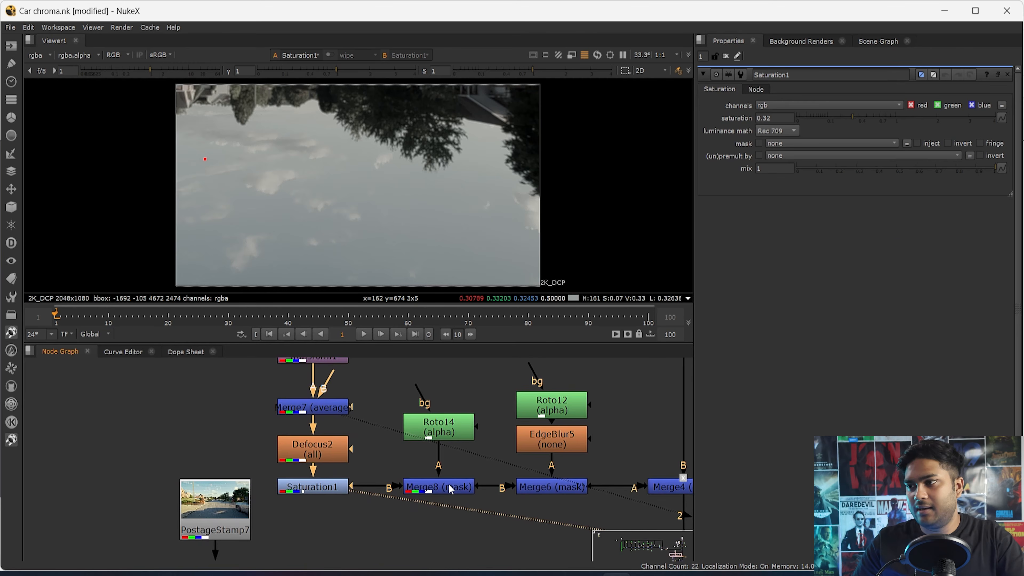
double_click(449, 487)
key(1)
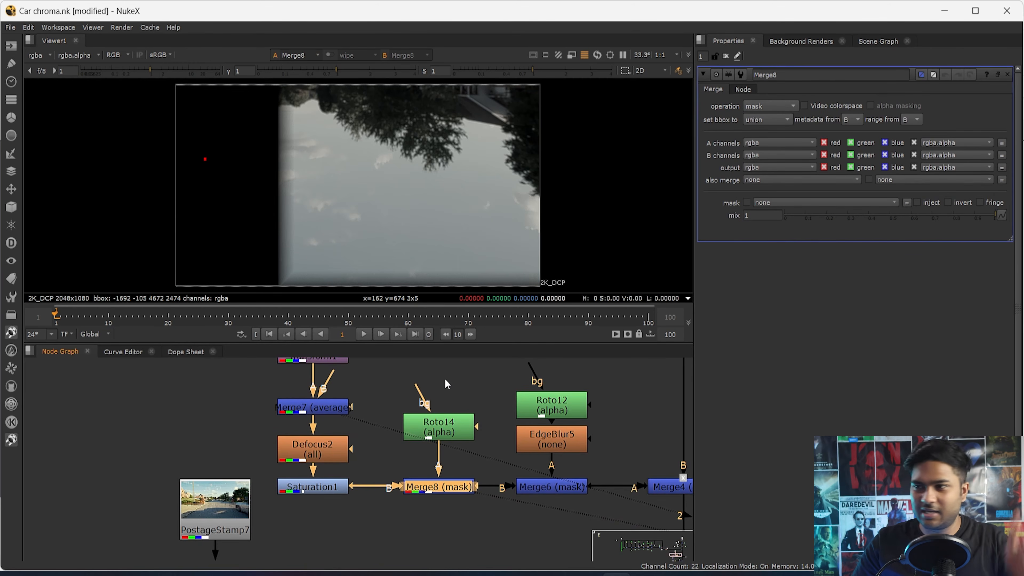
click(323, 484)
key(1)
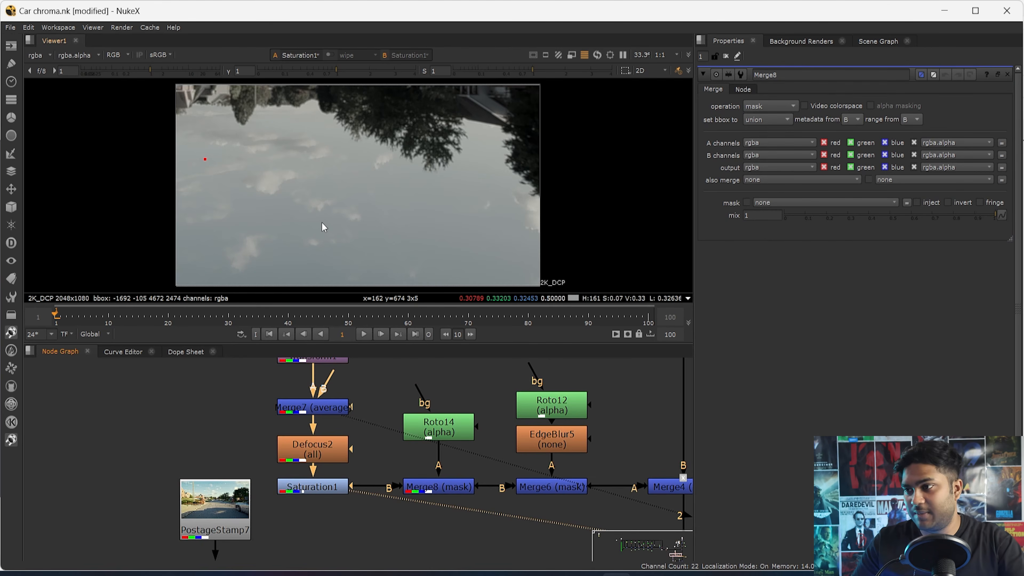
click(458, 486)
key(1)
scroll(509, 484, down, 5)
scroll(533, 484, up, 4)
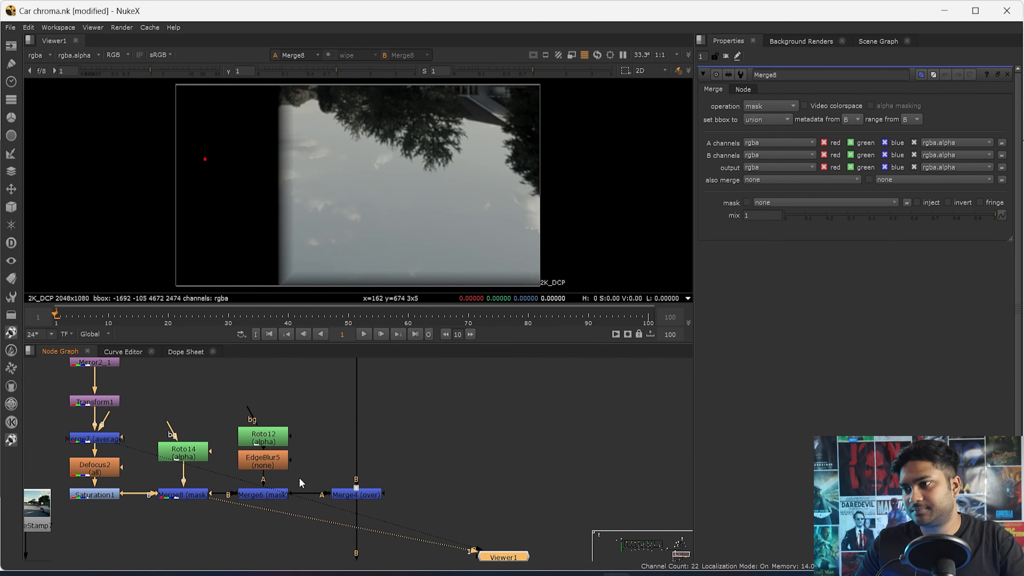
- Open Merge6 to view the fully masked reflection, and examine the Merge4 composite over the car up close
double_click(276, 495)
key(1)
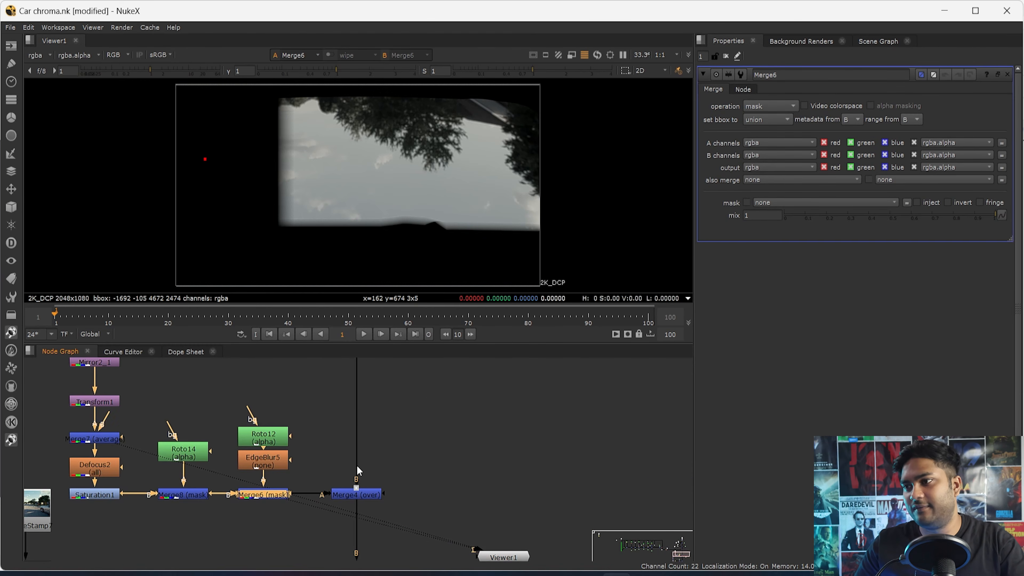
scroll(356, 459, down, 3)
click(345, 436)
key(1)
click(349, 437)
middle_drag(263, 474, 253, 370)
click(334, 463)
key(1)
scroll(320, 486, up, 3)
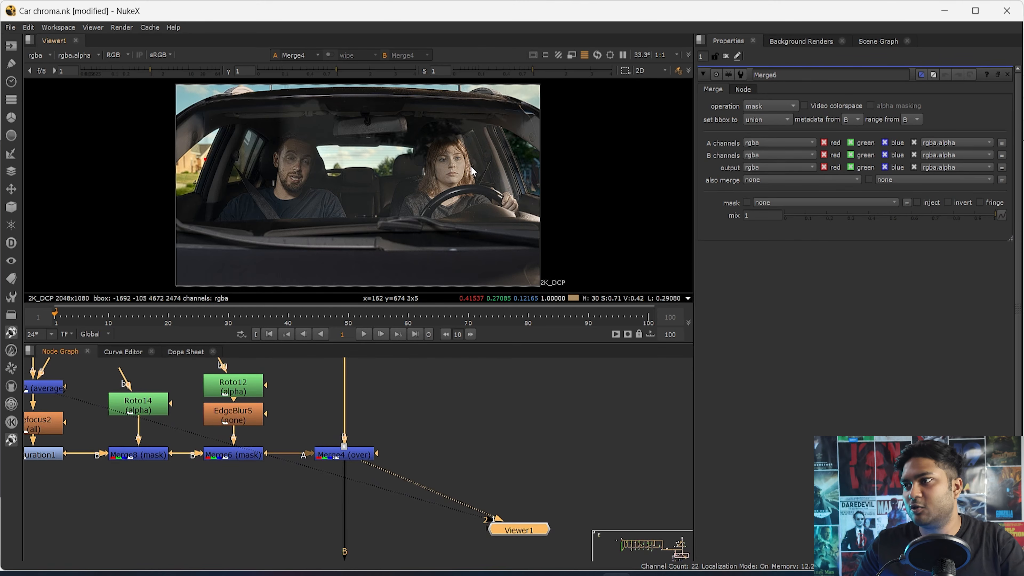
scroll(338, 127, up, 4)
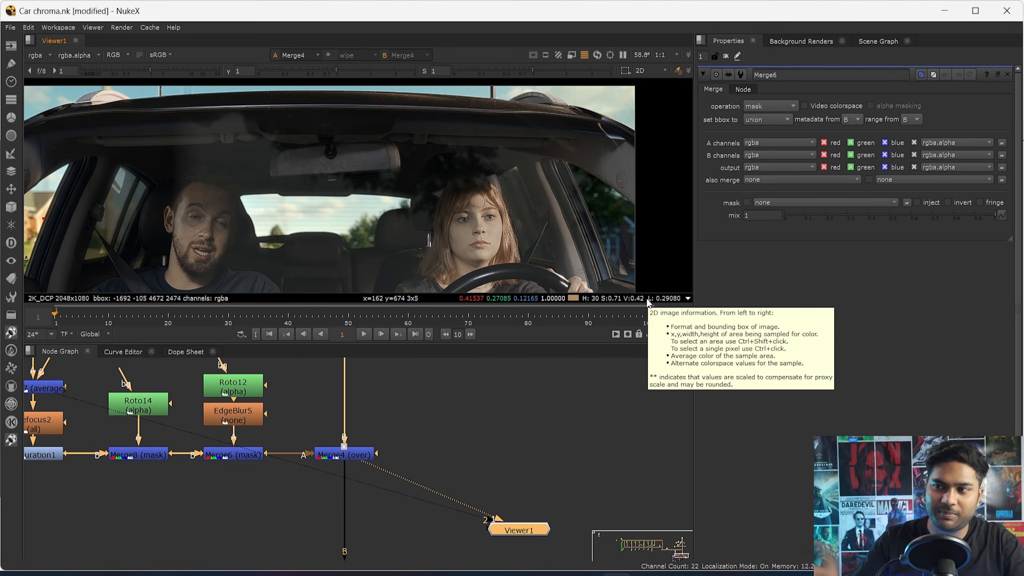
- Open Mirror2_1 and compare its vertically flipped output with the PostageStamp6 road image
middle_drag(152, 432, 352, 531)
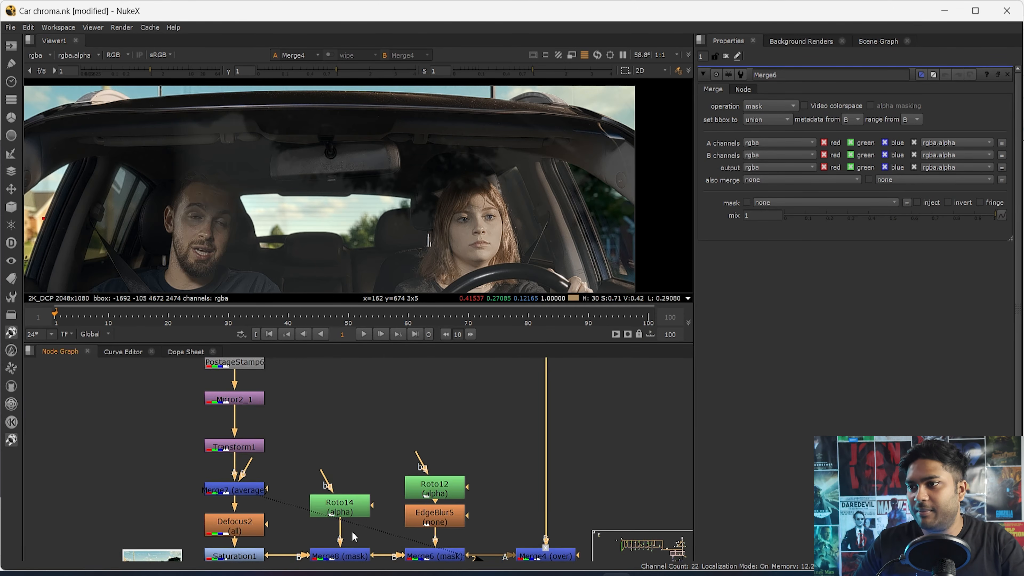
middle_drag(270, 422, 273, 453)
double_click(254, 430)
key(1)
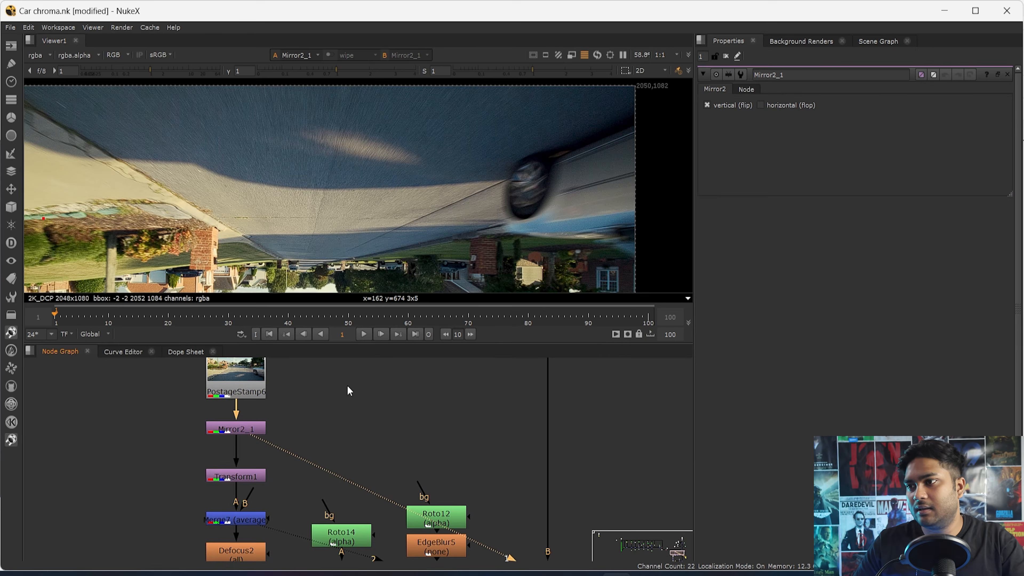
key(f)
click(225, 386)
key(1)
drag(249, 429, 249, 434)
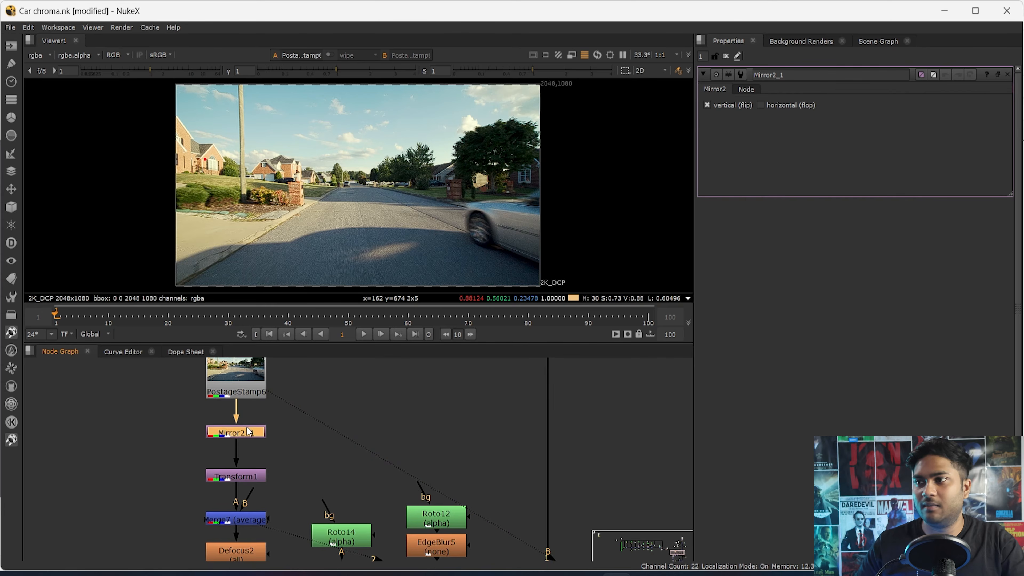
key(1)
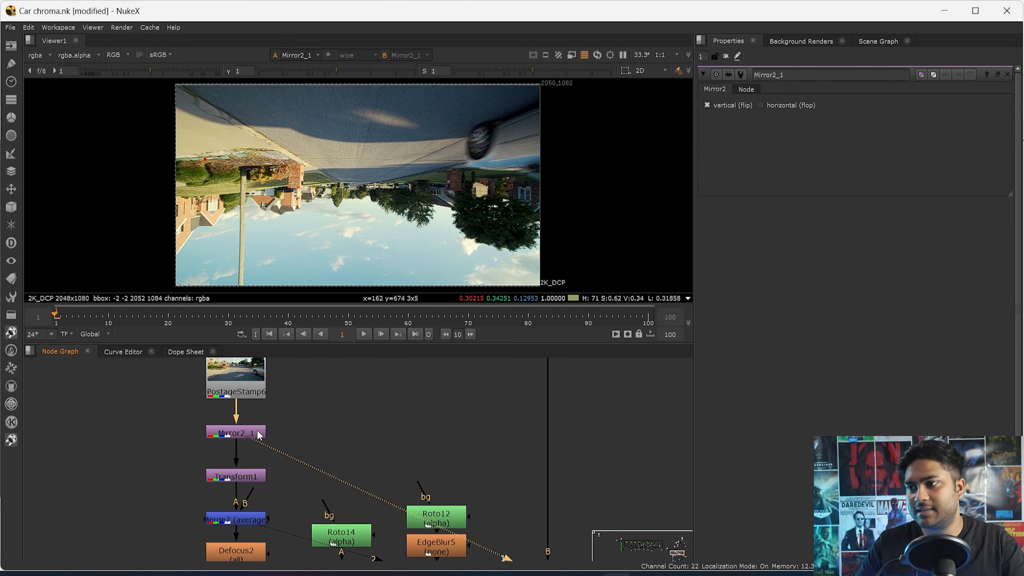
- View the Merge4 composite with the first road reflection over the car
scroll(258, 433, down, 5)
middle_drag(456, 514, 404, 495)
scroll(317, 493, up, 6)
click(343, 457)
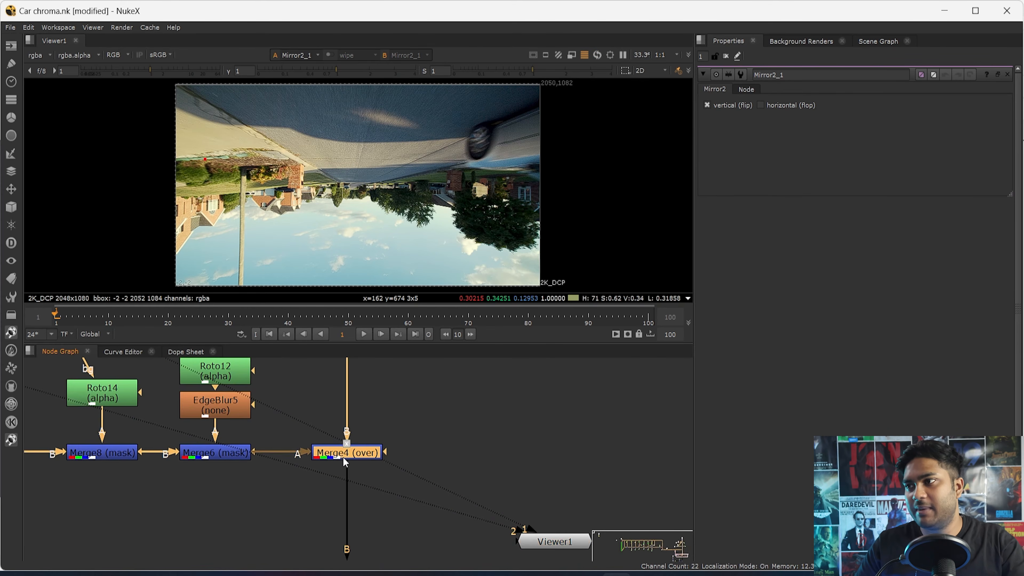
key(1)
scroll(344, 464, down, 1)
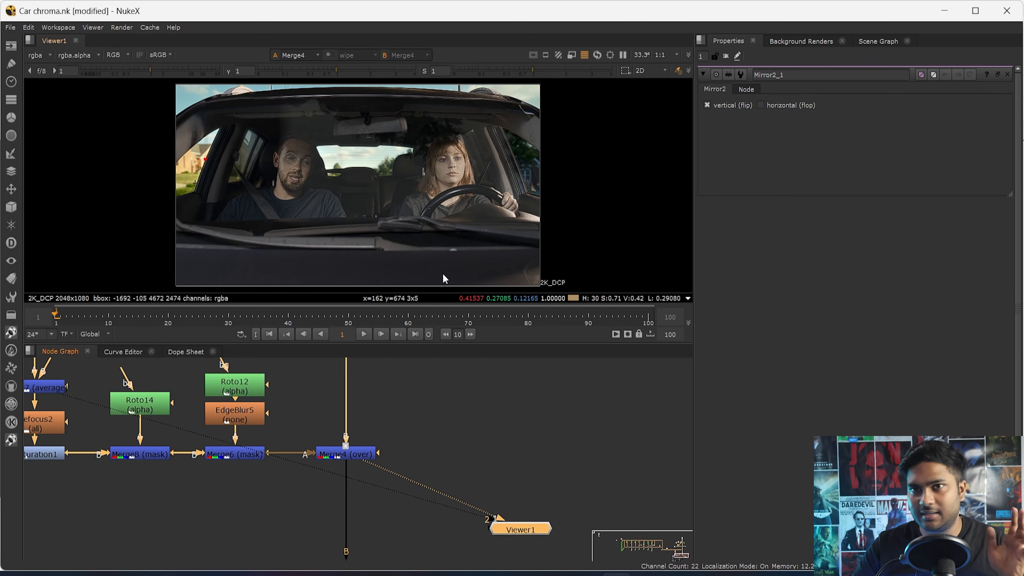
- View the Merge10 composite at the end of the second mirrored road branch
middle_drag(331, 475, 428, 450)
scroll(428, 450, down, 6)
scroll(450, 489, up, 5)
middle_drag(450, 489, 446, 404)
drag(456, 437, 322, 523)
key(1)
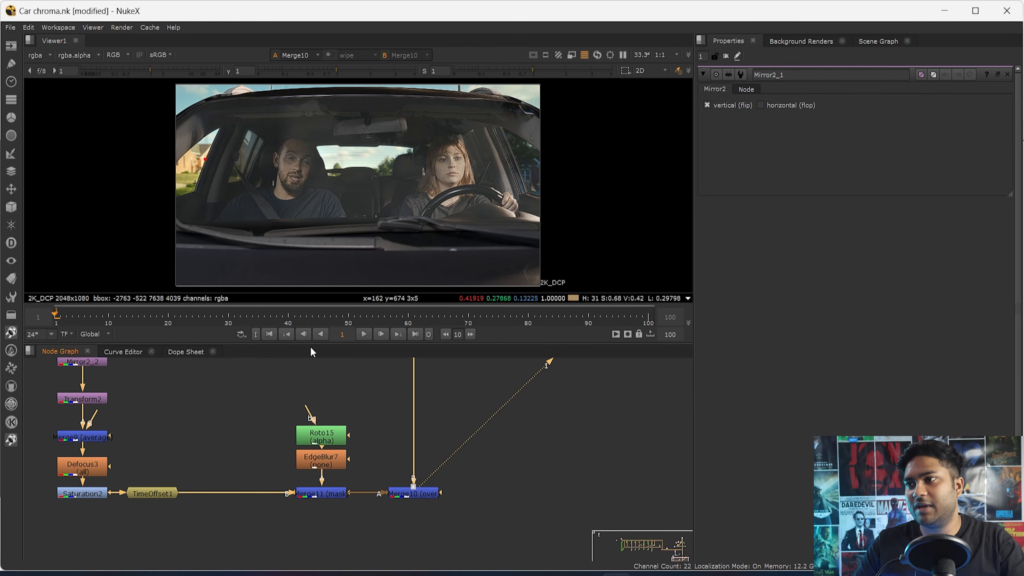
scroll(168, 435, down, 4)
scroll(142, 388, up, 5)
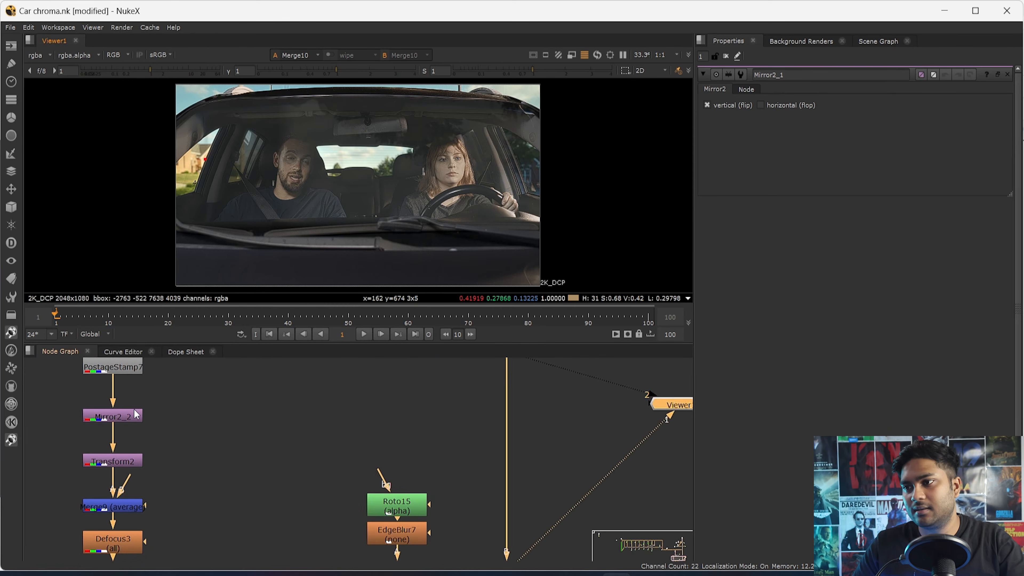
- View the Mirror2_2 output and the PostageStamp7 road image that feeds it
click(132, 415)
key(1)
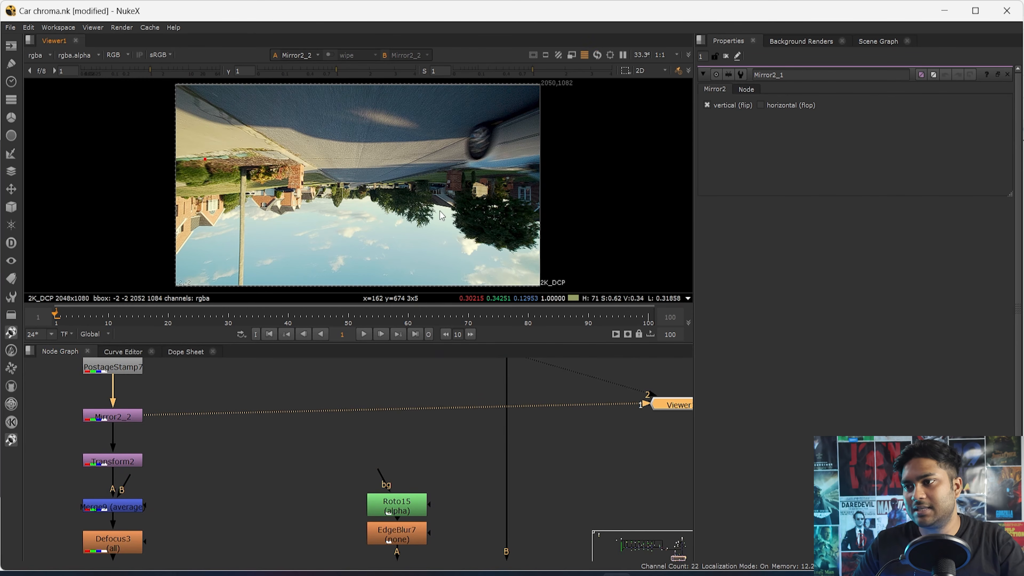
scroll(161, 406, down, 4)
click(139, 405)
key(1)
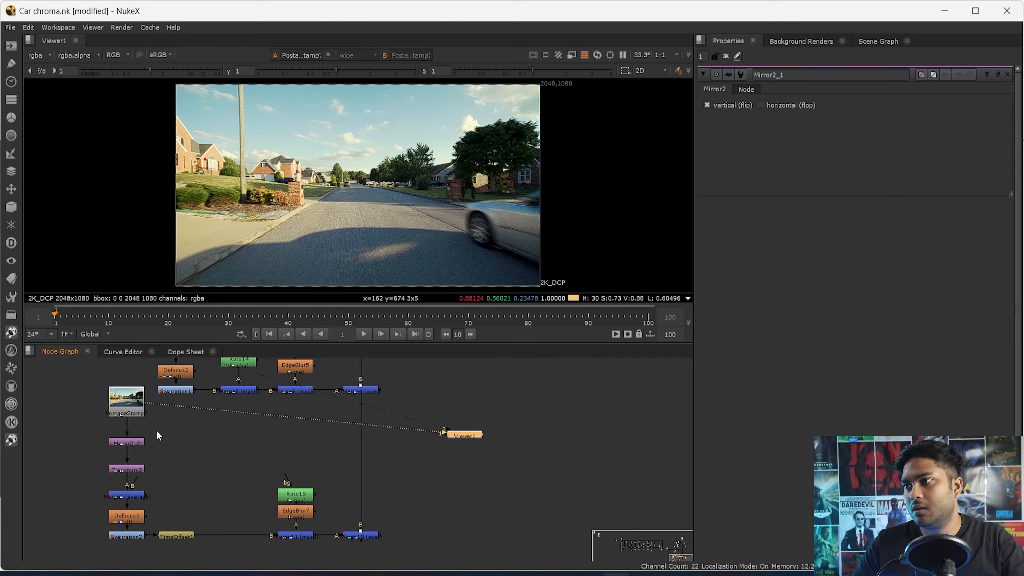
- View each stage of the second reflection branch in order: Mirror2_2, Transform2, Merge9, Defocus3 and Saturation2
click(127, 442)
key(1)
click(128, 471)
key(1)
click(136, 494)
key(1)
click(134, 516)
key(1)
click(136, 536)
key(1)
- View the TimeOffset1 output after Saturation2 and open its frame offset settings
click(182, 535)
key(1)
scroll(139, 520, up, 3)
double_click(213, 544)
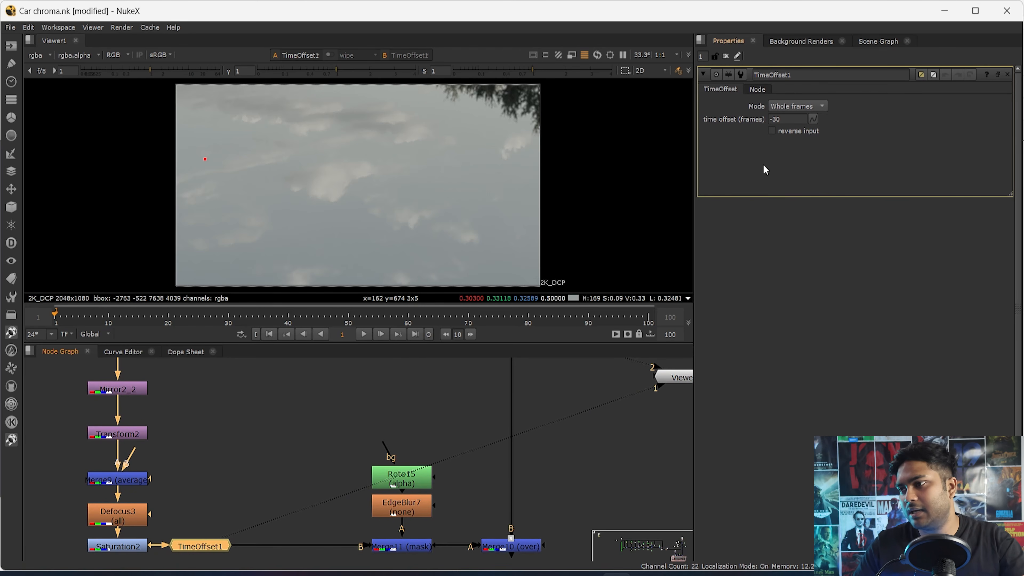
middle_drag(545, 523, 480, 473)
right_click(477, 489)
click(426, 505)
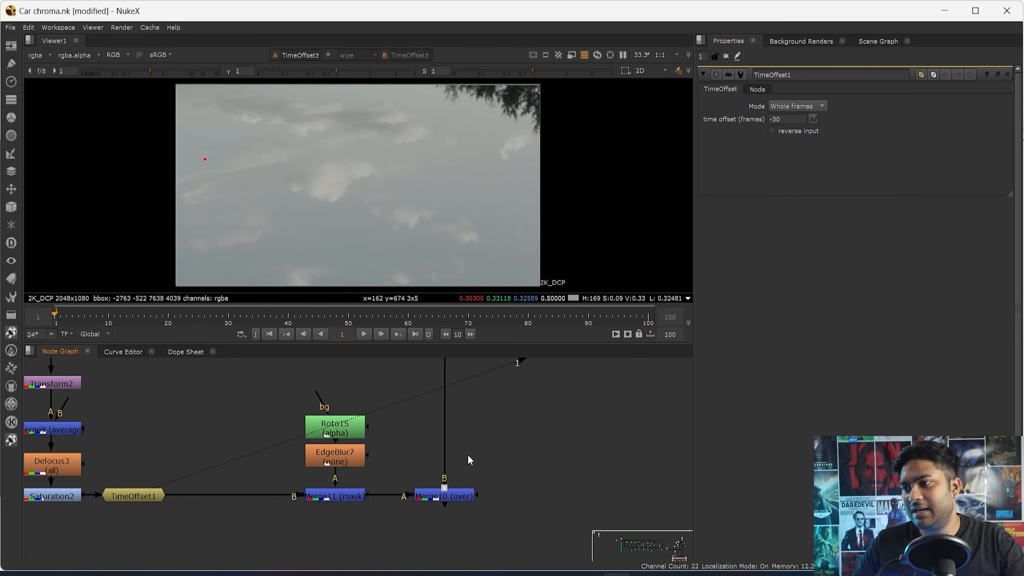
- Return to the Merge10 output to view the composite with both reflections
drag(537, 450, 356, 522)
key(1)
click(373, 517)
key(h)
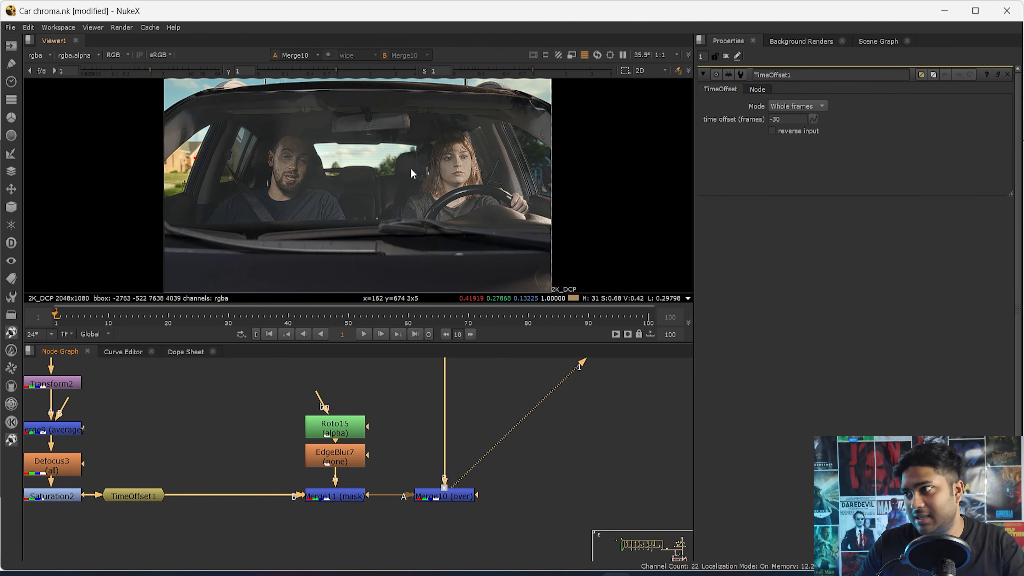
- Close all open node settings and fit the Merge10 composite in the viewer
click(725, 57)
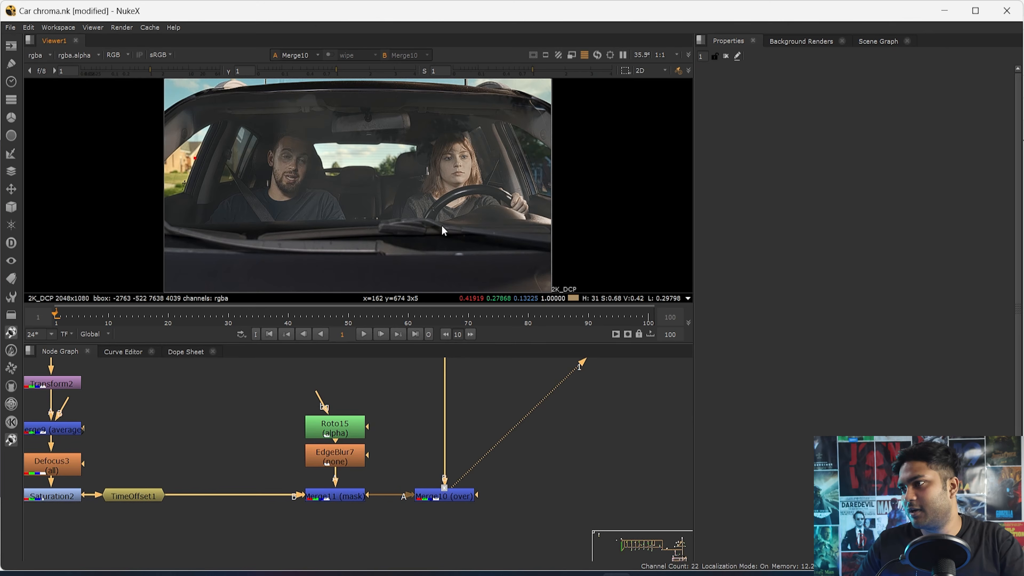
key(space)
key(h)
key(space)
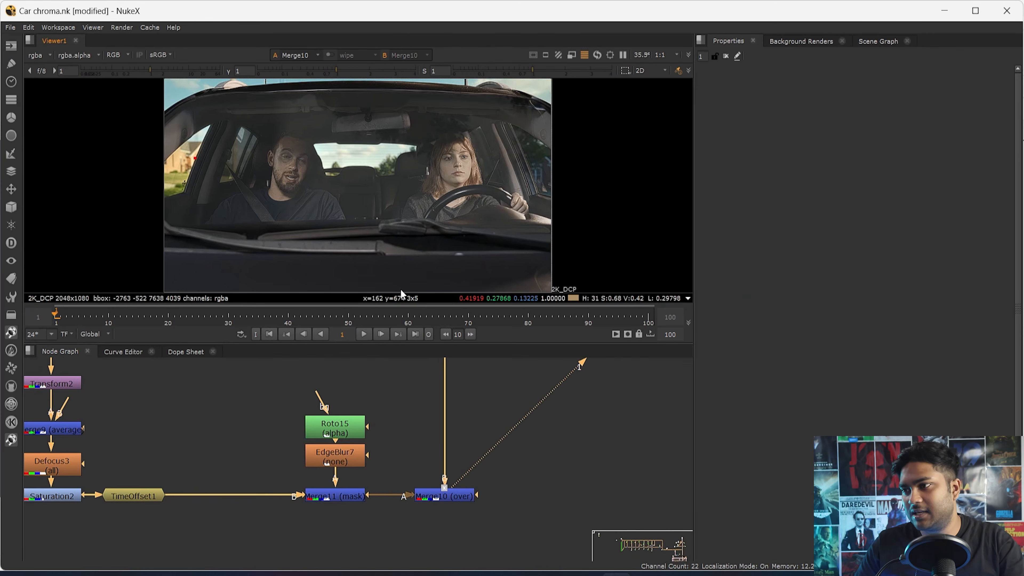
key(h)
scroll(446, 524, down, 5)
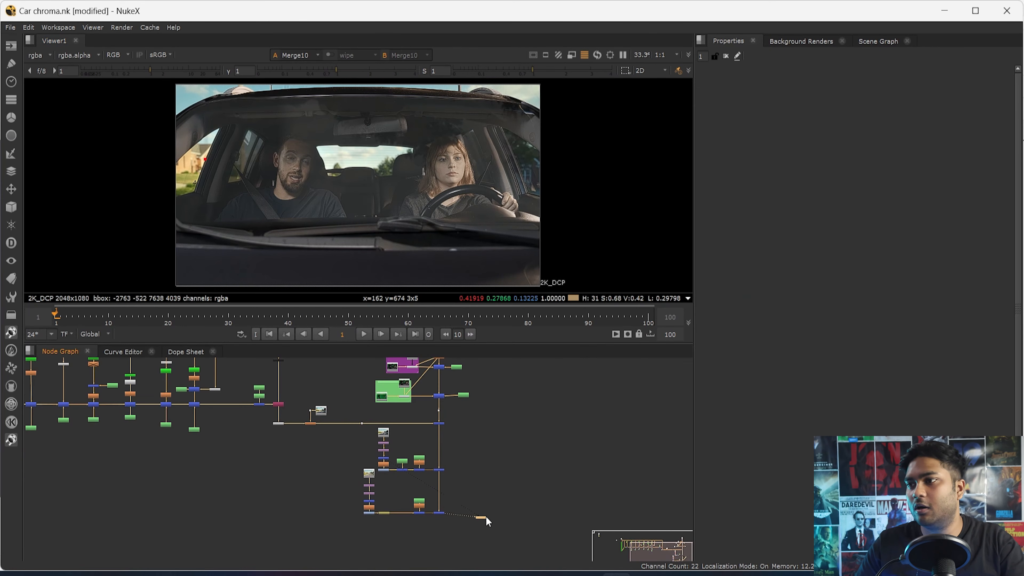
- View the original green-screen plate at Dot4 and compare it repeatedly with the Merge10 composite in an enlarged viewer
middle_drag(429, 412, 417, 517)
scroll(281, 444, up, 4)
drag(278, 434, 226, 474)
key(1)
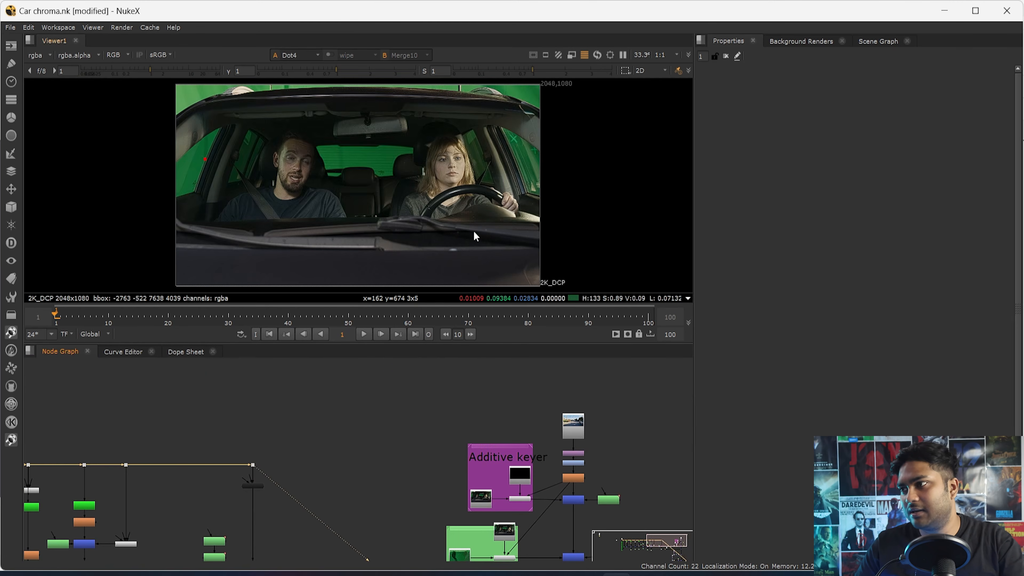
key(space)
key(h)
key(2)
key(1)
key(2)
key(1)
key(2)
key(1)
key(2)
key(1)
key(2)
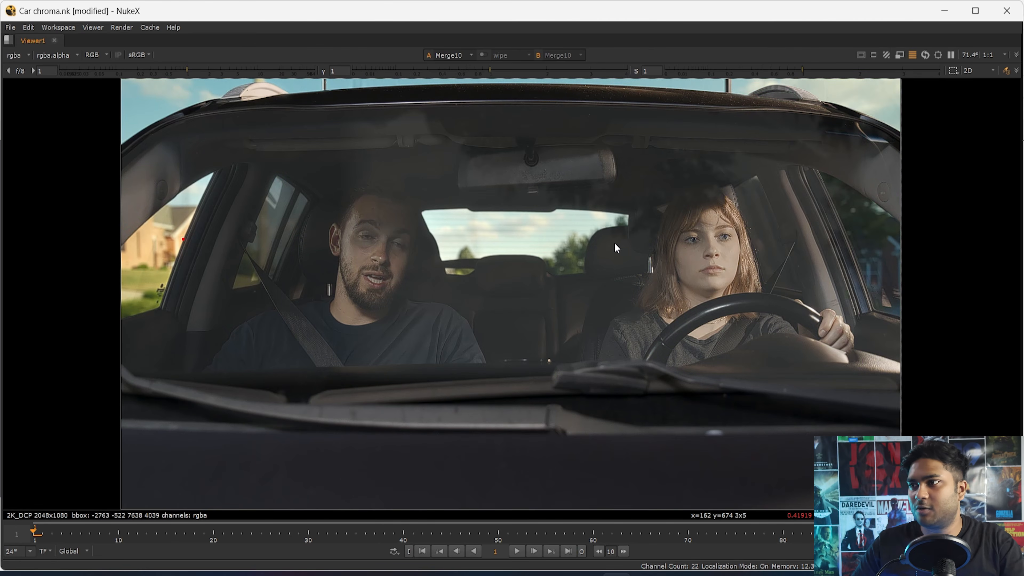
- Fit the final composite in the enlarged viewer, play it back, and stop the playback
scroll(562, 263, up, 3)
scroll(560, 264, down, 5)
key(f)
drag(583, 261, 506, 333)
click(517, 551)
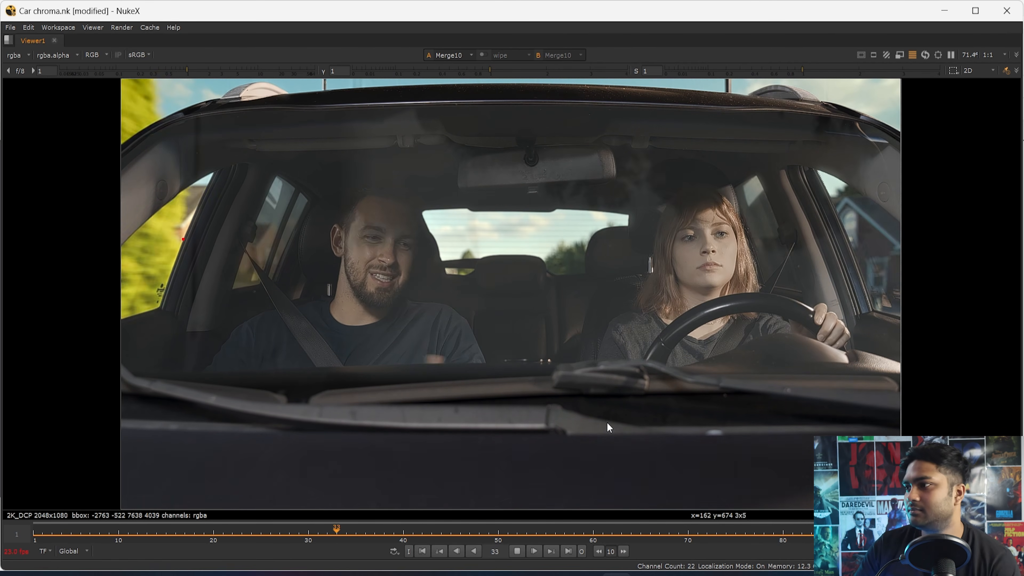
click(517, 552)
- Examine the dark window marking beside the passenger's door frame up close, switching between the composite and the original green-screen plate
scroll(442, 388, up, 8)
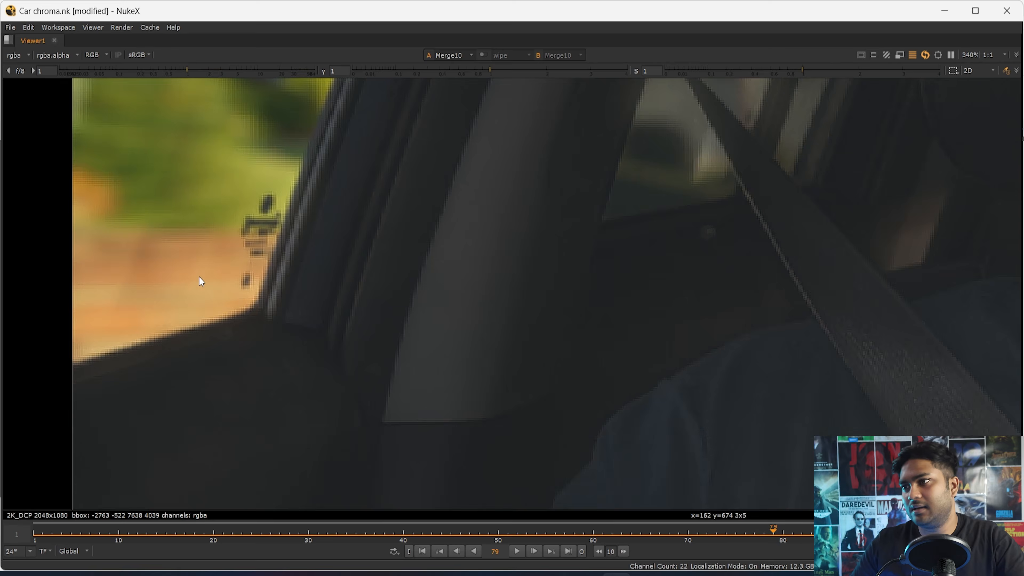
scroll(252, 289, up, 4)
key(1)
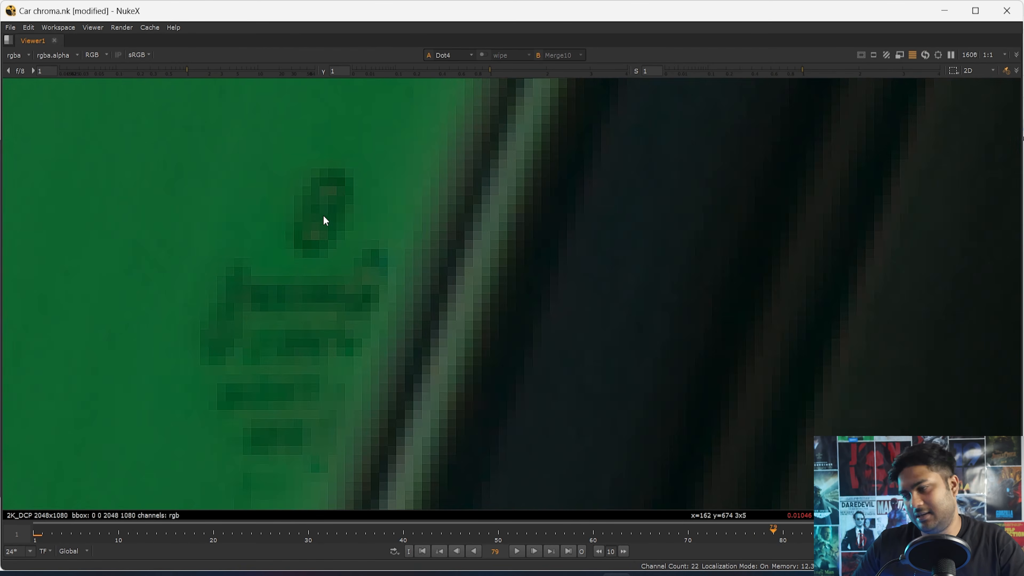
scroll(329, 270, down, 4)
scroll(326, 274, up, 3)
scroll(327, 272, up, 5)
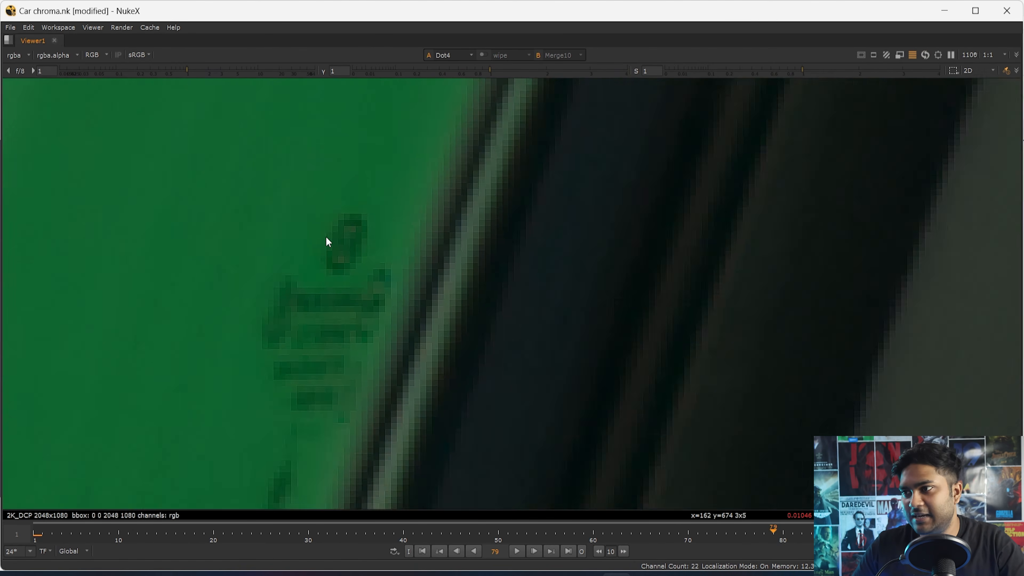
scroll(369, 255, down, 1)
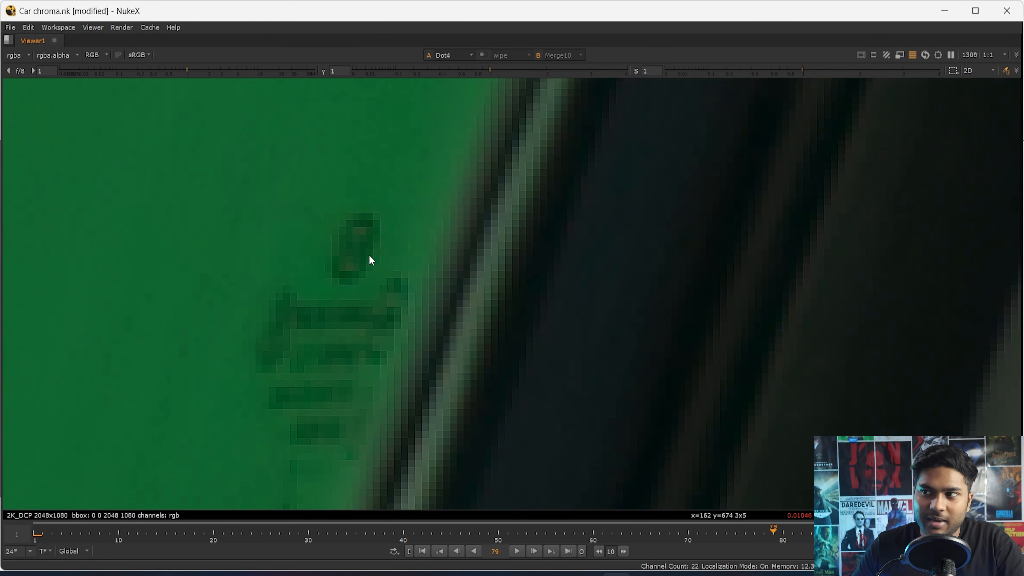
key(1)
key(2)
key(1)
scroll(306, 342, up, 4)
key(2)
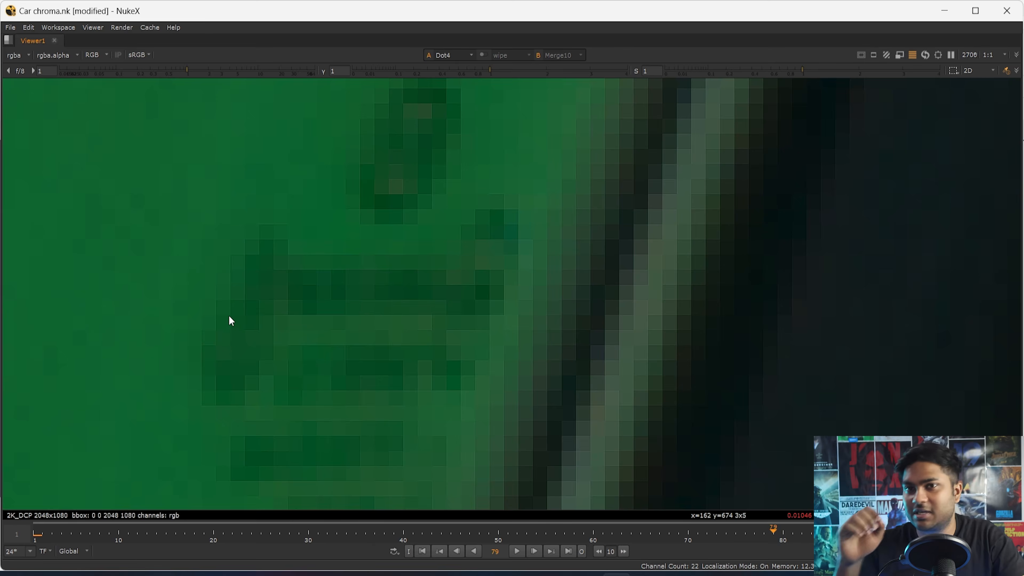
- Compare all the small markings along the passenger's door frame between the Dot4 plate and the Merge10 composite, widening the view gradually
key(1)
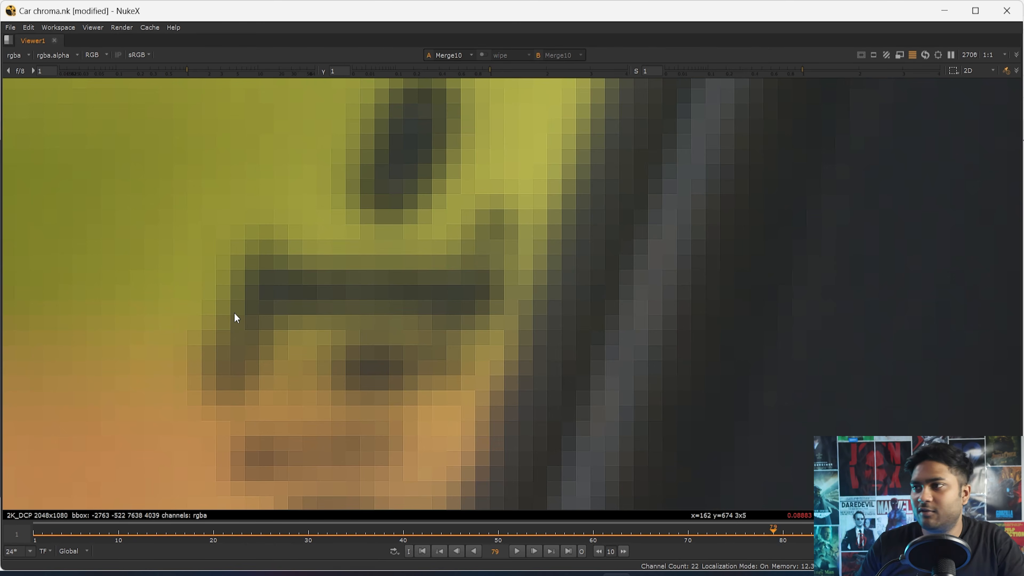
key(2)
scroll(418, 320, down, 8)
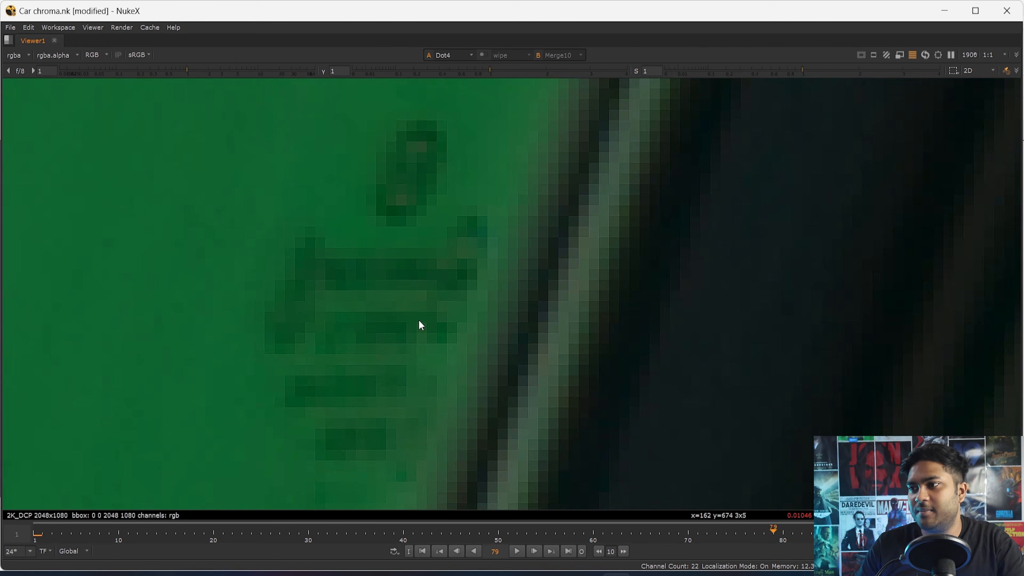
key(1)
key(2)
key(1)
scroll(424, 340, down, 1)
middle_drag(431, 393, 474, 314)
key(2)
key(1)
key(2)
key(1)
key(2)
key(1)
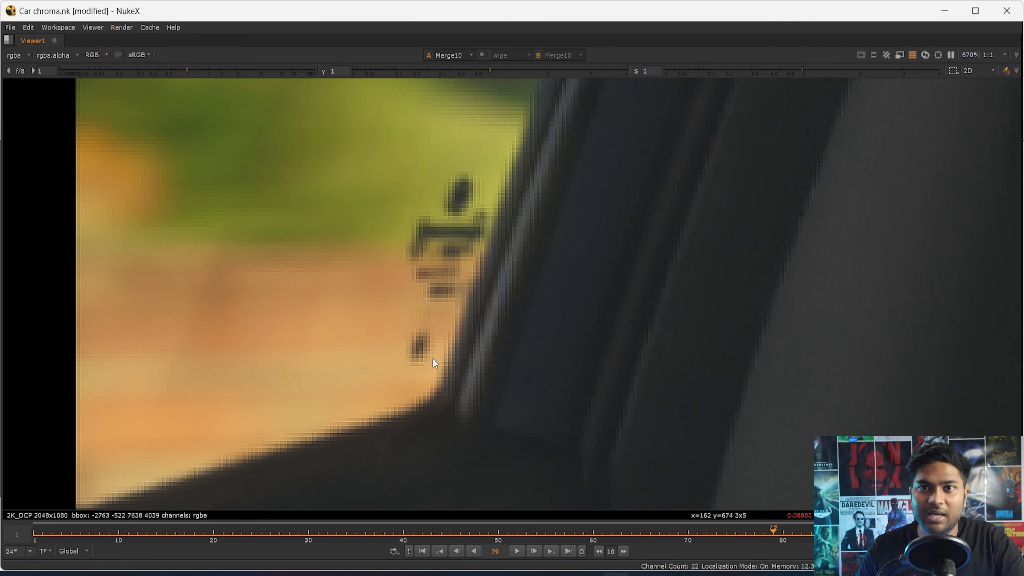
- Compare the whole frame and the passenger's seat belt area between the green-screen plate and the composite
key(f)
key(2)
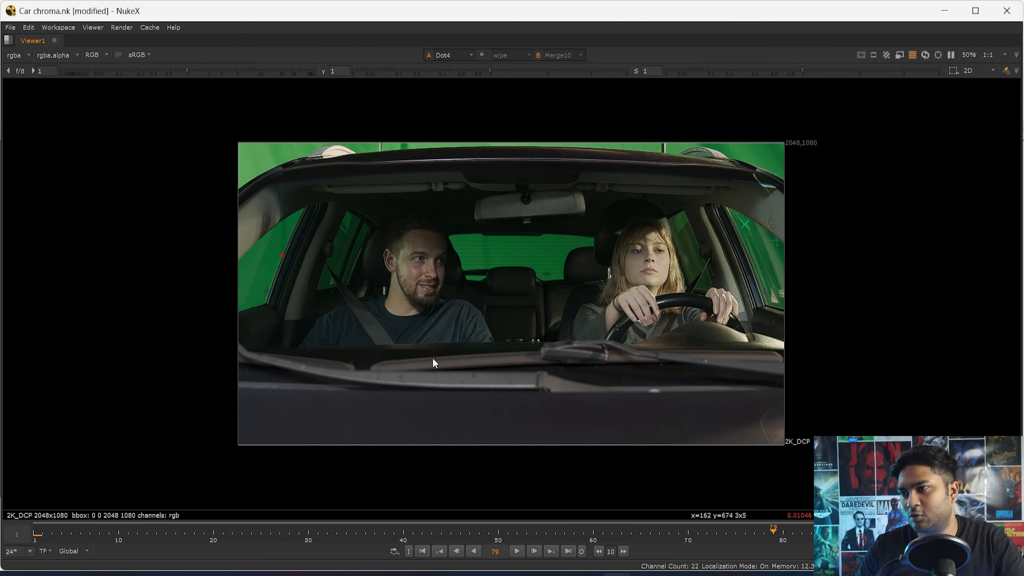
key(1)
scroll(400, 302, up, 4)
key(2)
key(1)
scroll(314, 301, up, 4)
key(2)
key(1)
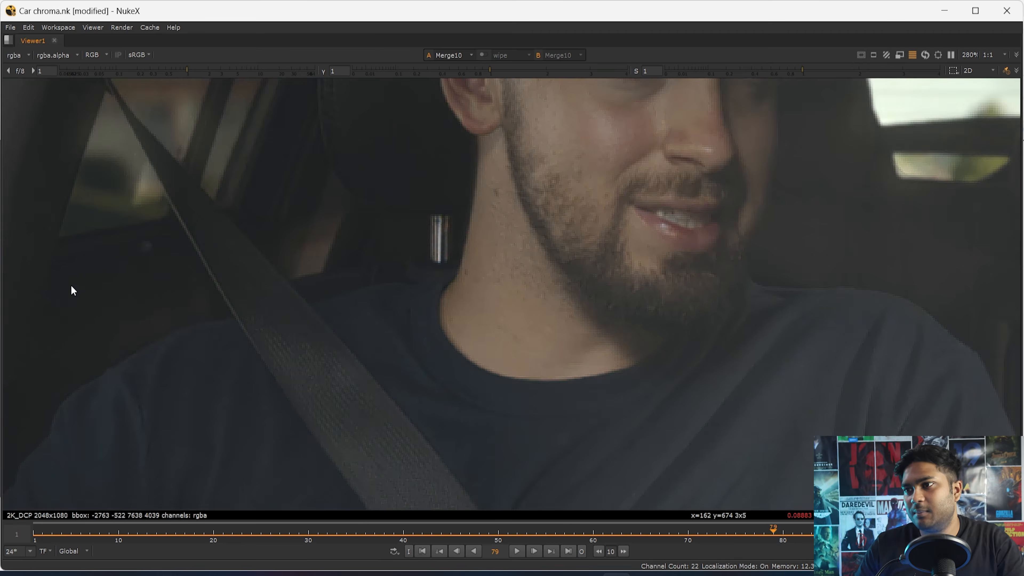
key(2)
key(1)
middle_drag(230, 86, 287, 307)
key(2)
key(1)
- Examine the rear side window frames behind the passenger up close, alternating between the composite and the original plate
scroll(292, 250, up, 5)
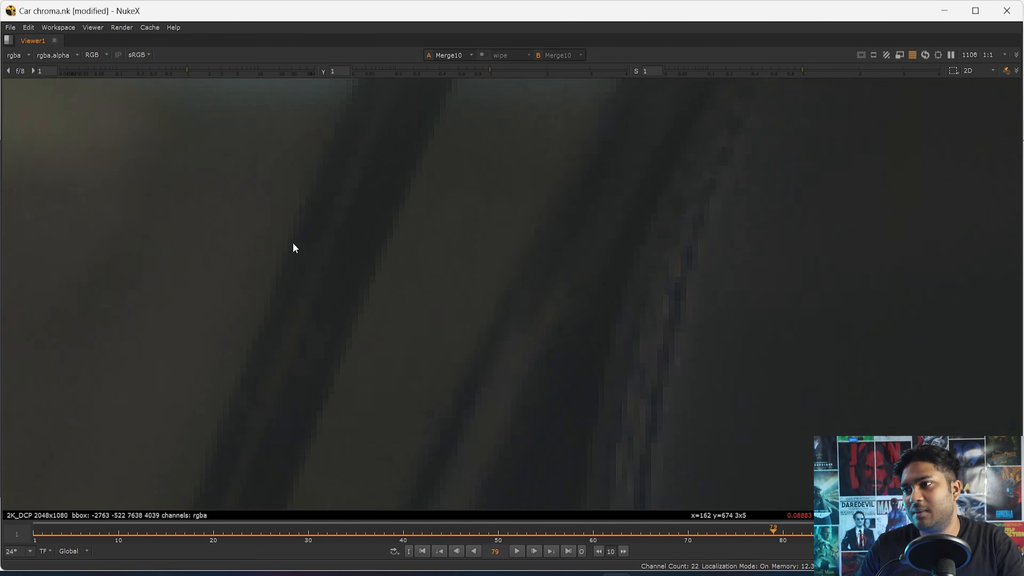
key(2)
key(1)
scroll(484, 192, up, 3)
key(2)
scroll(251, 307, down, 4)
key(1)
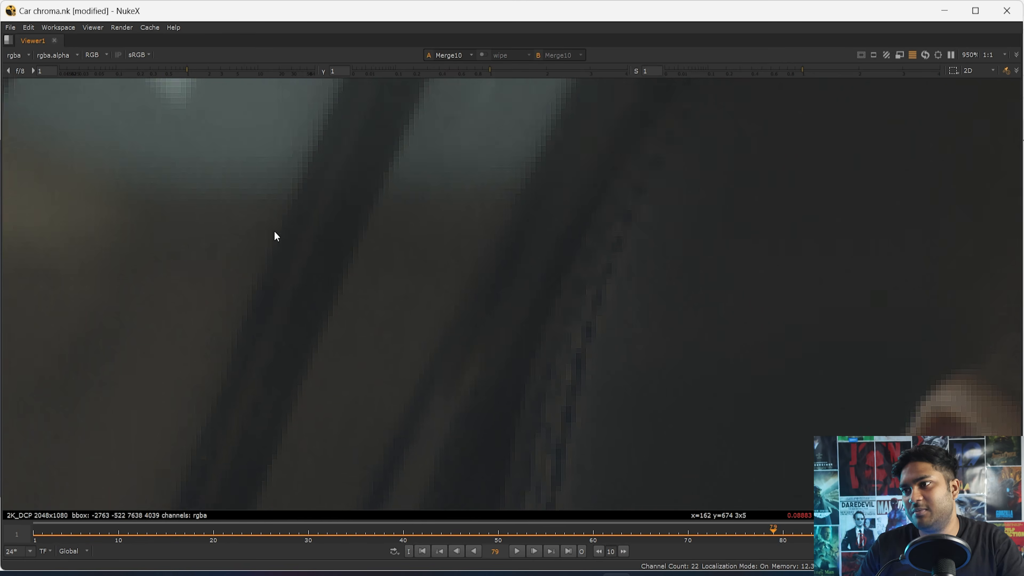
scroll(274, 230, down, 2)
middle_drag(274, 231, 261, 396)
key(2)
key(1)
scroll(238, 220, up, 5)
key(2)
drag(357, 148, 222, 307)
scroll(260, 316, down, 4)
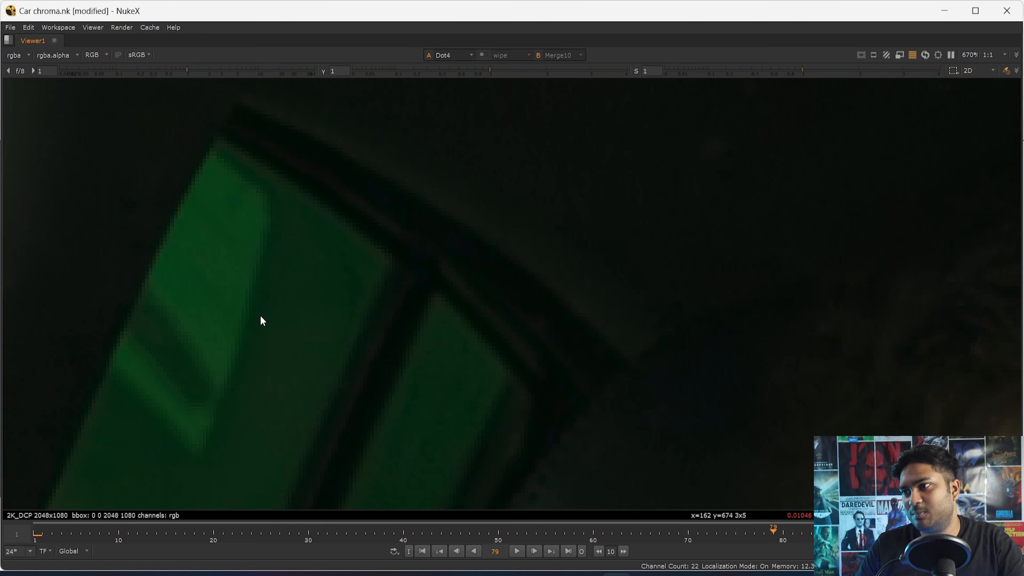
key(1)
key(2)
middle_drag(329, 350, 402, 142)
key(1)
key(2)
middle_drag(318, 371, 375, 141)
key(1)
drag(412, 213, 293, 373)
scroll(300, 343, down, 6)
scroll(368, 230, up, 5)
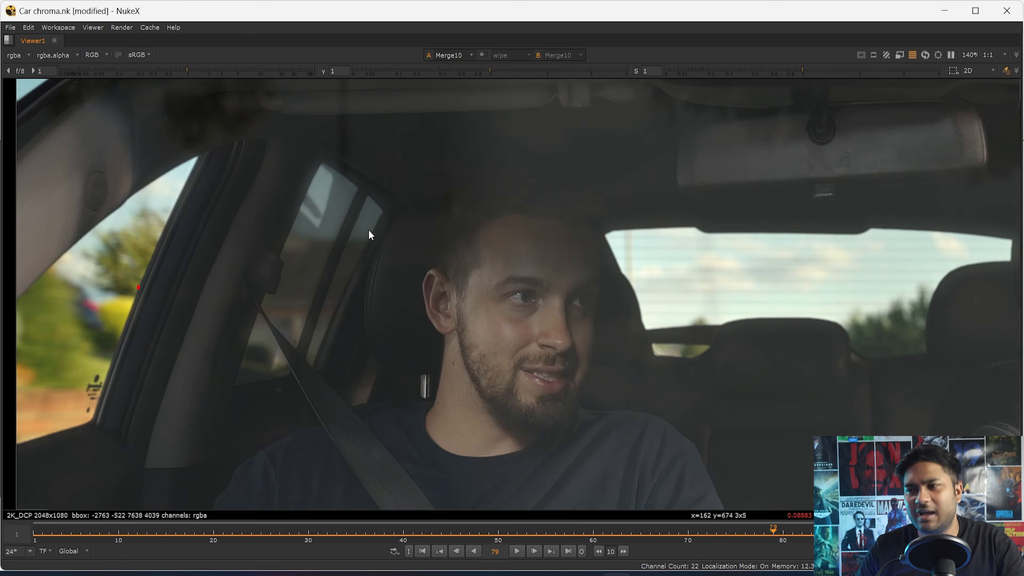
- Inspect the rear windshield and its keyed edge in both the composite and the plate, finishing with the full composite
key(1)
key(1)
scroll(250, 328, down, 4)
middle_drag(642, 348, 329, 358)
scroll(329, 358, up, 7)
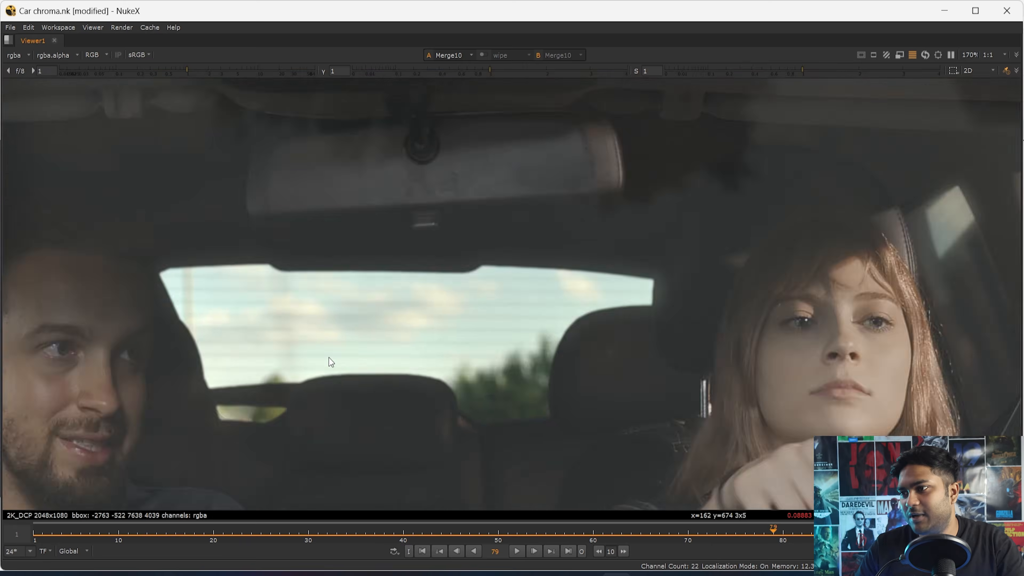
key(2)
drag(198, 247, 312, 318)
key(1)
scroll(482, 407, up, 3)
key(2)
key(1)
key(2)
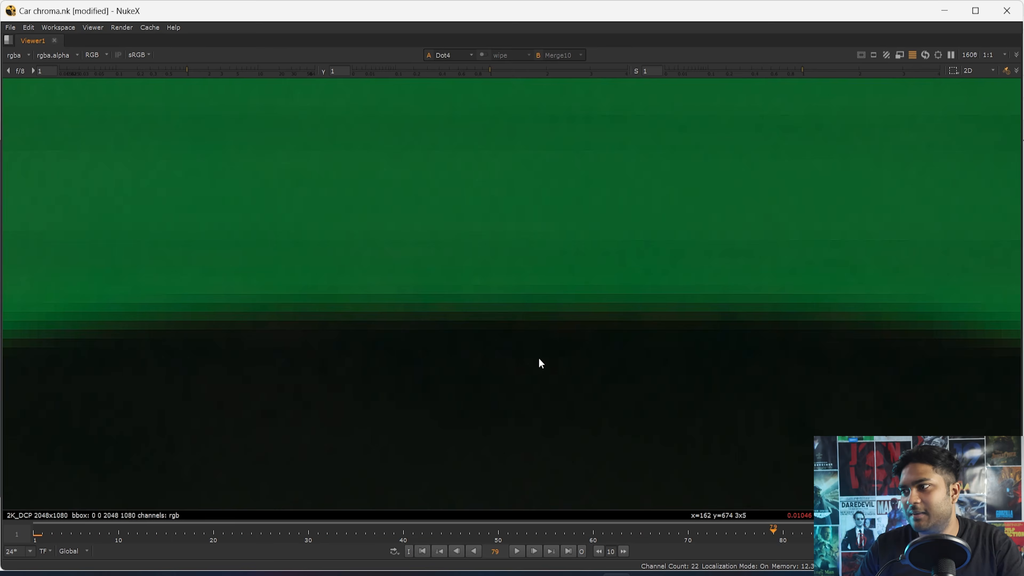
key(1)
scroll(432, 357, down, 3)
key(2)
key(1)
key(2)
key(1)
key(f)
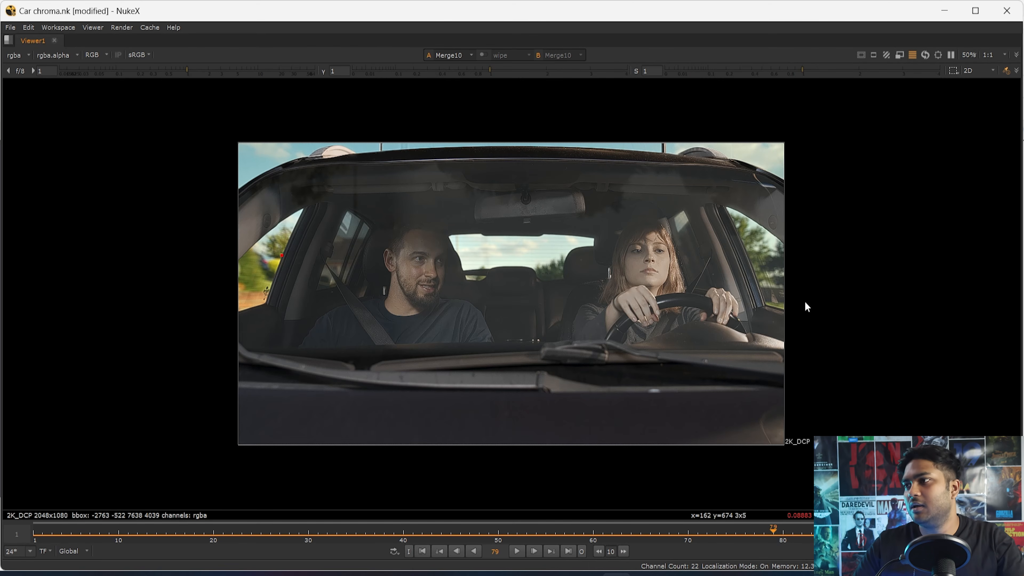
- Compare the car's roof edge against the sky in the composite and the plate, ending on the full-frame composite
scroll(606, 131, up, 5)
key(2)
key(1)
middle_drag(360, 199, 555, 213)
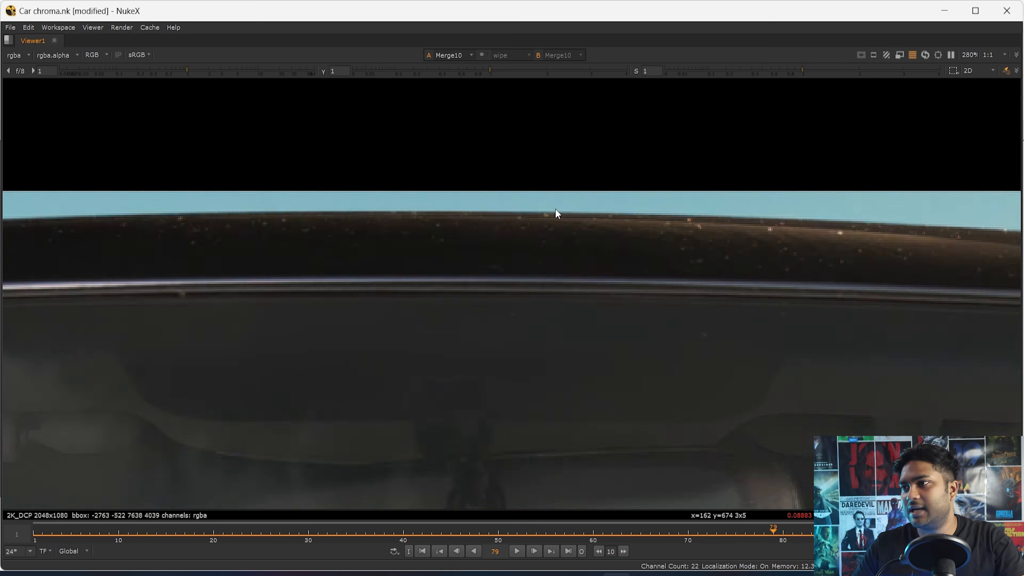
key(2)
scroll(588, 262, up, 3)
key(1)
middle_drag(588, 262, 382, 262)
key(2)
scroll(417, 302, down, 3)
key(f)
key(1)
key(2)
key(1)
- Restore the full workspace layout and look over the node graph's reflection branches, despill section and keyers
key(space)
scroll(531, 472, down, 4)
scroll(436, 450, up, 3)
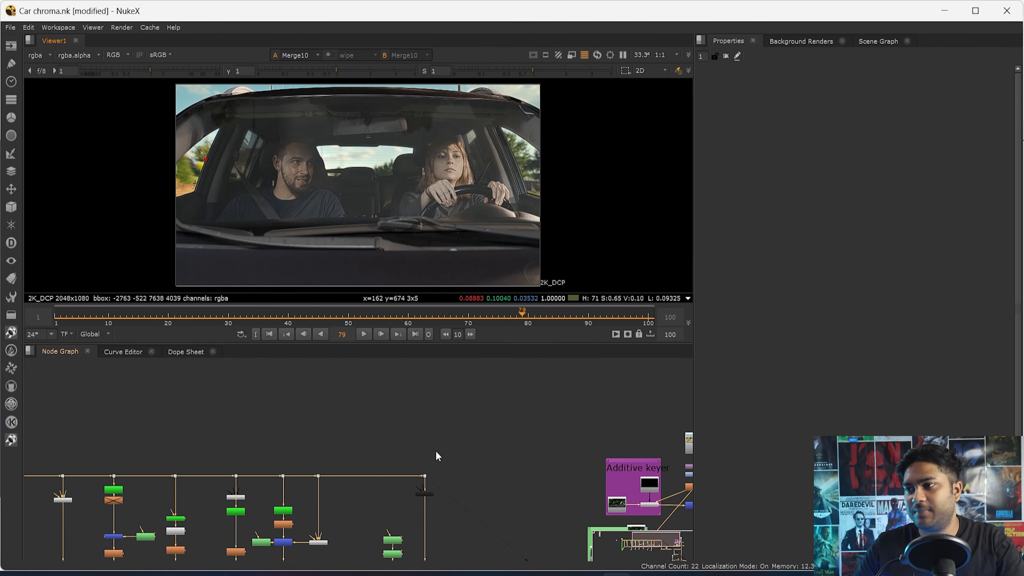
key(2)
scroll(391, 486, down, 4)
scroll(454, 480, up, 5)
scroll(454, 479, up, 4)
key(1)
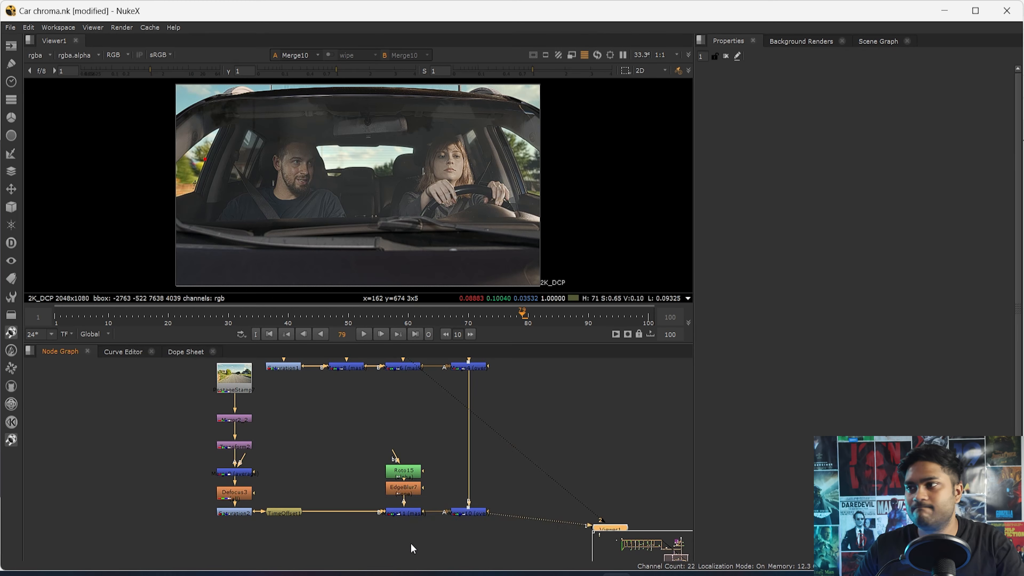
scroll(446, 534, down, 4)
scroll(325, 494, down, 4)
scroll(292, 412, up, 8)
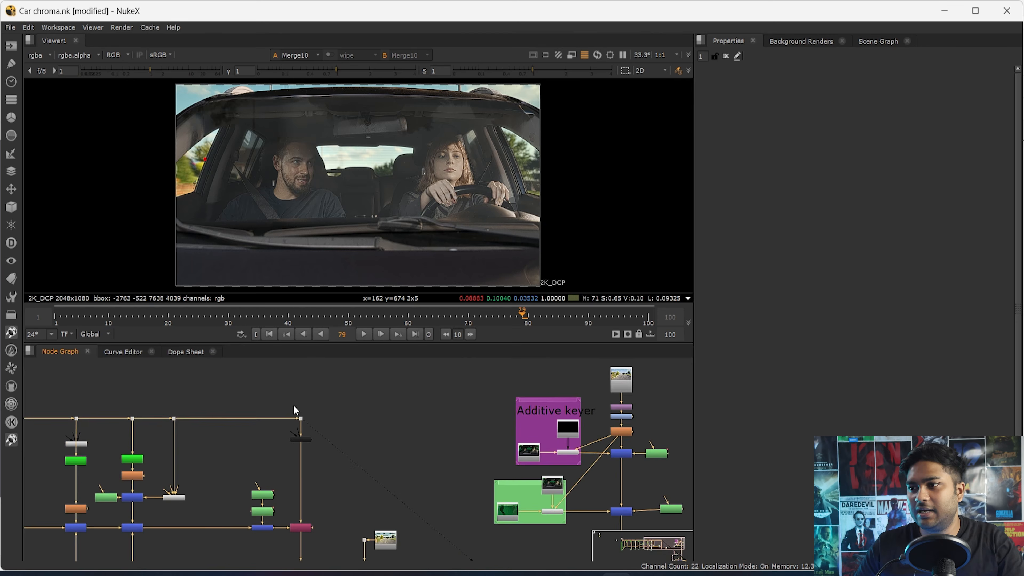
- Add an unconnected PostageStamp node beside the bm_Despill node
click(405, 445)
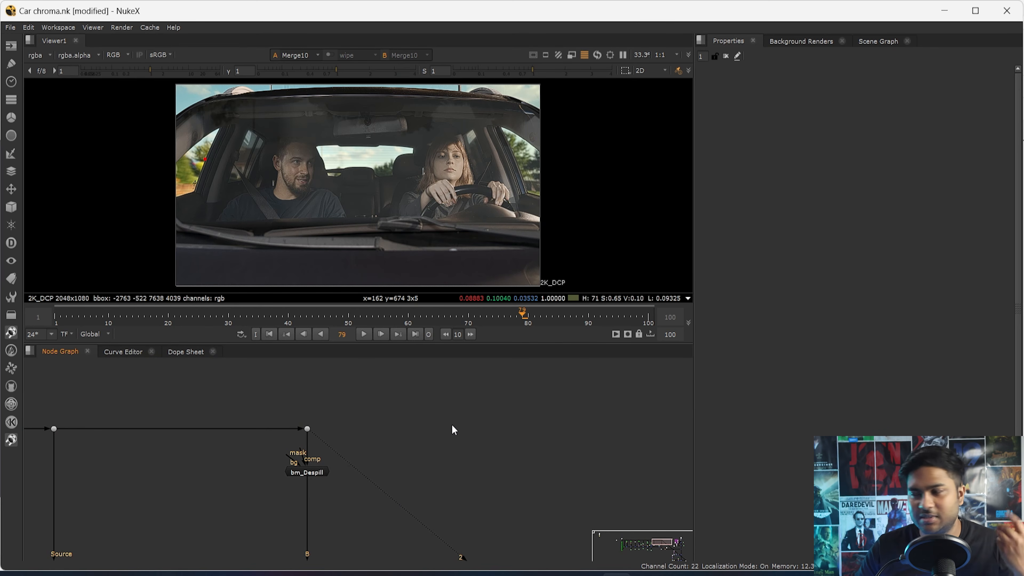
scroll(489, 499, down, 3)
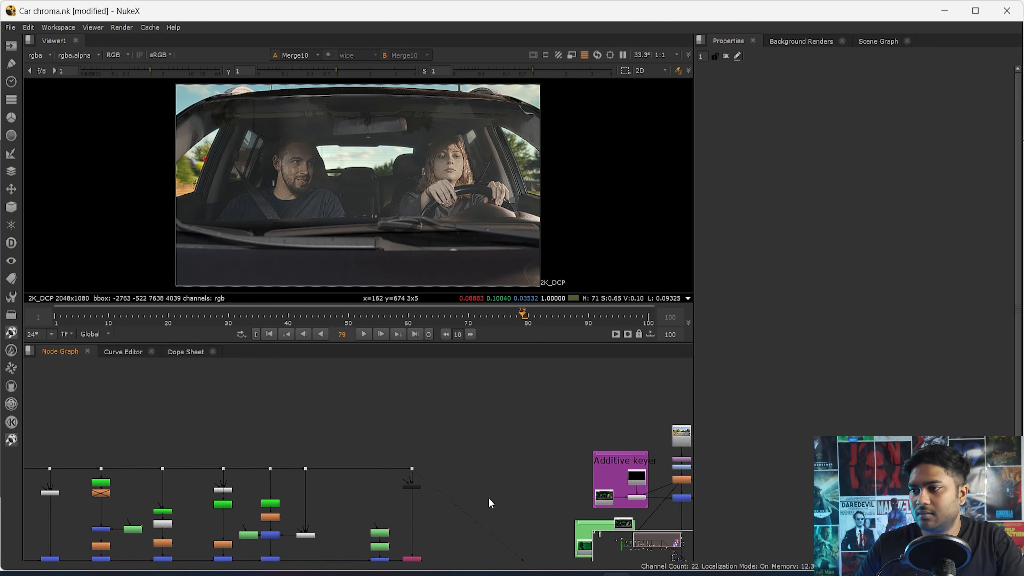
scroll(518, 478, up, 3)
key(Tab)
text(postage)
key(Return)
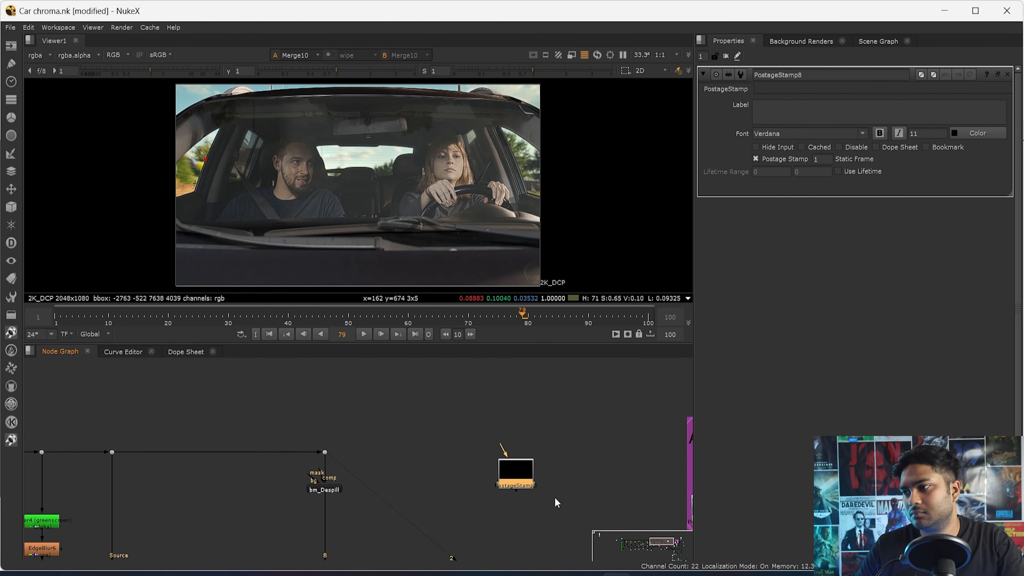
- Connect the new PostageStamp node to the source plate at the start of the node graph
scroll(556, 499, down, 5)
drag(669, 486, 215, 389)
scroll(299, 455, up, 6)
scroll(259, 433, down, 7)
drag(293, 458, 515, 526)
scroll(516, 528, up, 3)
middle_drag(516, 529, 380, 418)
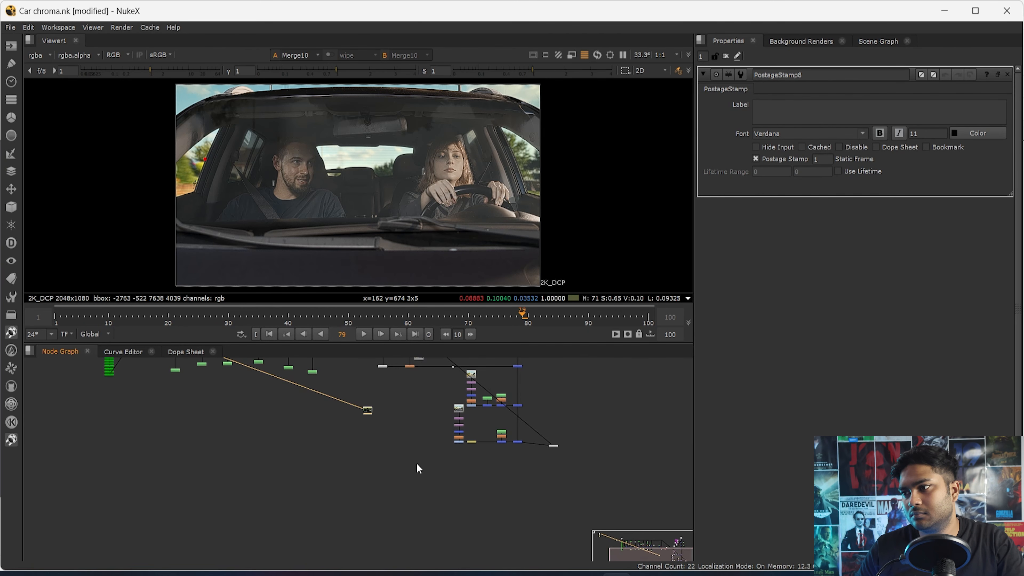
- Place the plate's PostageStamp node below the two road reflection branches
drag(370, 414, 478, 467)
scroll(479, 467, up, 3)
scroll(439, 482, down, 4)
mouse_move(419, 385)
middle_down()
mouse_move(440, 483)
mouse_move(413, 427)
middle_up()
scroll(413, 428, up, 4)
middle_drag(480, 530, 433, 409)
scroll(433, 409, down, 5)
scroll(443, 475, up, 4)
drag(481, 497, 419, 456)
- Duplicate the PostageStamp node and connect the copy to the dot above bm_Despill
key(ctrl+c)
middle_drag(350, 375, 349, 489)
click(352, 414)
key(ctrl+v)
scroll(351, 413, up, 4)
drag(345, 407, 270, 389)
scroll(322, 403, down, 4)
middle_drag(356, 460, 338, 416)
scroll(334, 407, down, 3)
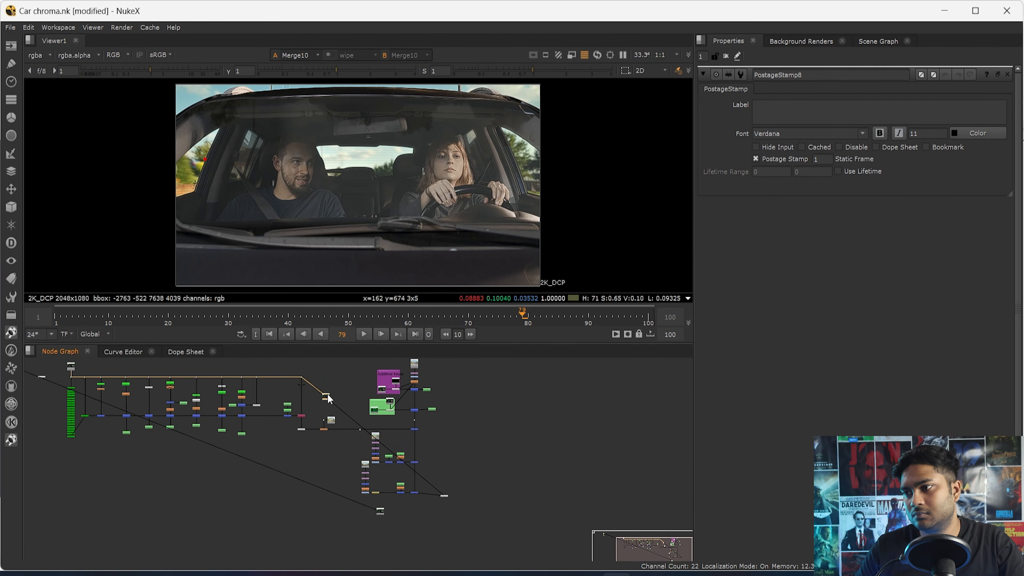
- Move the duplicated PostageStamp down beside the first one, slightly above it
drag(337, 406, 396, 504)
scroll(396, 512, up, 7)
middle_drag(396, 519, 389, 440)
drag(336, 438, 338, 523)
drag(397, 391, 377, 466)
scroll(378, 492, up, 5)
click(379, 492)
middle_drag(380, 493, 387, 407)
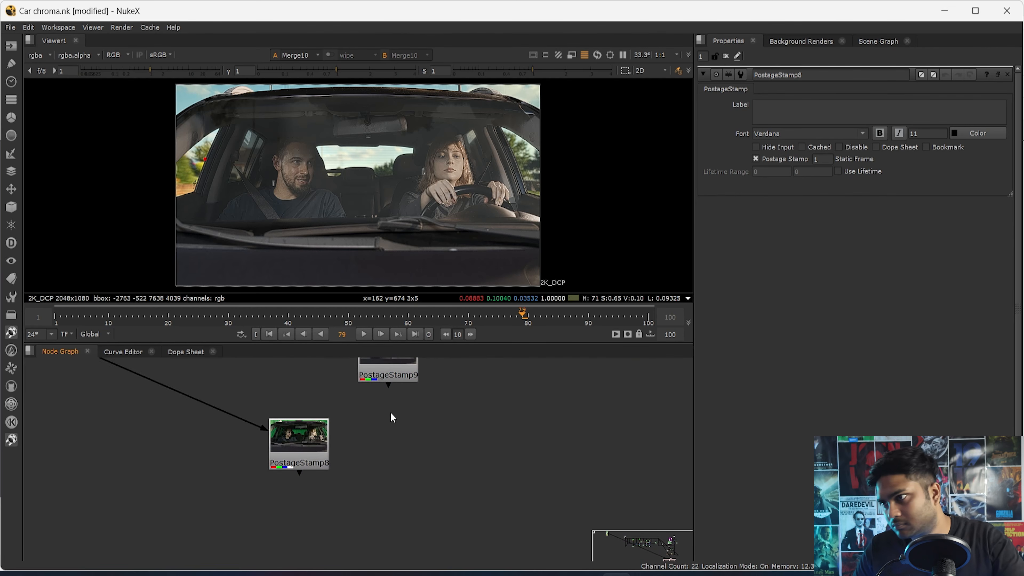
- Merge the two PostageStamp nodes, view the result, and set the merge operation to from
key(m)
drag(385, 420, 302, 452)
drag(389, 456, 381, 445)
key(1)
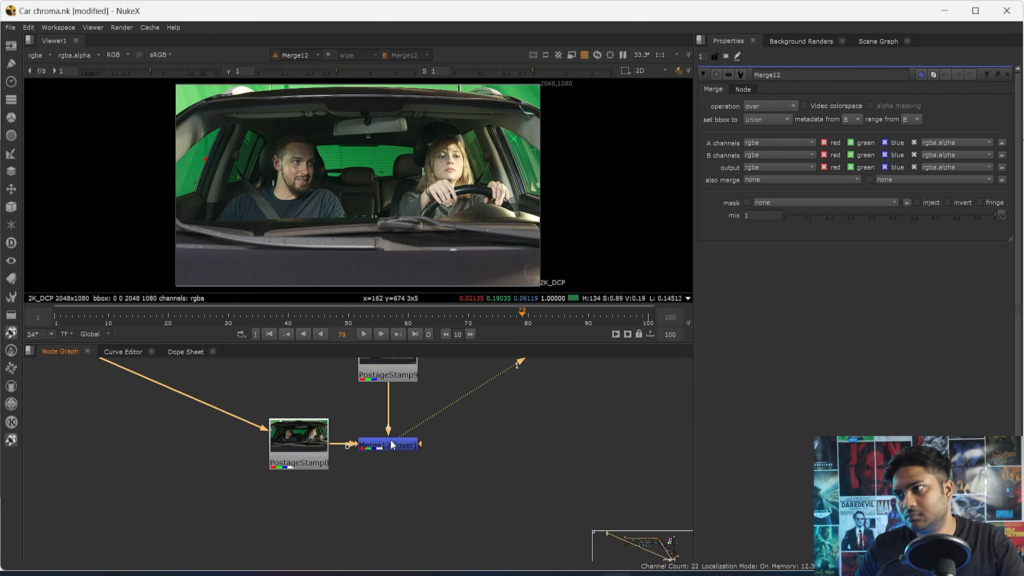
click(787, 106)
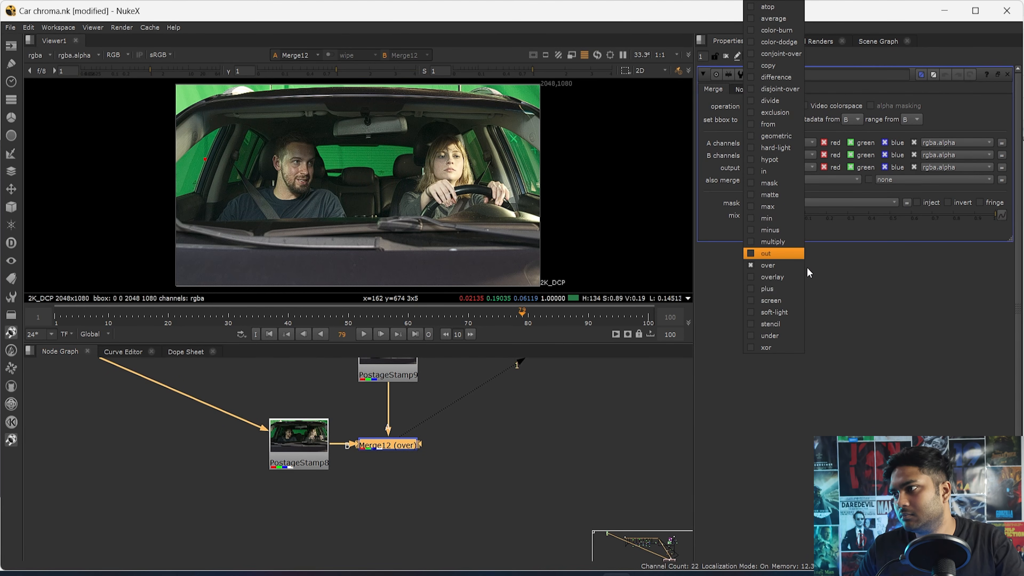
click(782, 125)
scroll(462, 209, up, 5)
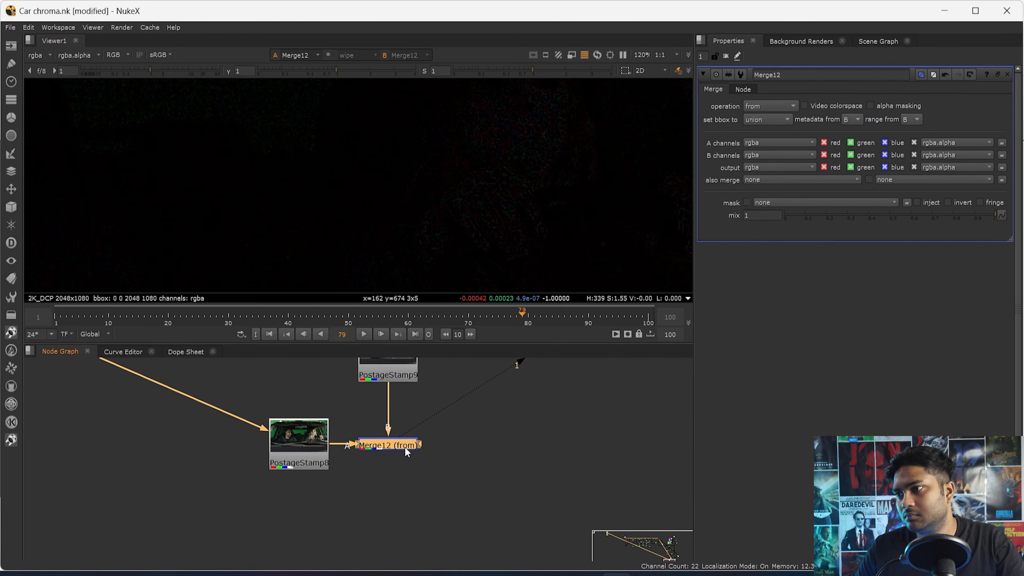
- Add another Merge node joining the from-merge result with the end of the main composite, and view it
scroll(405, 452, down, 5)
click(500, 452)
key(m)
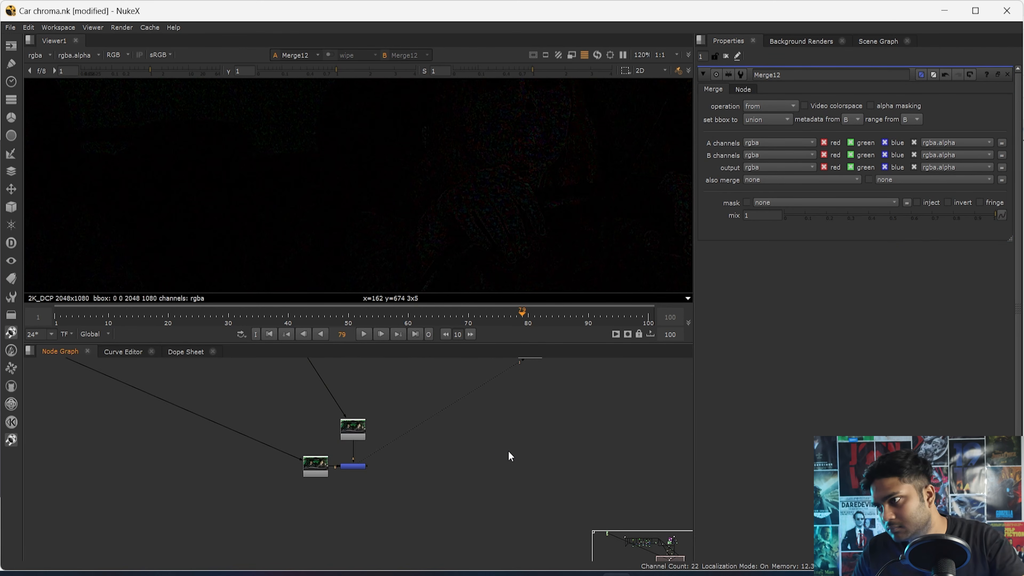
scroll(509, 453, down, 2)
drag(504, 445, 407, 463)
scroll(430, 454, up, 3)
drag(564, 449, 453, 415)
scroll(503, 455, up, 3)
middle_drag(492, 532, 496, 420)
scroll(496, 421, down, 3)
mouse_move(500, 470)
mouse_down()
mouse_move(477, 473)
mouse_move(425, 515)
mouse_move(475, 472)
mouse_up()
key(1)
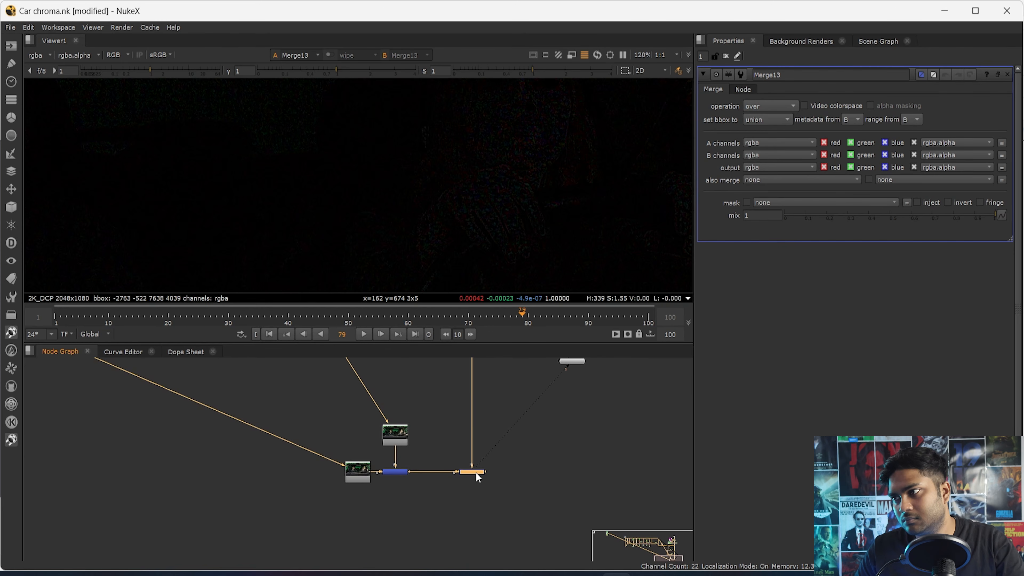
- Move the Viewer node below the Merge13 node and select Merge13
scroll(518, 421, down, 3)
drag(553, 389, 521, 506)
scroll(500, 471, up, 4)
scroll(495, 447, up, 2)
click(486, 427)
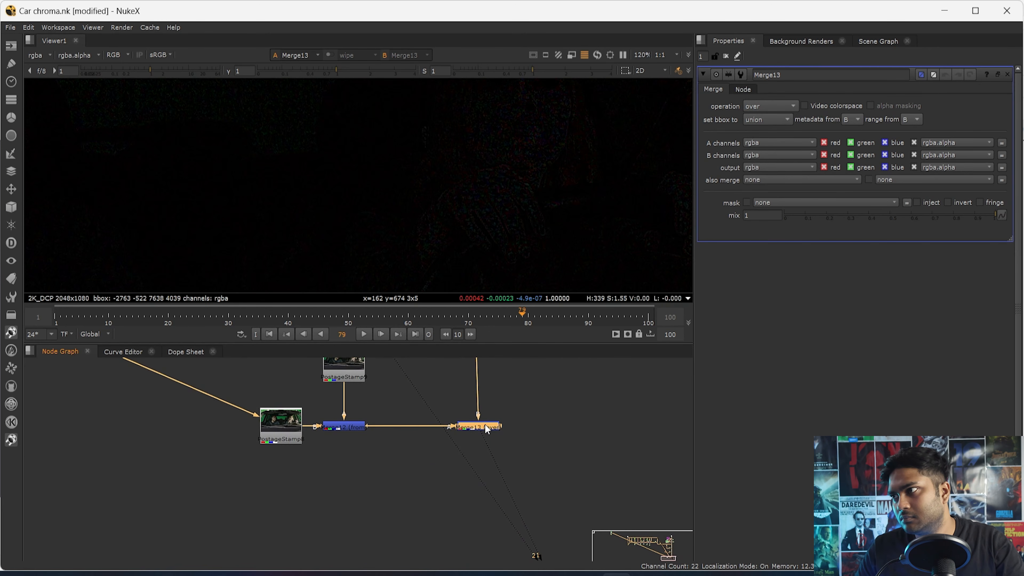
- Try the overlay merge operation on Merge13 and fit the result in the viewer
click(760, 107)
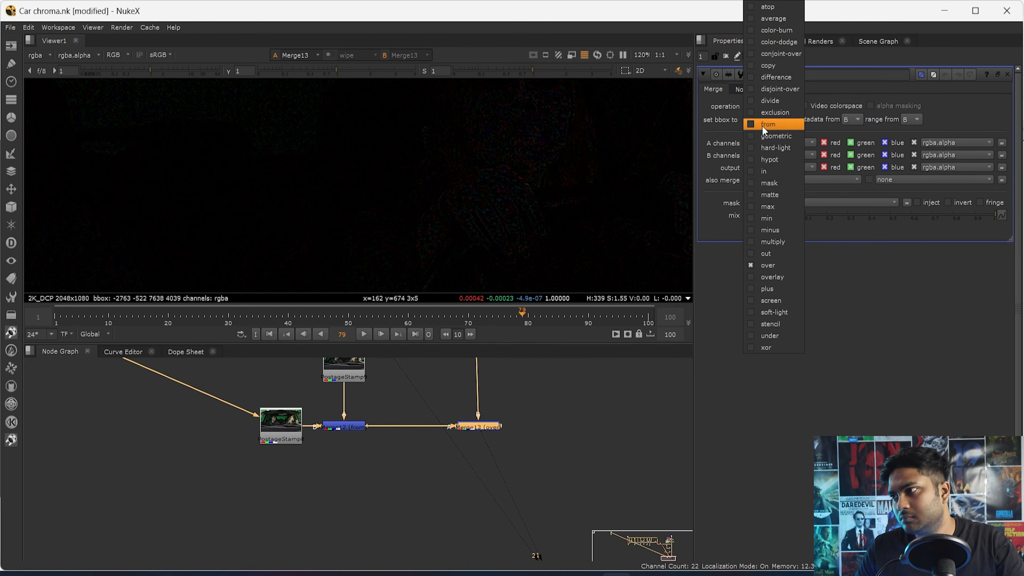
click(785, 285)
key(f)
drag(485, 429, 482, 430)
scroll(482, 429, up, 4)
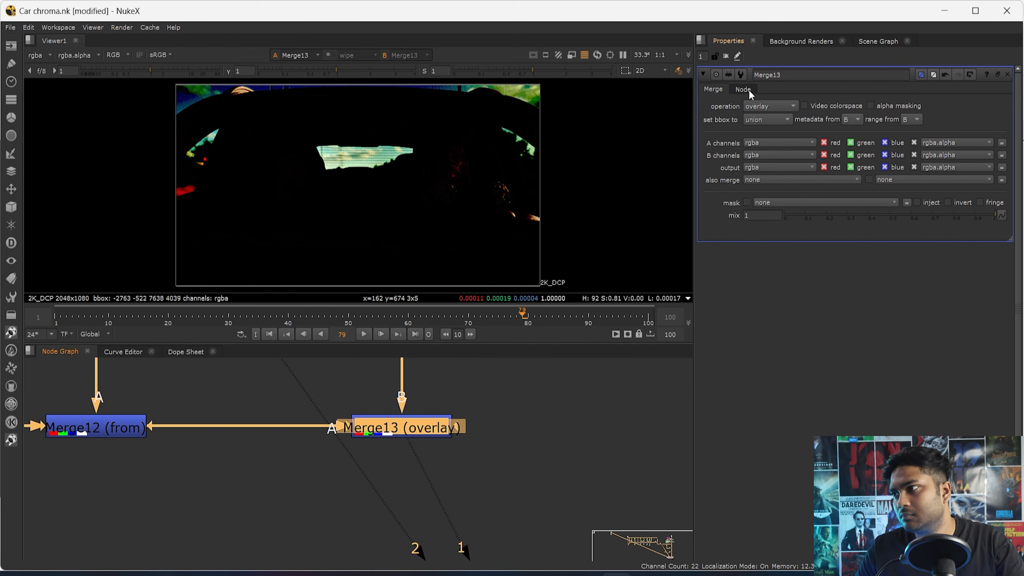
- Set the merge operation of Merge13 to plus and look closely at the composite
click(759, 107)
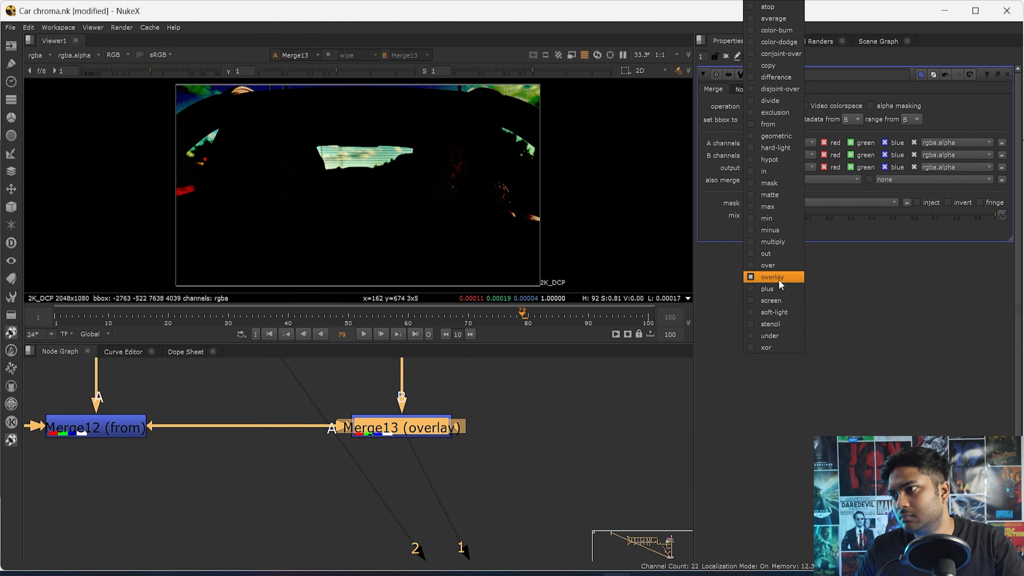
click(776, 288)
scroll(461, 170, up, 5)
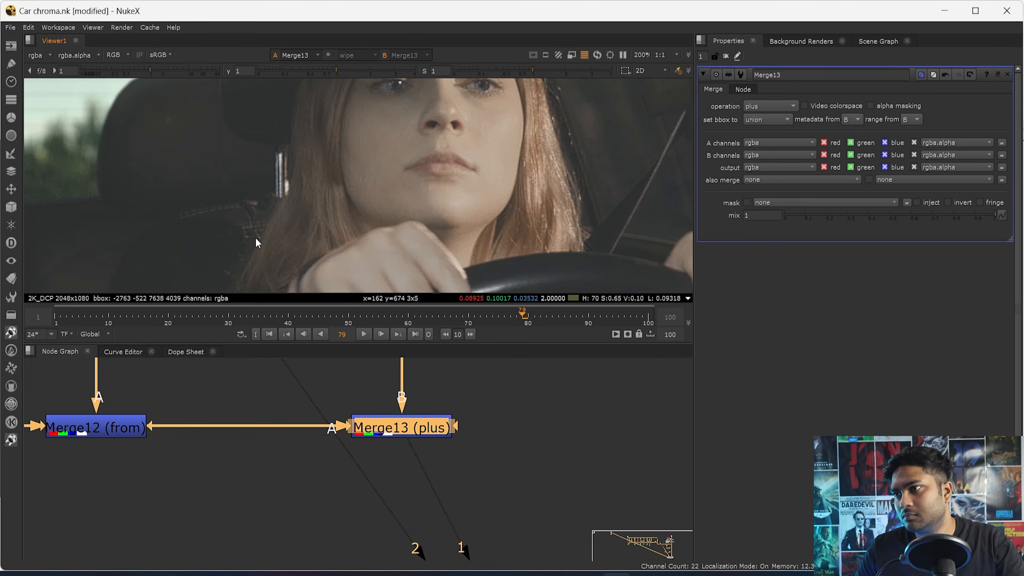
scroll(267, 213, up, 3)
- View PostageStamp8 on the second viewer input, compare it with Merge13, and fit the composite in the viewer
drag(479, 413, 360, 461)
scroll(338, 459, down, 5)
click(176, 451)
key(2)
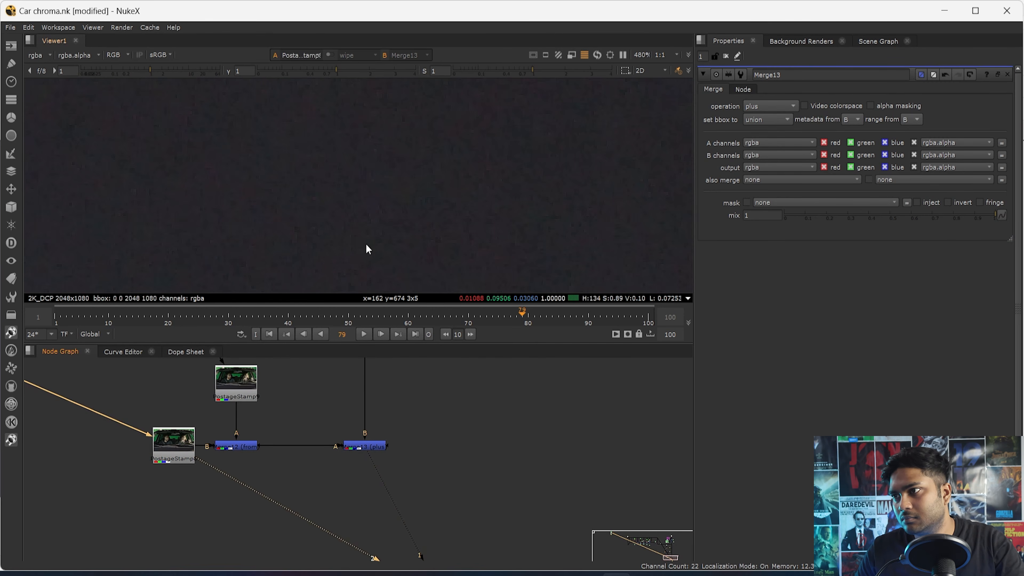
key(1)
key(f)
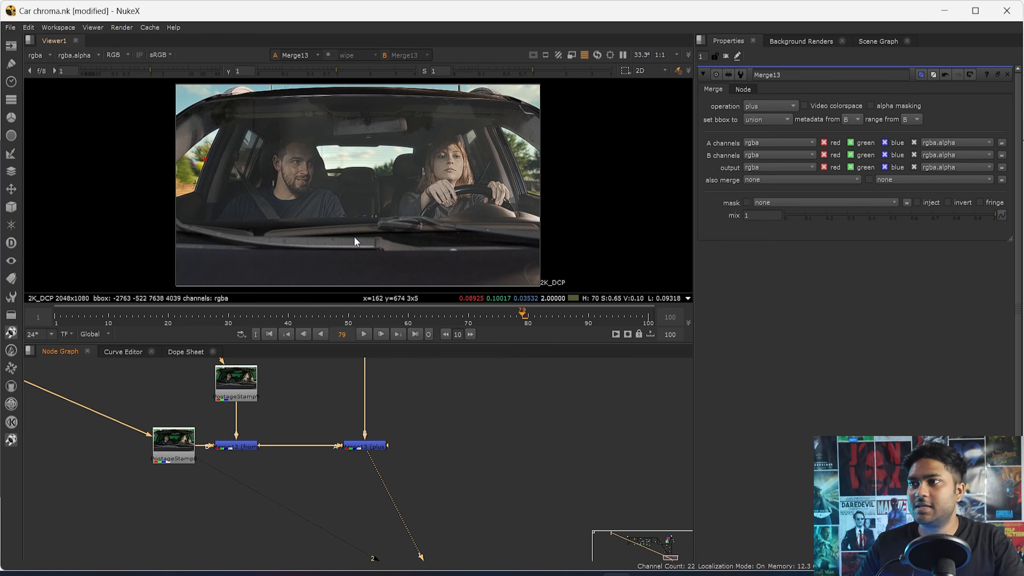
key(h)
scroll(284, 456, down, 5)
scroll(236, 461, up, 5)
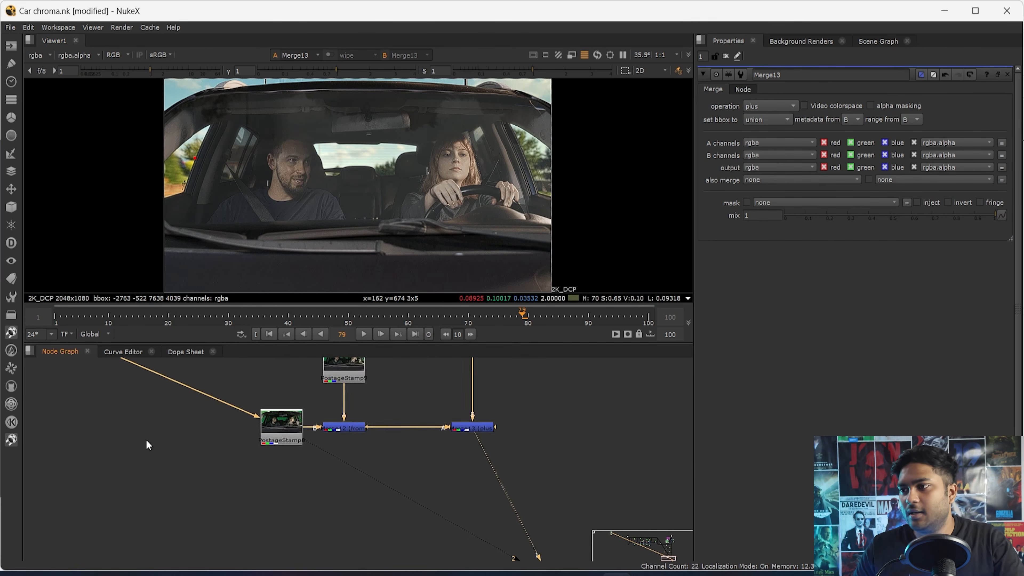
- Trace the PostageStamp8 connection back to Read1 and hide the PostageStamp8 input while keeping its thumbnail
scroll(348, 492, down, 8)
scroll(393, 505, up, 3)
scroll(295, 412, up, 8)
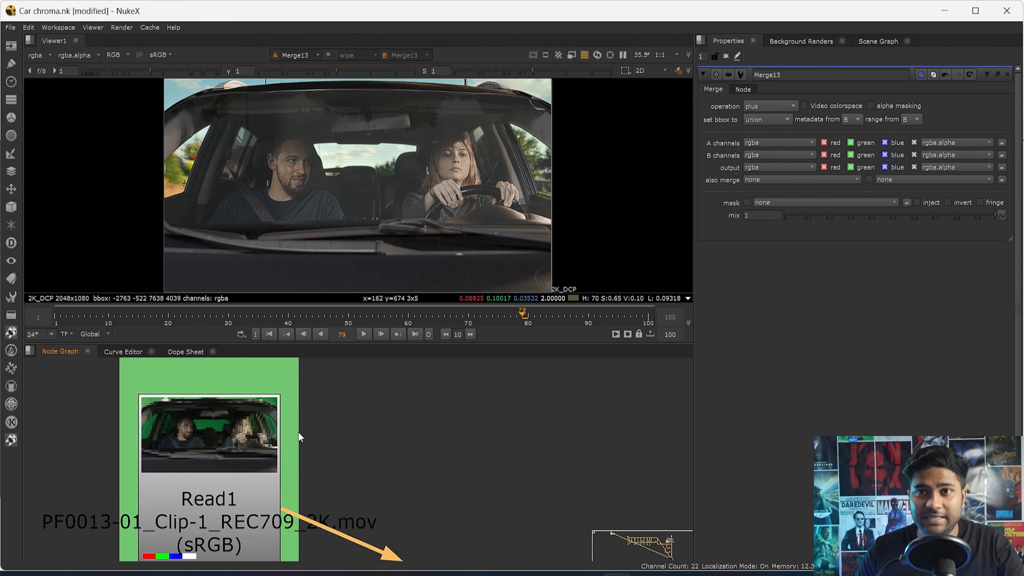
scroll(298, 433, down, 5)
scroll(345, 446, down, 3)
scroll(344, 422, down, 2)
scroll(402, 440, up, 5)
double_click(382, 476)
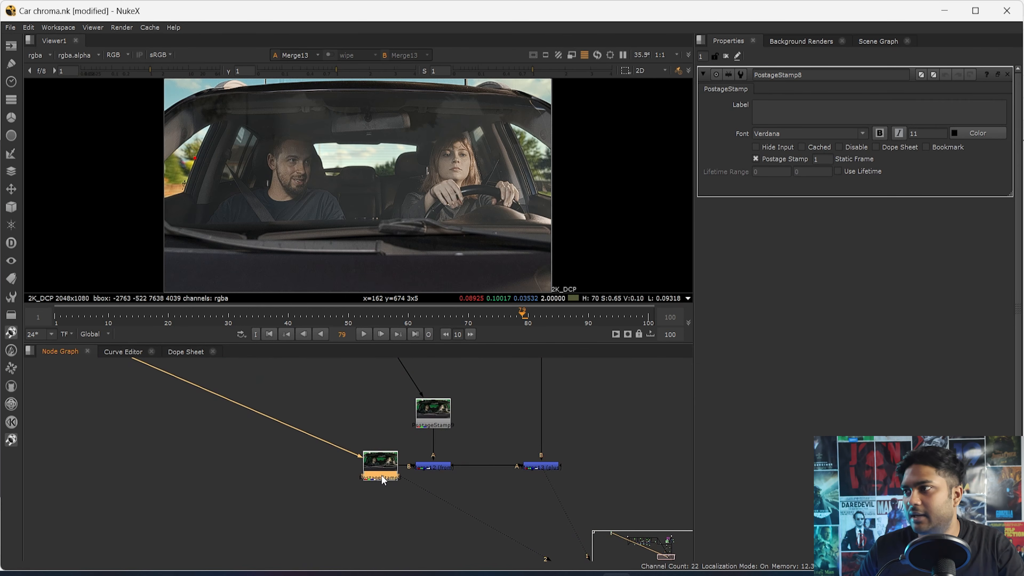
click(765, 148)
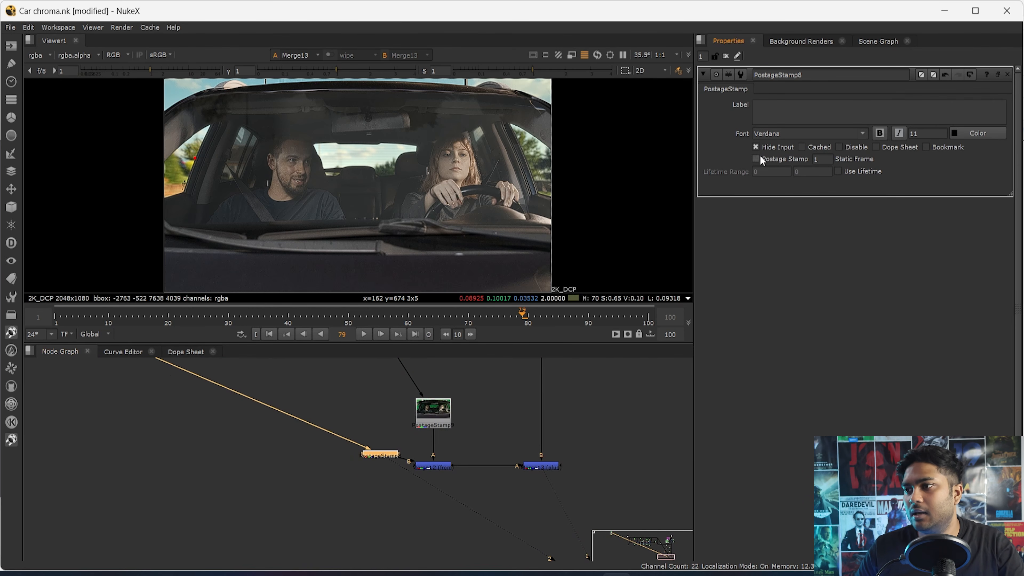
- Hide the input connection of PostageStamp9 as well
click(498, 404)
click(443, 418)
double_click(443, 419)
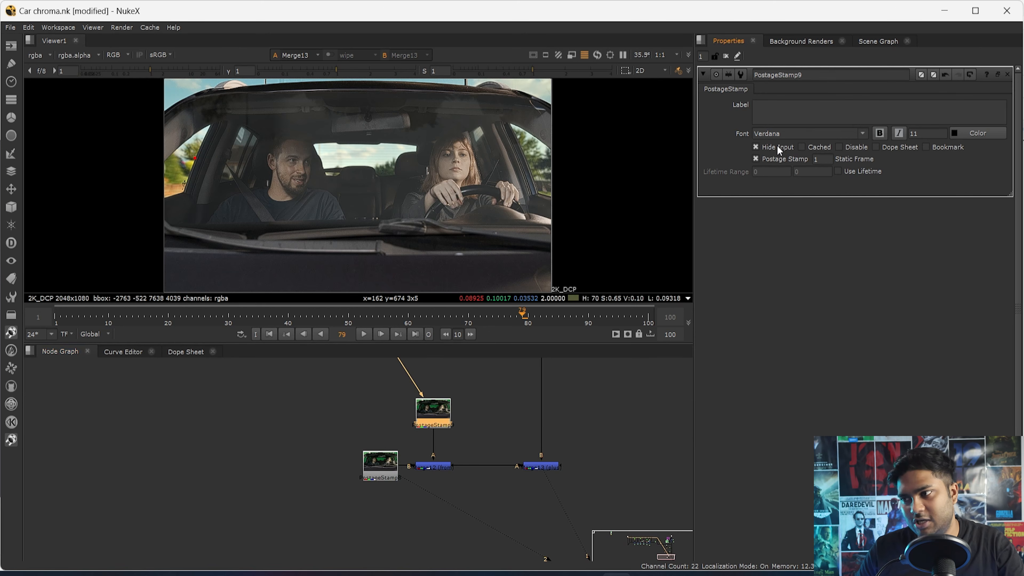
scroll(438, 501, down, 5)
scroll(411, 514, up, 10)
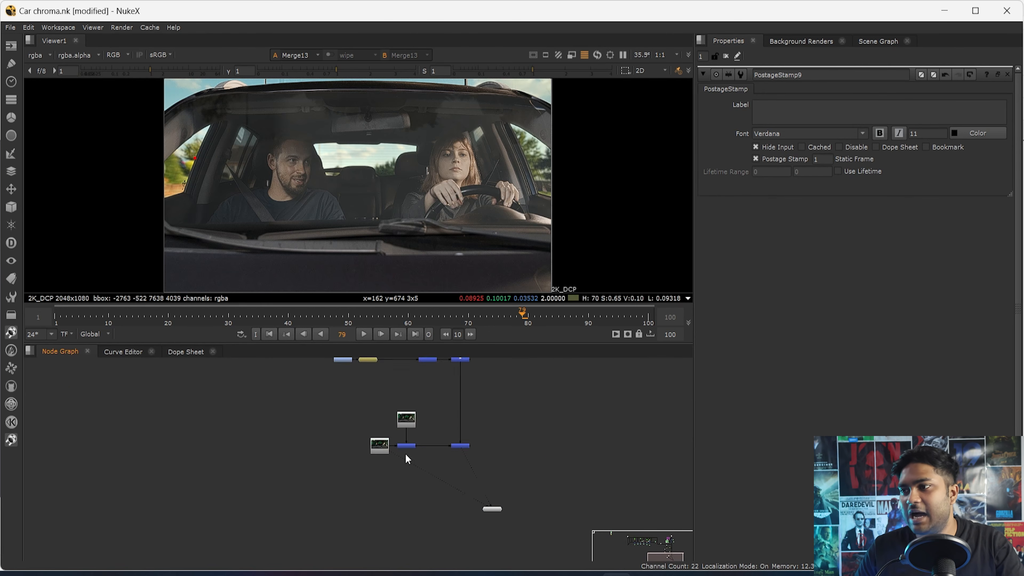
- View the Merge12 difference result, then view Merge13 and open its properties
drag(468, 406, 342, 472)
key(1)
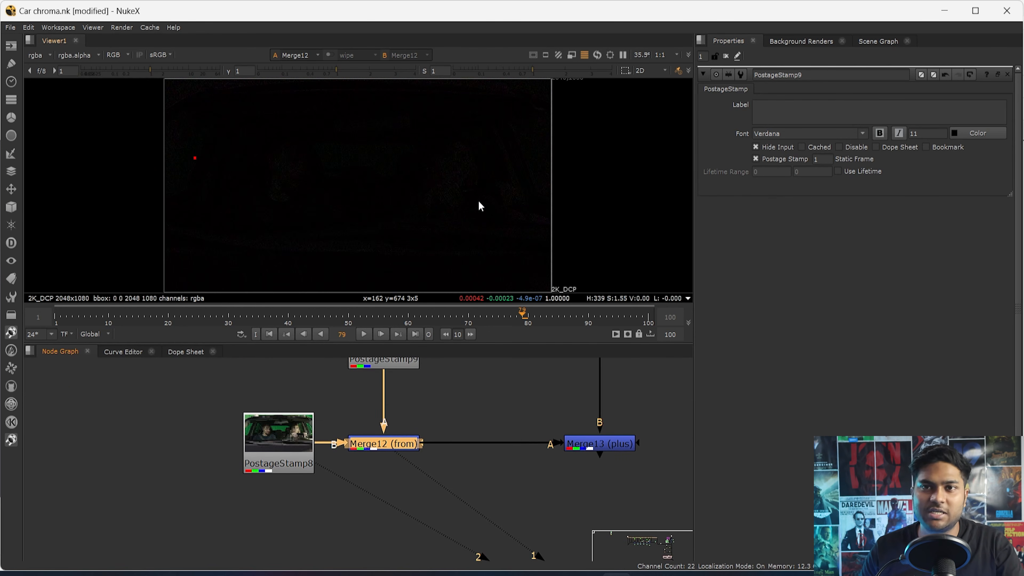
scroll(464, 239, up, 1)
middle_drag(525, 413, 356, 463)
drag(460, 452, 378, 500)
drag(513, 465, 397, 504)
key(1)
double_click(442, 497)
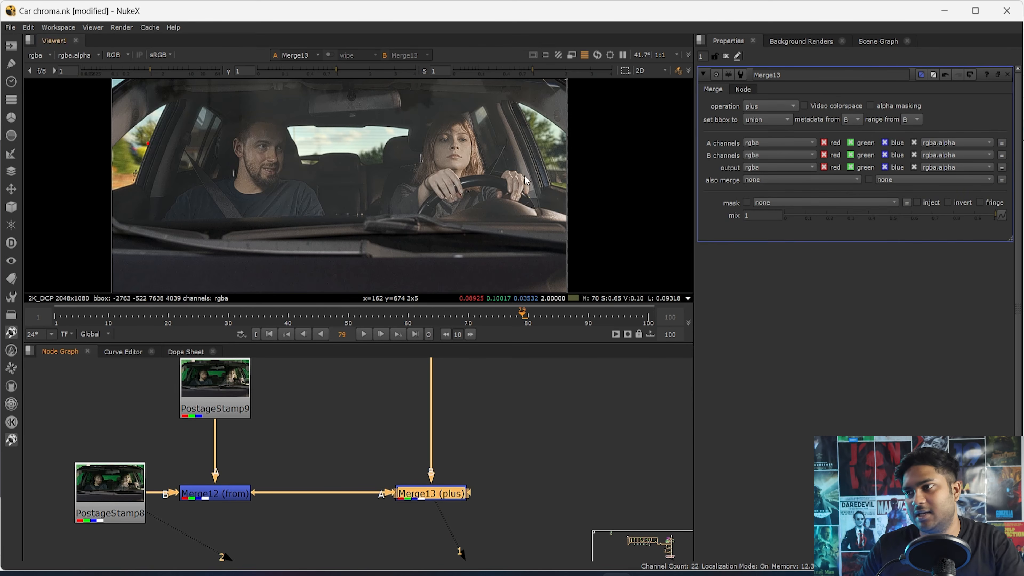
- Alternate between the PostageStamp8 plate and Merge13, and zoom into the dark car hood
key(2)
key(1)
key(2)
key(1)
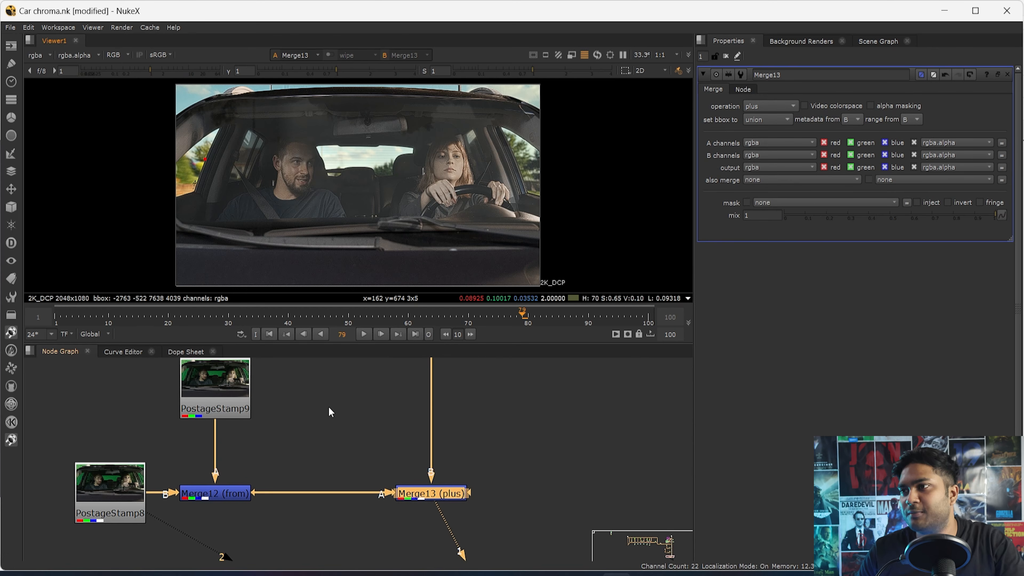
scroll(265, 137, up, 8)
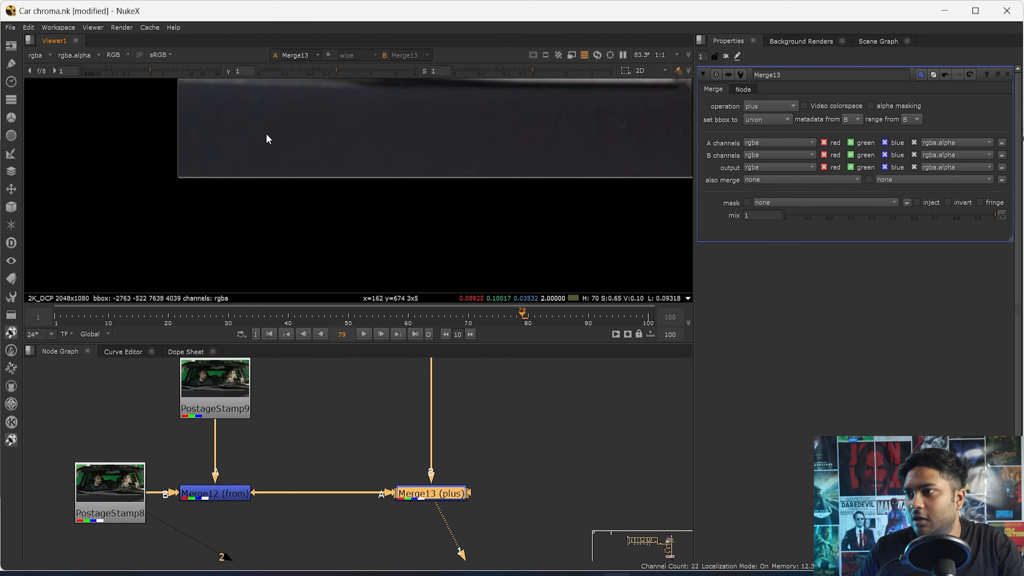
scroll(327, 246, up, 3)
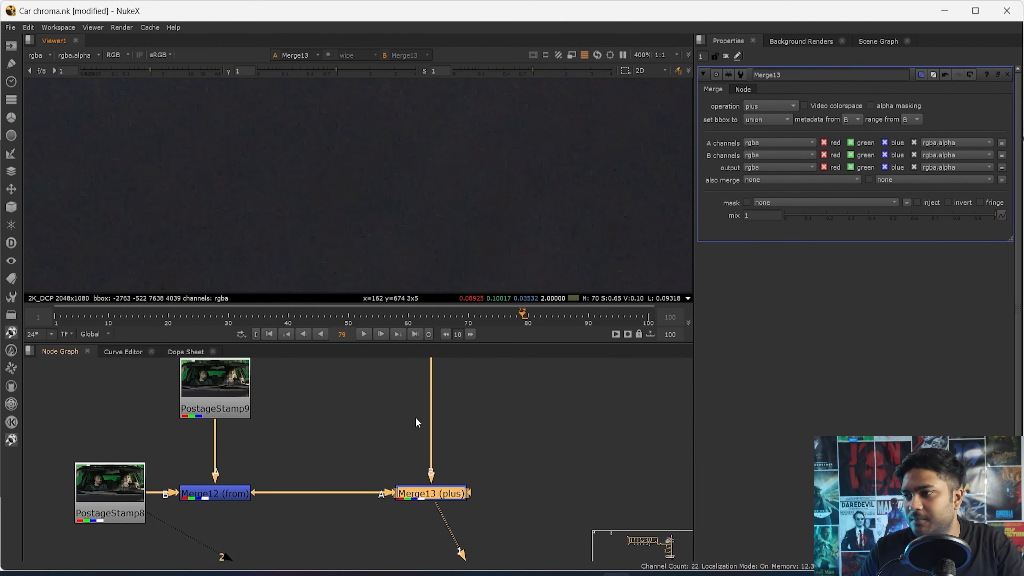
- Compare the grain on the car hood between PostageStamp8 and Merge13 at 400% zoom
drag(508, 458, 339, 537)
click(320, 502)
key(2)
key(1)
key(2)
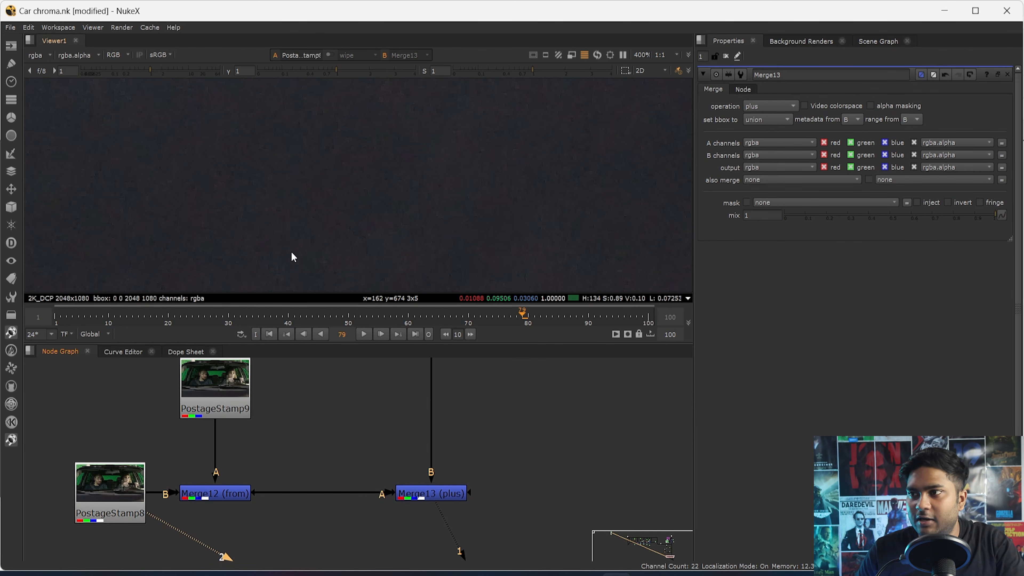
key(1)
key(2)
key(1)
key(2)
- Repeat the comparison of the plate and Merge13 in a maximized viewer
key(space)
key(1)
key(2)
key(1)
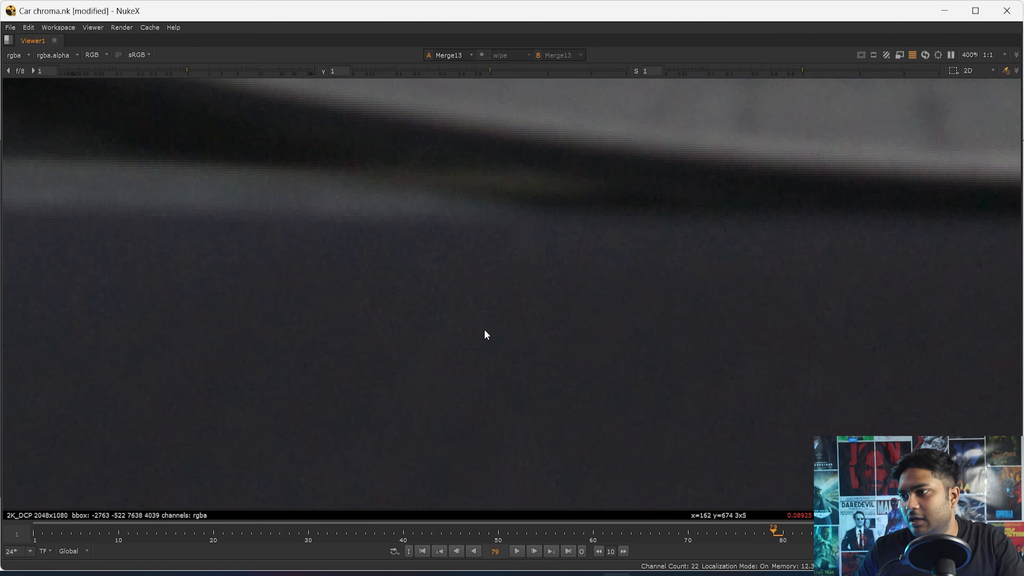
key(space)
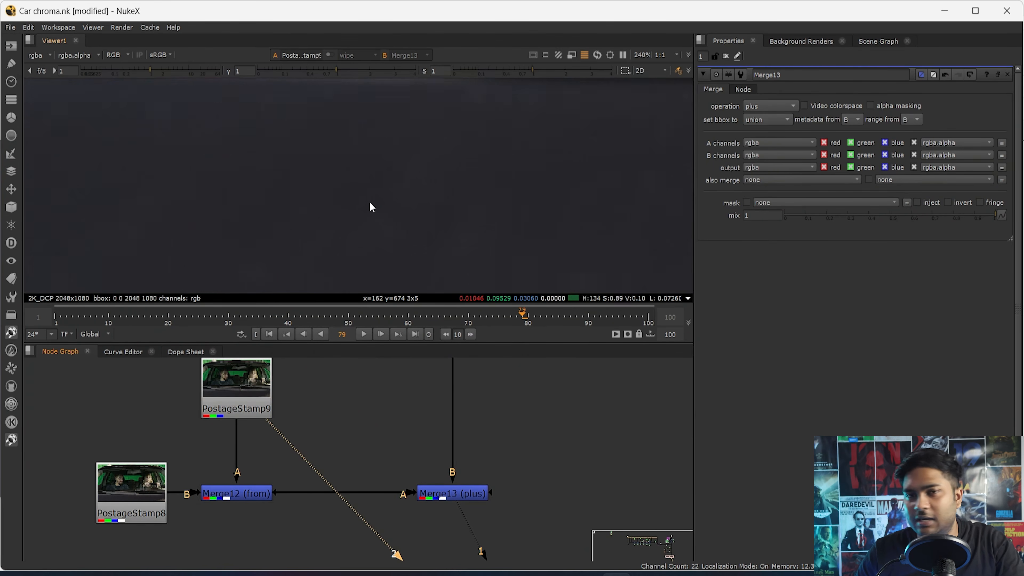
- View PostageStamp9 on the second viewer input and compare its hood area with Merge13 in a maximized viewer
key(2)
key(space)
scroll(370, 218, down, 3)
scroll(376, 406, up, 6)
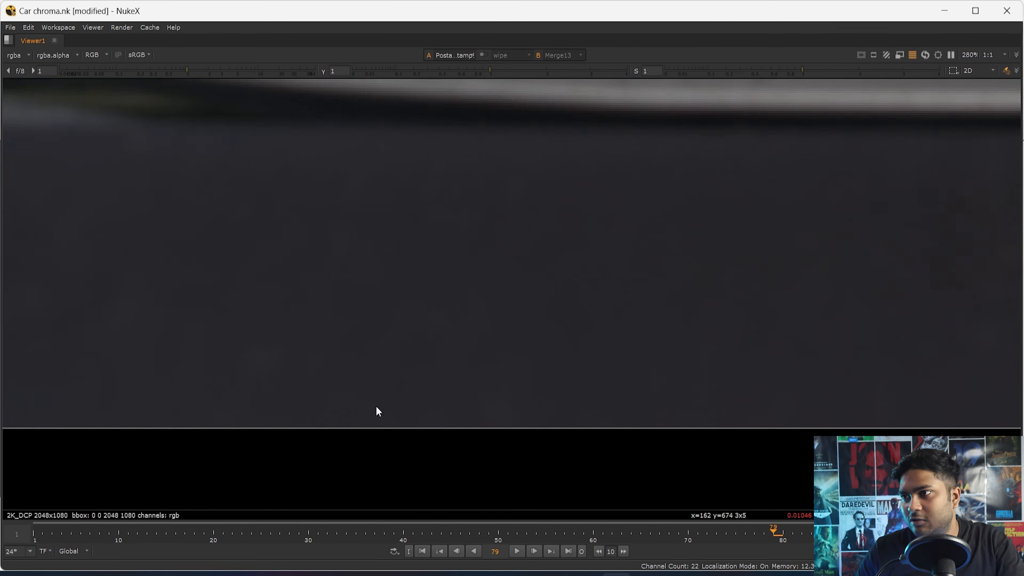
key(1)
key(2)
key(1)
drag(542, 180, 143, 349)
key(2)
key(1)
key(2)
key(space)
key(1)
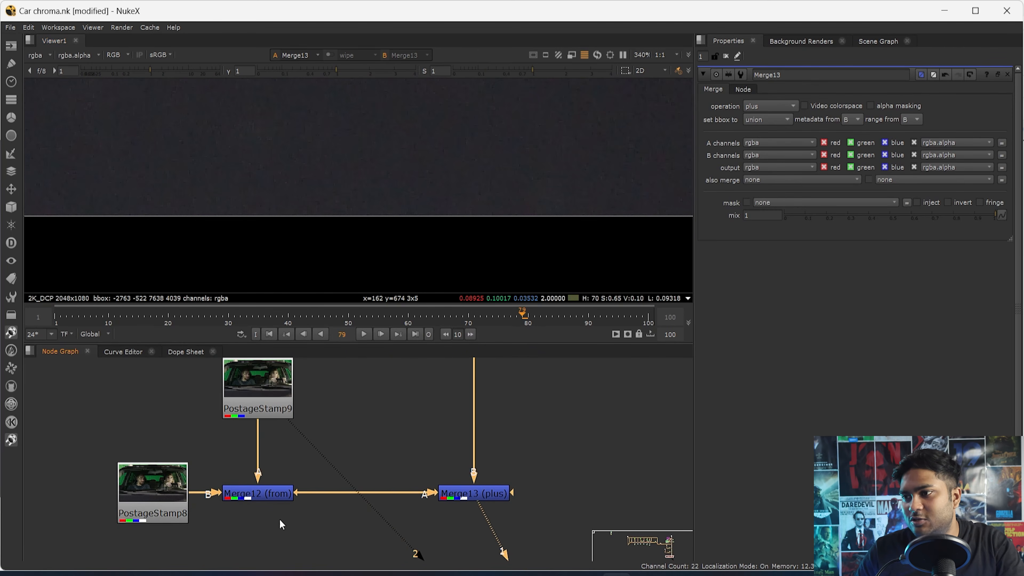
- View the Merge12 difference on the second viewer input and return to Merge13
drag(178, 487, 181, 488)
click(268, 497)
key(2)
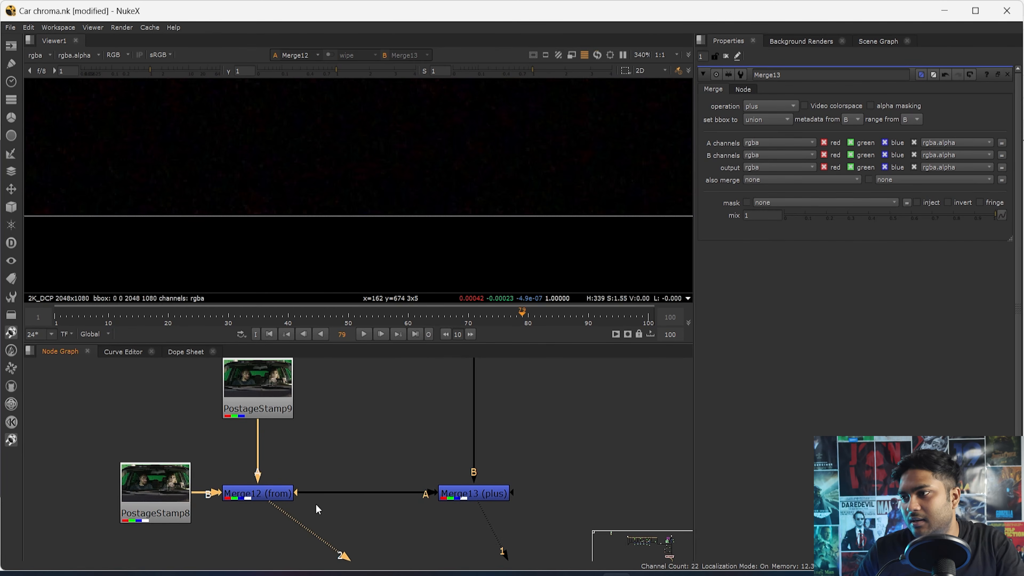
key(1)
- Inspect the full Merge13 composite in a maximized viewer and go to frame 1
key(space)
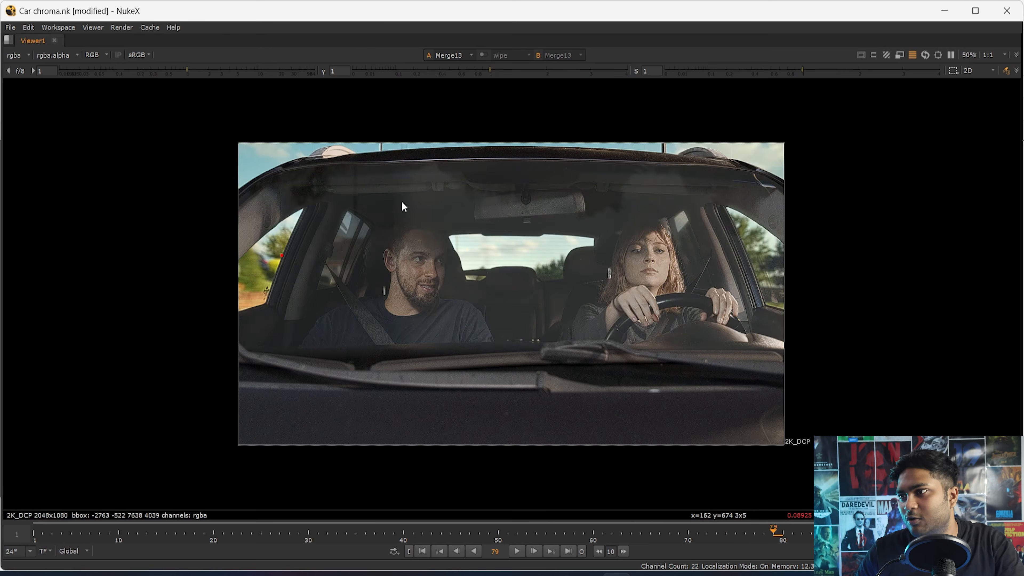
key(space)
scroll(475, 261, up, 2)
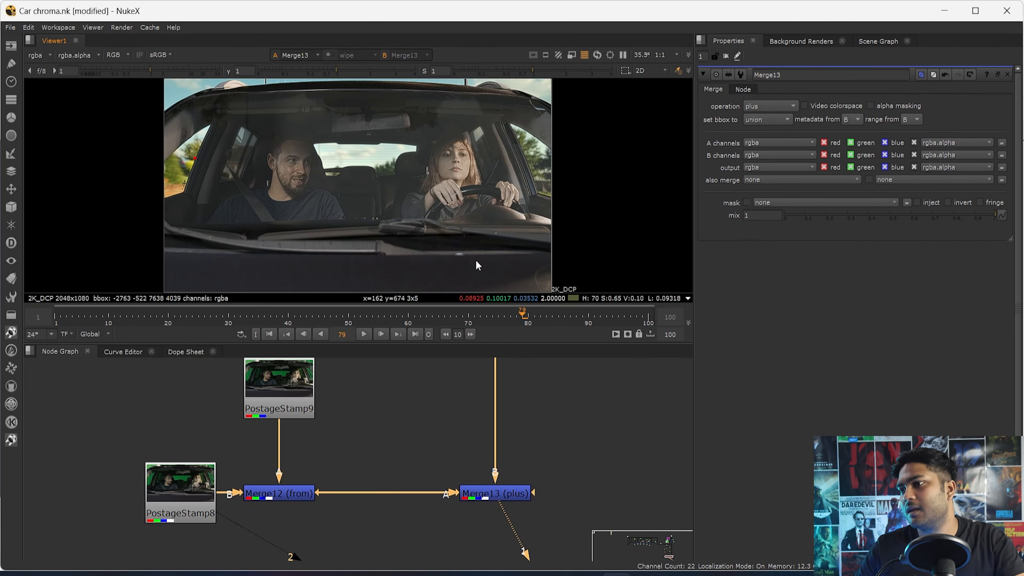
key(space)
click(421, 551)
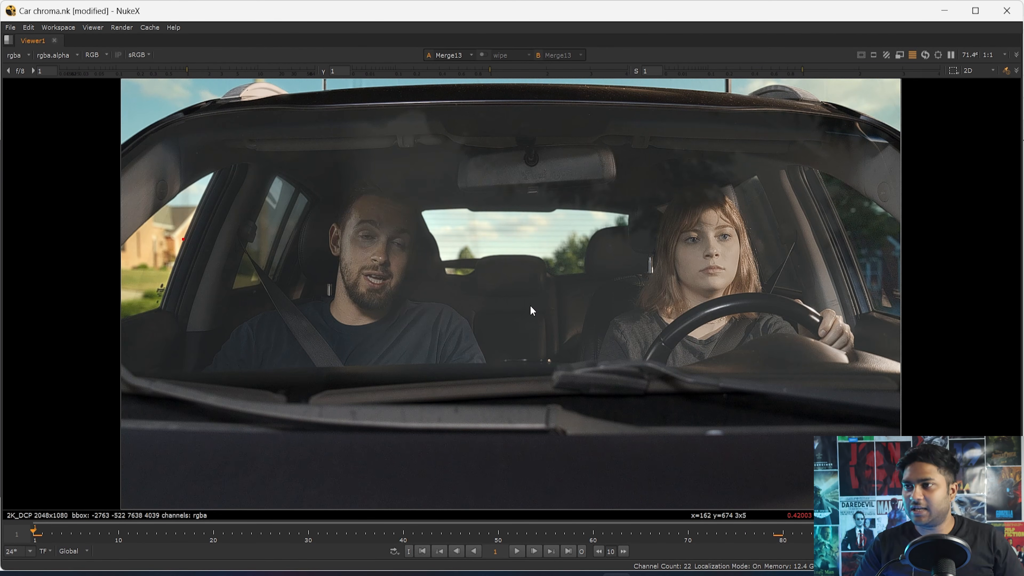